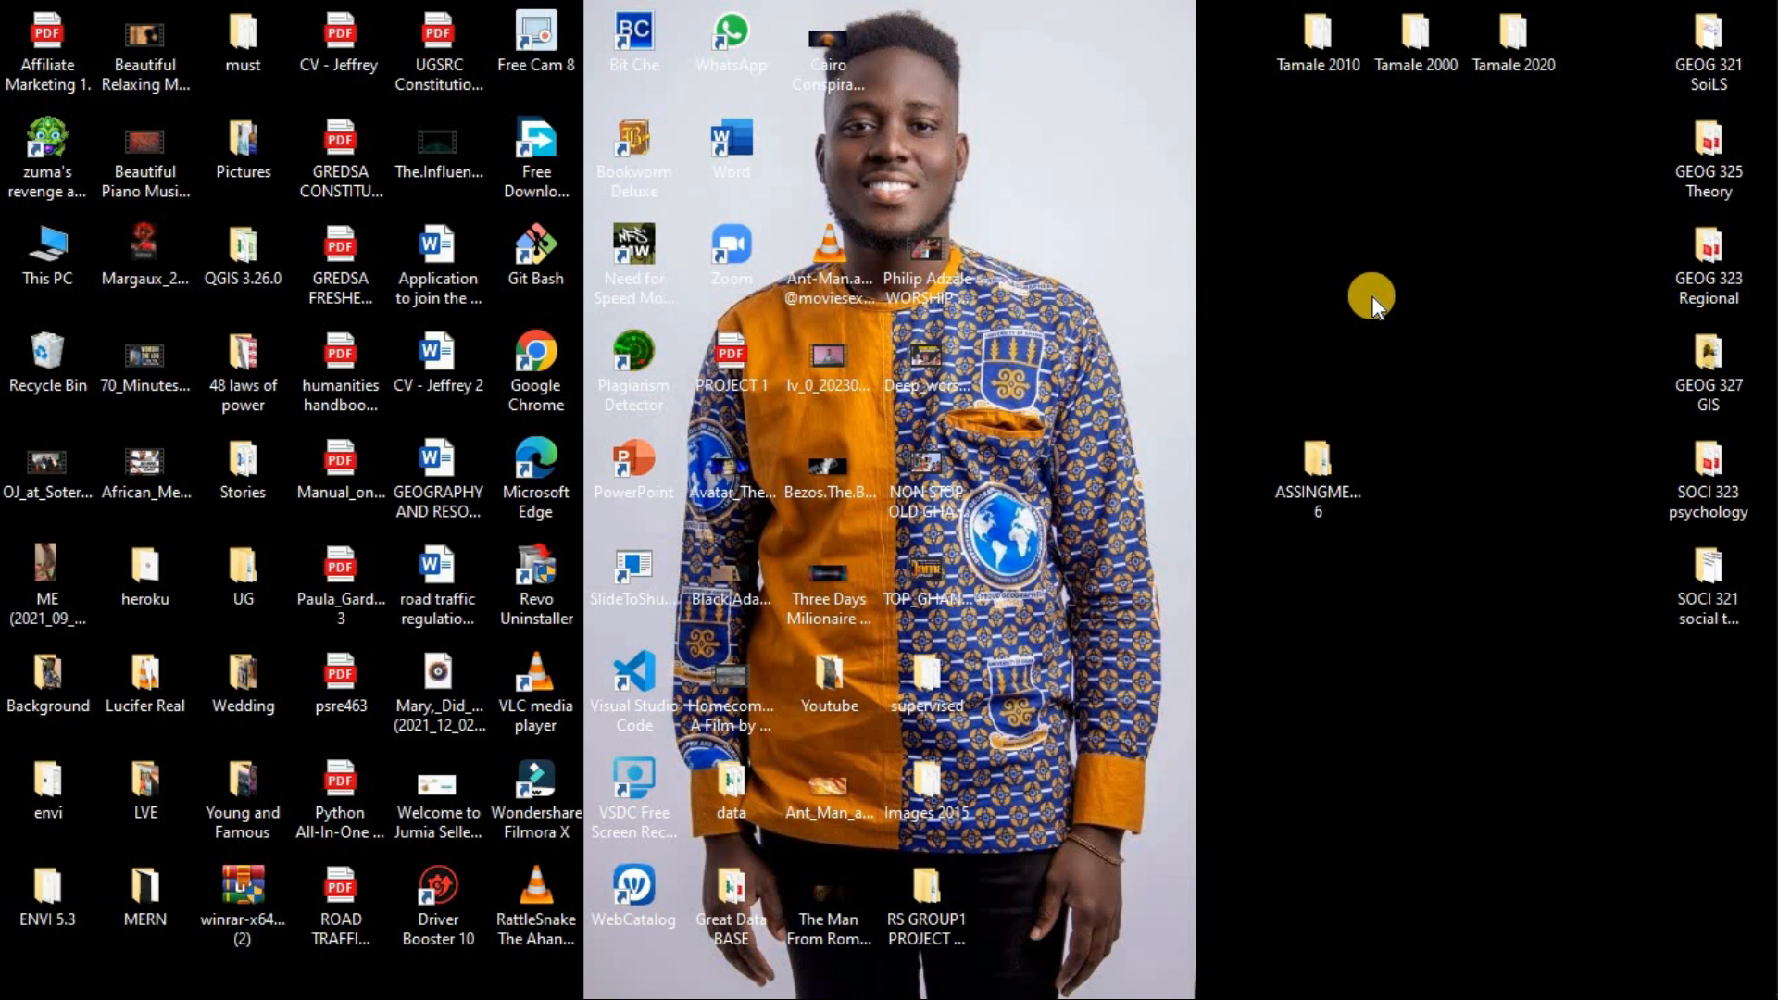
# Open the ASSINGMENT 6 folder on the desktop, look over its two Accra image folders, and minimise the window
pyautogui.click(1325, 454)
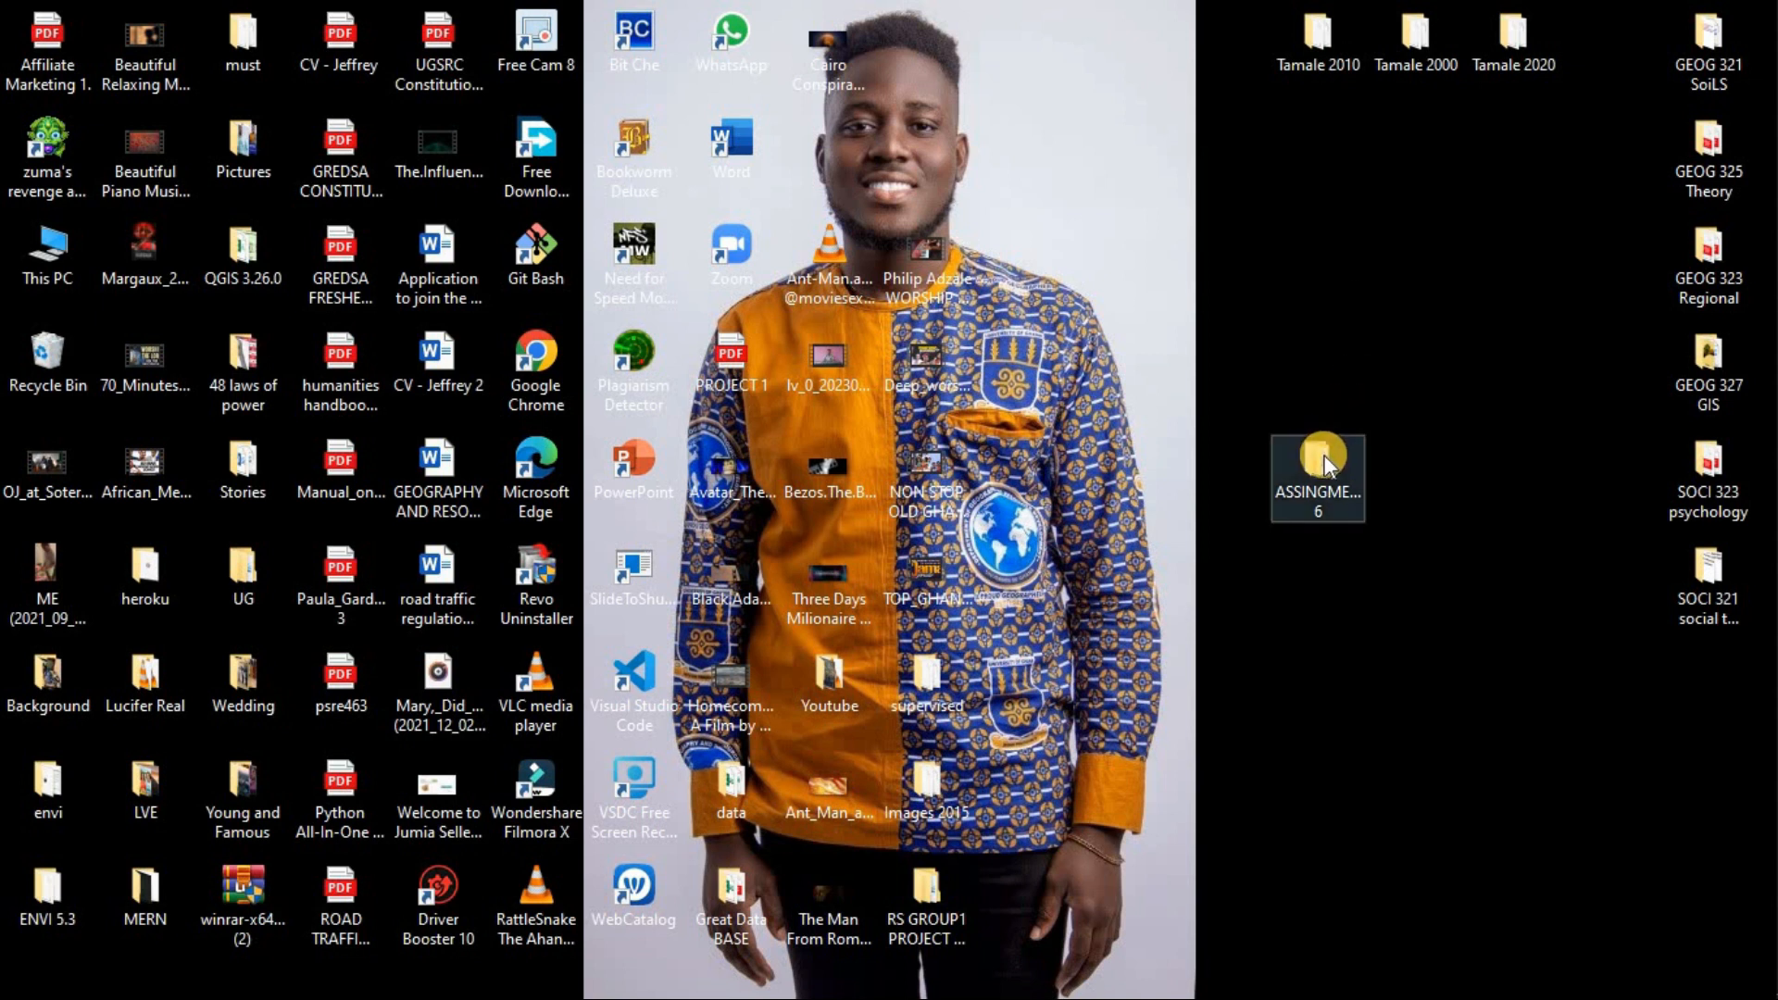
pyautogui.doubleClick(1325, 454)
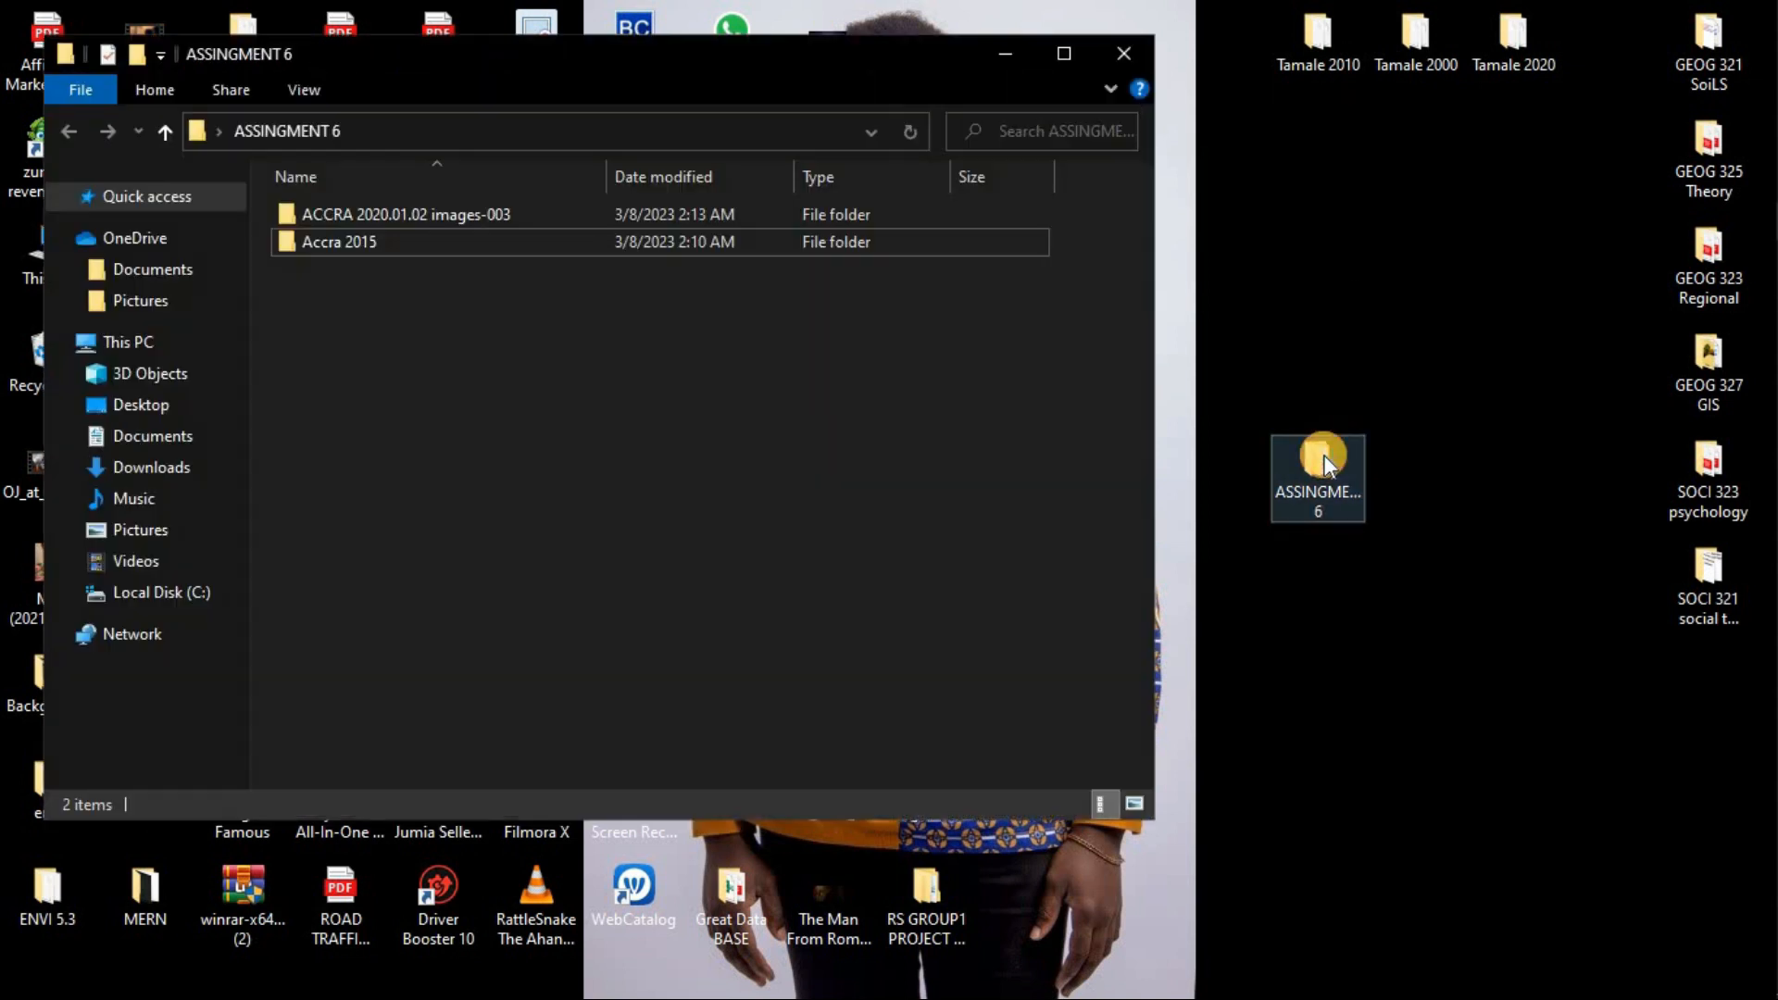
pyautogui.click(1080, 48)
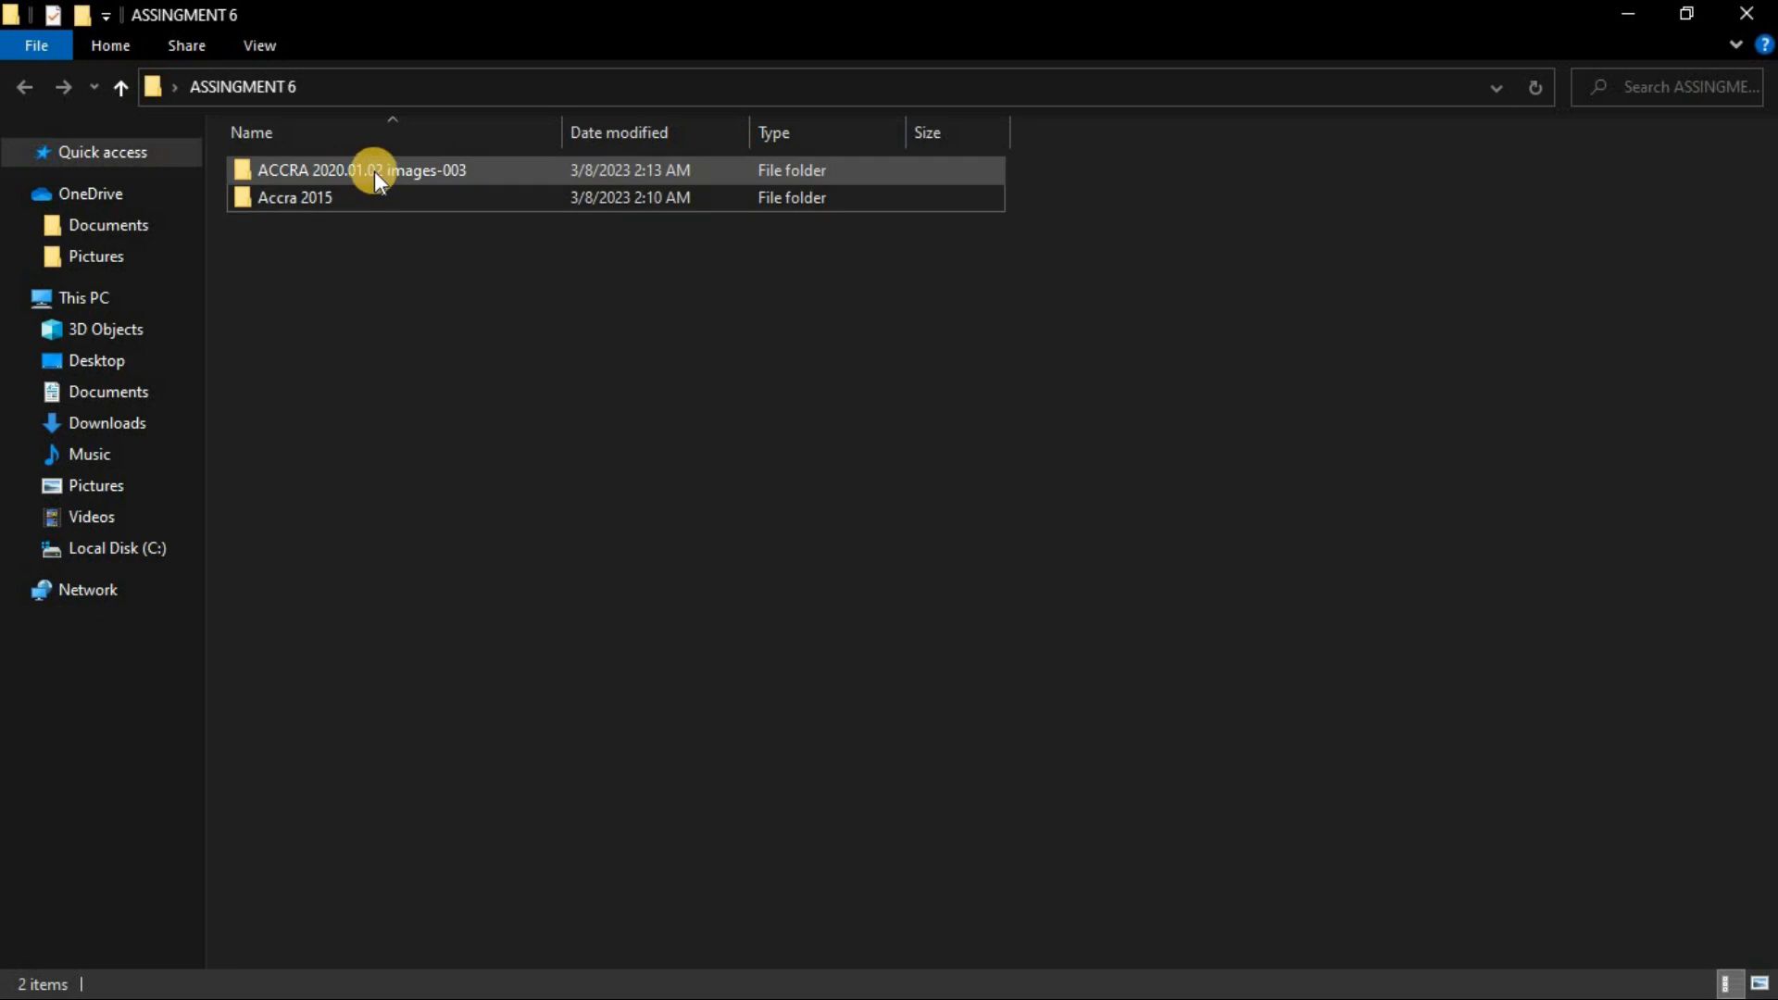
pyautogui.moveTo(364, 205)
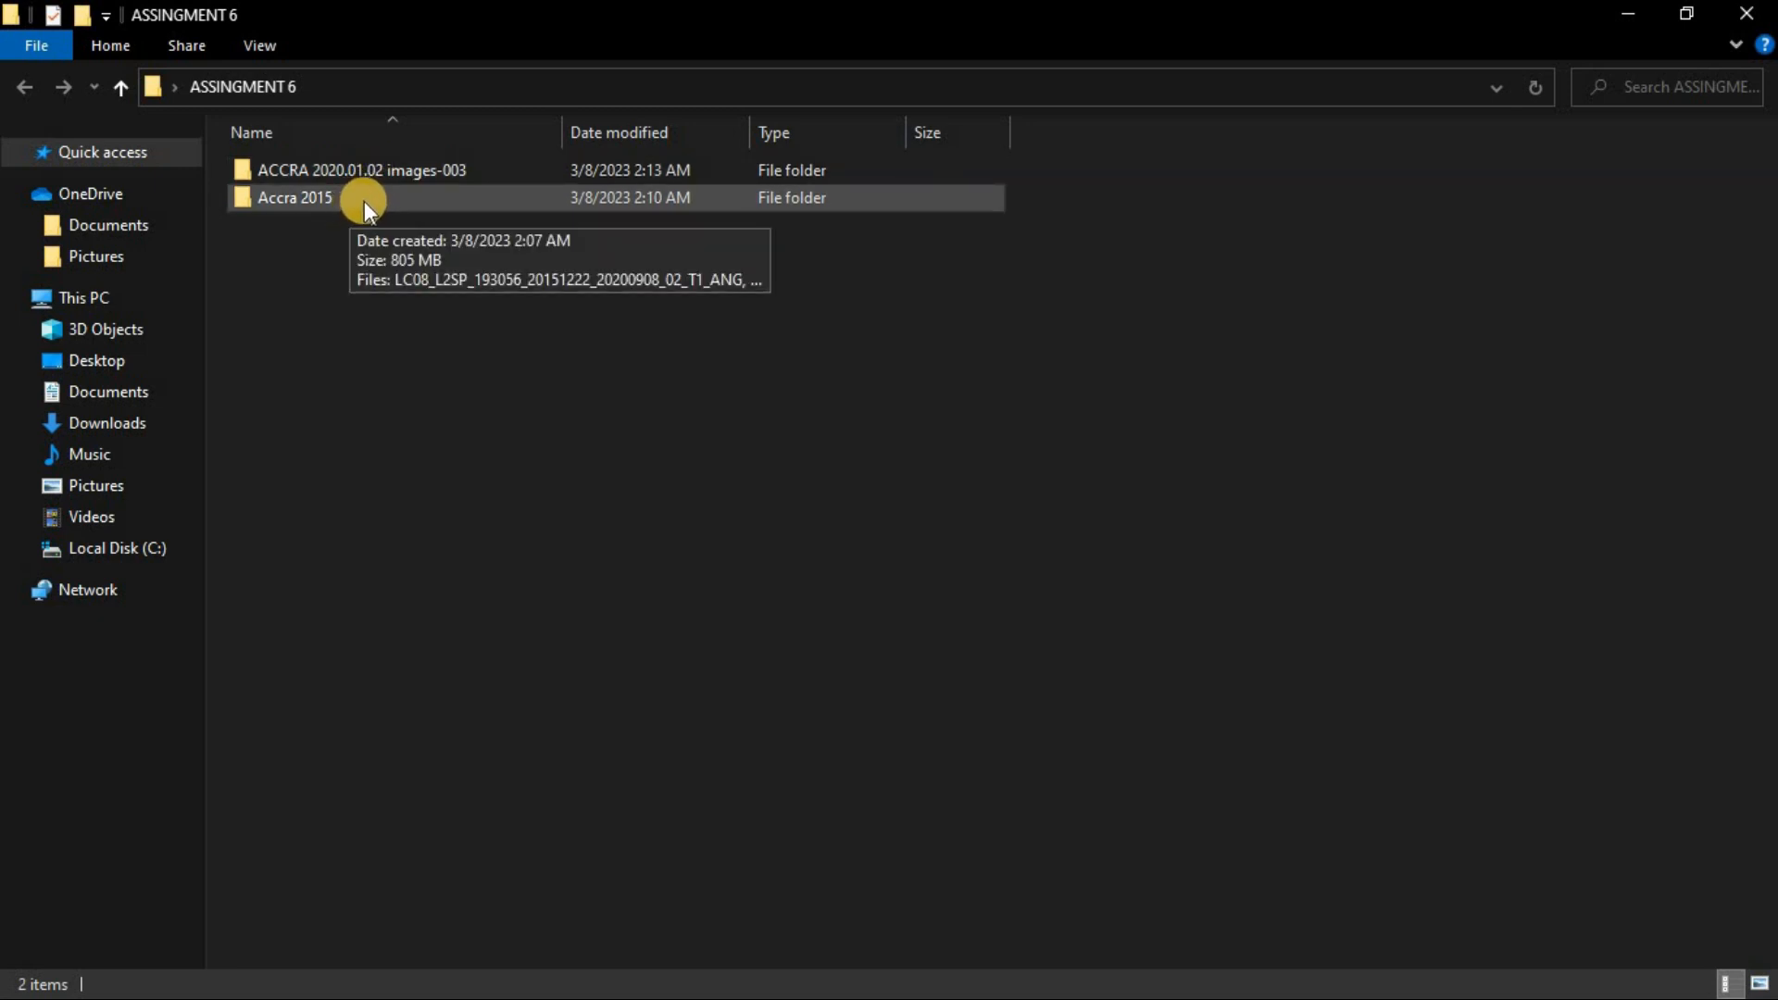
pyautogui.click(370, 165)
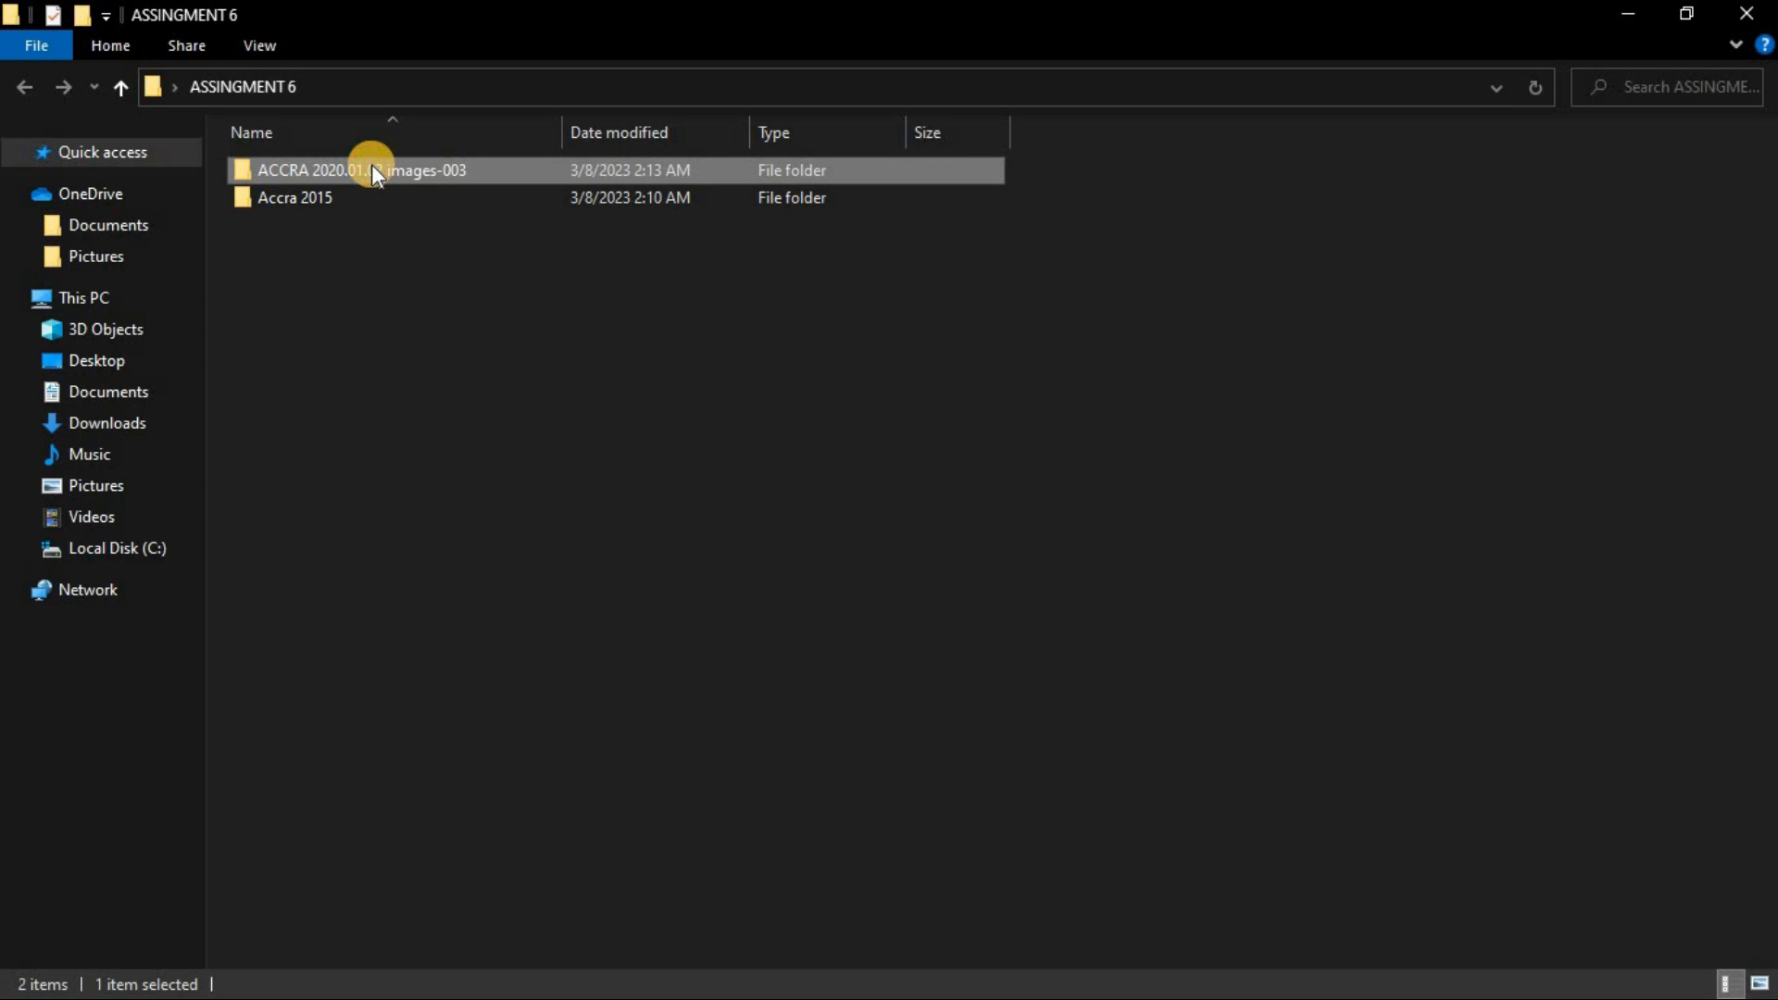
pyautogui.click(1627, 12)
pyautogui.doubleClick(1341, 486)
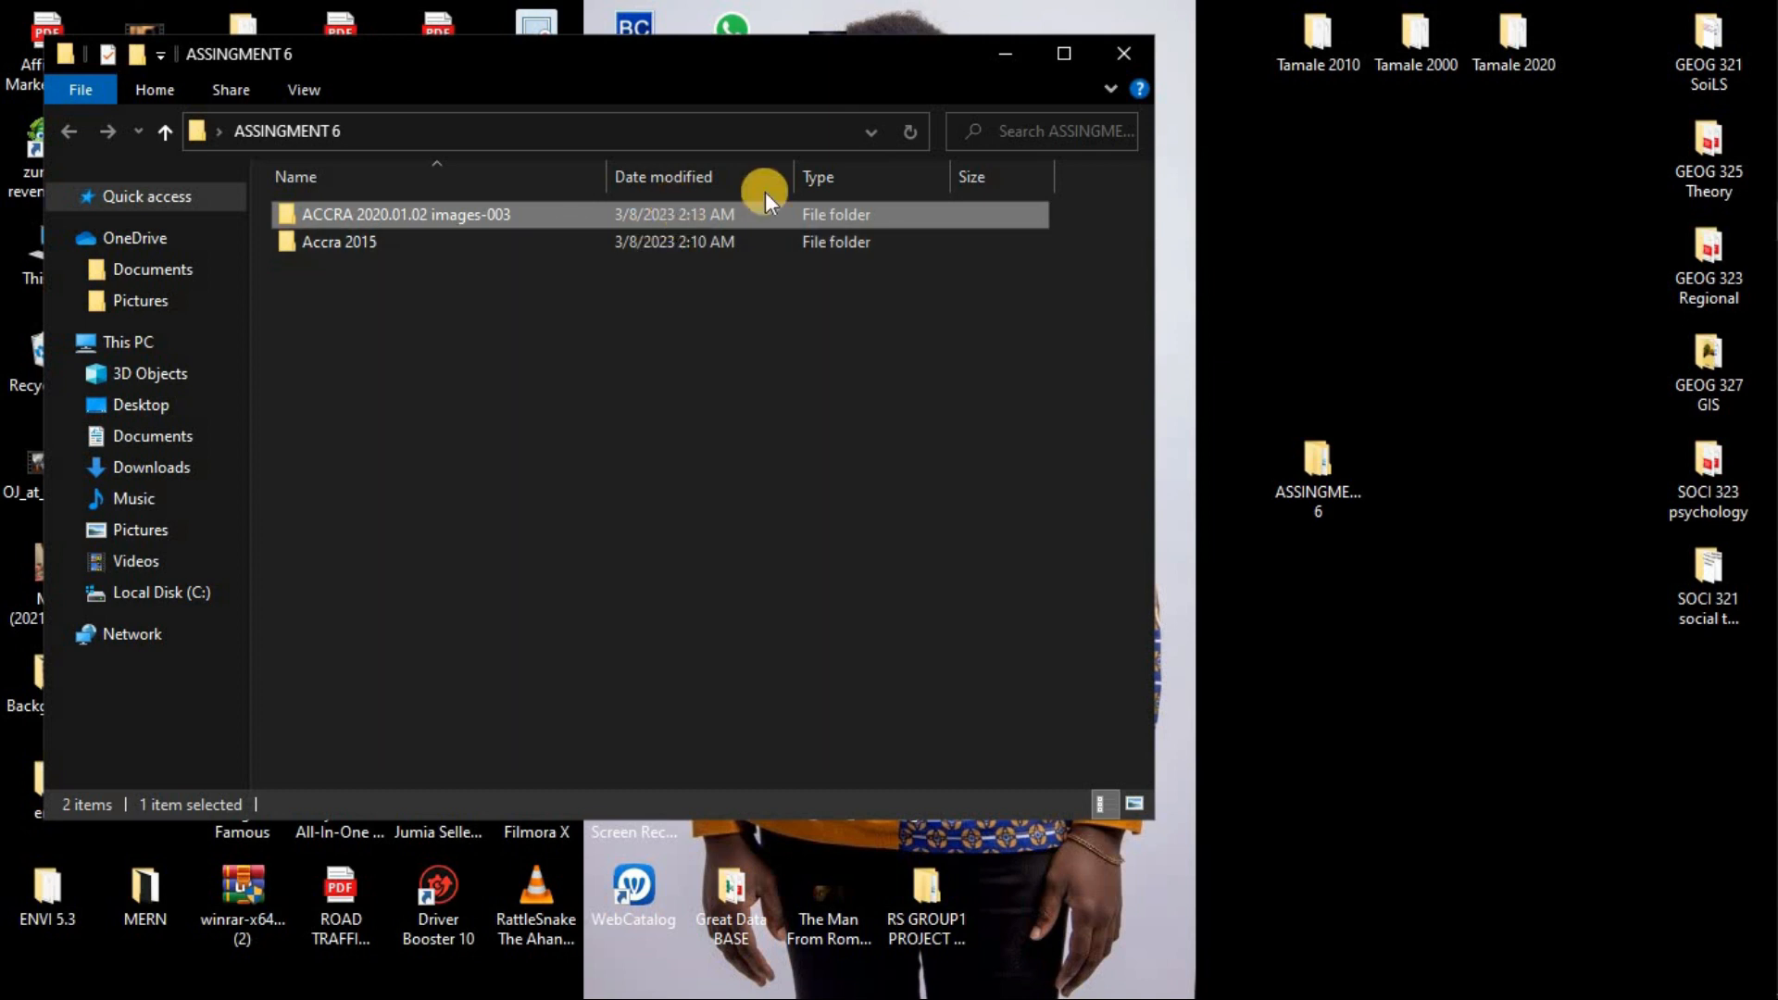
pyautogui.click(1006, 58)
# Switch to EarthExplorer in Microsoft Edge and set the geocoding method to Path/Row with path 193 and row 056
pyautogui.moveTo(1767, 144)
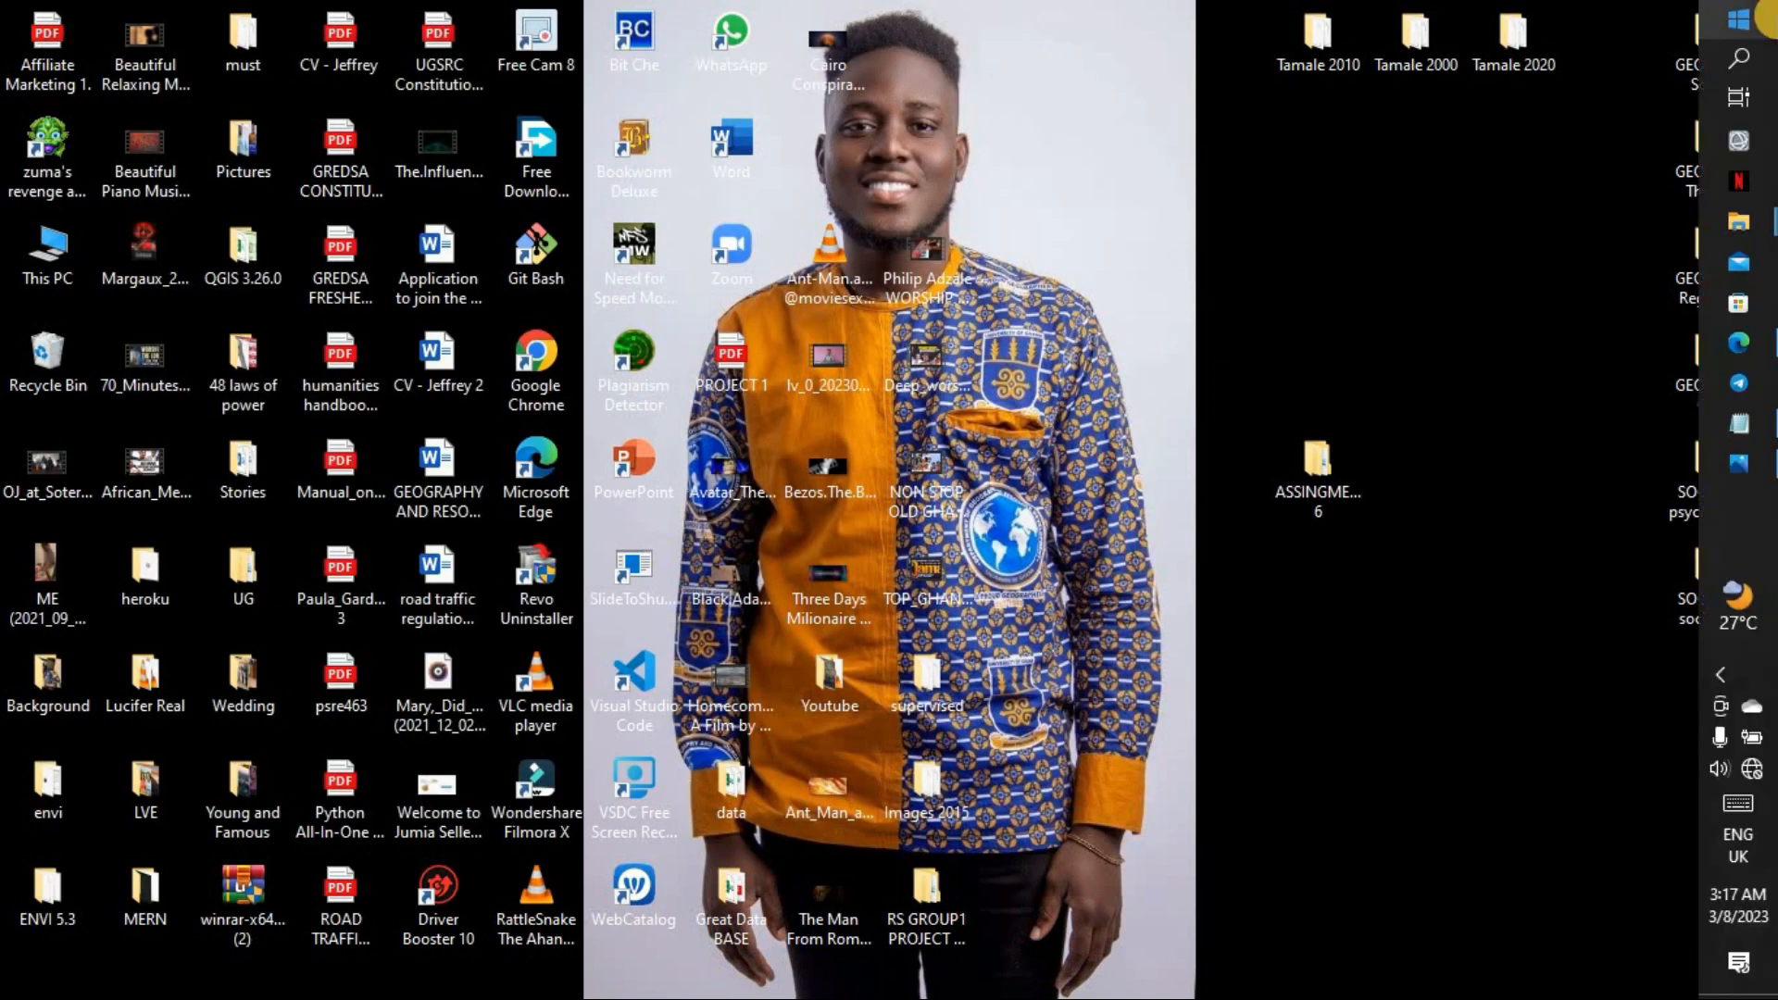
pyautogui.click(1739, 343)
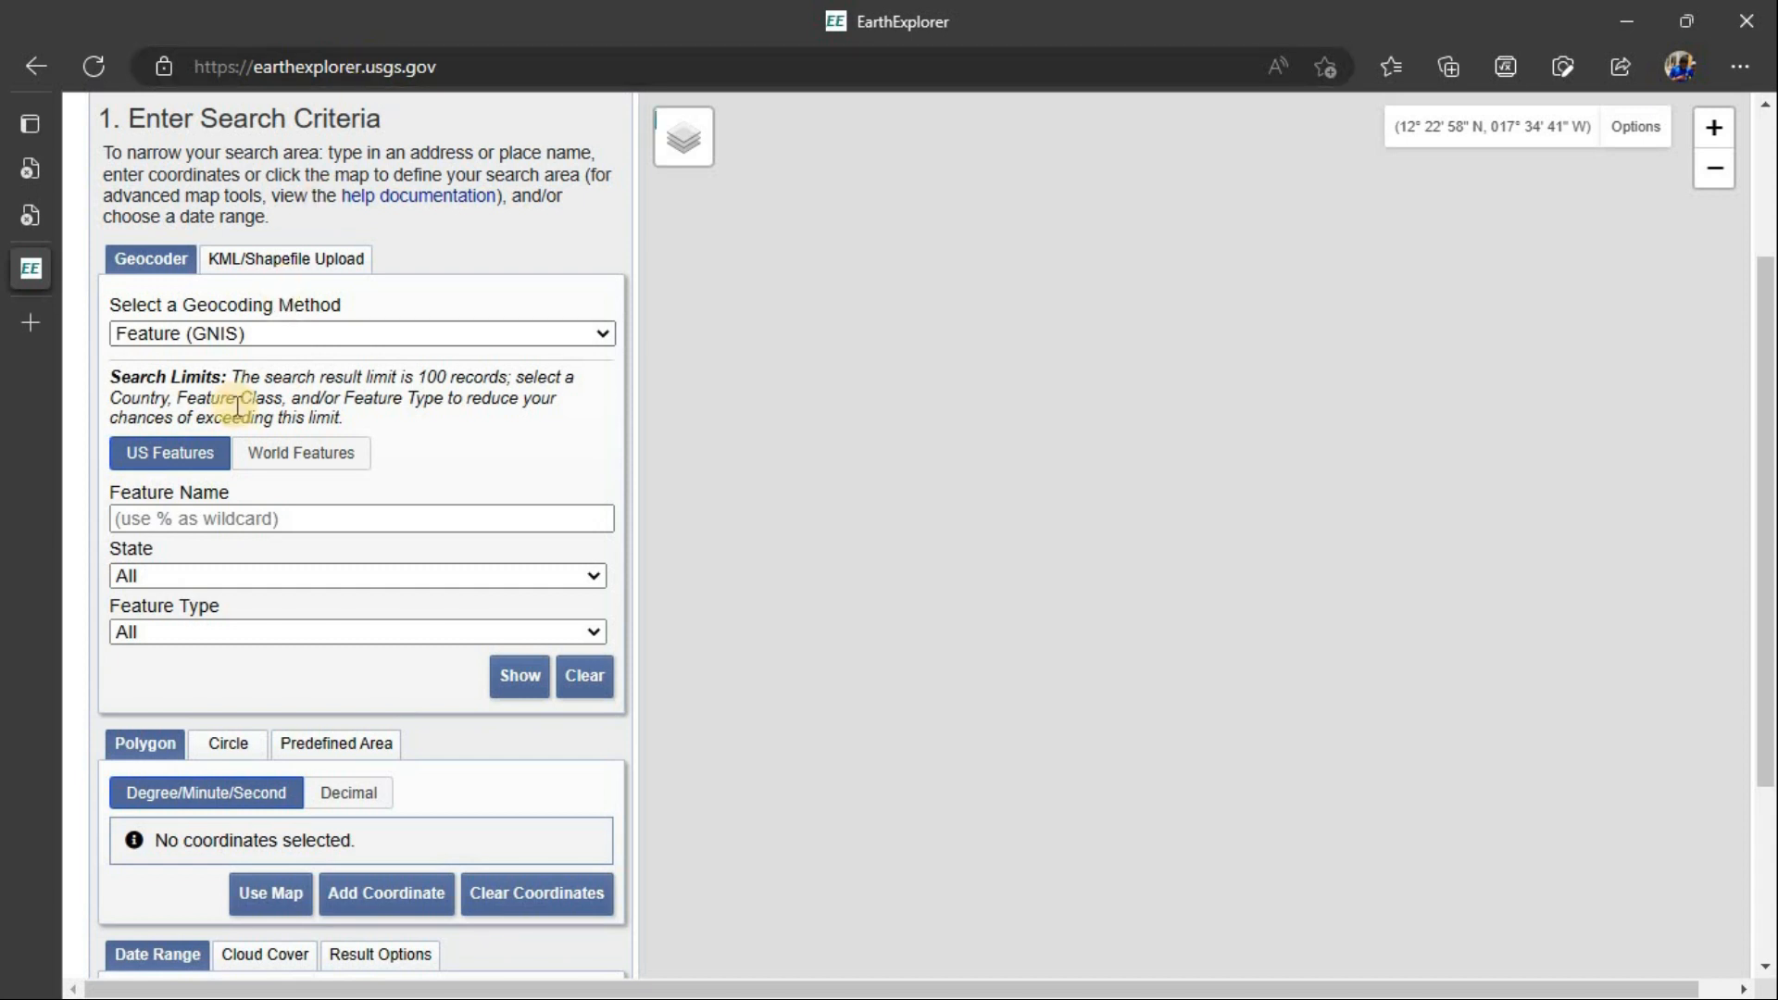
pyautogui.click(199, 324)
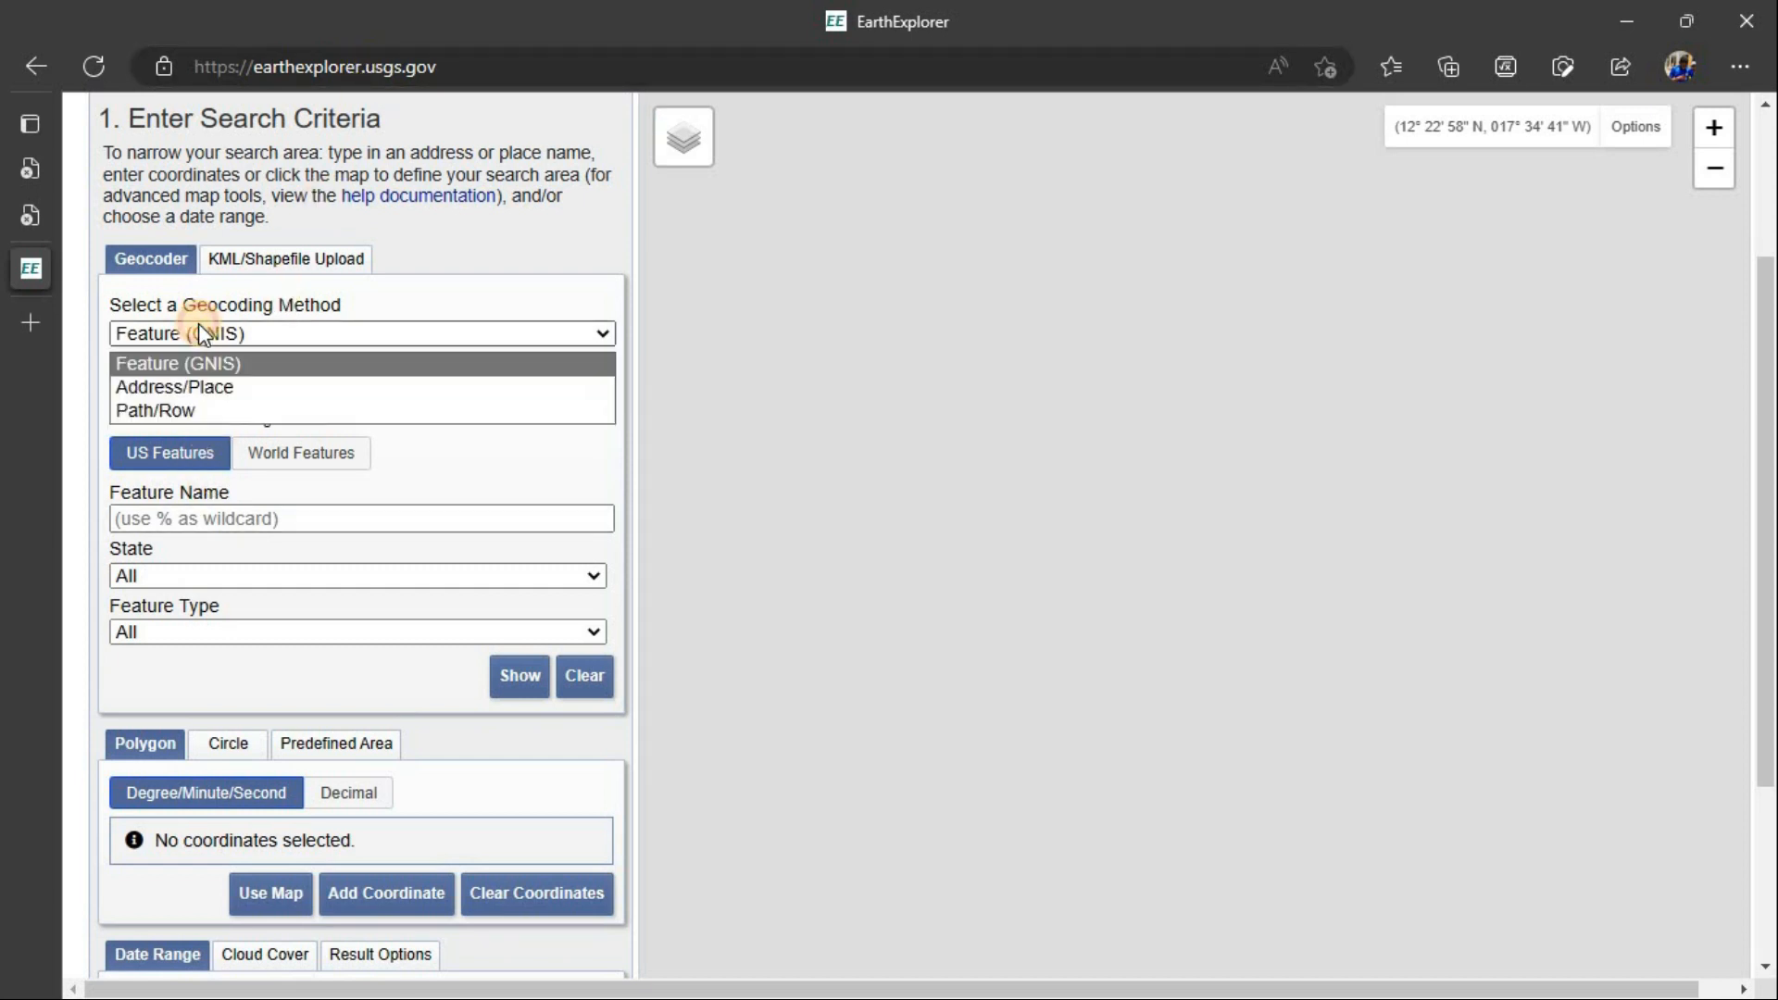
pyautogui.click(198, 415)
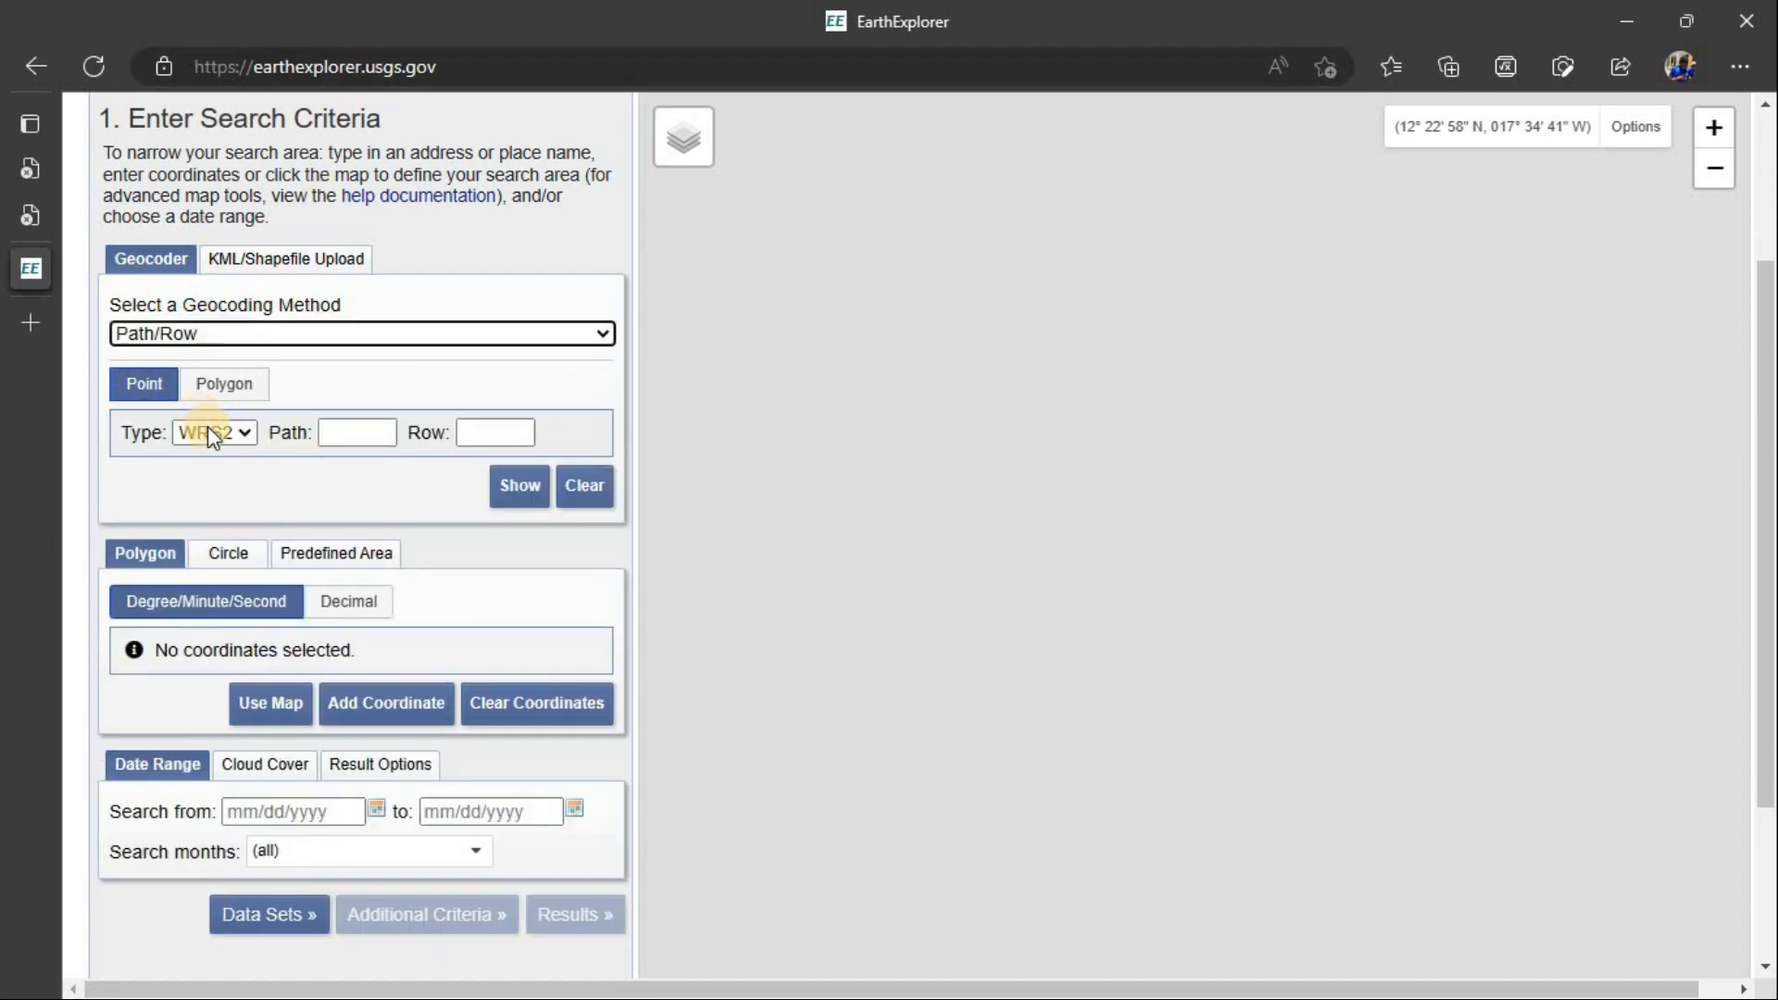
pyautogui.click(367, 430)
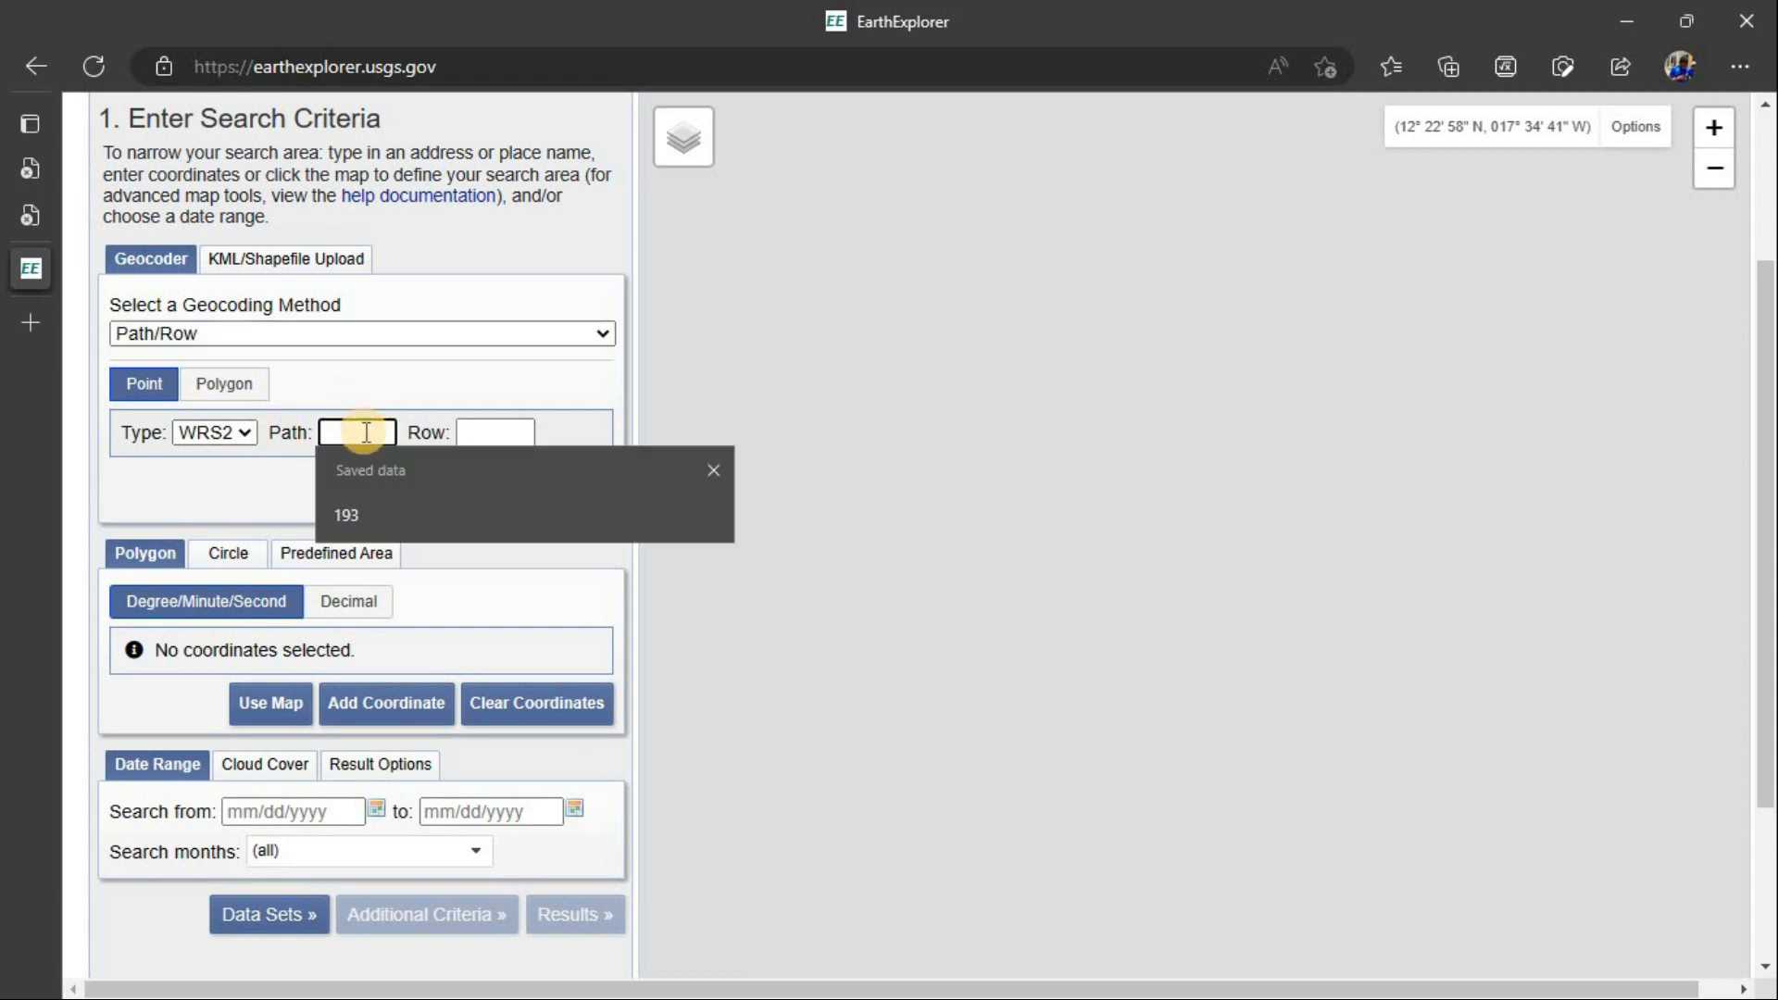
pyautogui.click(348, 517)
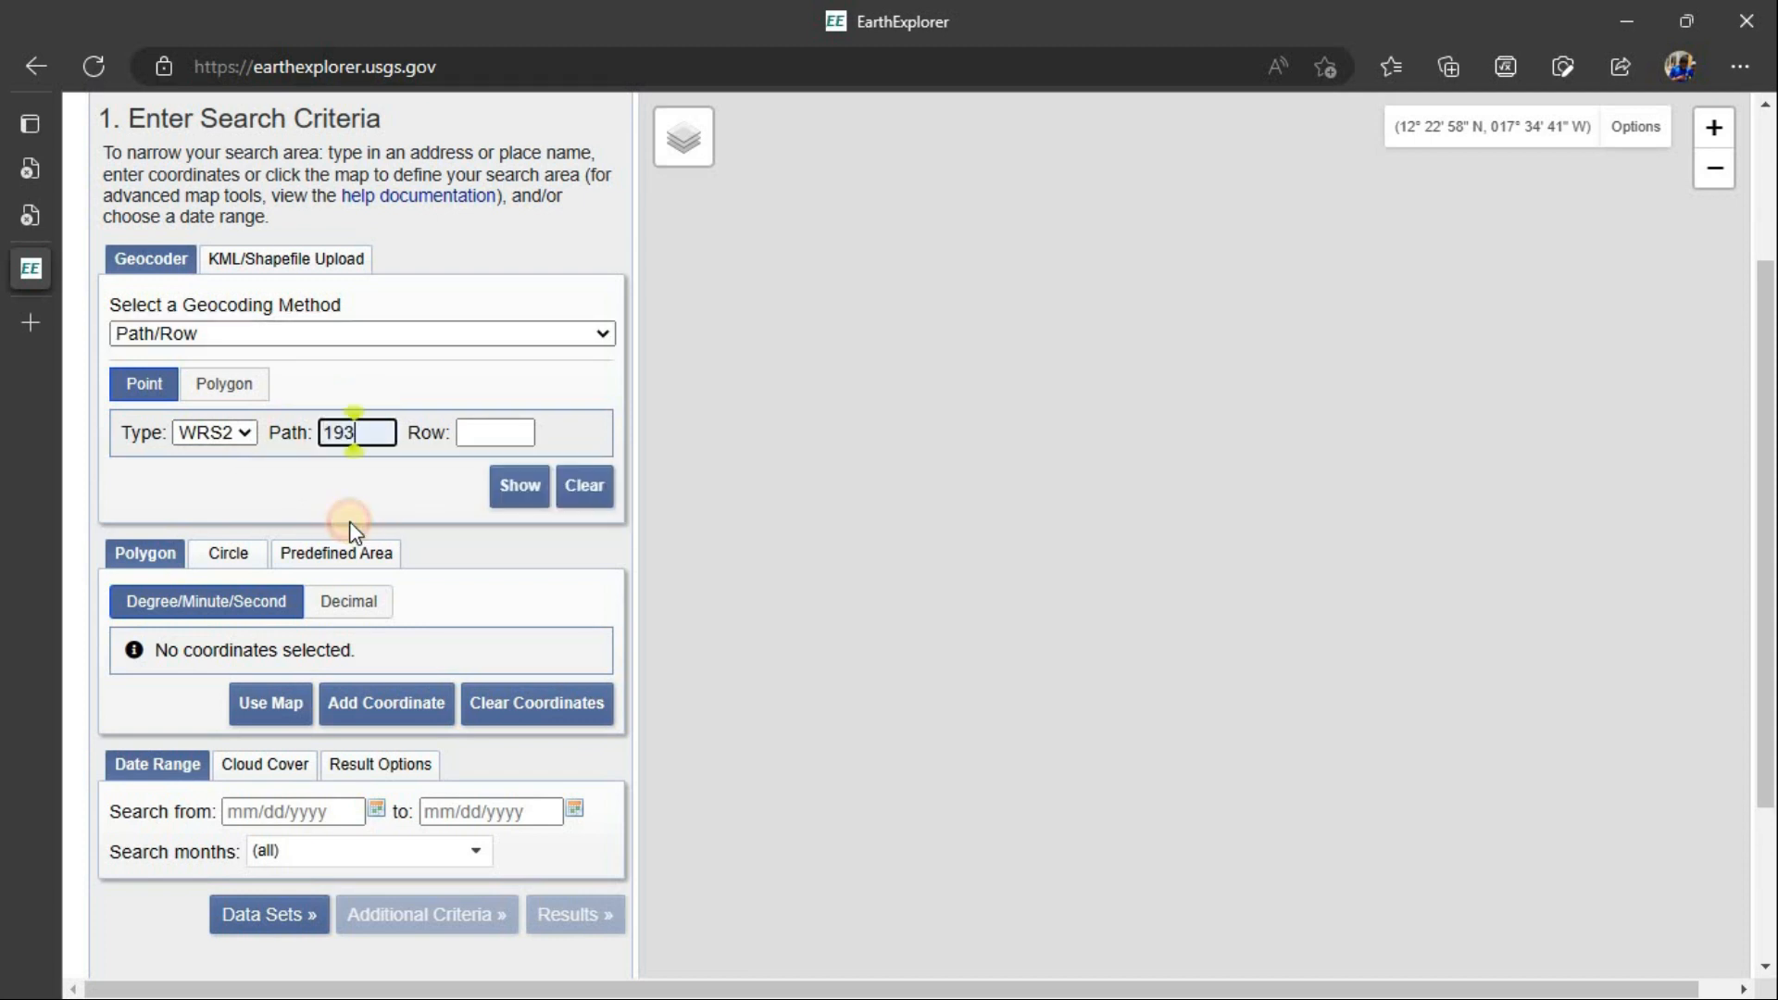
pyautogui.click(474, 435)
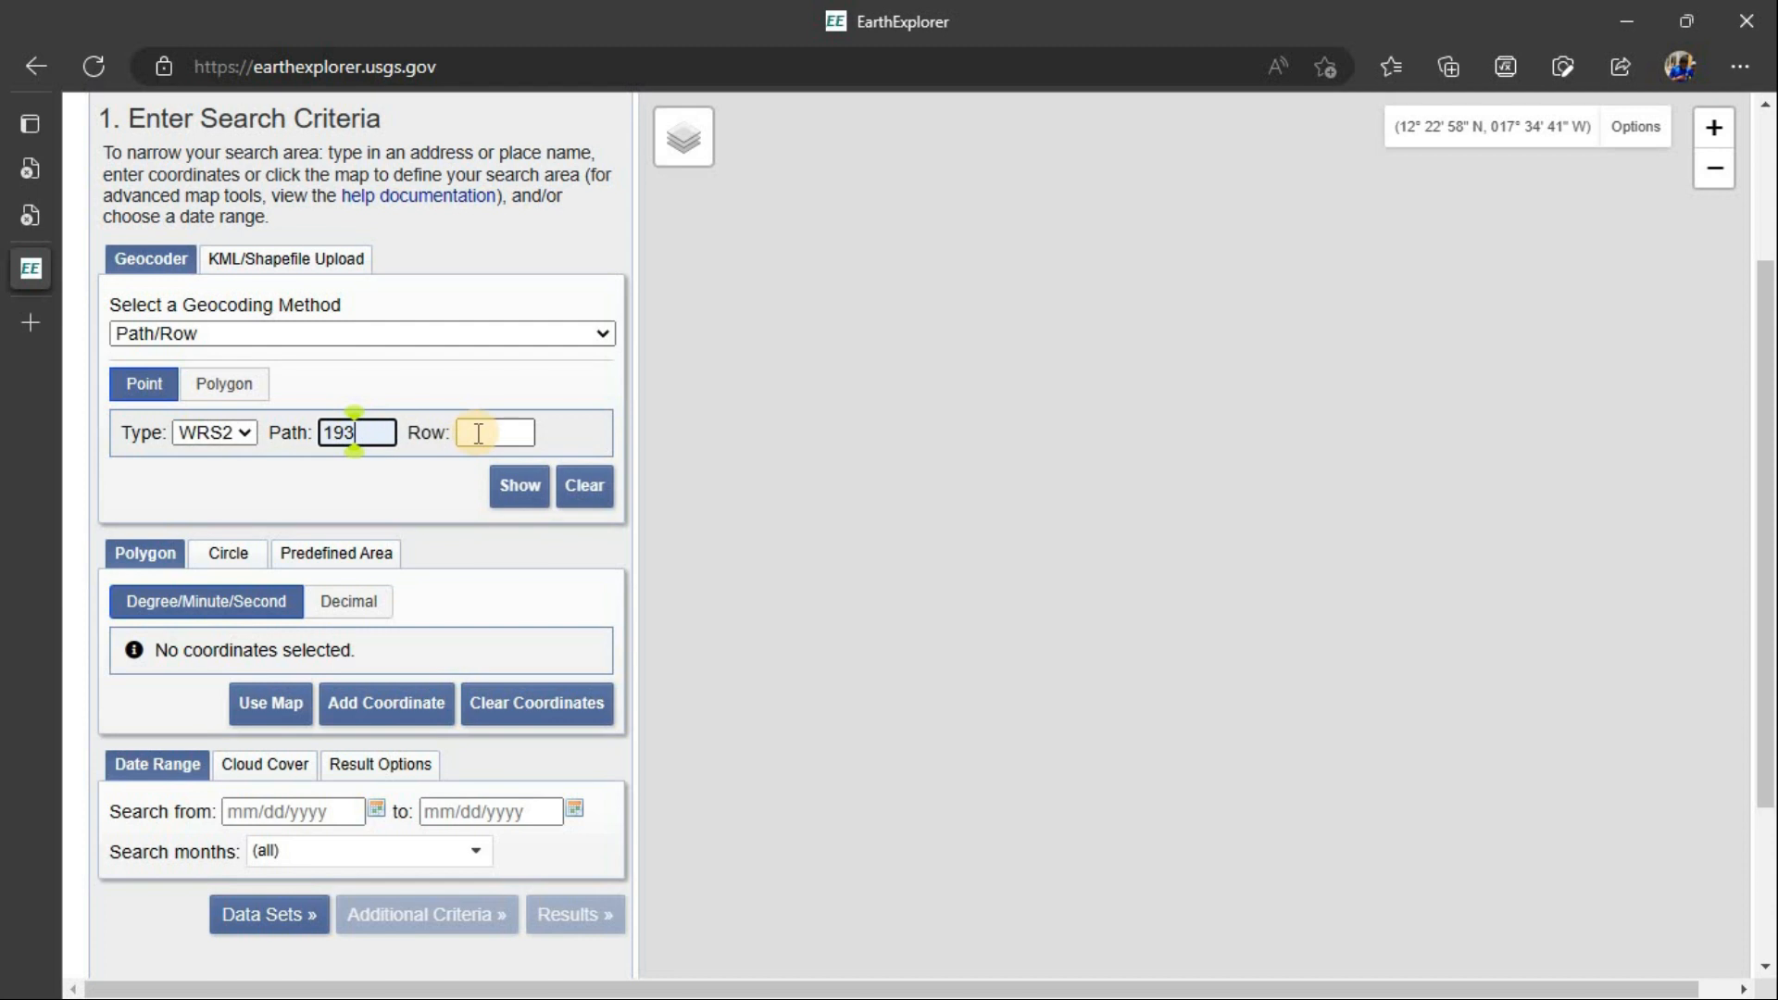
pyautogui.click(489, 513)
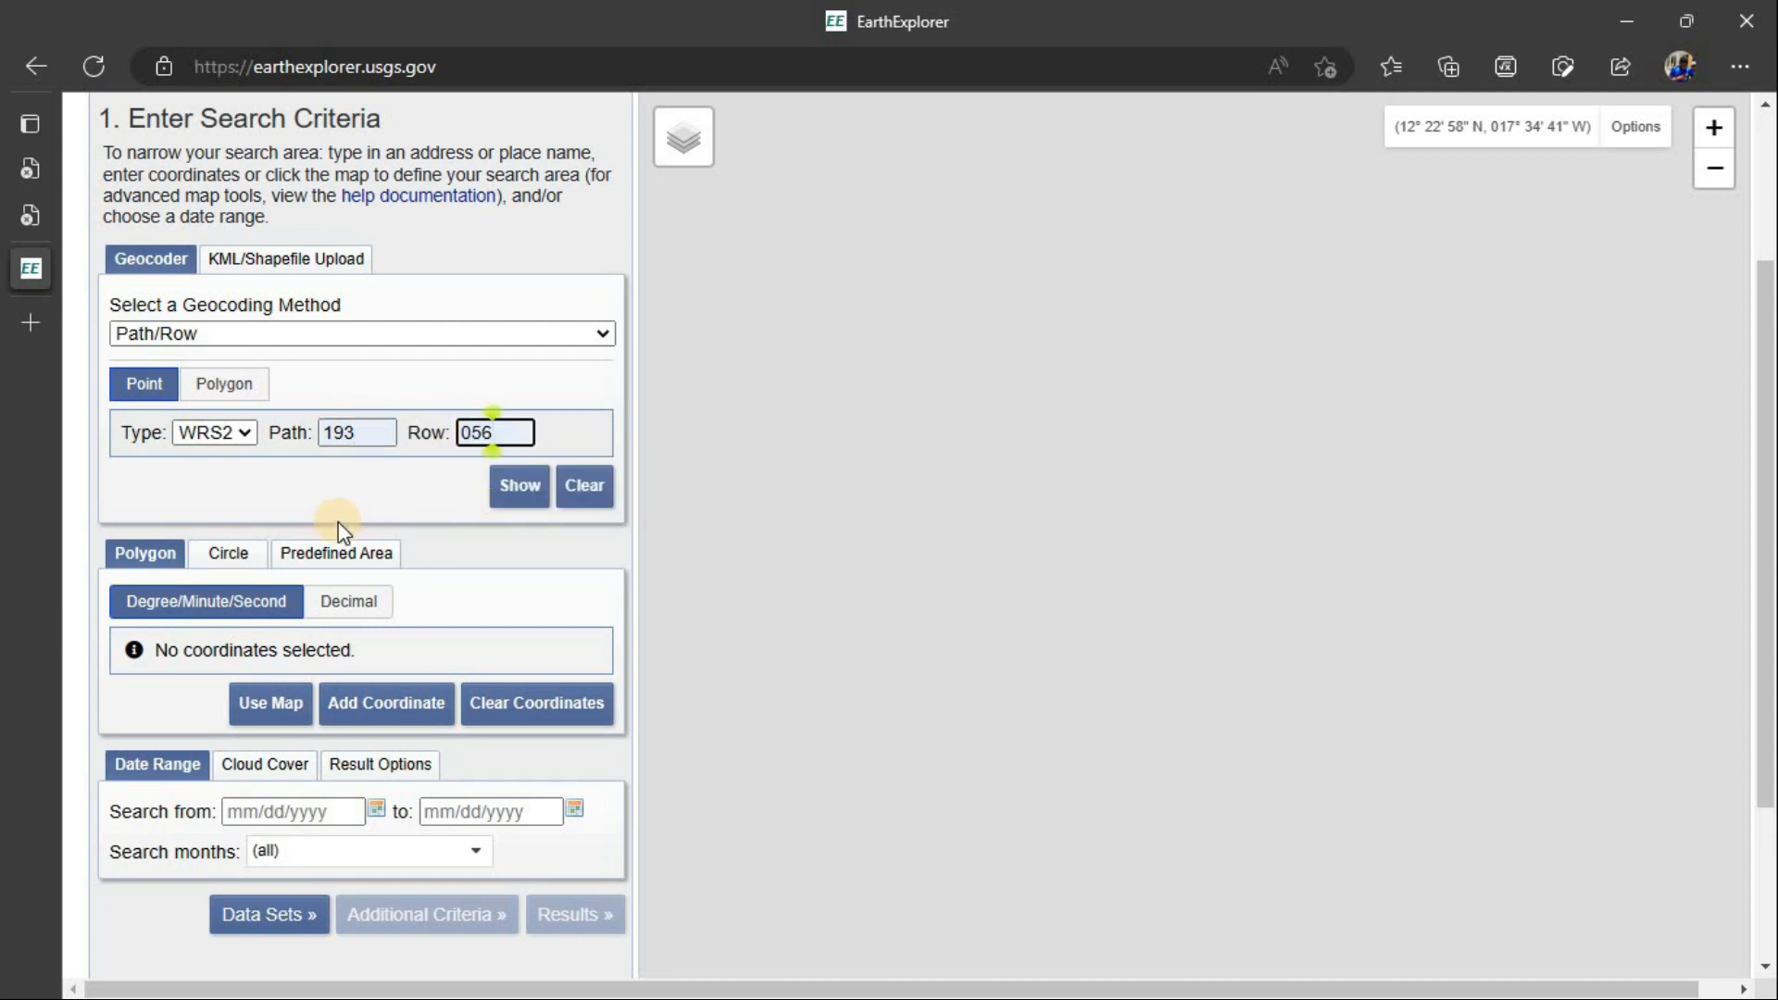
# Review the date range fields and the rest of the search criteria, and minimise the browser
pyautogui.scroll(-3, 339, 523)
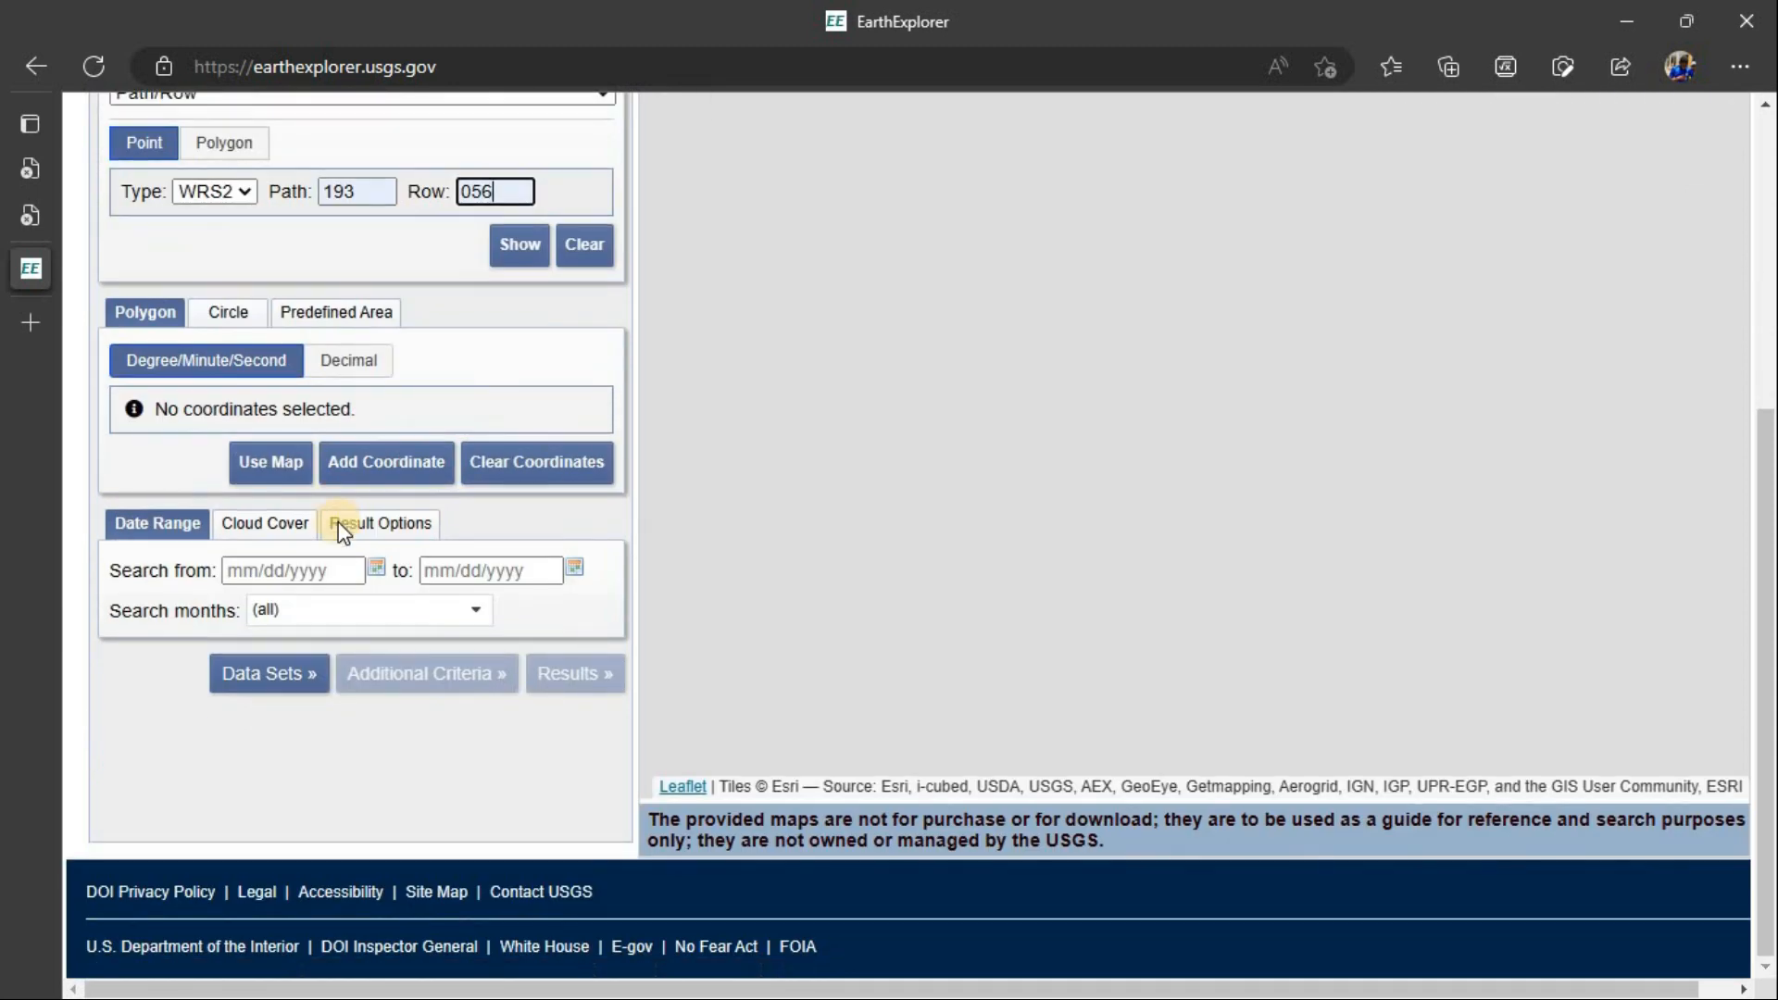
pyautogui.click(250, 574)
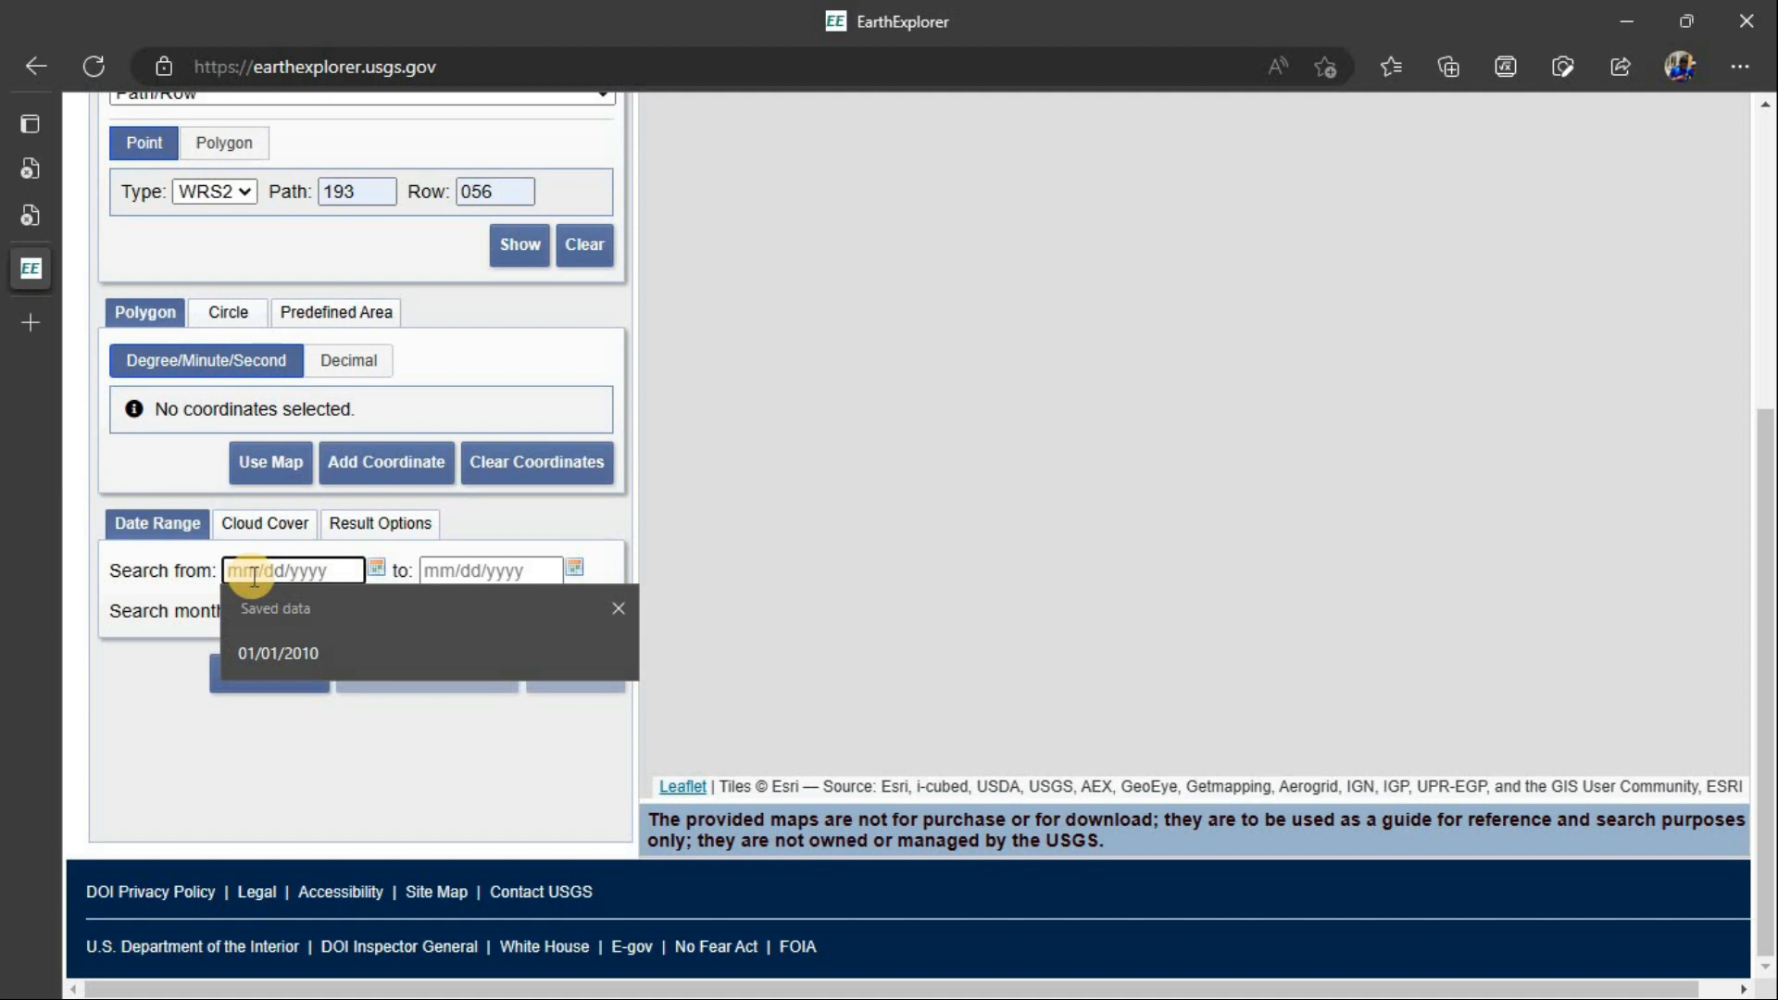
pyautogui.scroll(5, 455, 565)
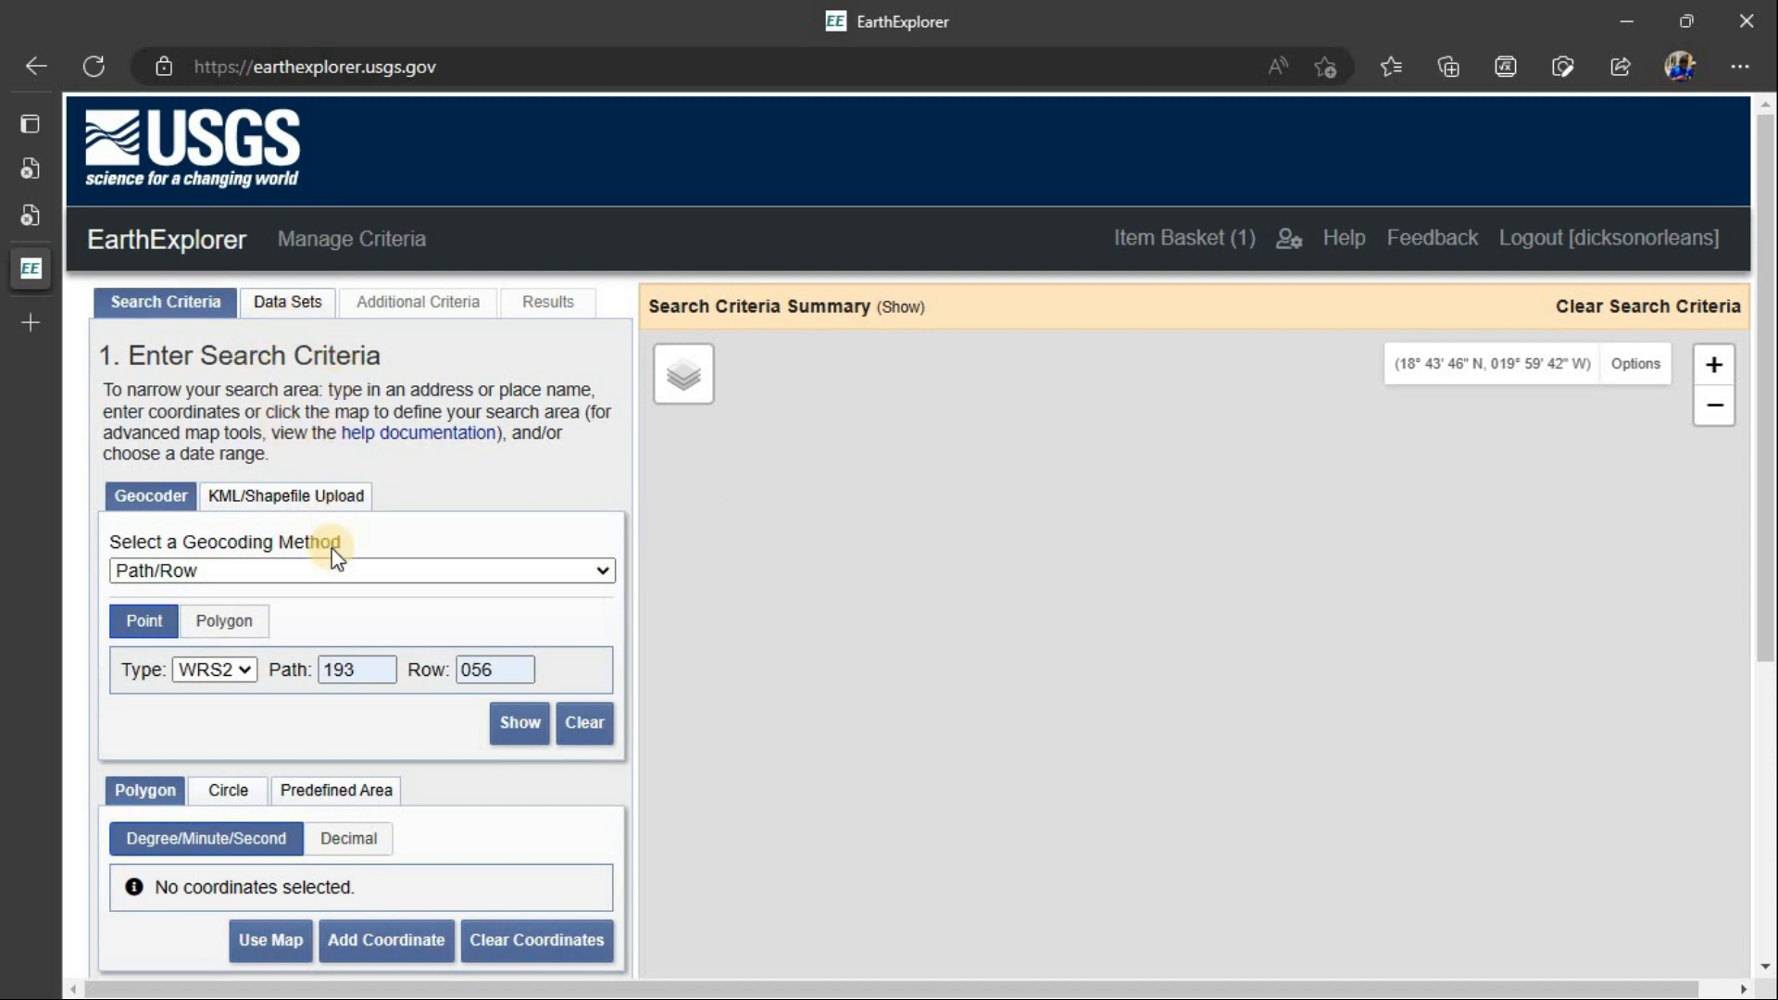
pyautogui.scroll(-5, 370, 631)
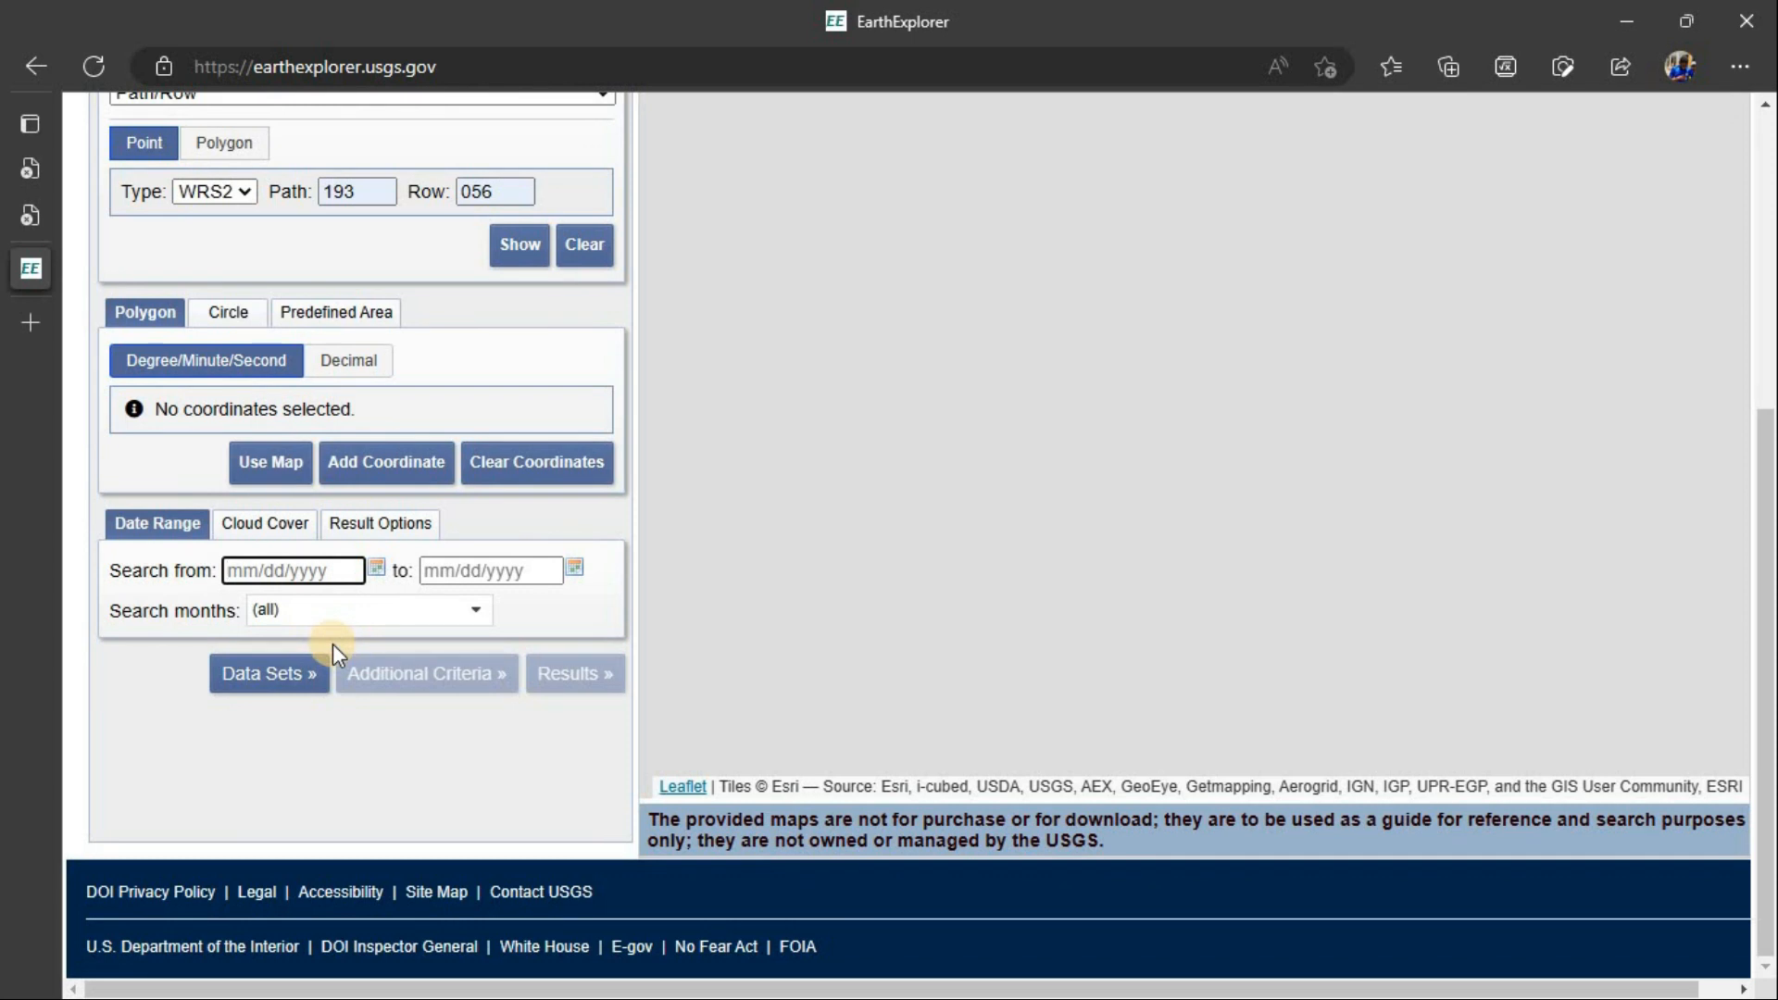
pyautogui.scroll(5, 332, 643)
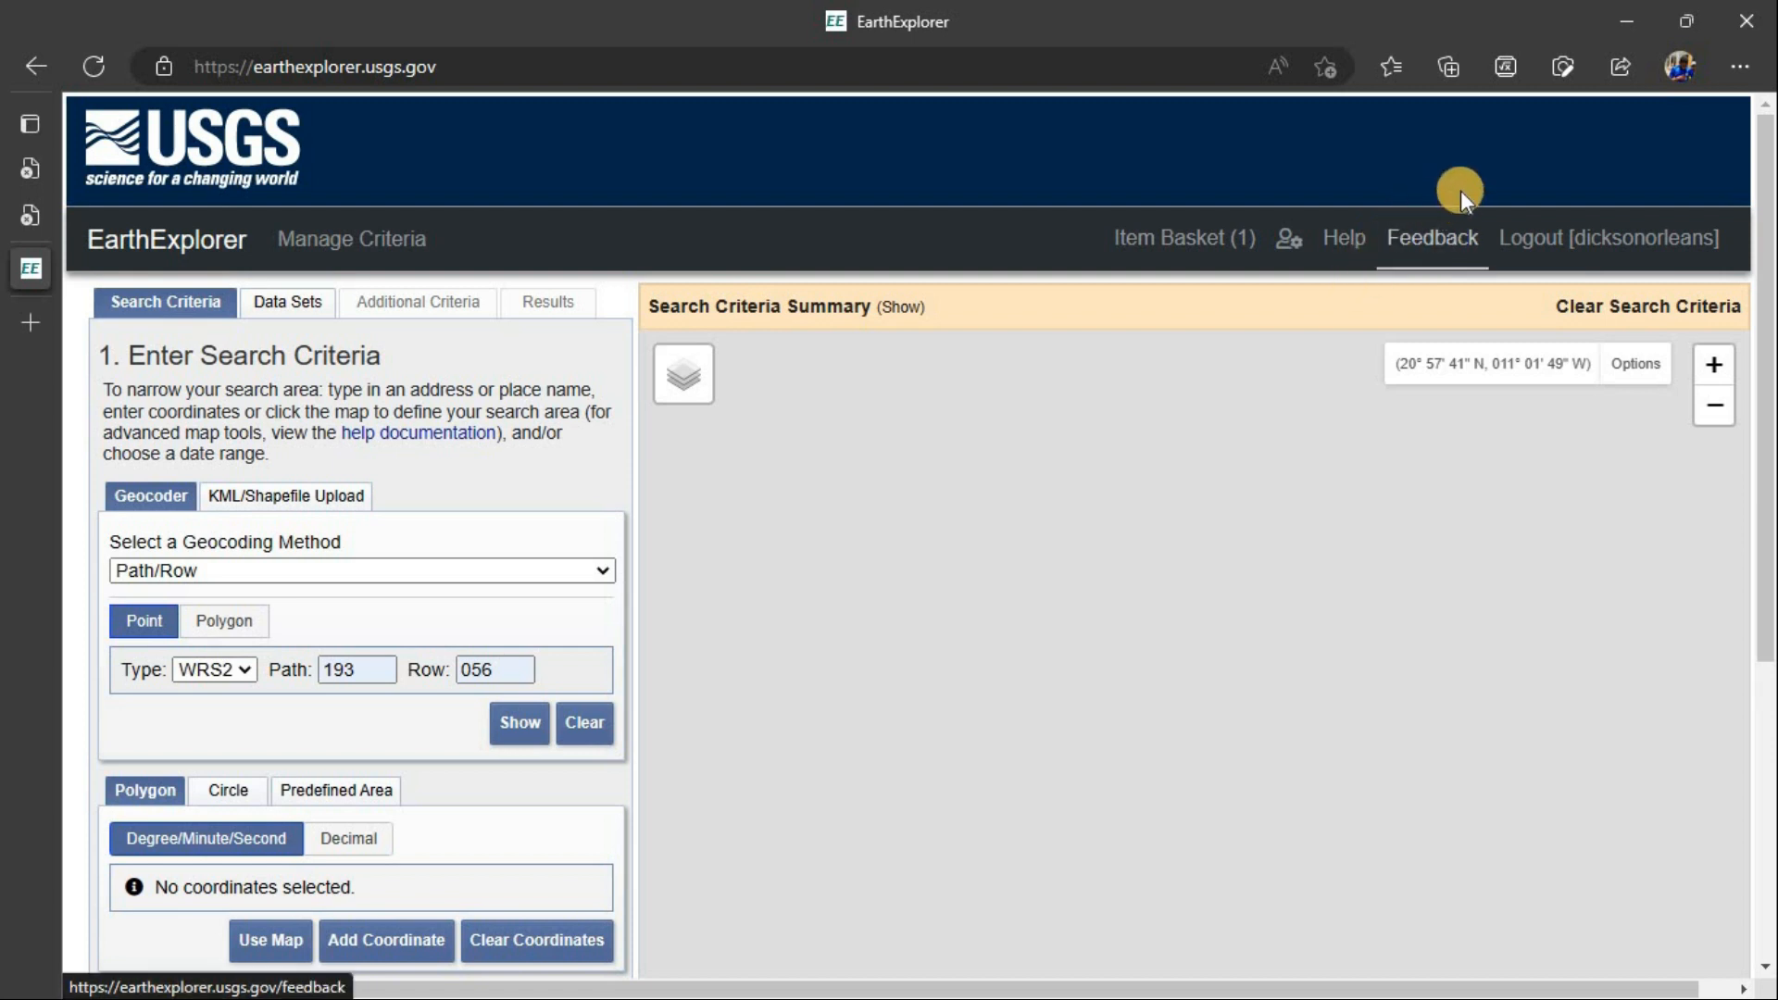
pyautogui.click(1638, 8)
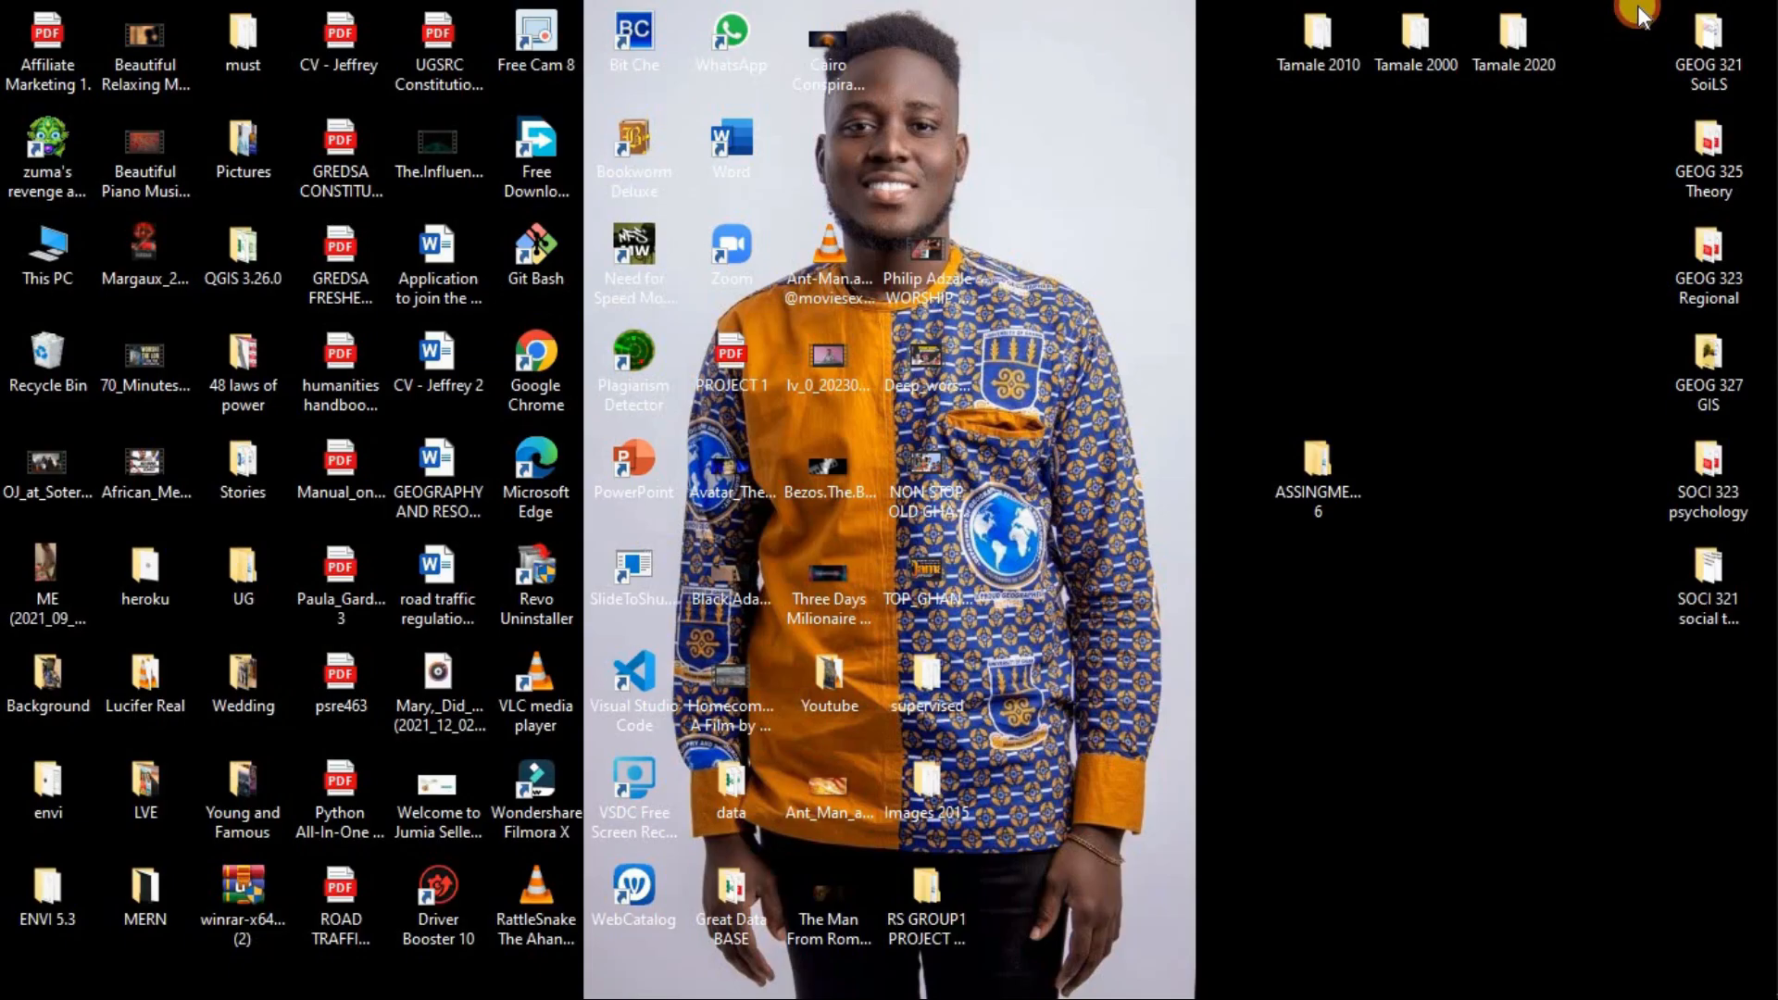
# Switch to Notepad and read through the change detection notes down to the preprocessing list and subset remark
pyautogui.moveTo(1769, 310)
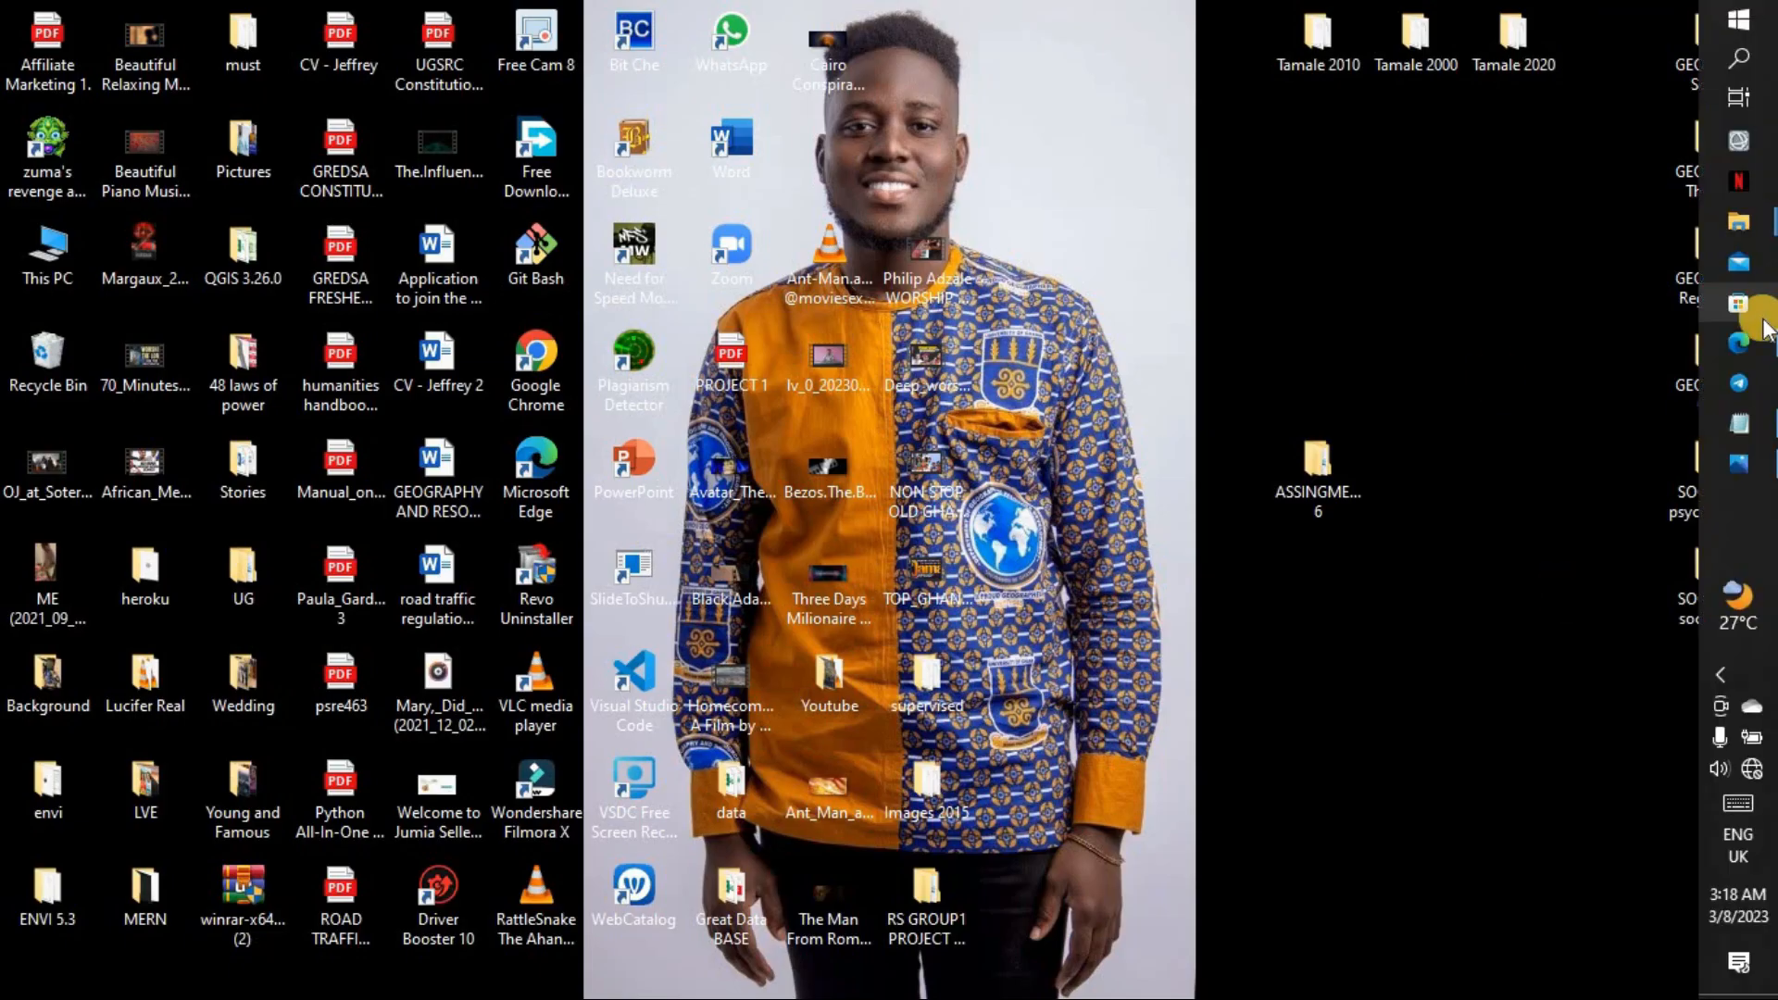
pyautogui.click(1739, 423)
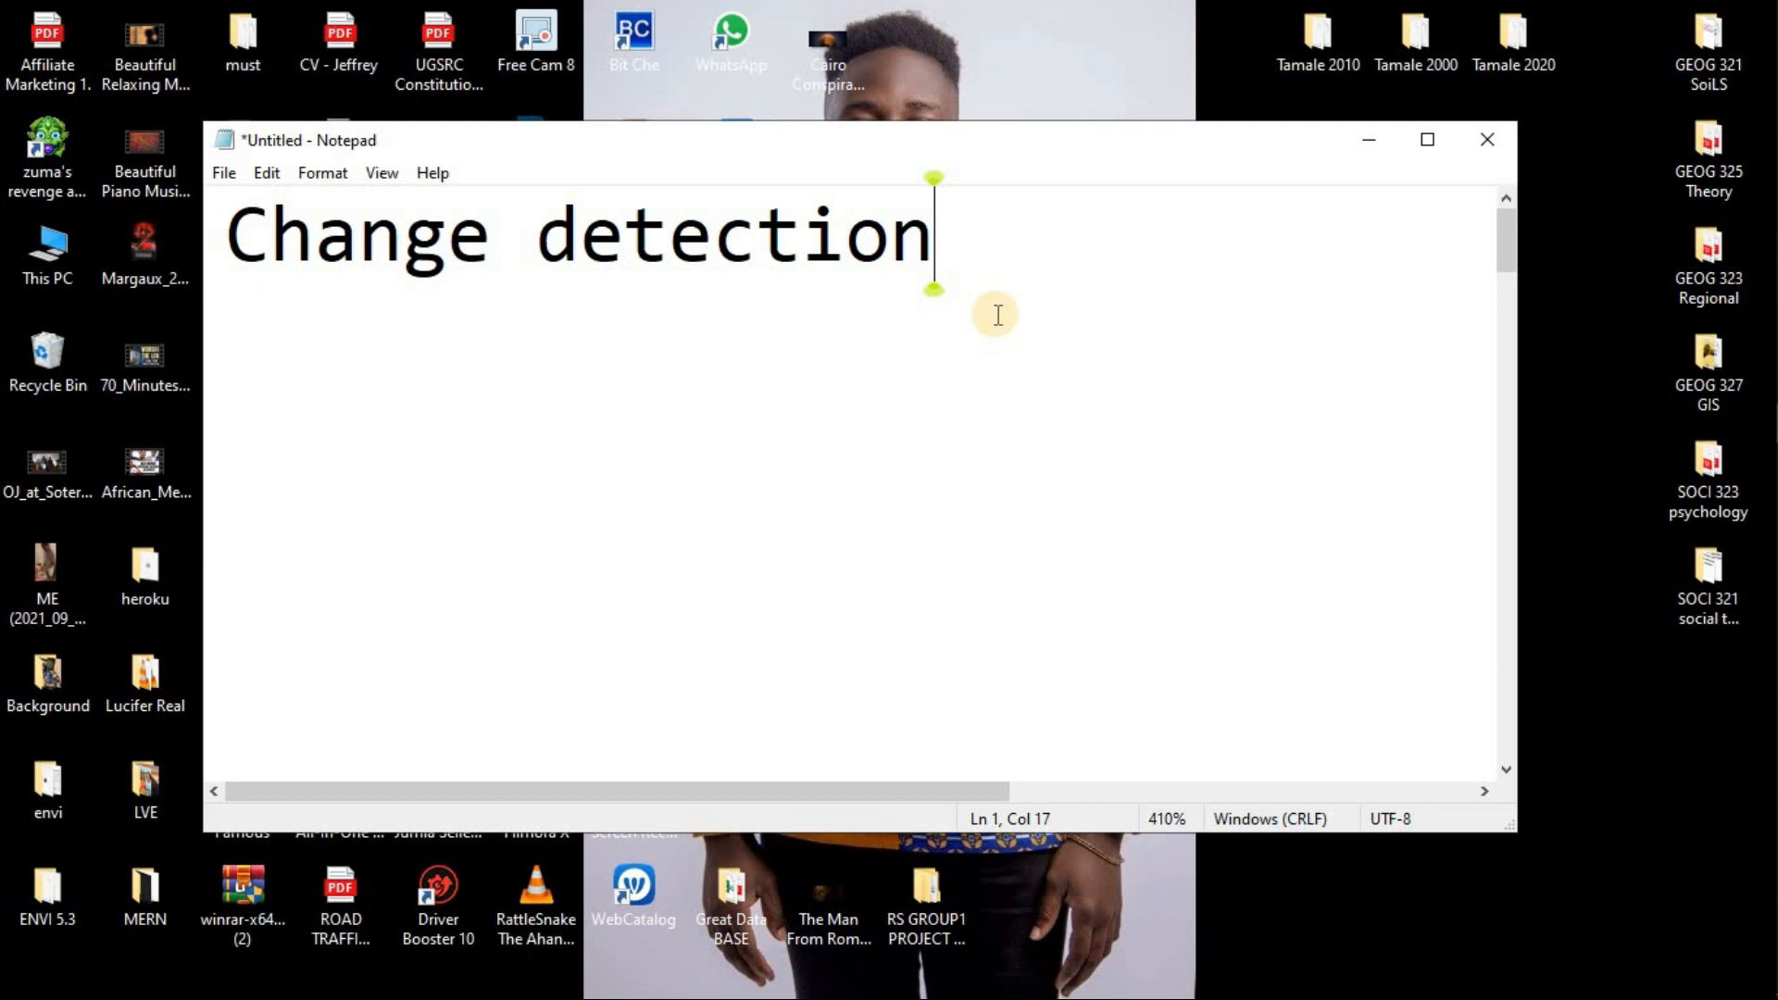
pyautogui.scroll(-5, 997, 315)
pyautogui.scroll(3, 998, 315)
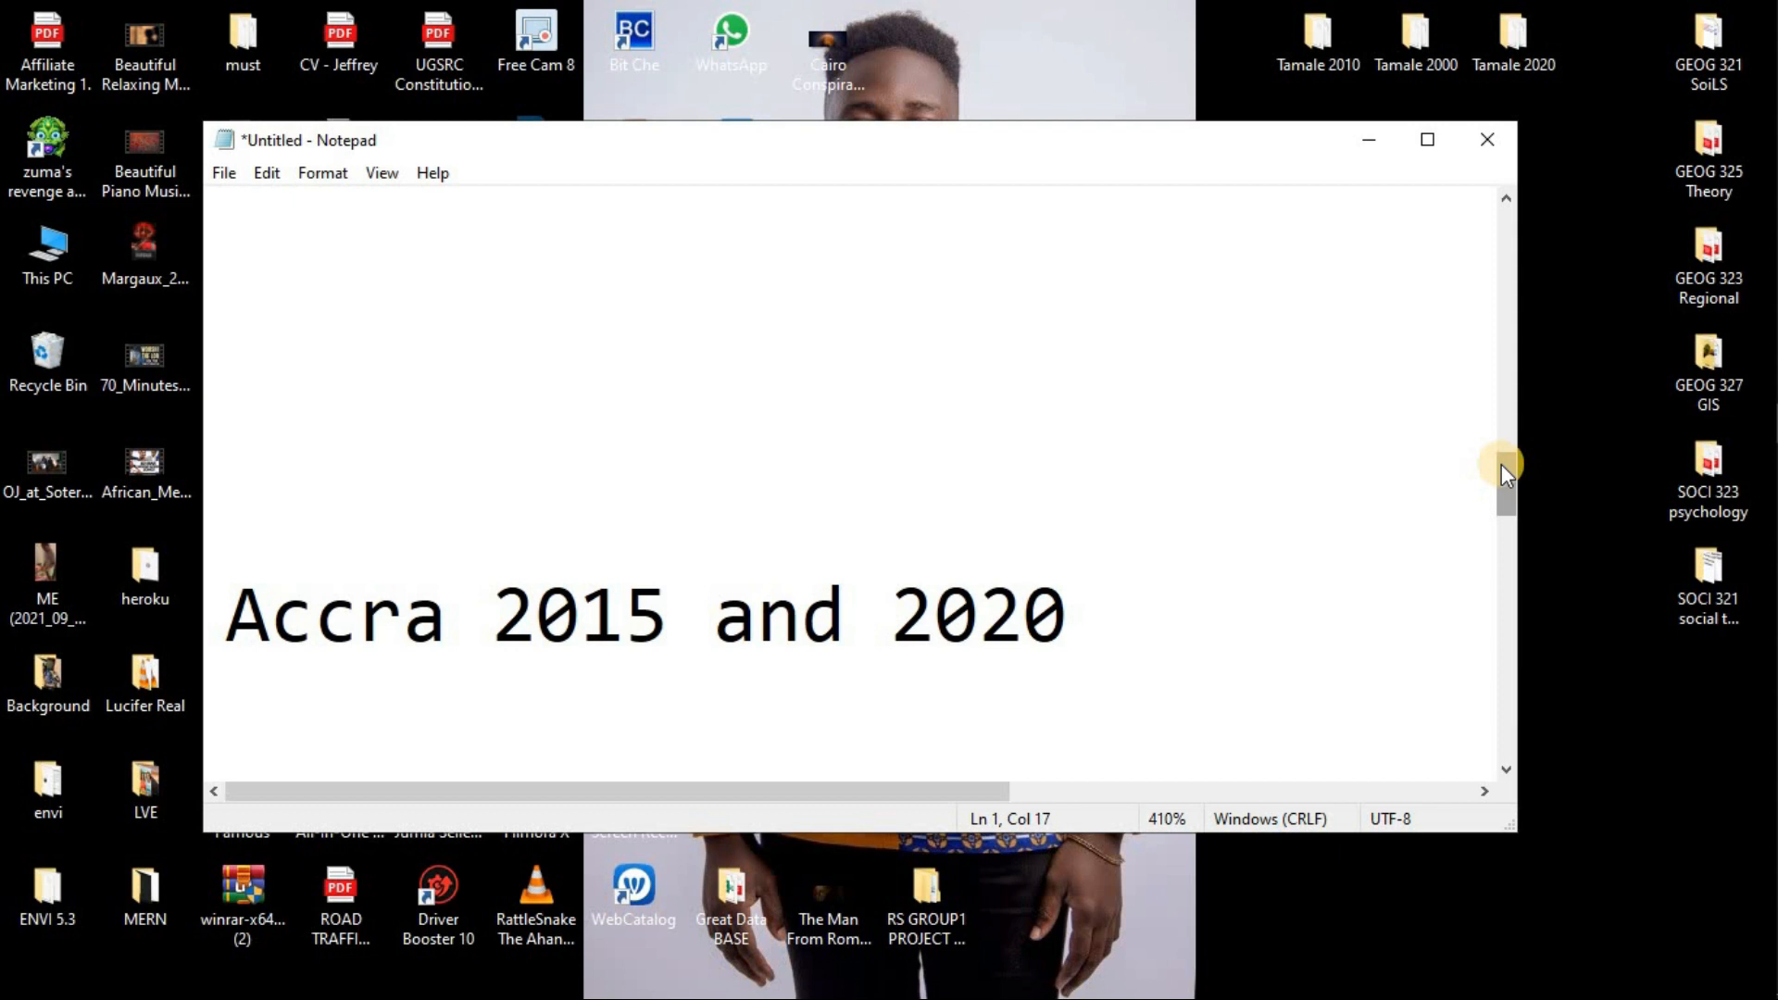
pyautogui.moveTo(1502, 464); pyautogui.dragTo(1482, 625)
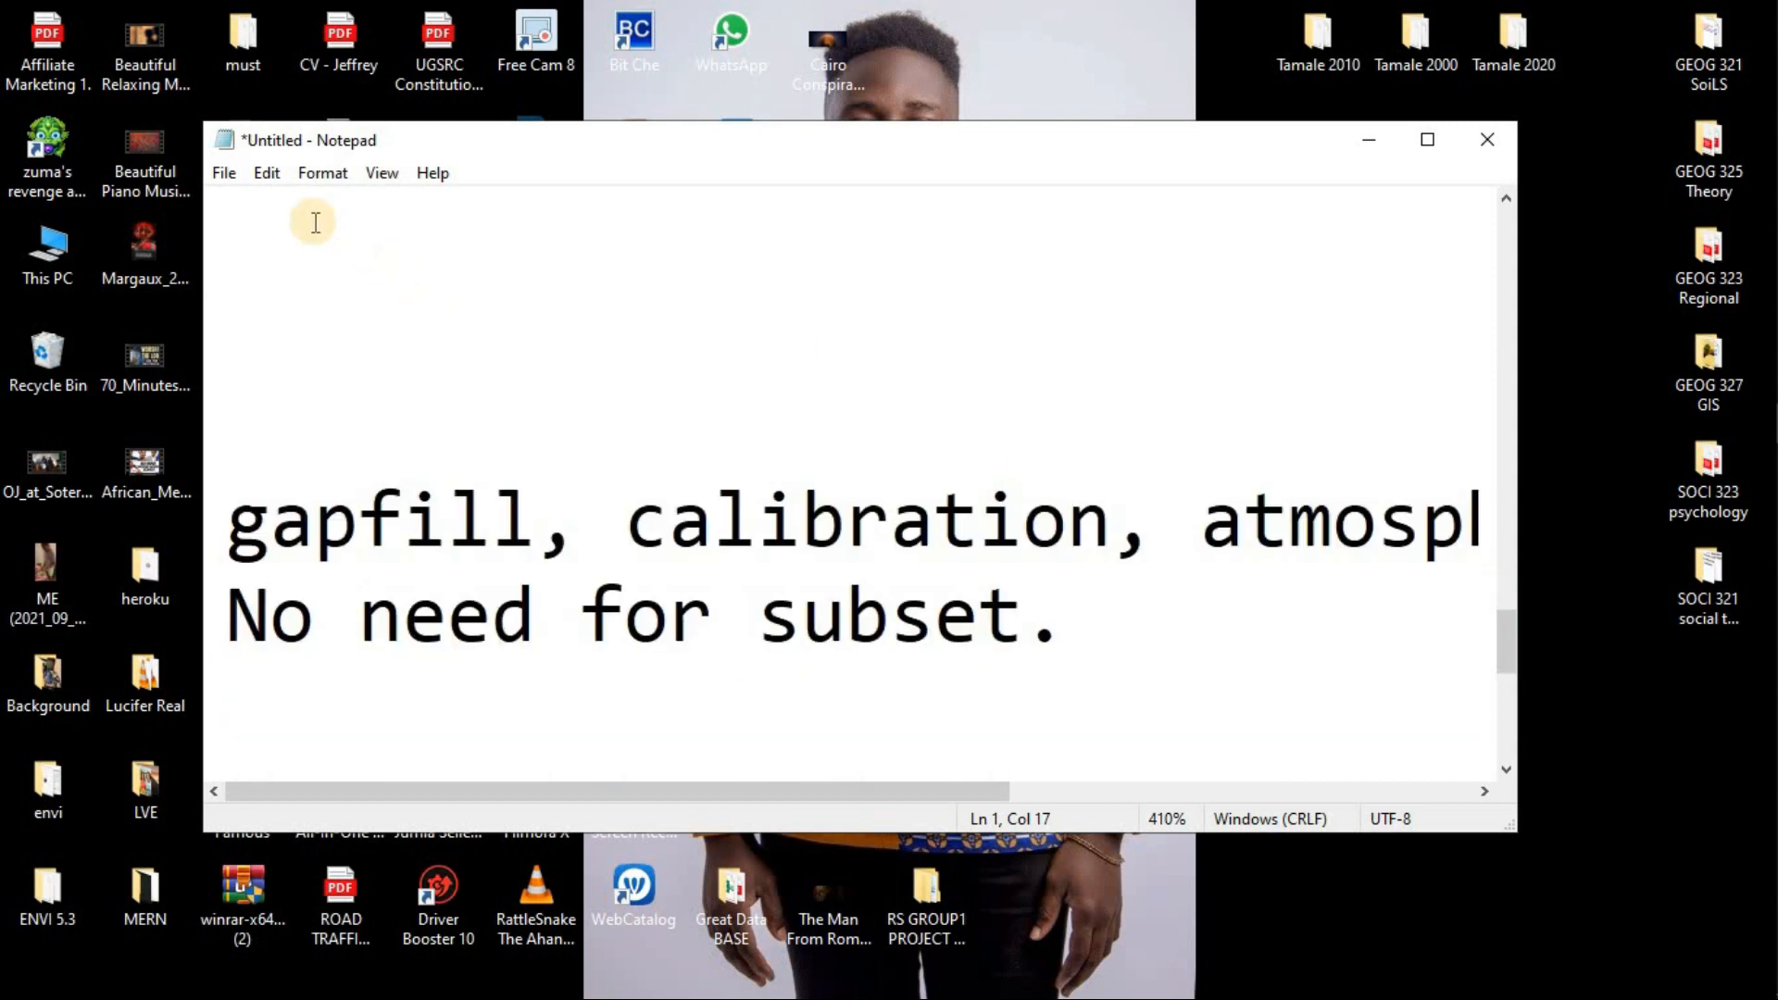
# Reduce the zoom of the Notepad notes to 330% so more of the preprocessing line fits
pyautogui.click(313, 174)
pyautogui.moveTo(383, 174)
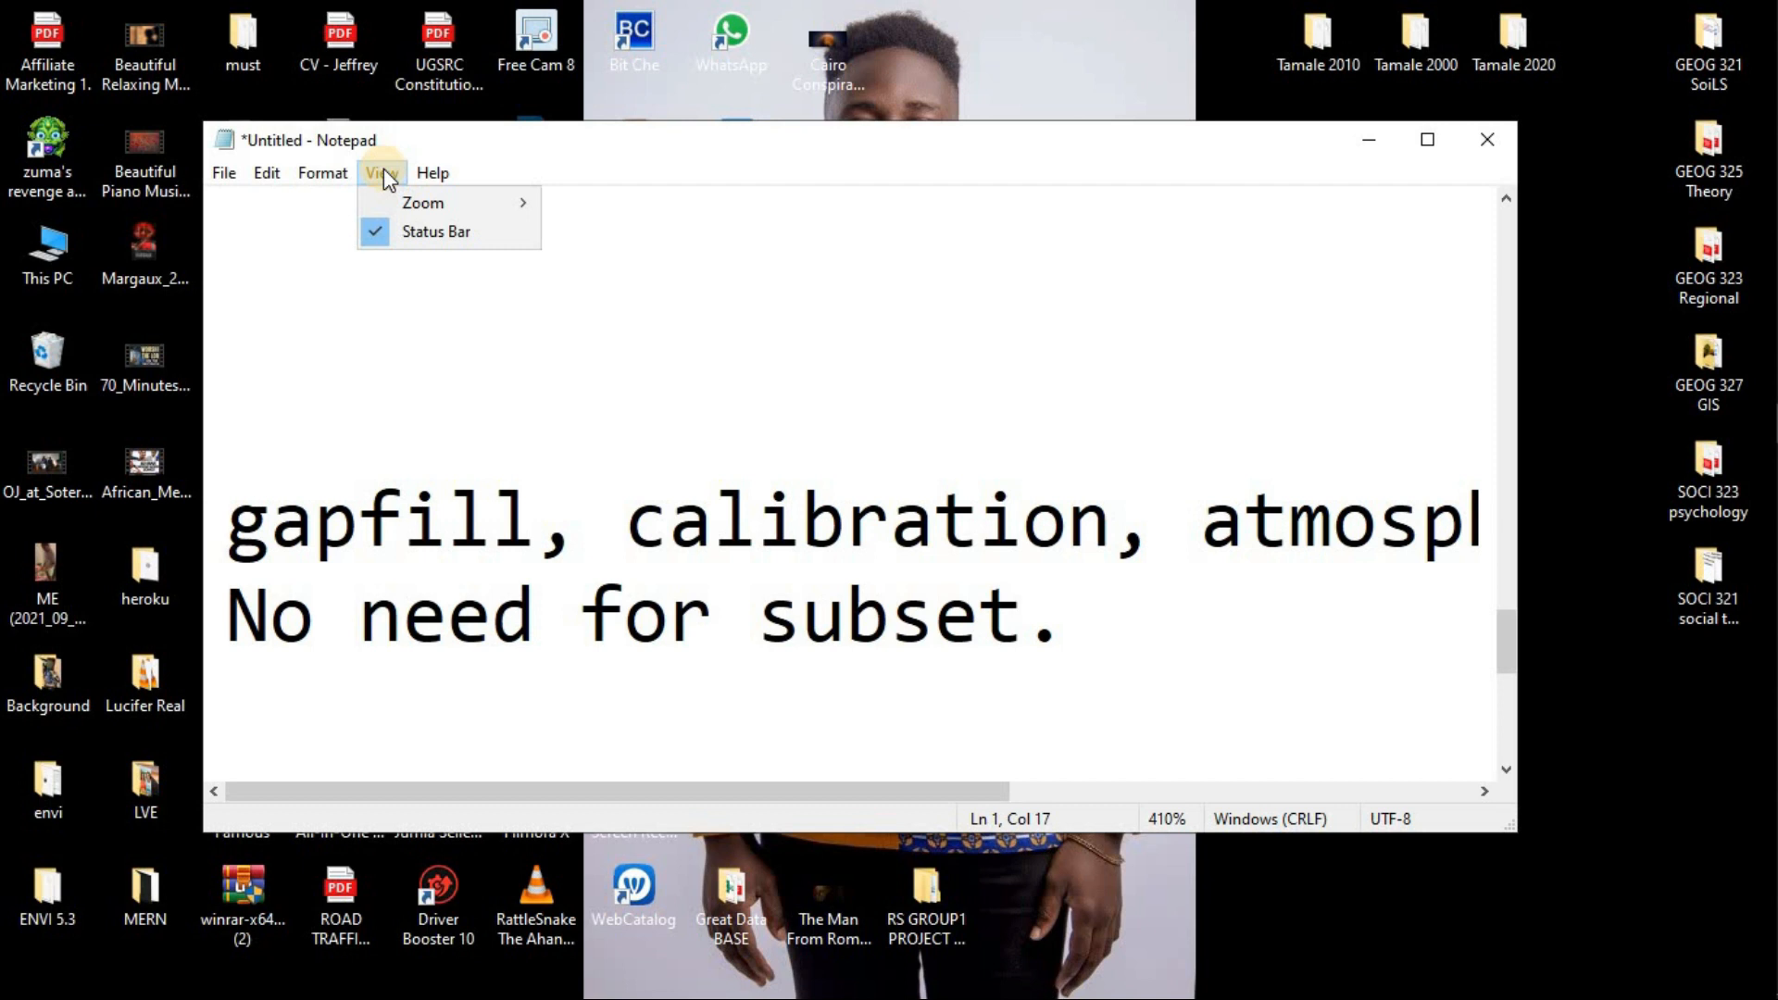
pyautogui.moveTo(508, 202)
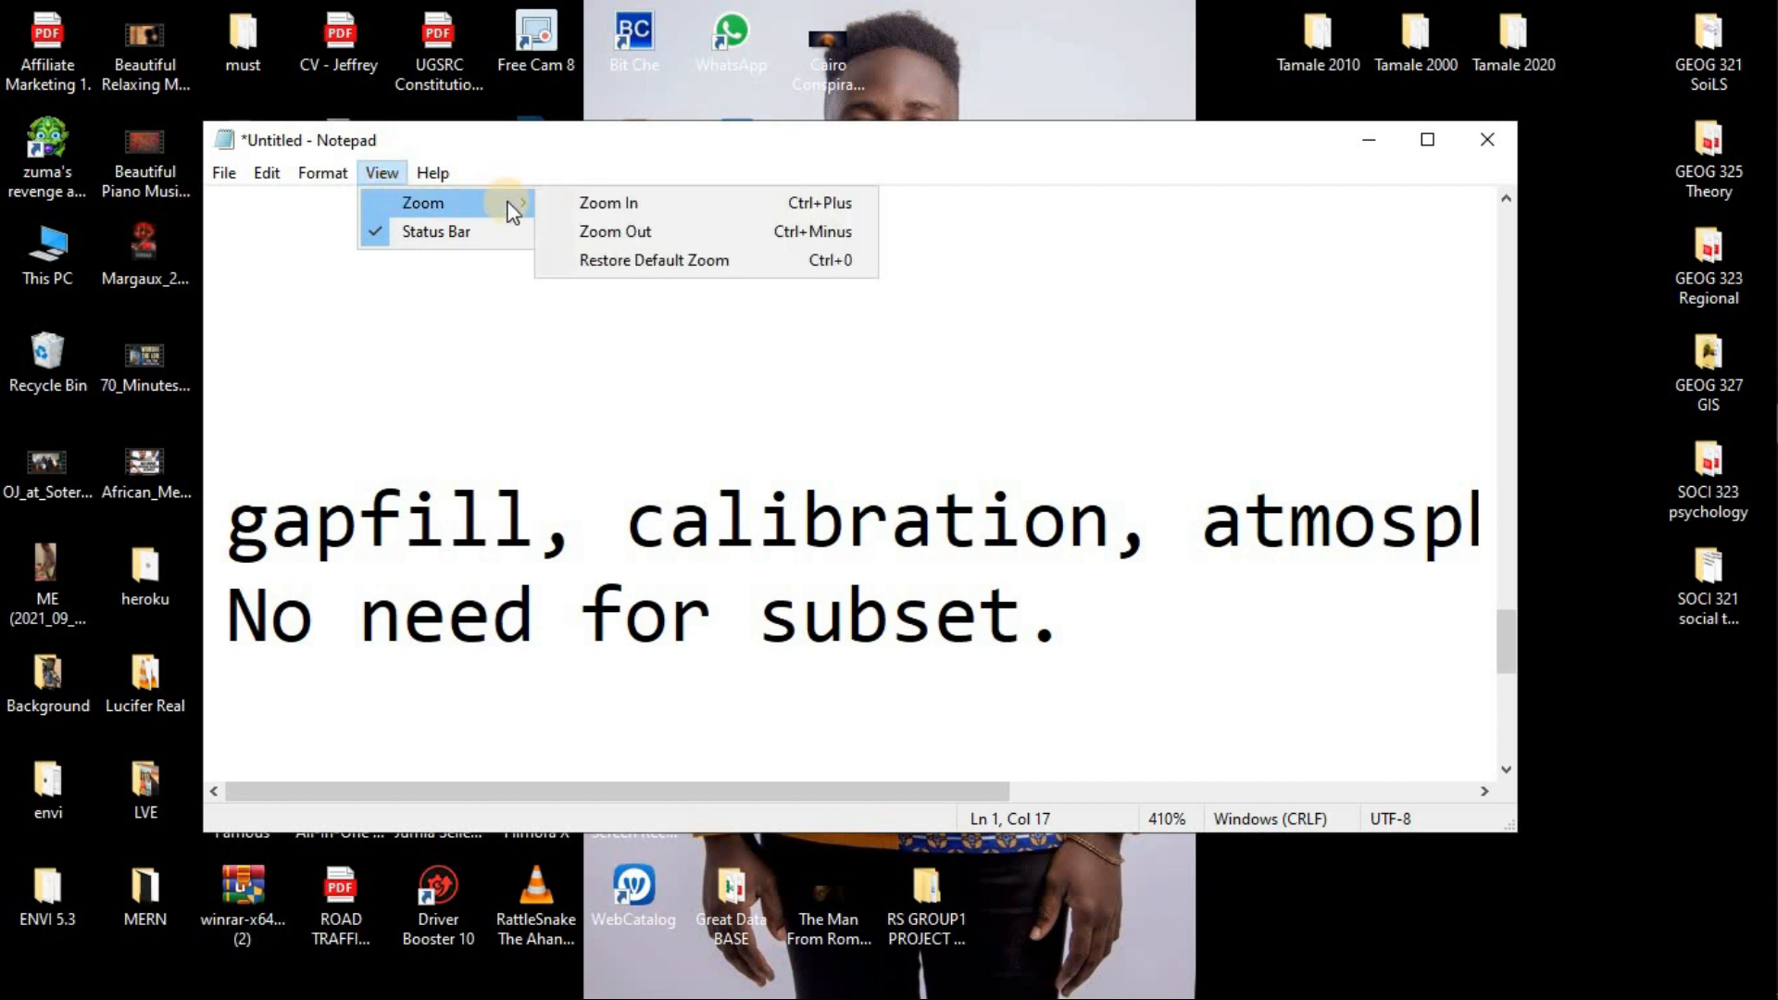
pyautogui.click(623, 231)
pyautogui.click(376, 181)
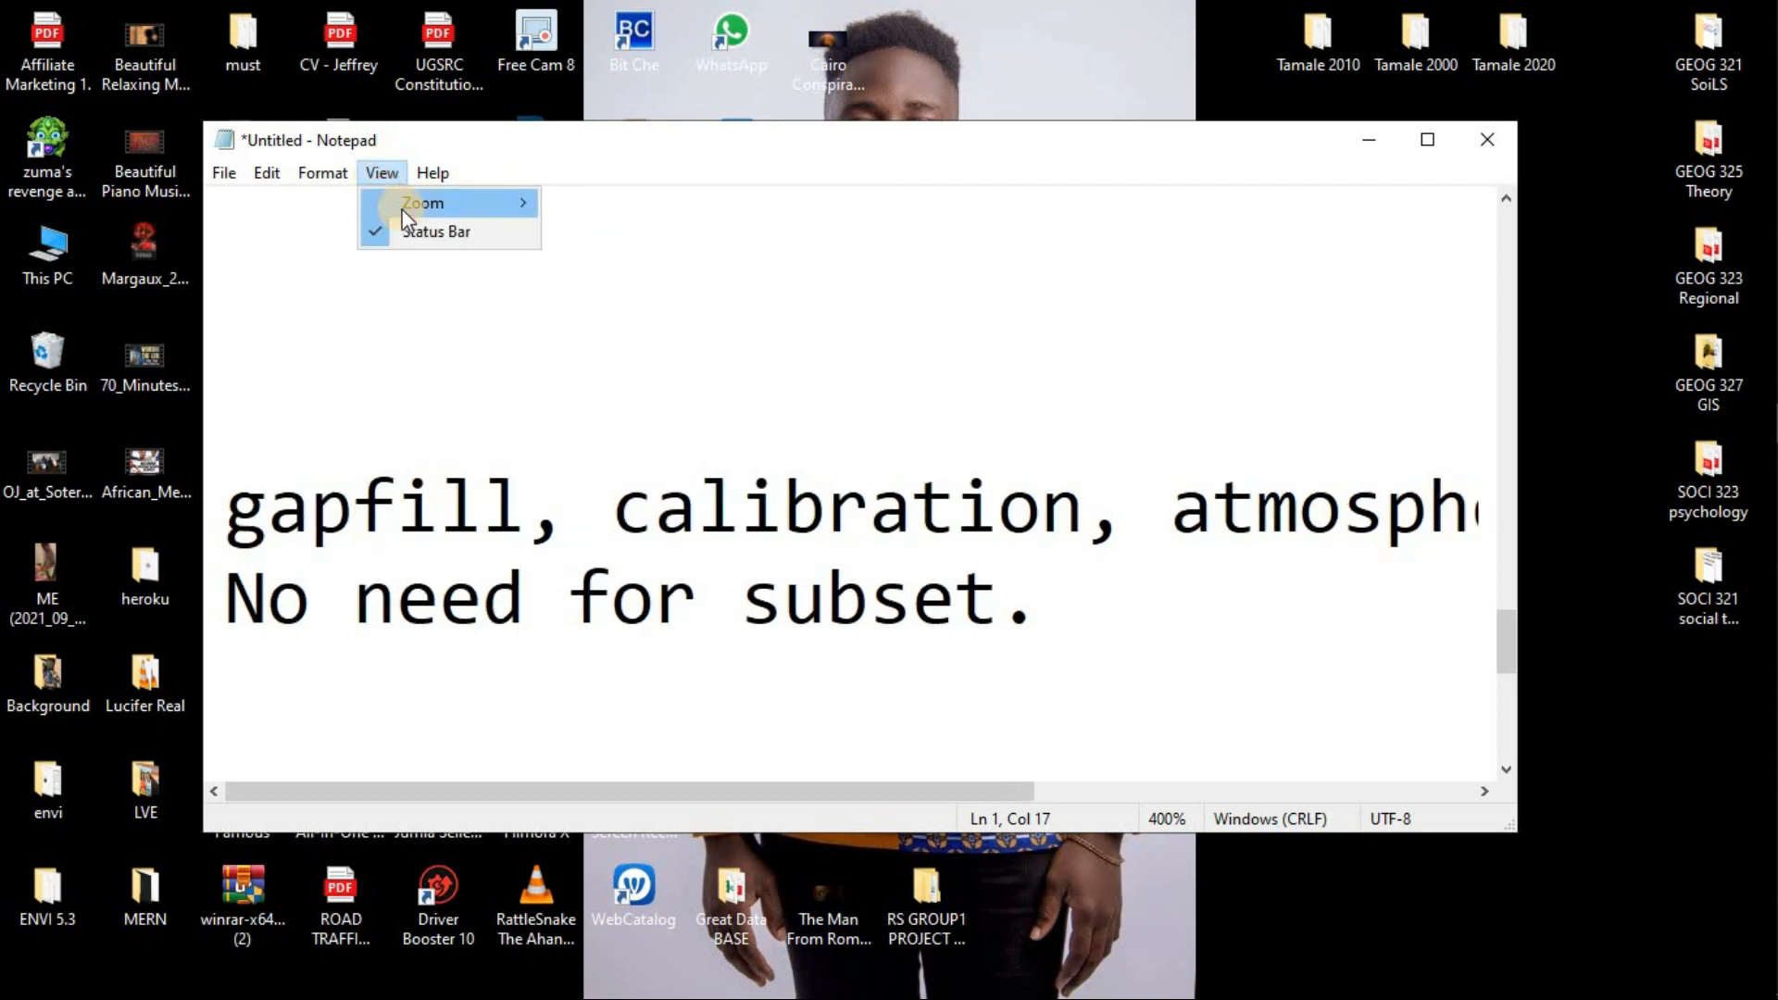
pyautogui.moveTo(504, 203)
pyautogui.click(614, 232)
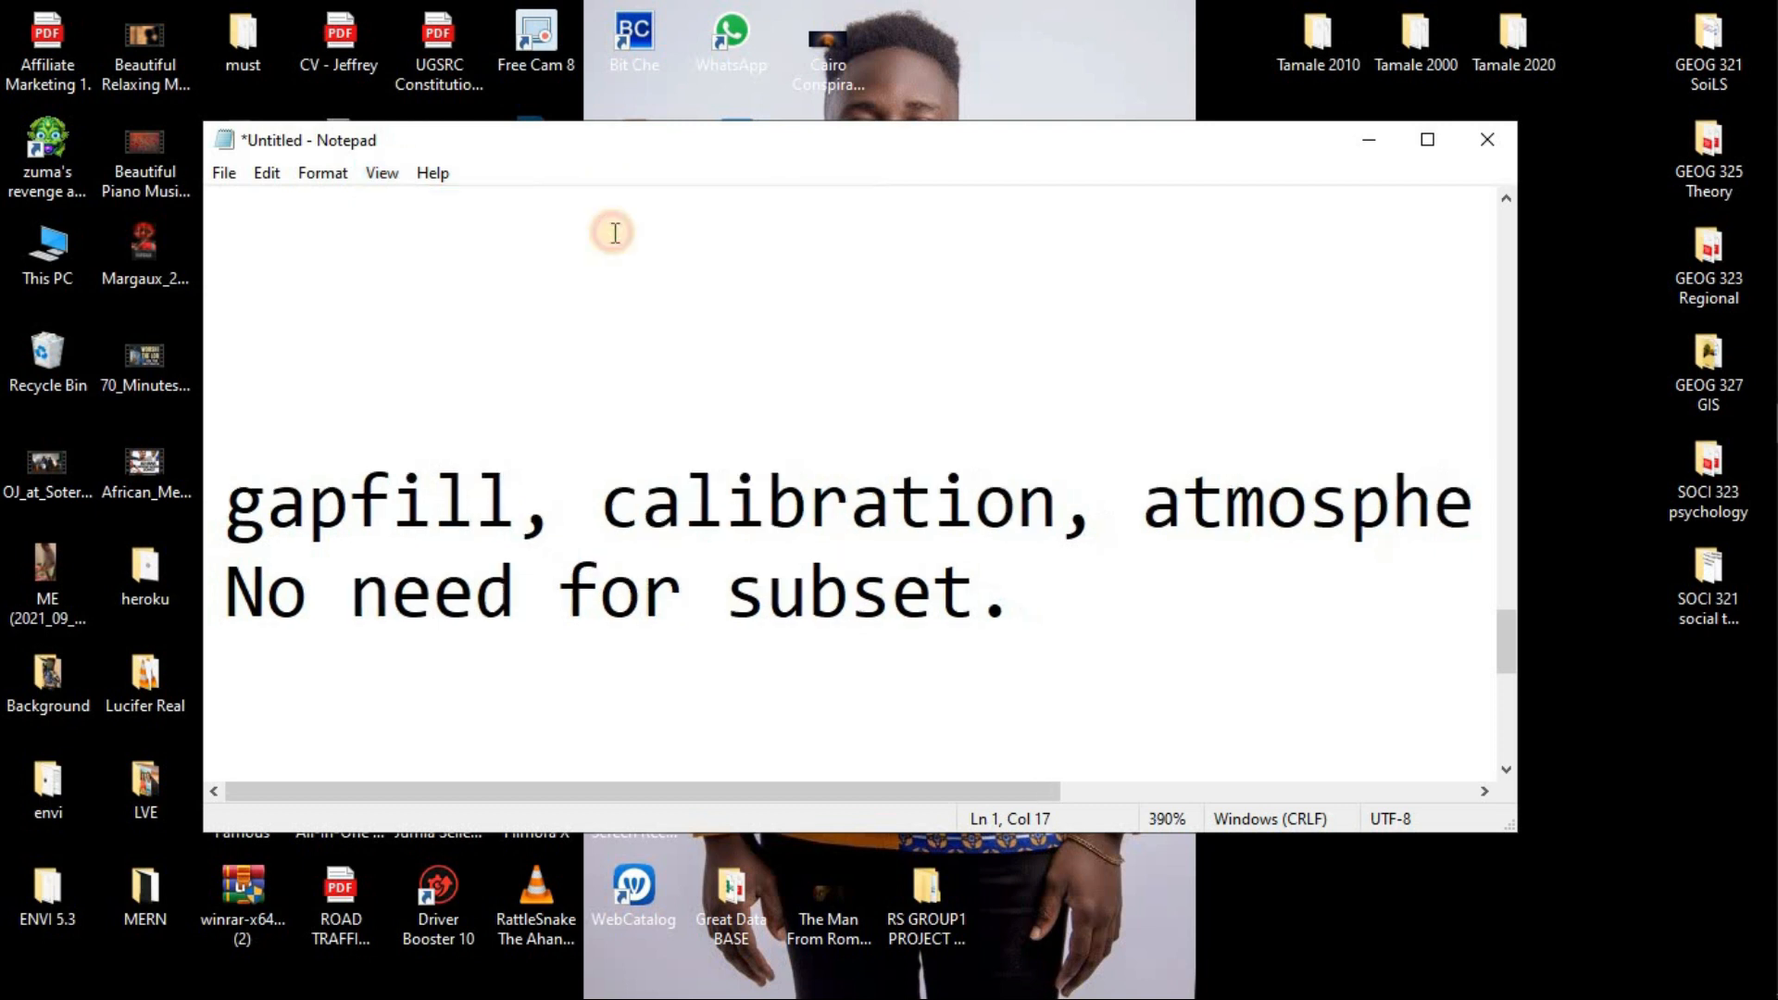
pyautogui.click(379, 174)
pyautogui.moveTo(422, 204)
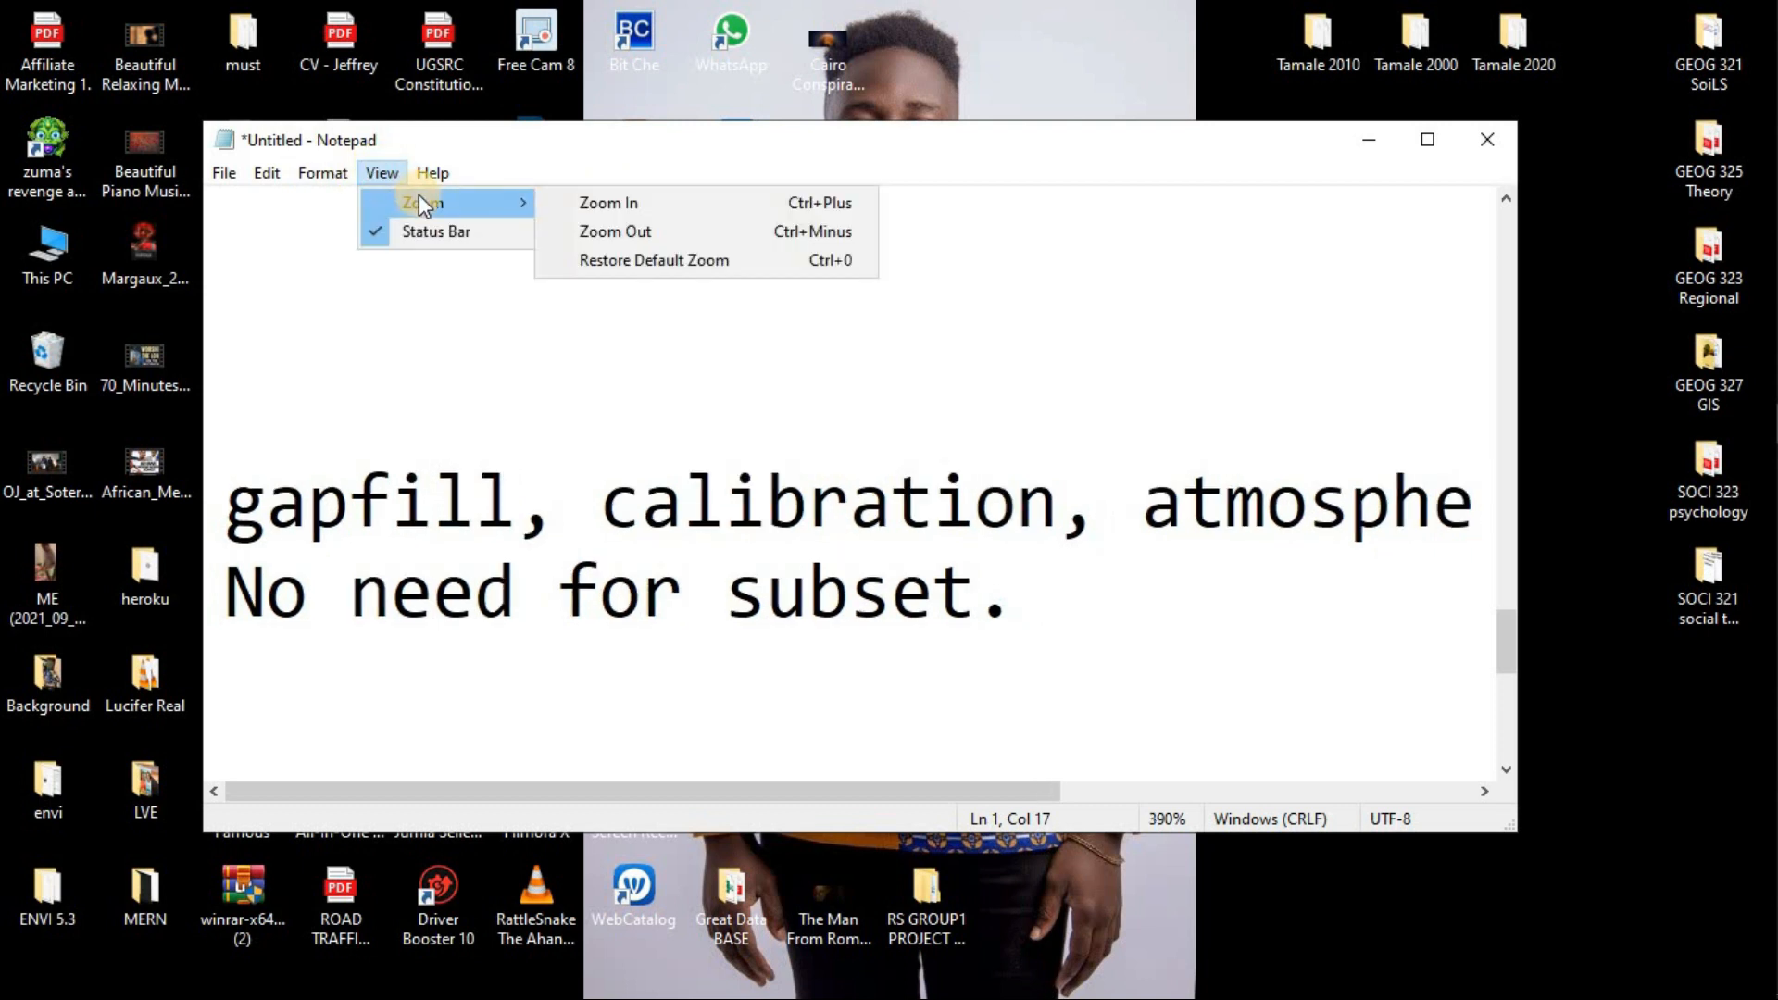
pyautogui.click(604, 234)
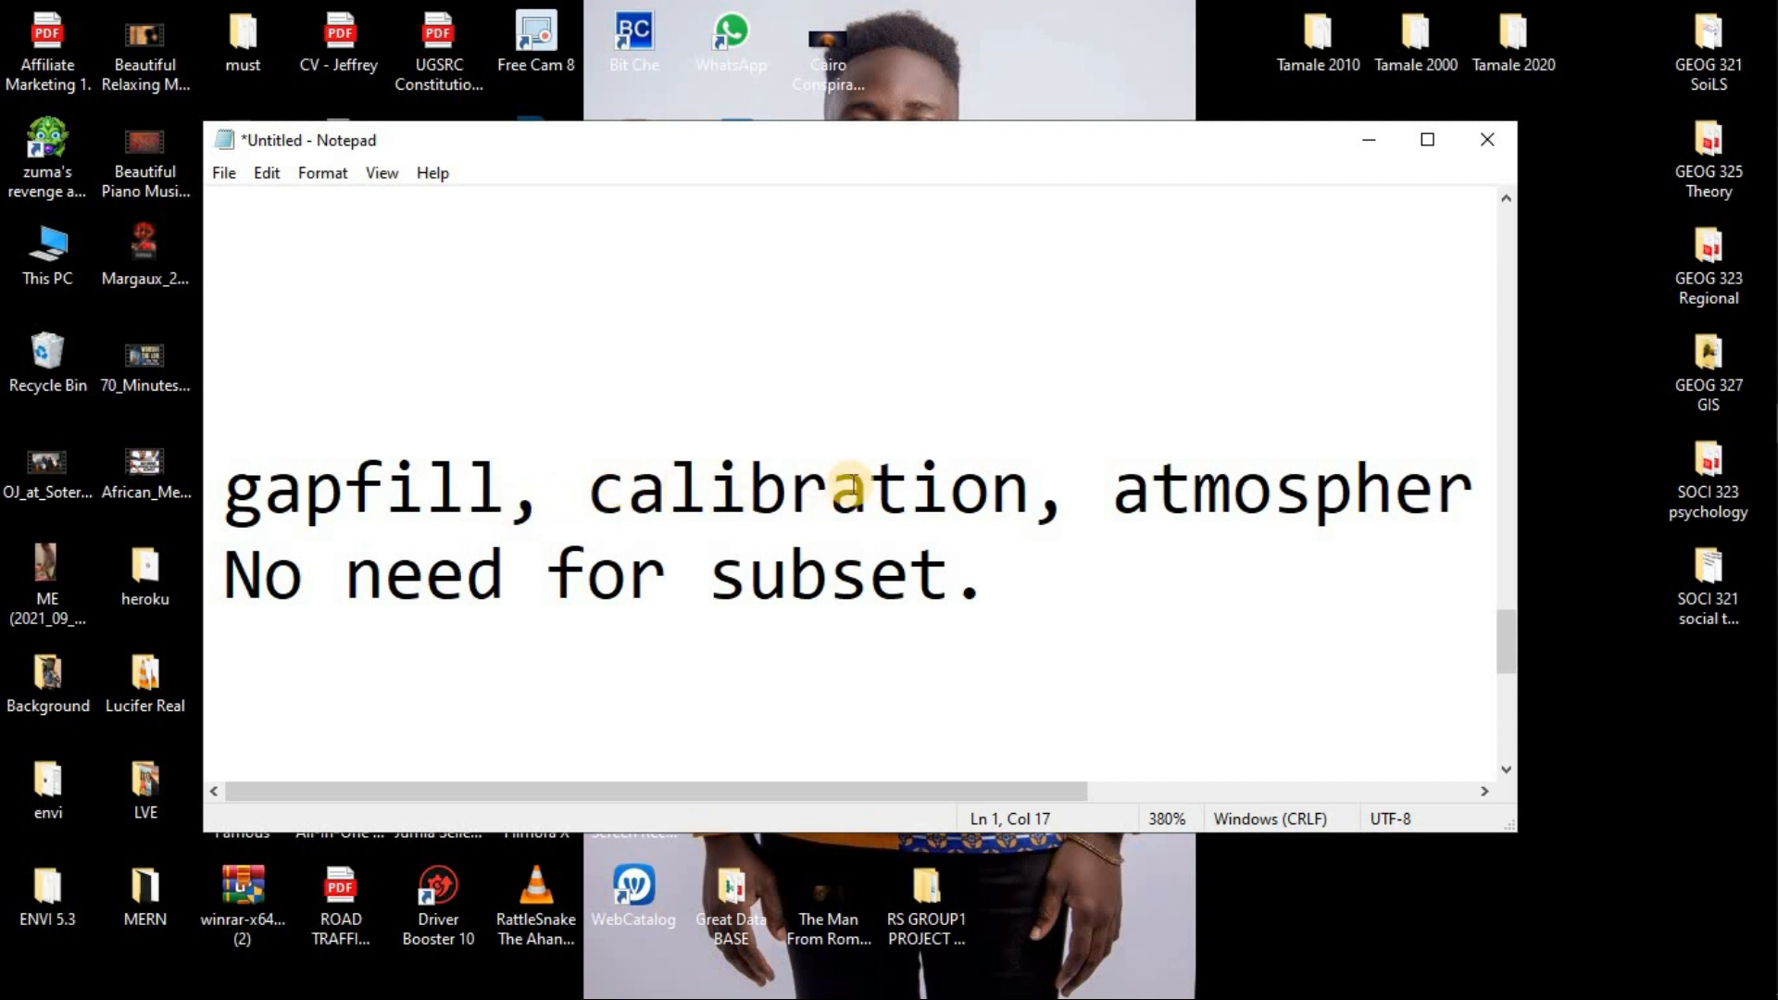
pyautogui.click(375, 173)
pyautogui.moveTo(383, 200)
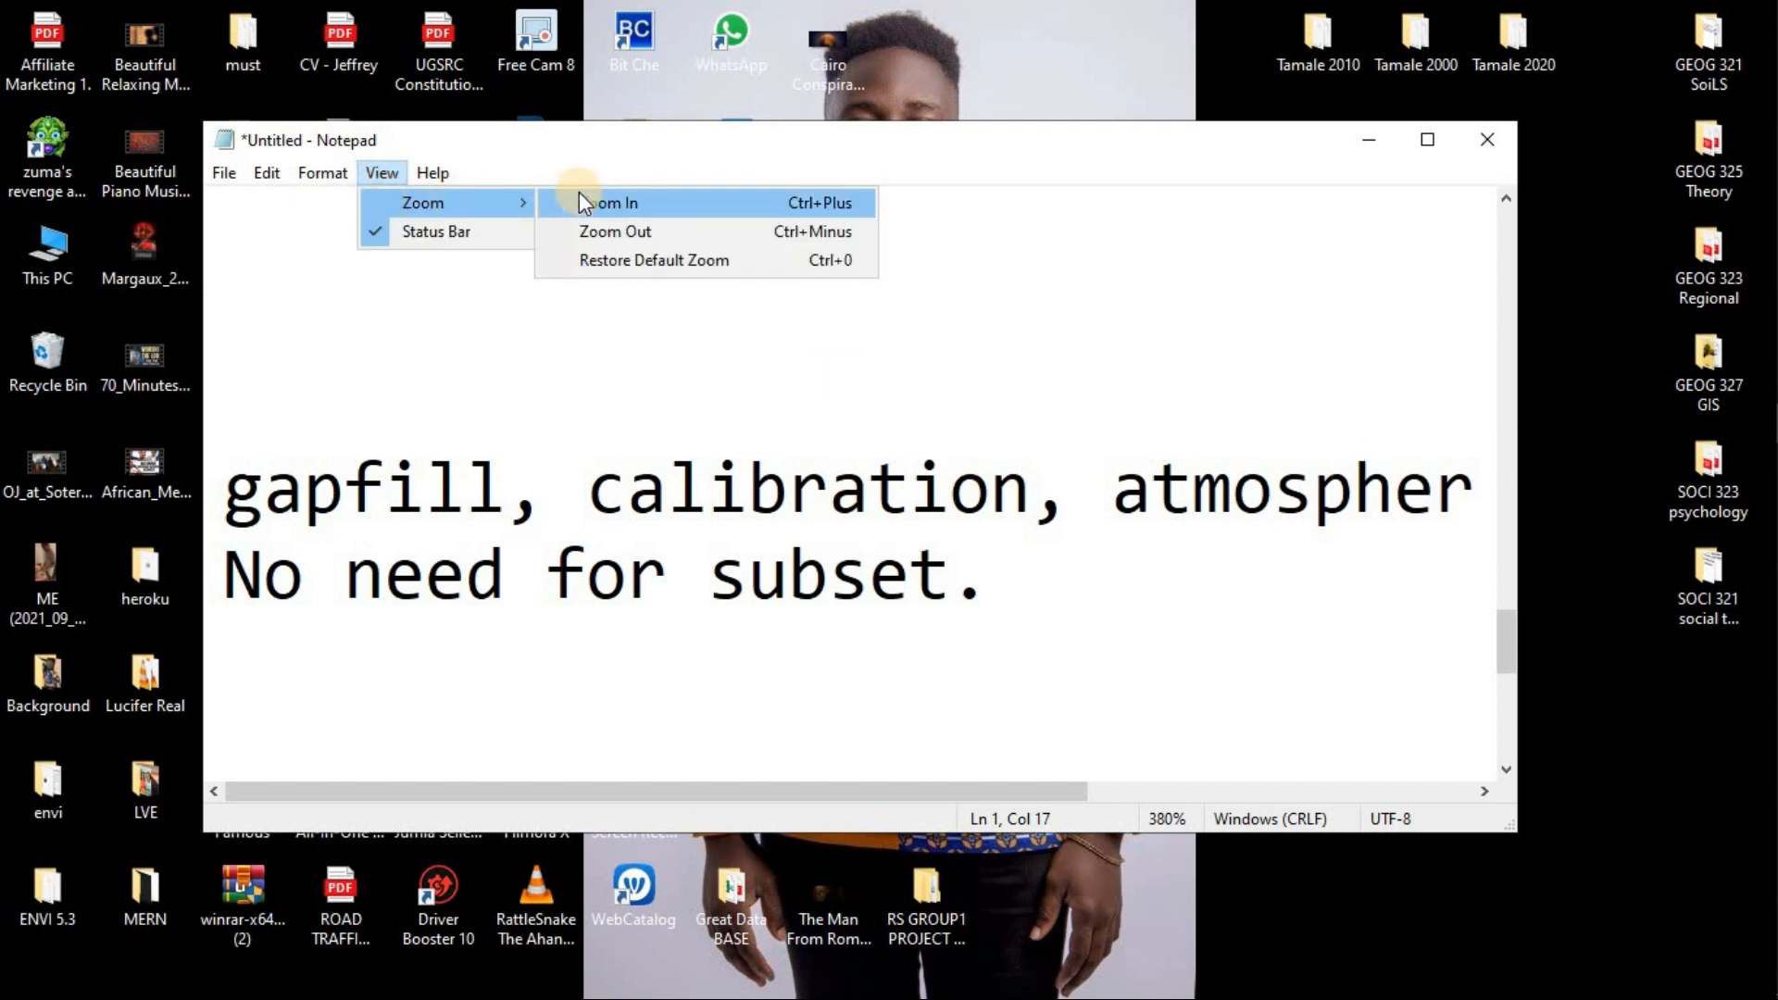
pyautogui.click(593, 233)
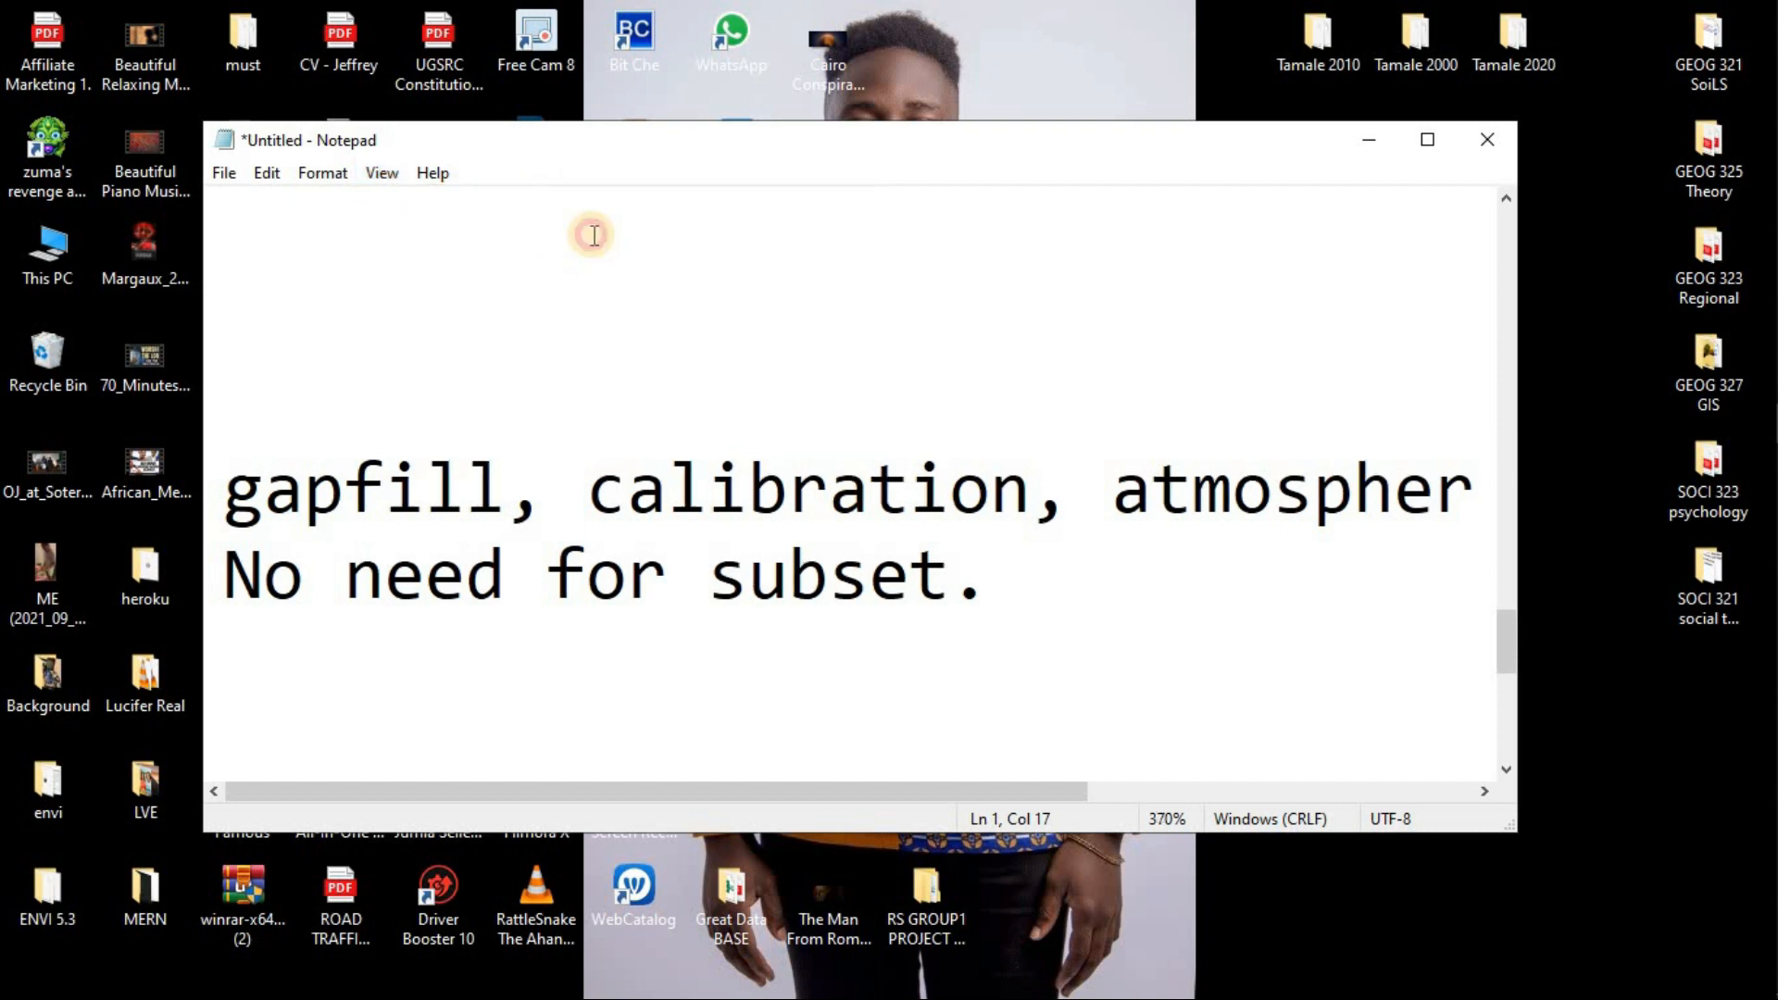
pyautogui.click(382, 176)
pyautogui.moveTo(415, 213)
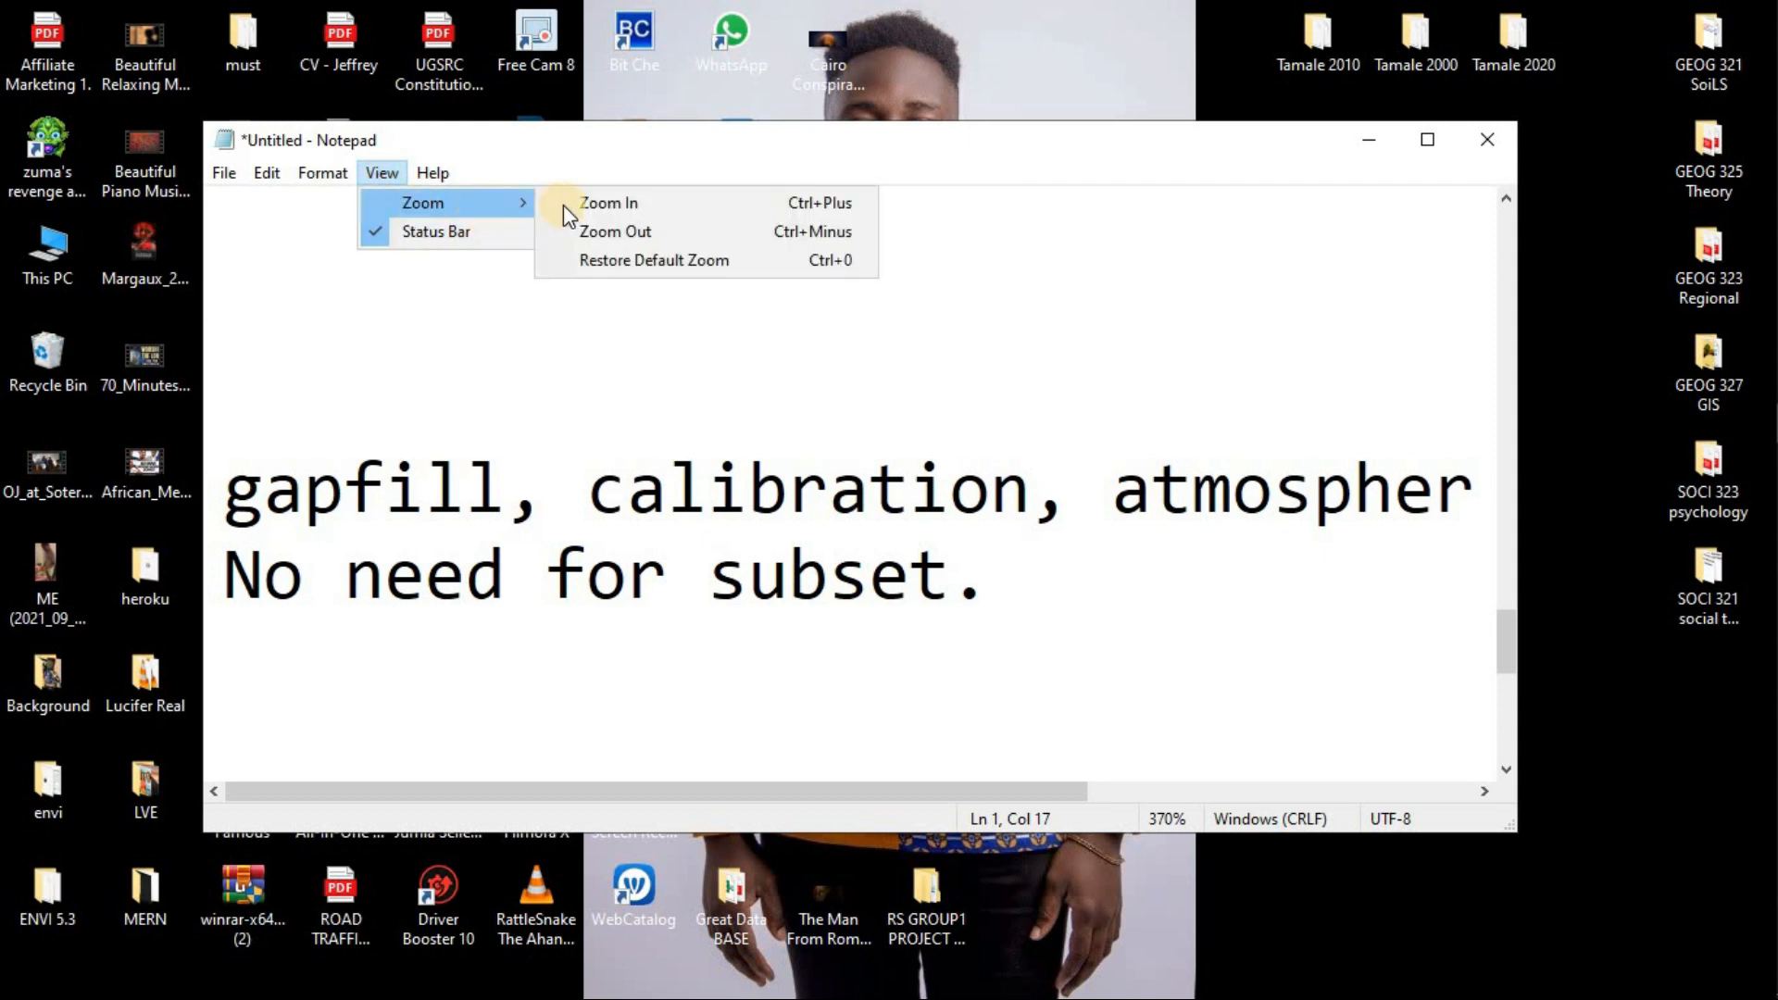
pyautogui.click(598, 230)
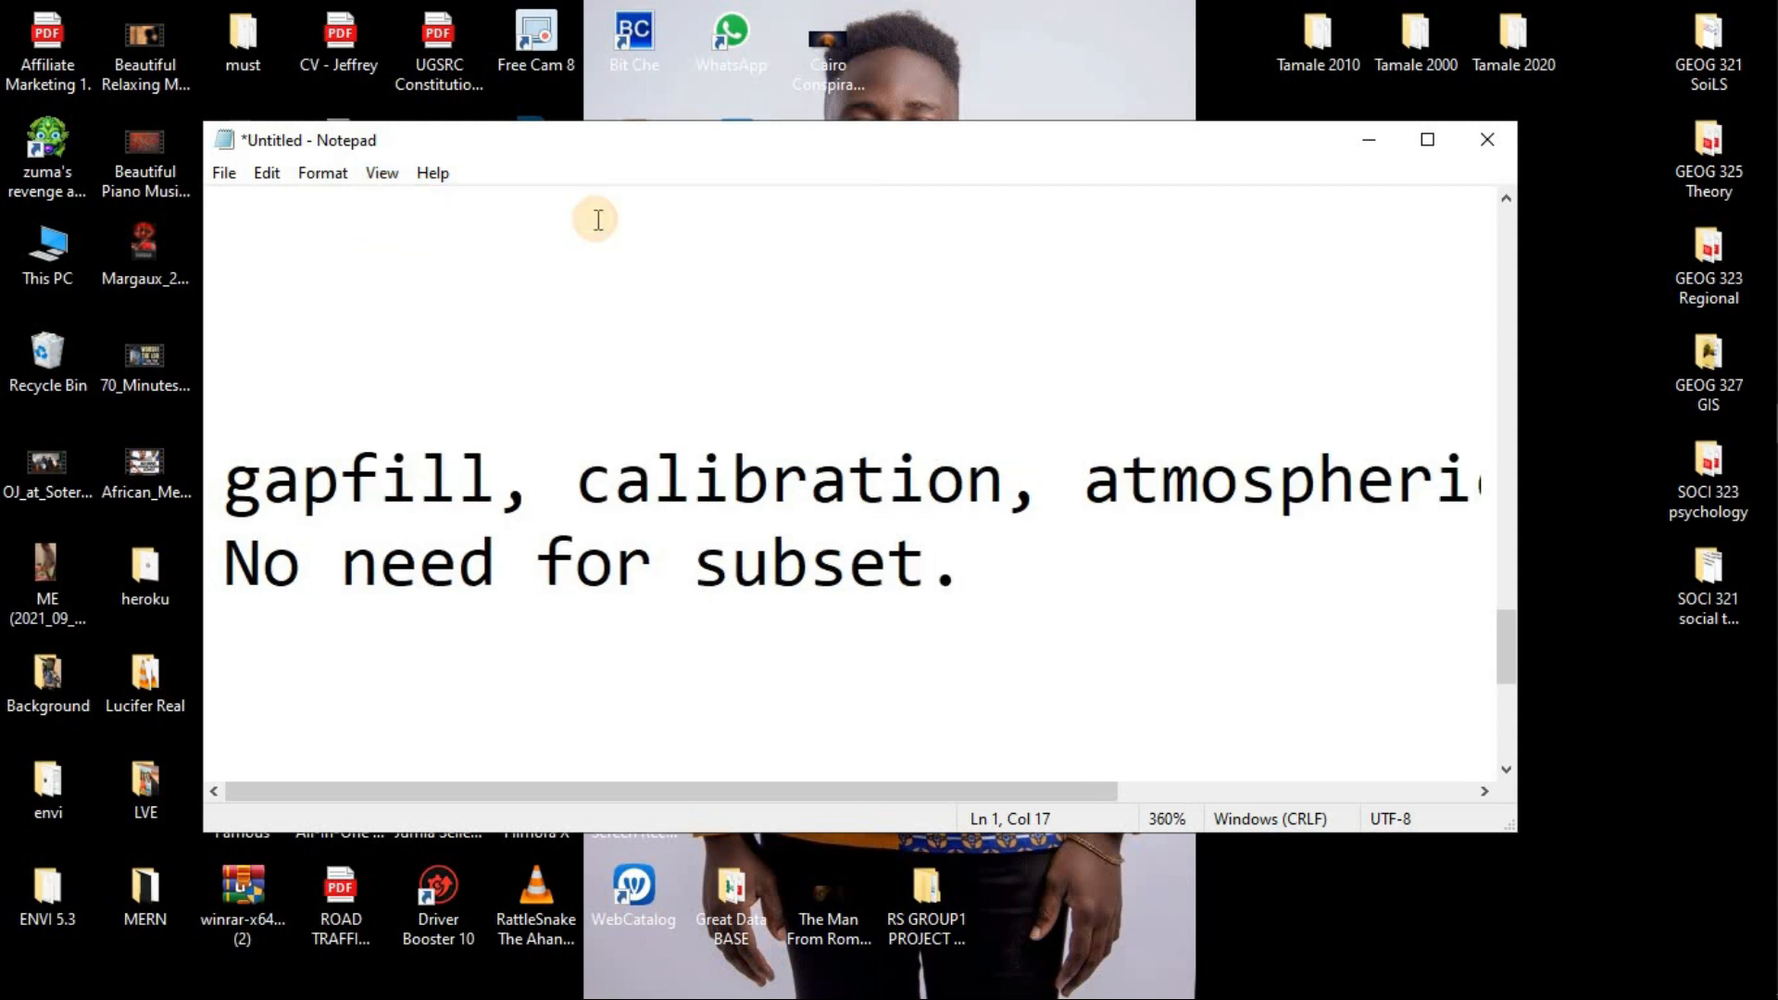
pyautogui.click(380, 173)
pyautogui.moveTo(408, 205)
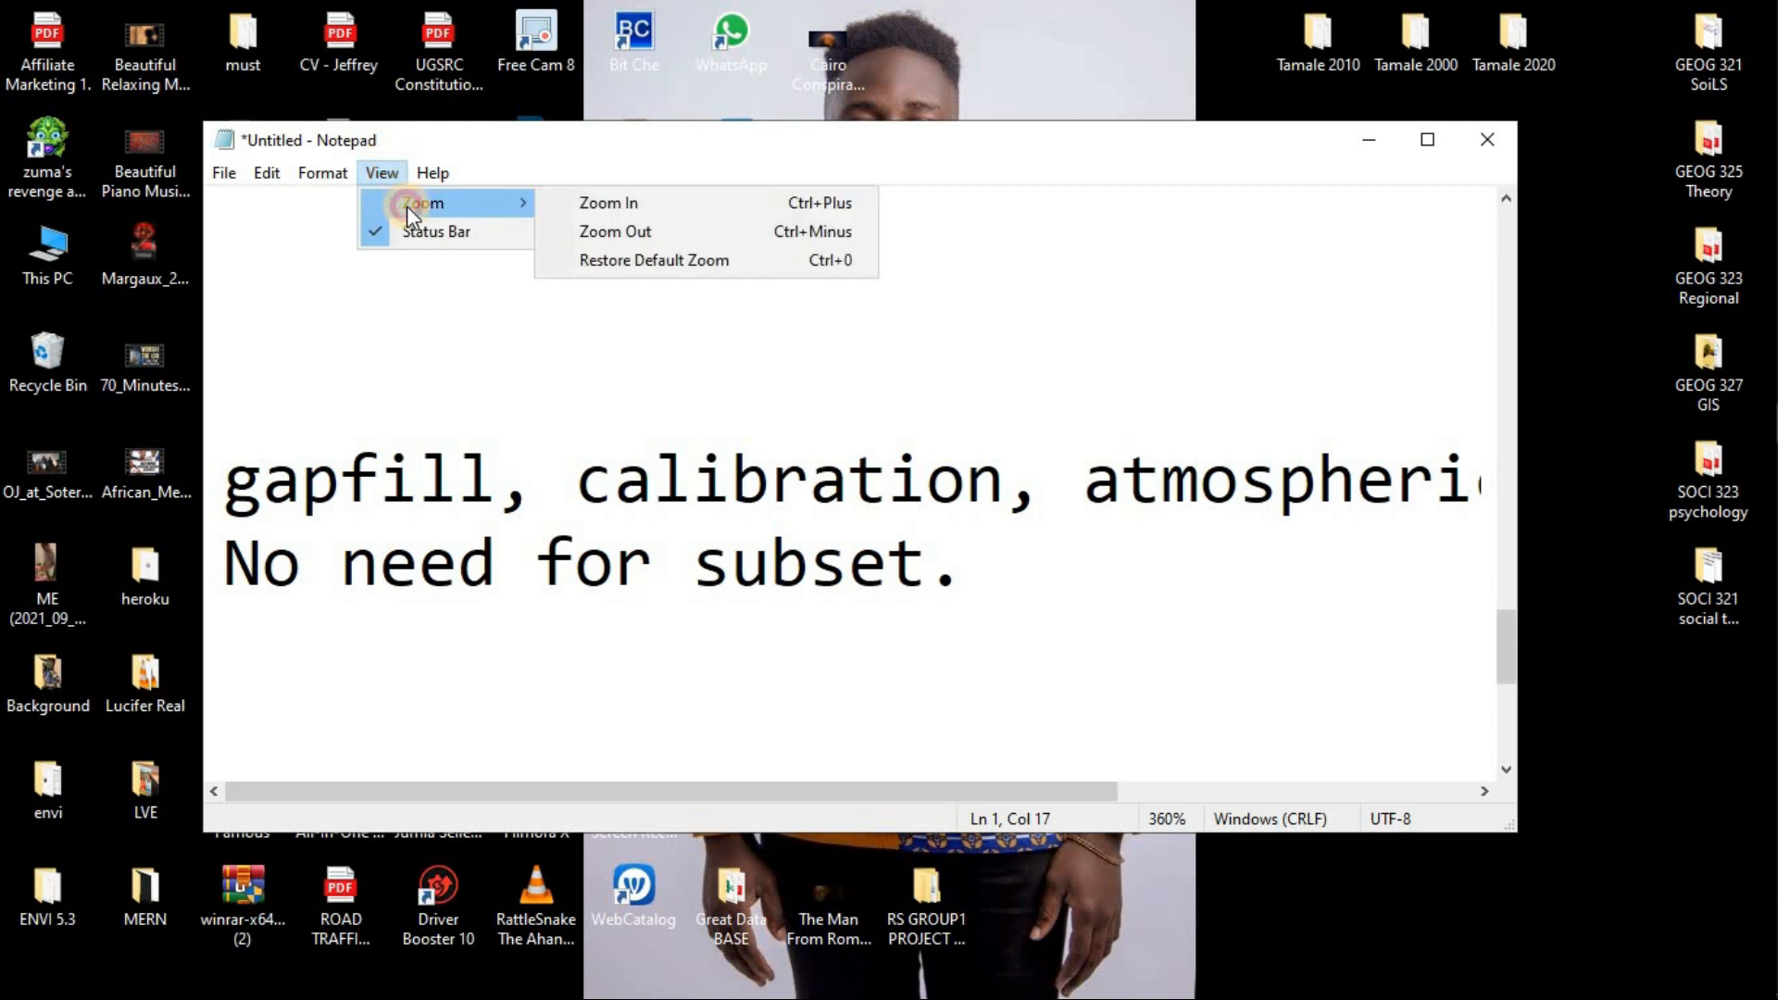
pyautogui.click(621, 228)
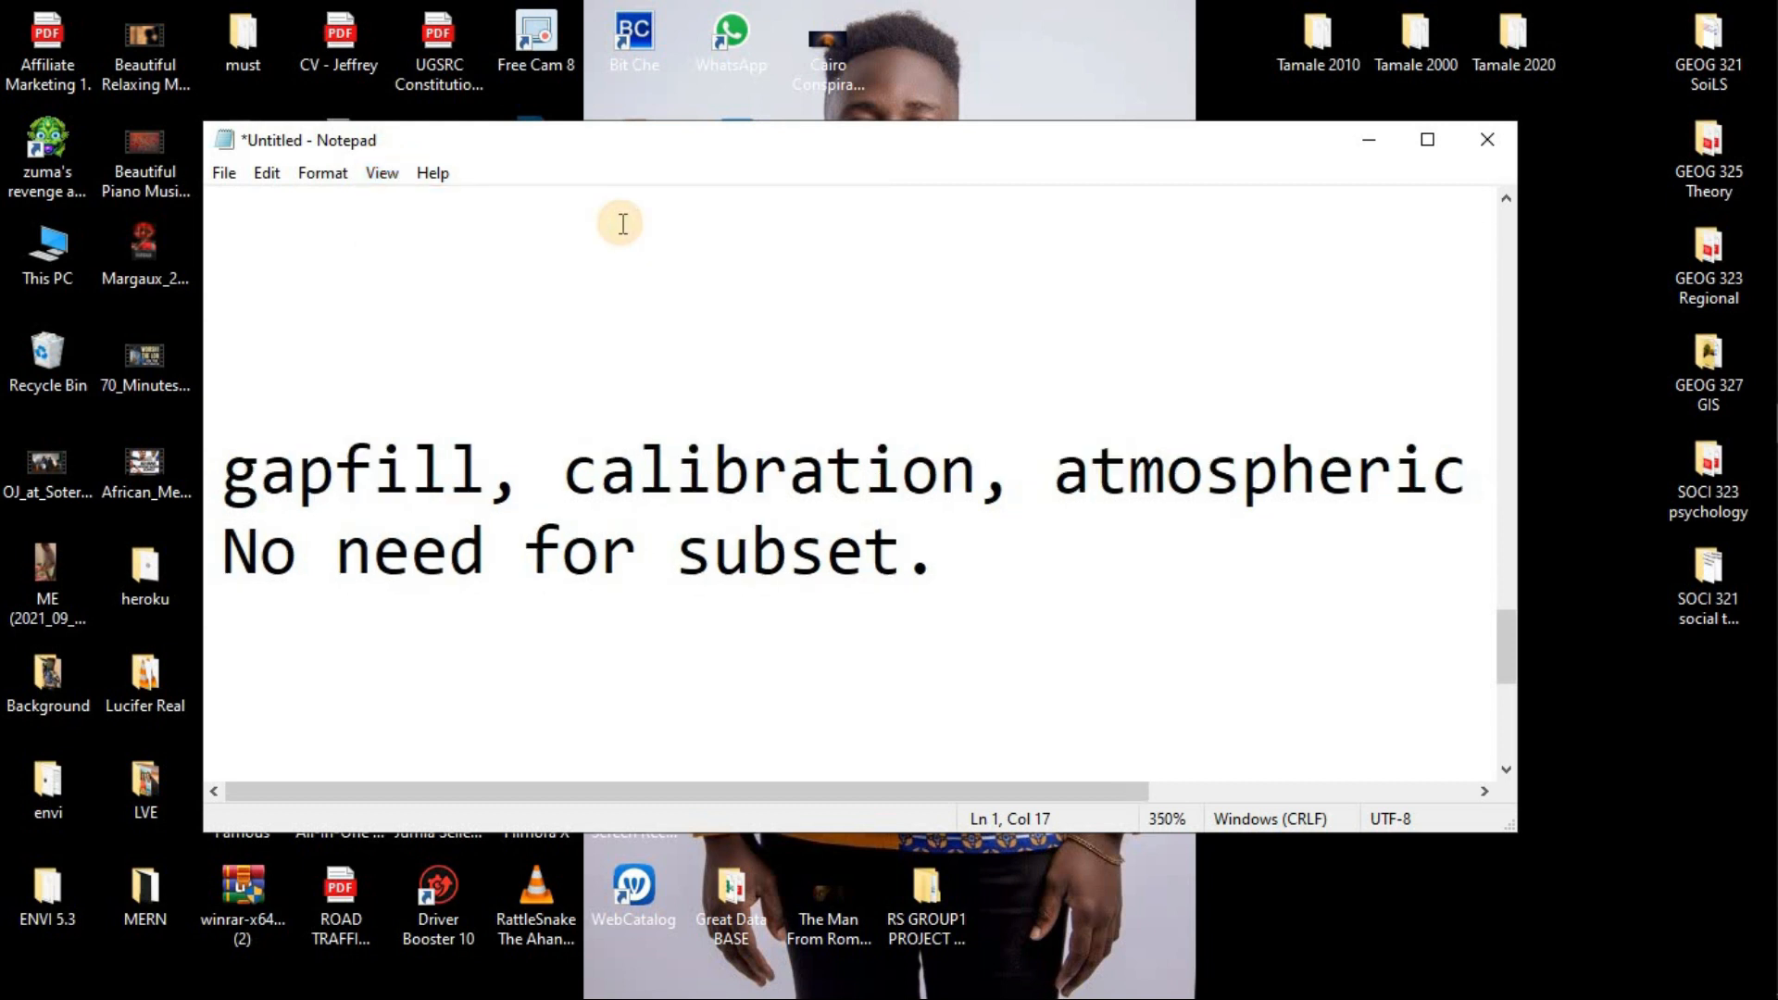
pyautogui.click(383, 172)
pyautogui.moveTo(435, 206)
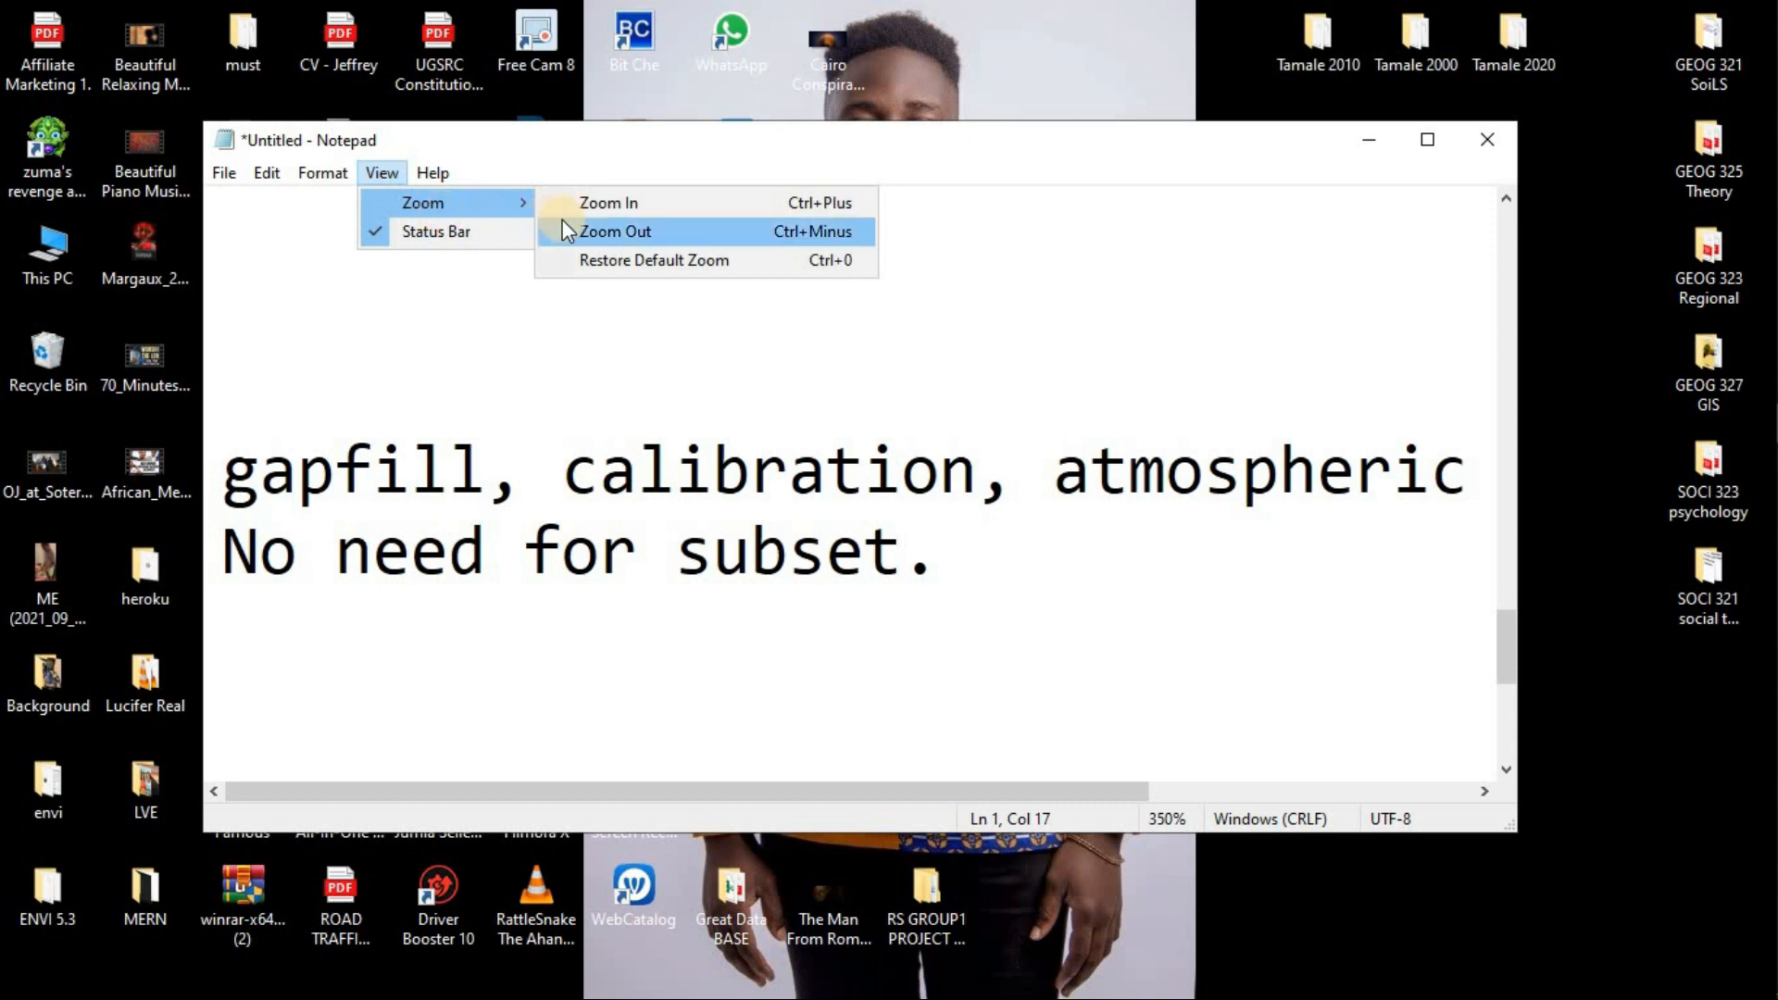
pyautogui.click(586, 233)
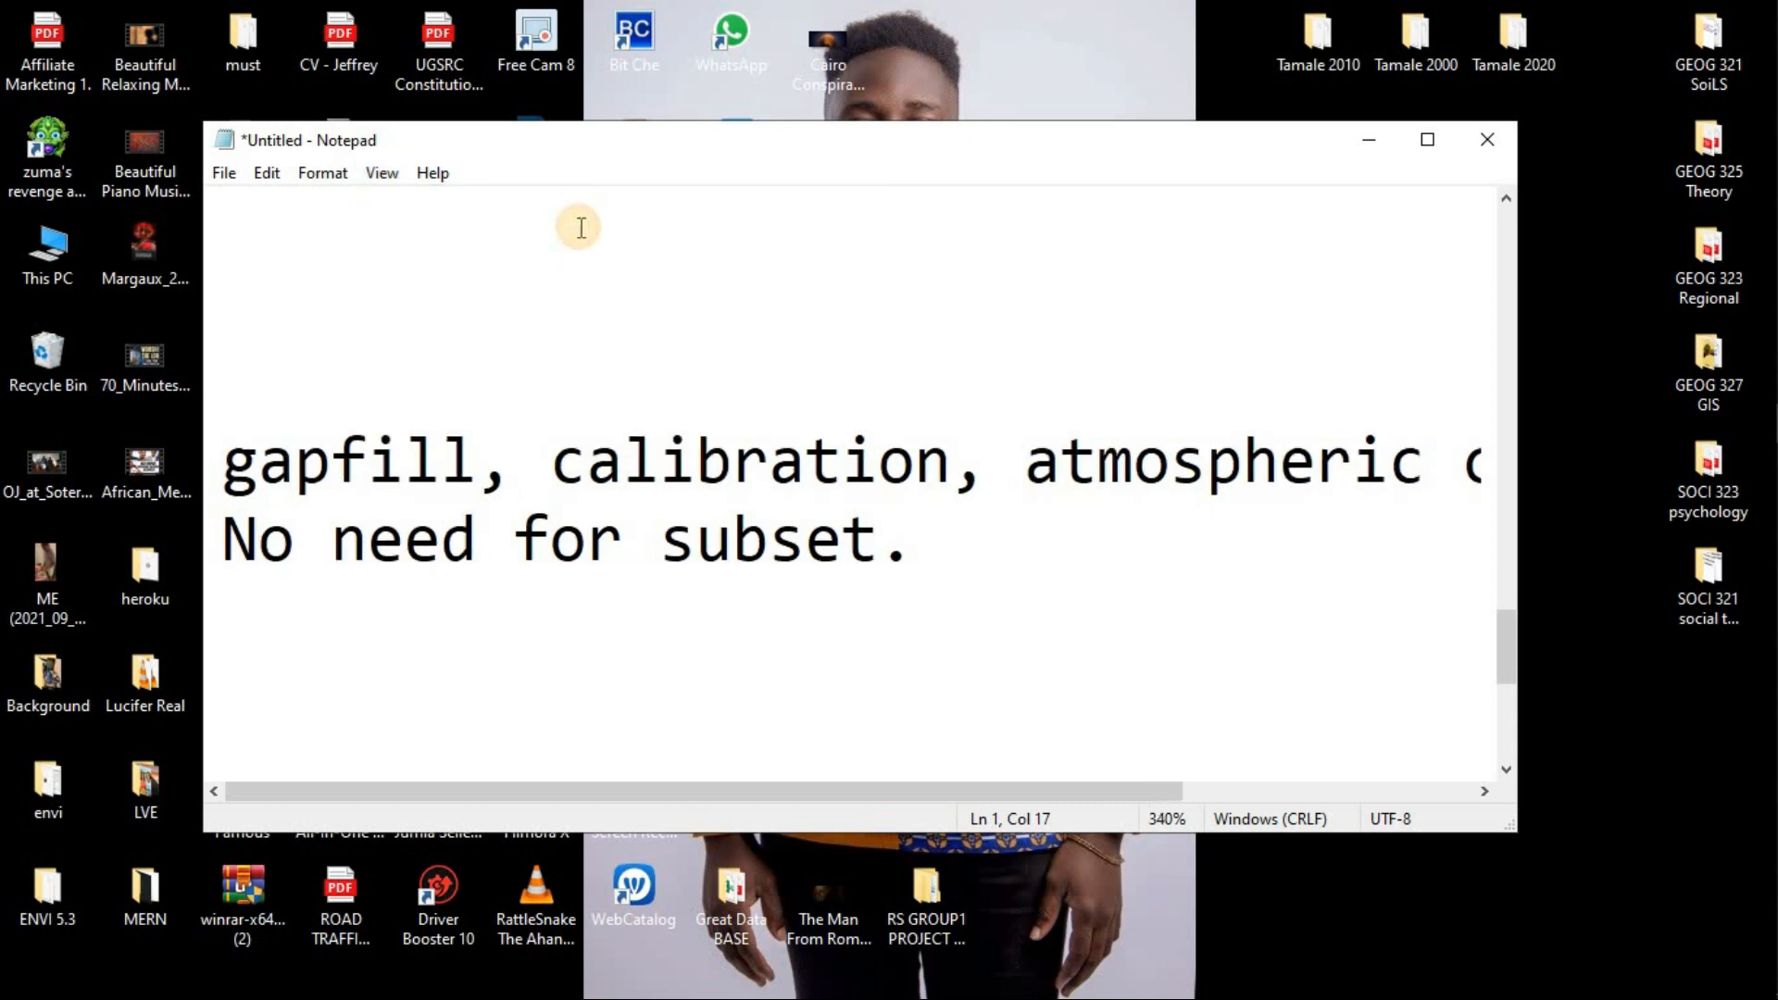
pyautogui.click(375, 172)
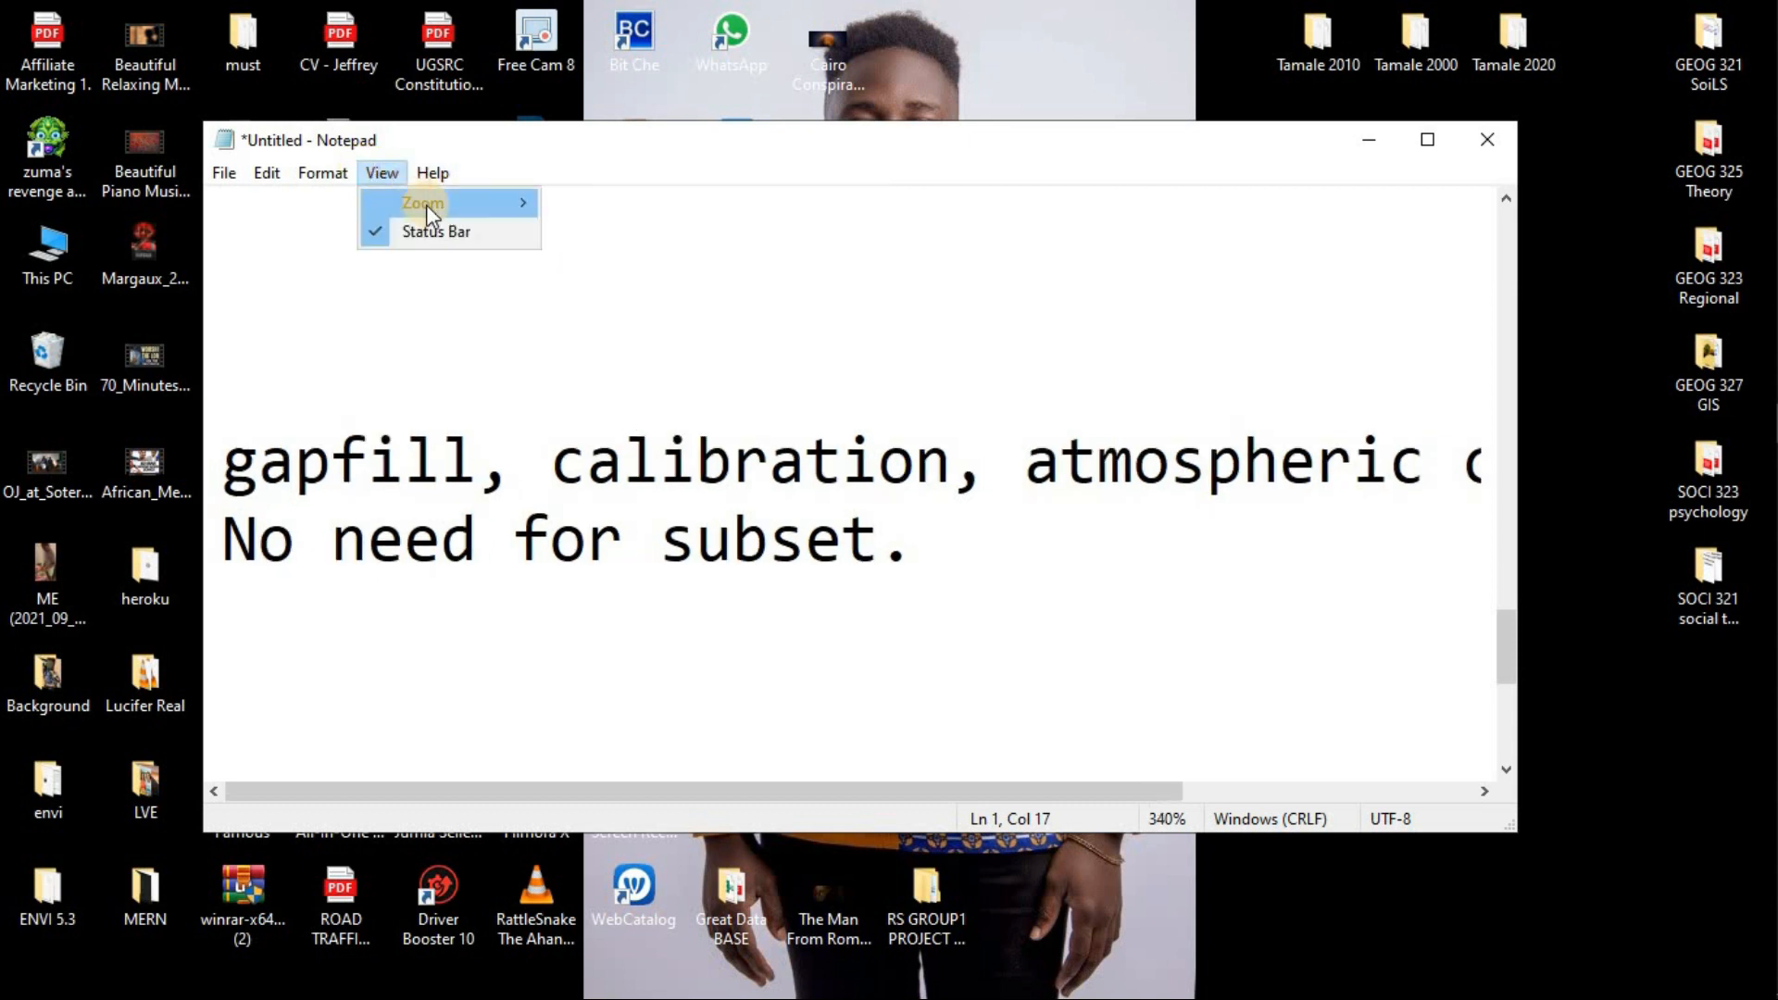
pyautogui.moveTo(428, 206)
pyautogui.click(565, 232)
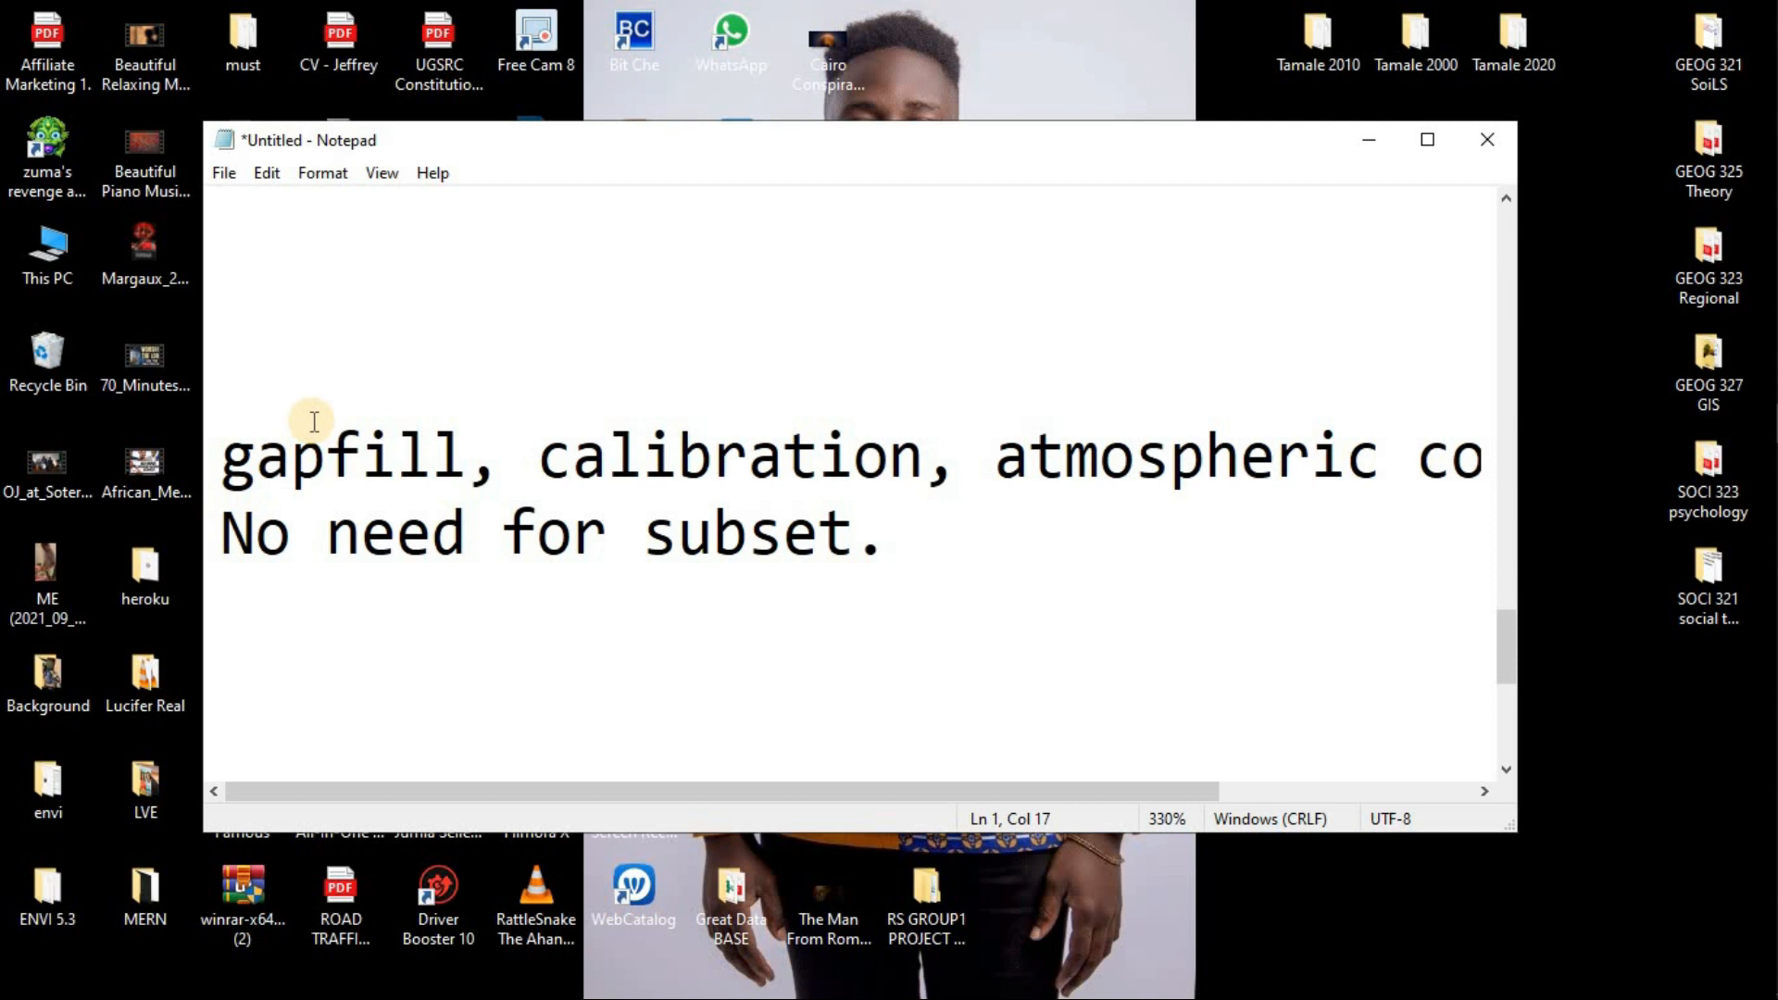
# Read the notes through to the classification and change analysis line, and recheck them from the Change detection heading to the subset remark
pyautogui.moveTo(1771, 194)
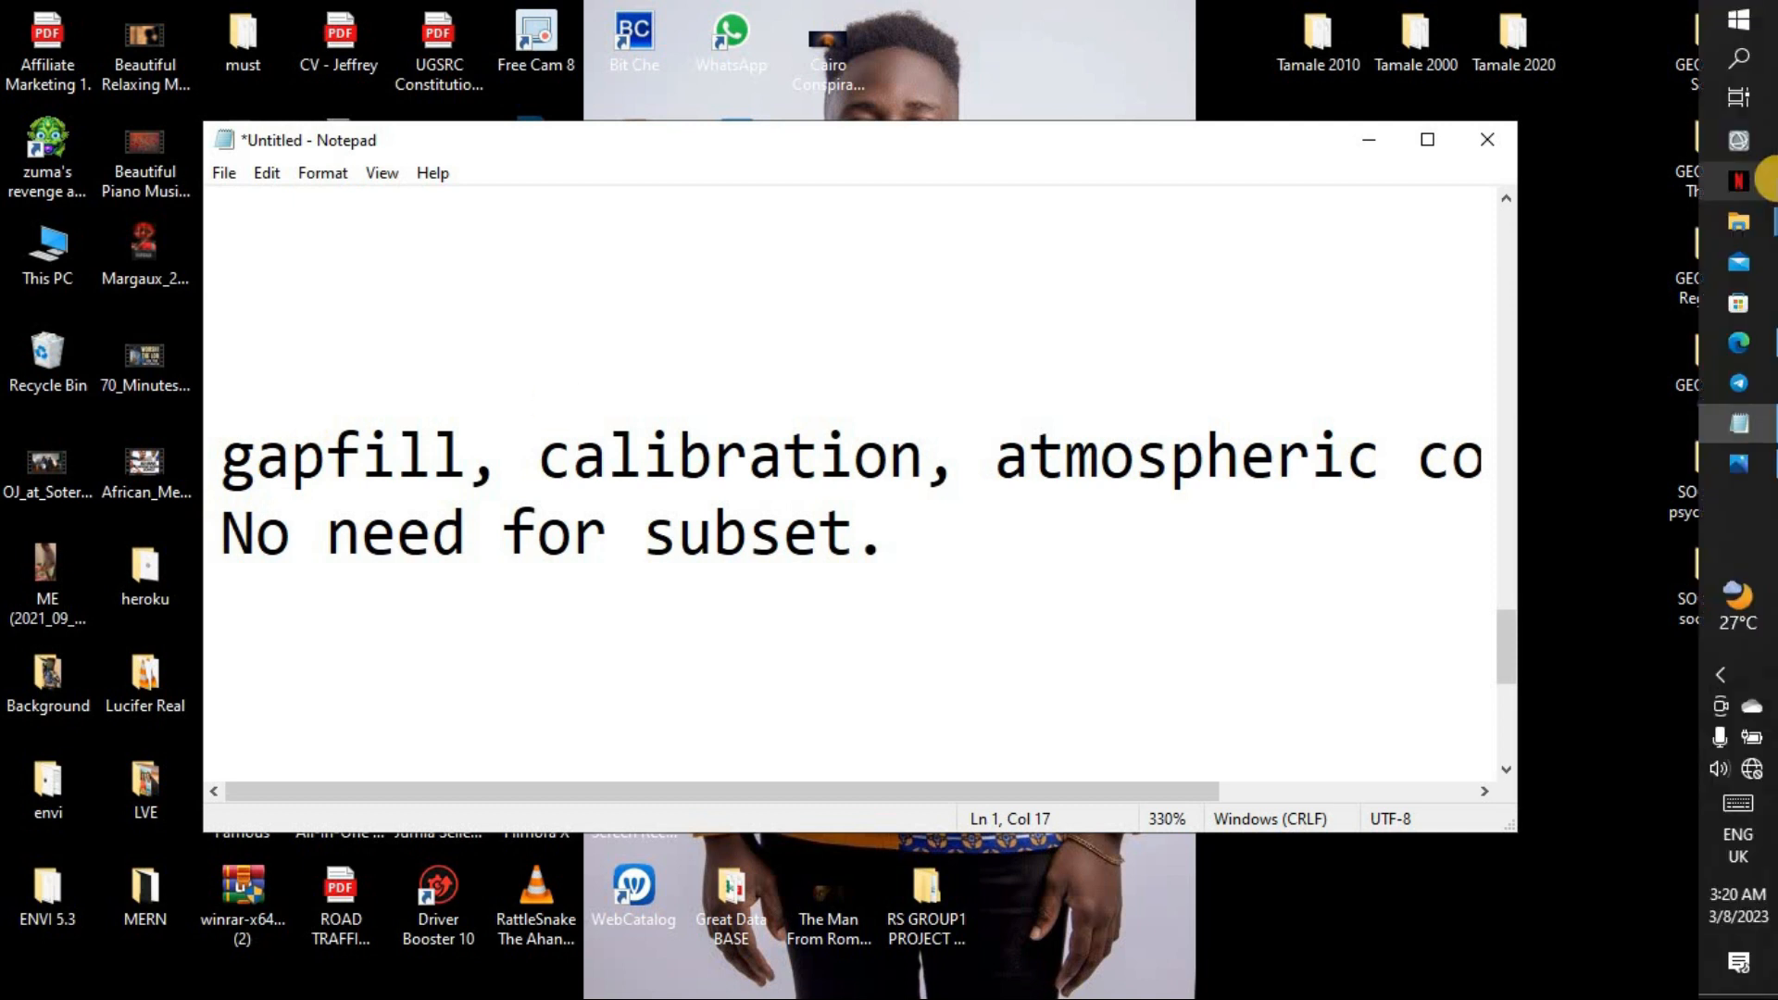
pyautogui.moveTo(1765, 359)
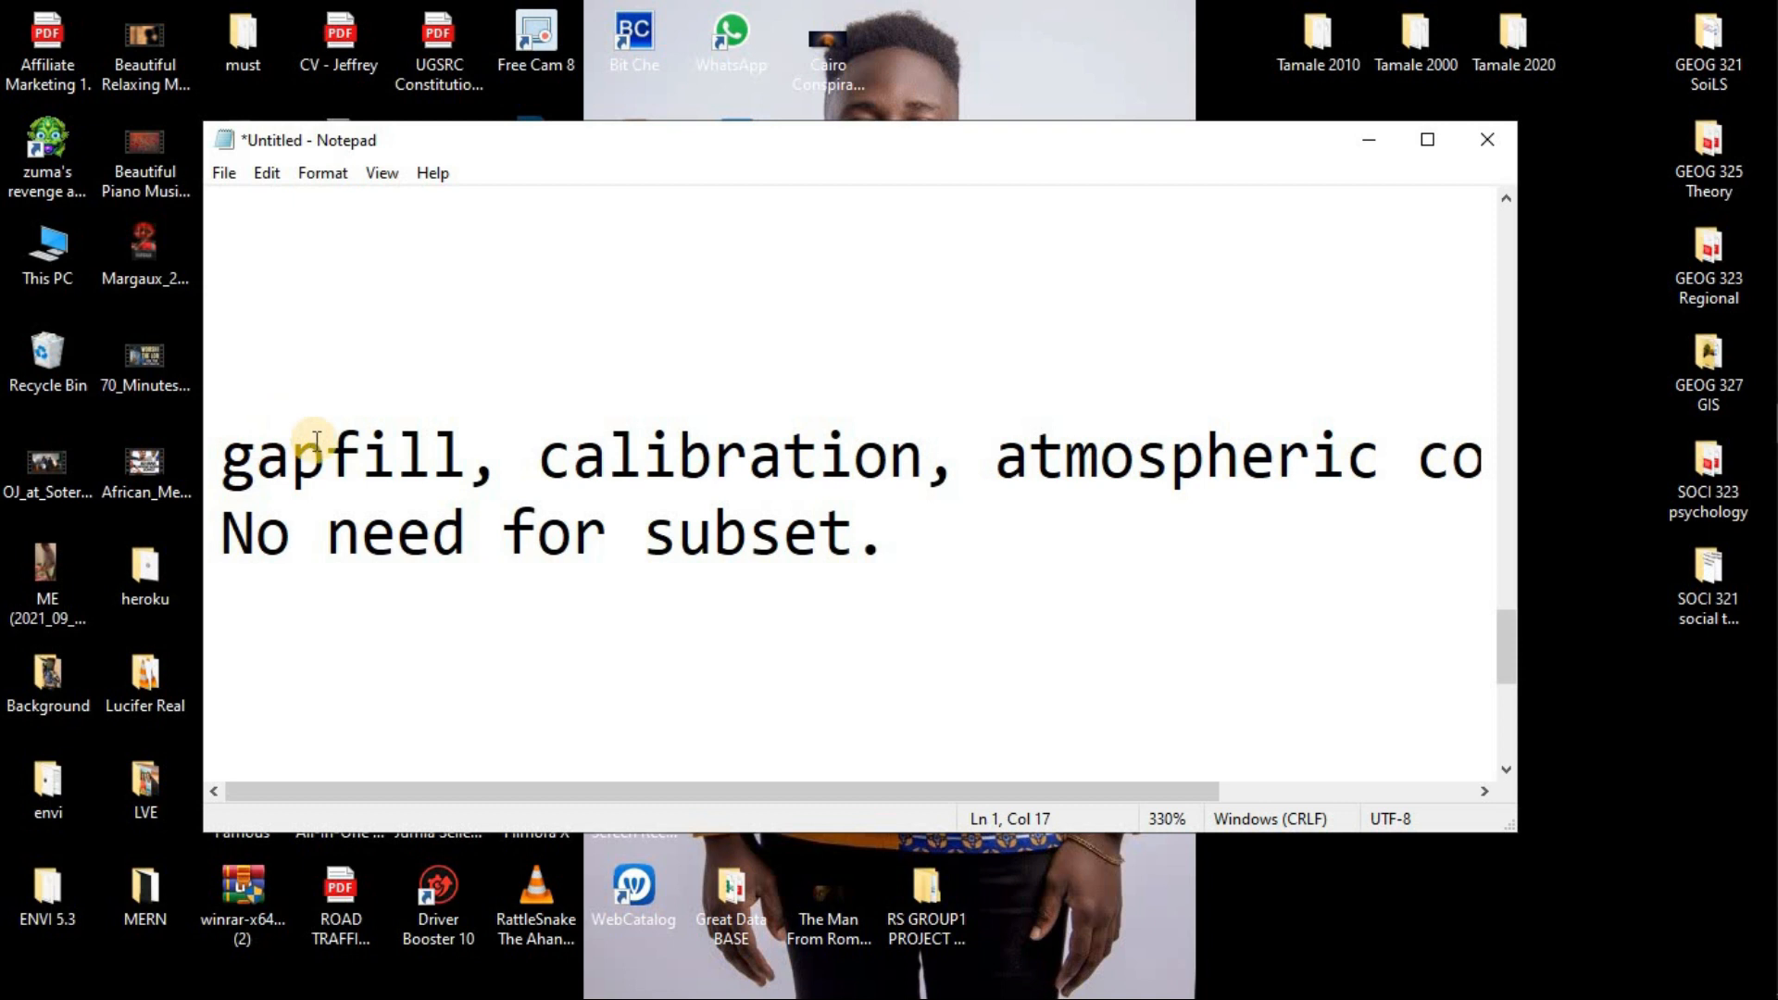
pyautogui.click(359, 556)
pyautogui.scroll(-1, 858, 613)
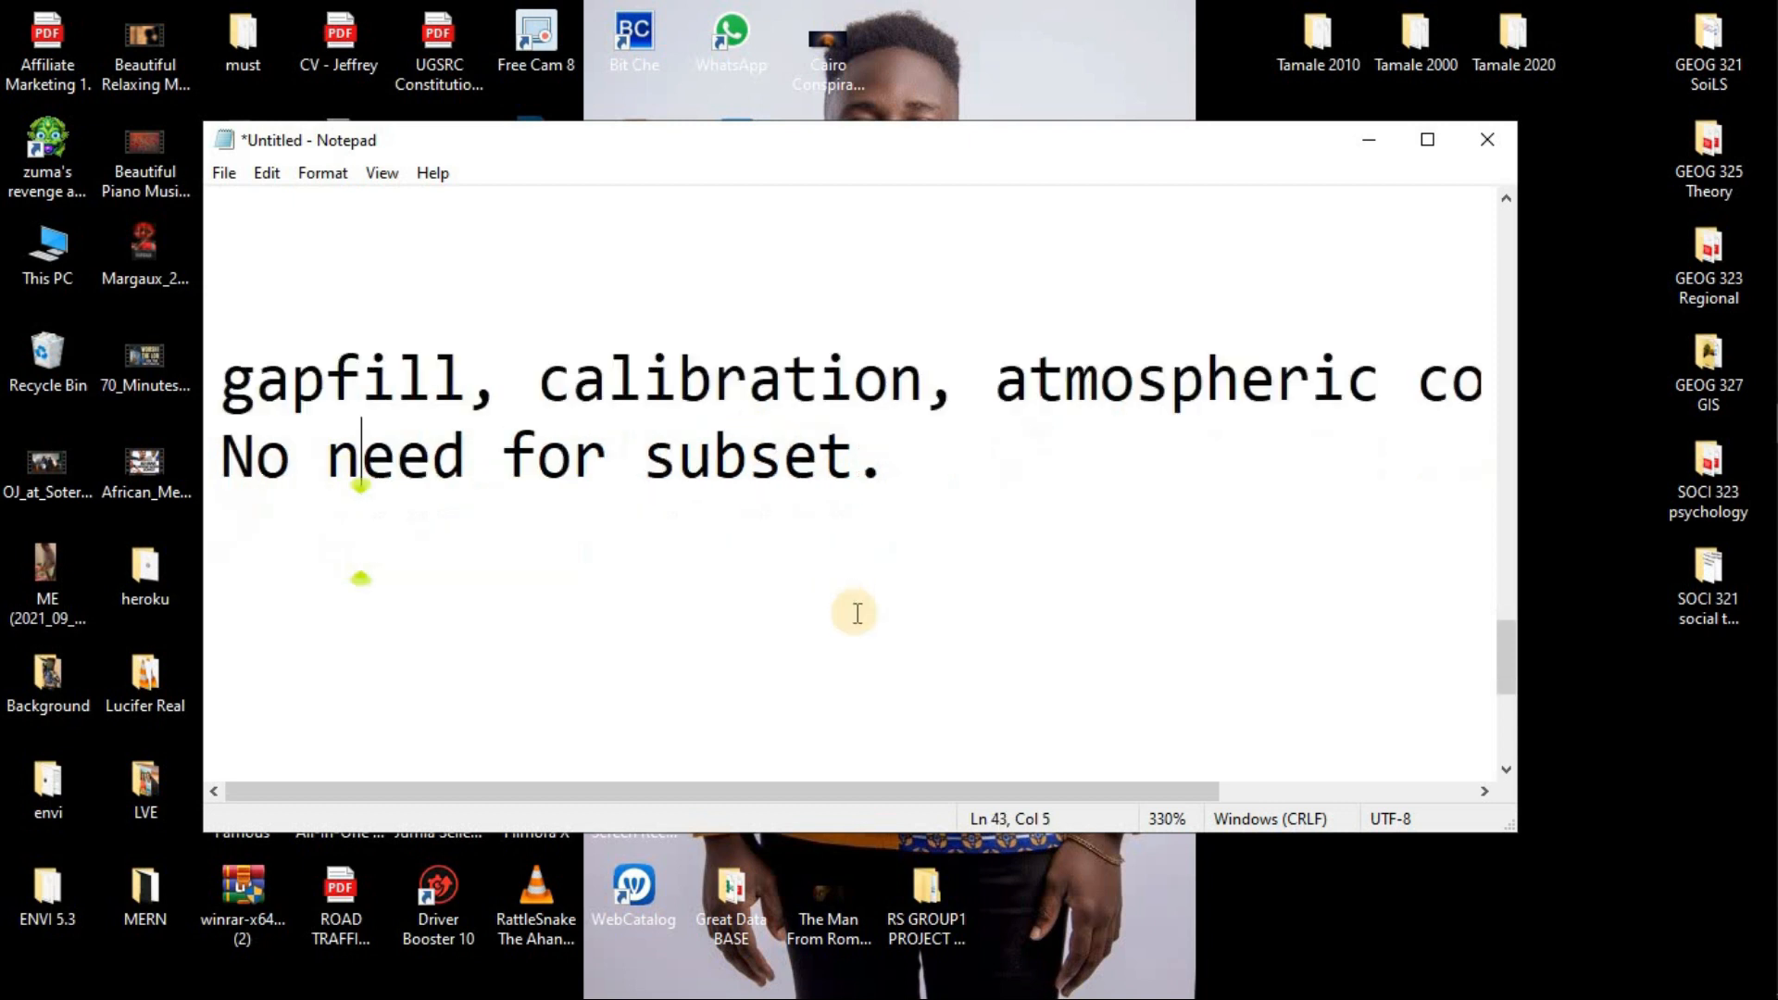
pyautogui.scroll(-2, 858, 613)
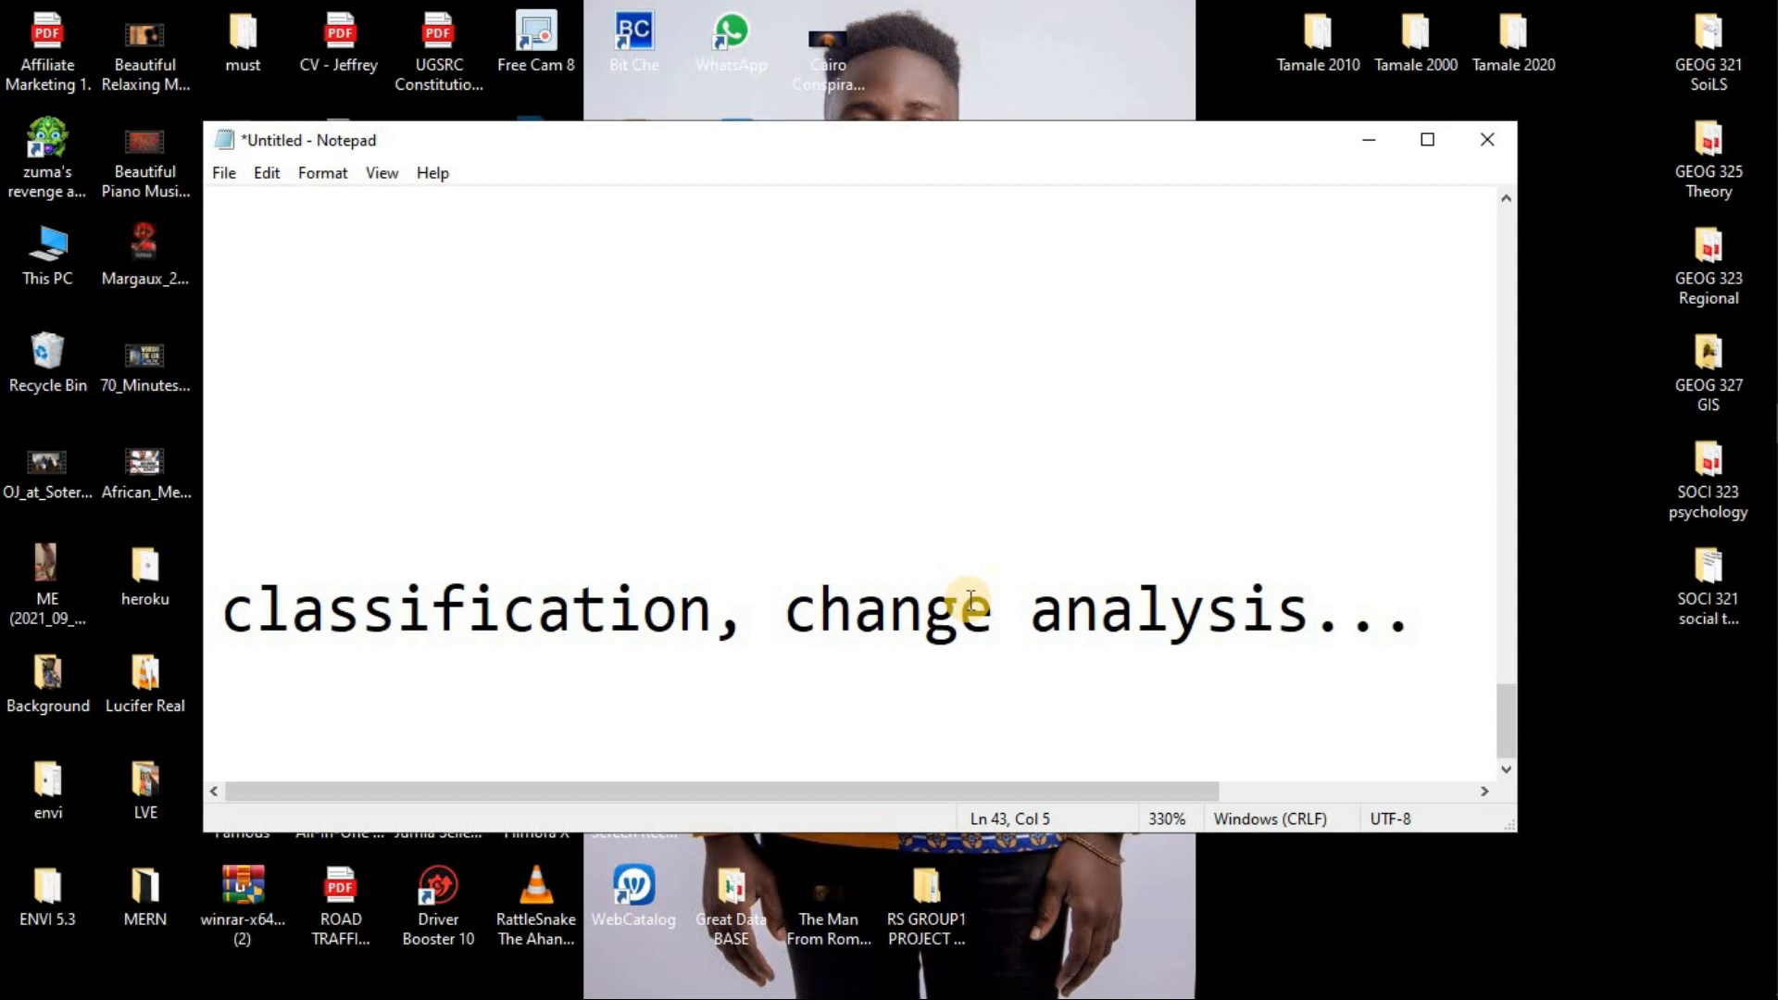
pyautogui.scroll(15, 971, 597)
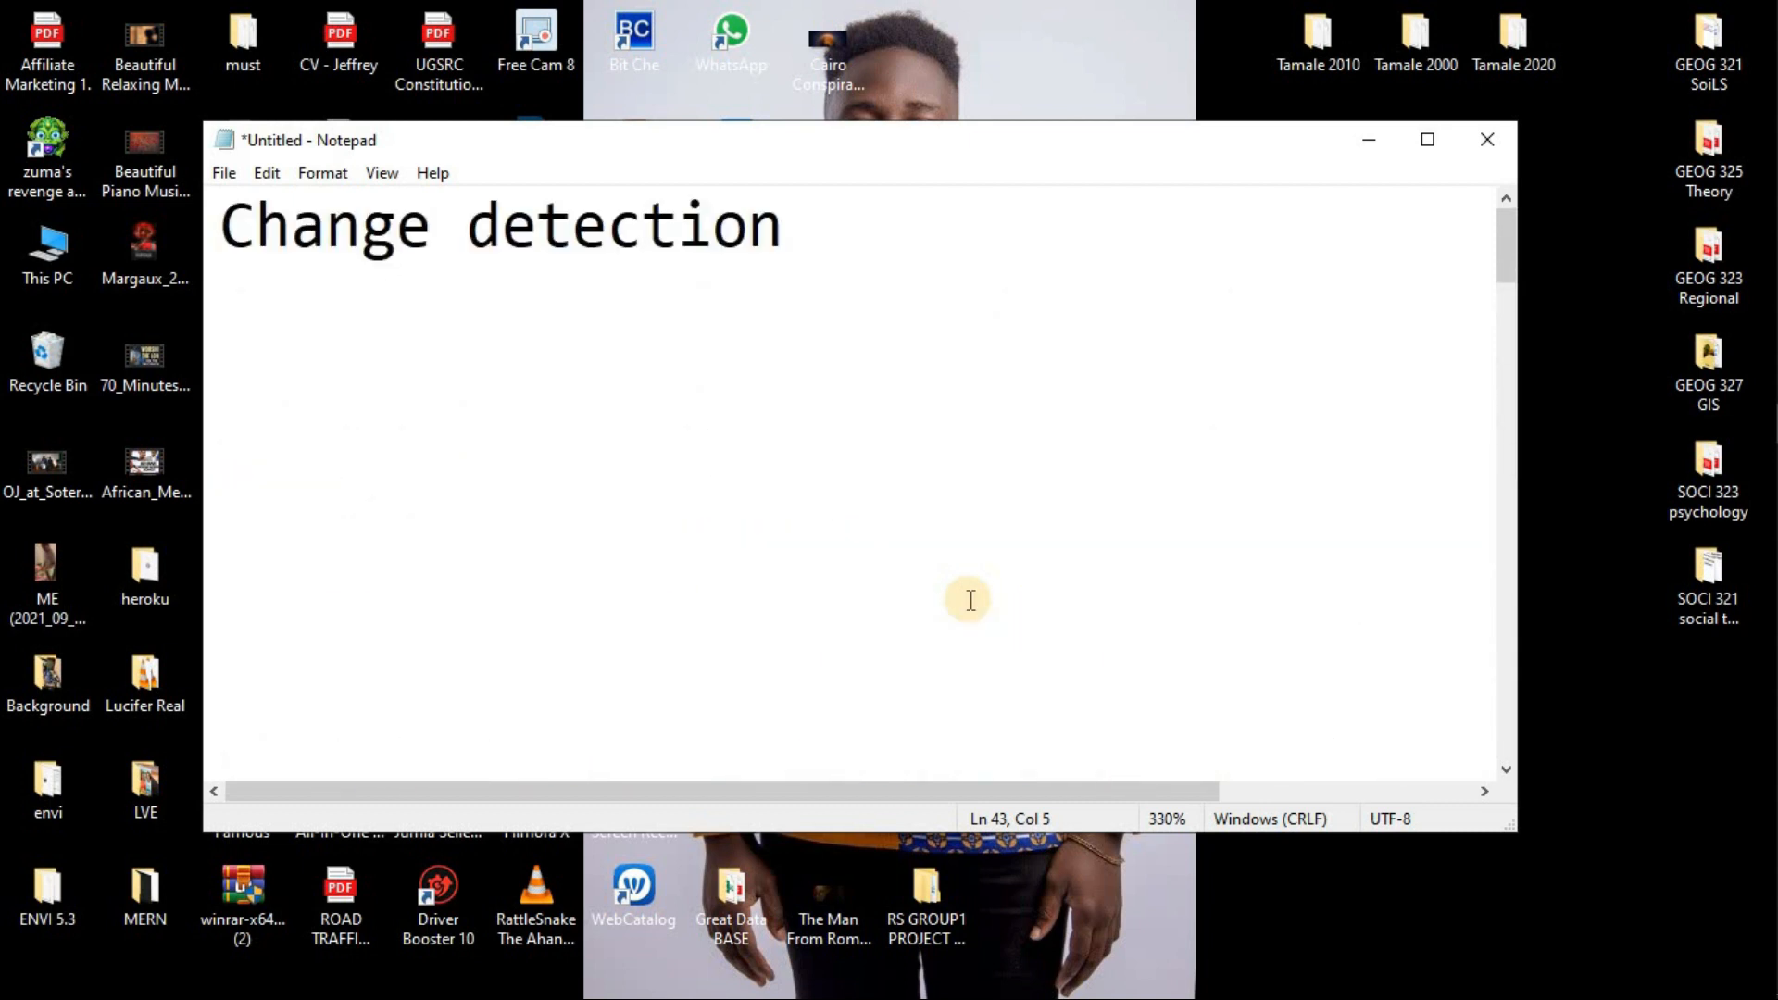
pyautogui.scroll(-15, 971, 600)
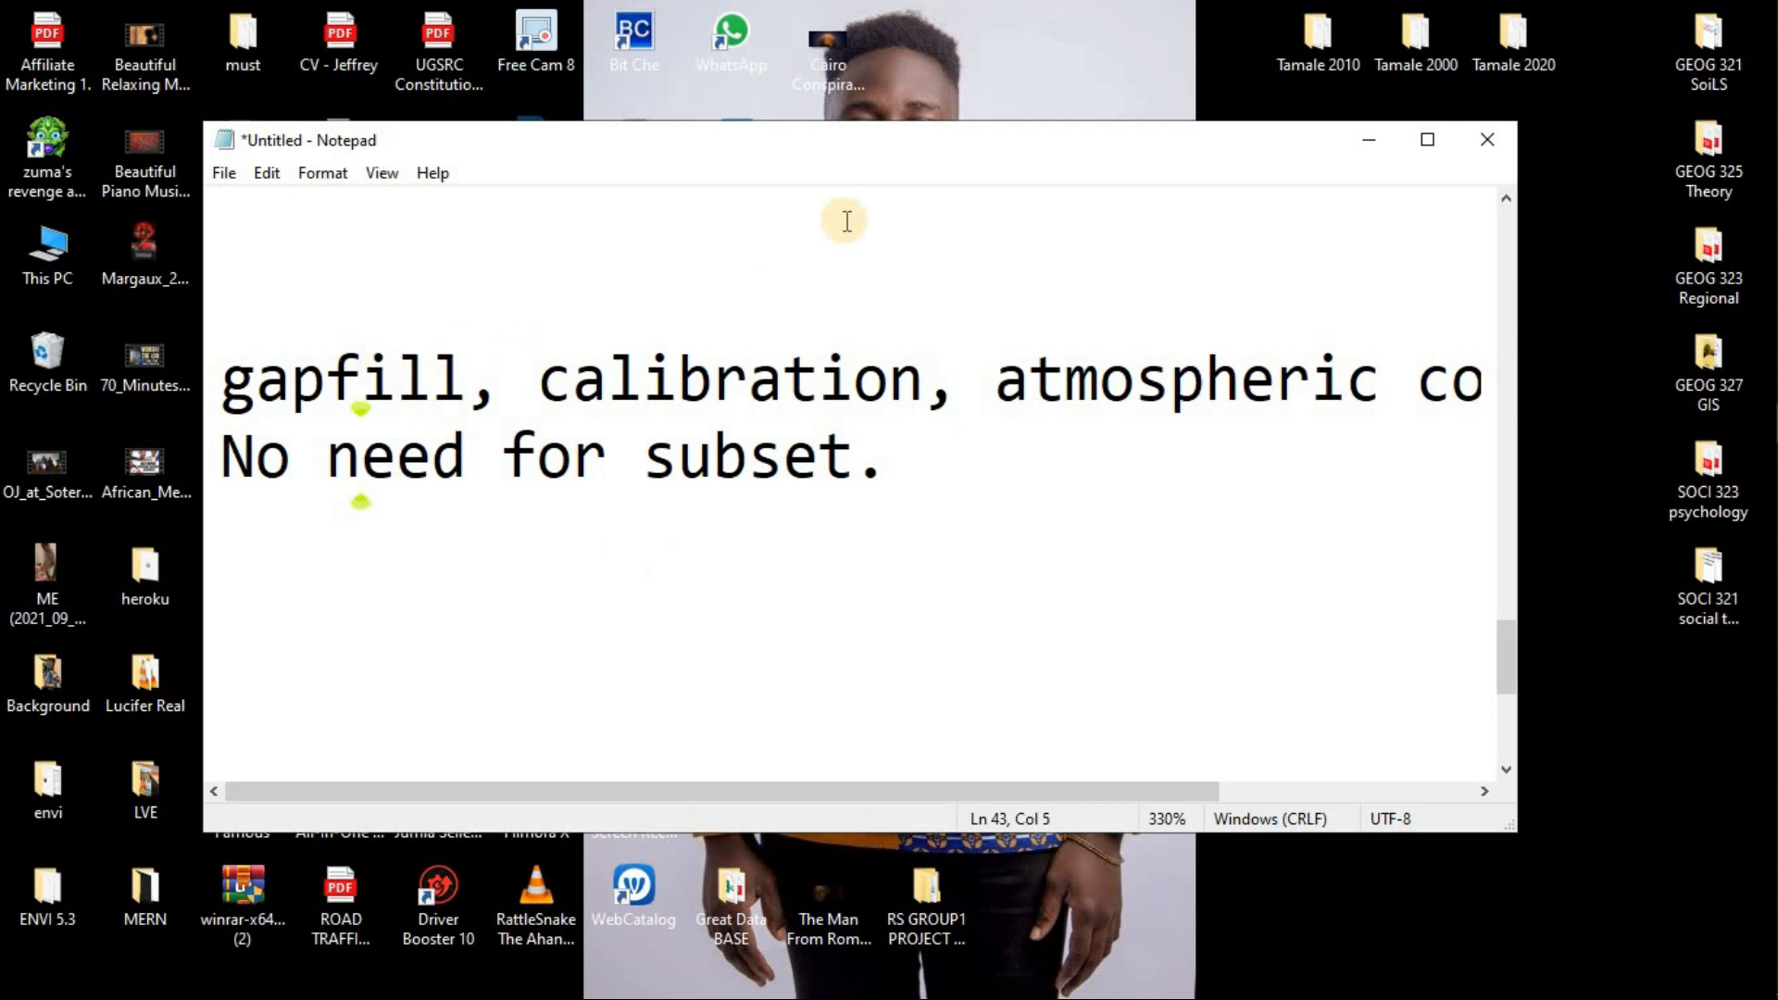
# Minimise the notes and launch ENVI, minimising its window once it has loaded
pyautogui.click(1390, 139)
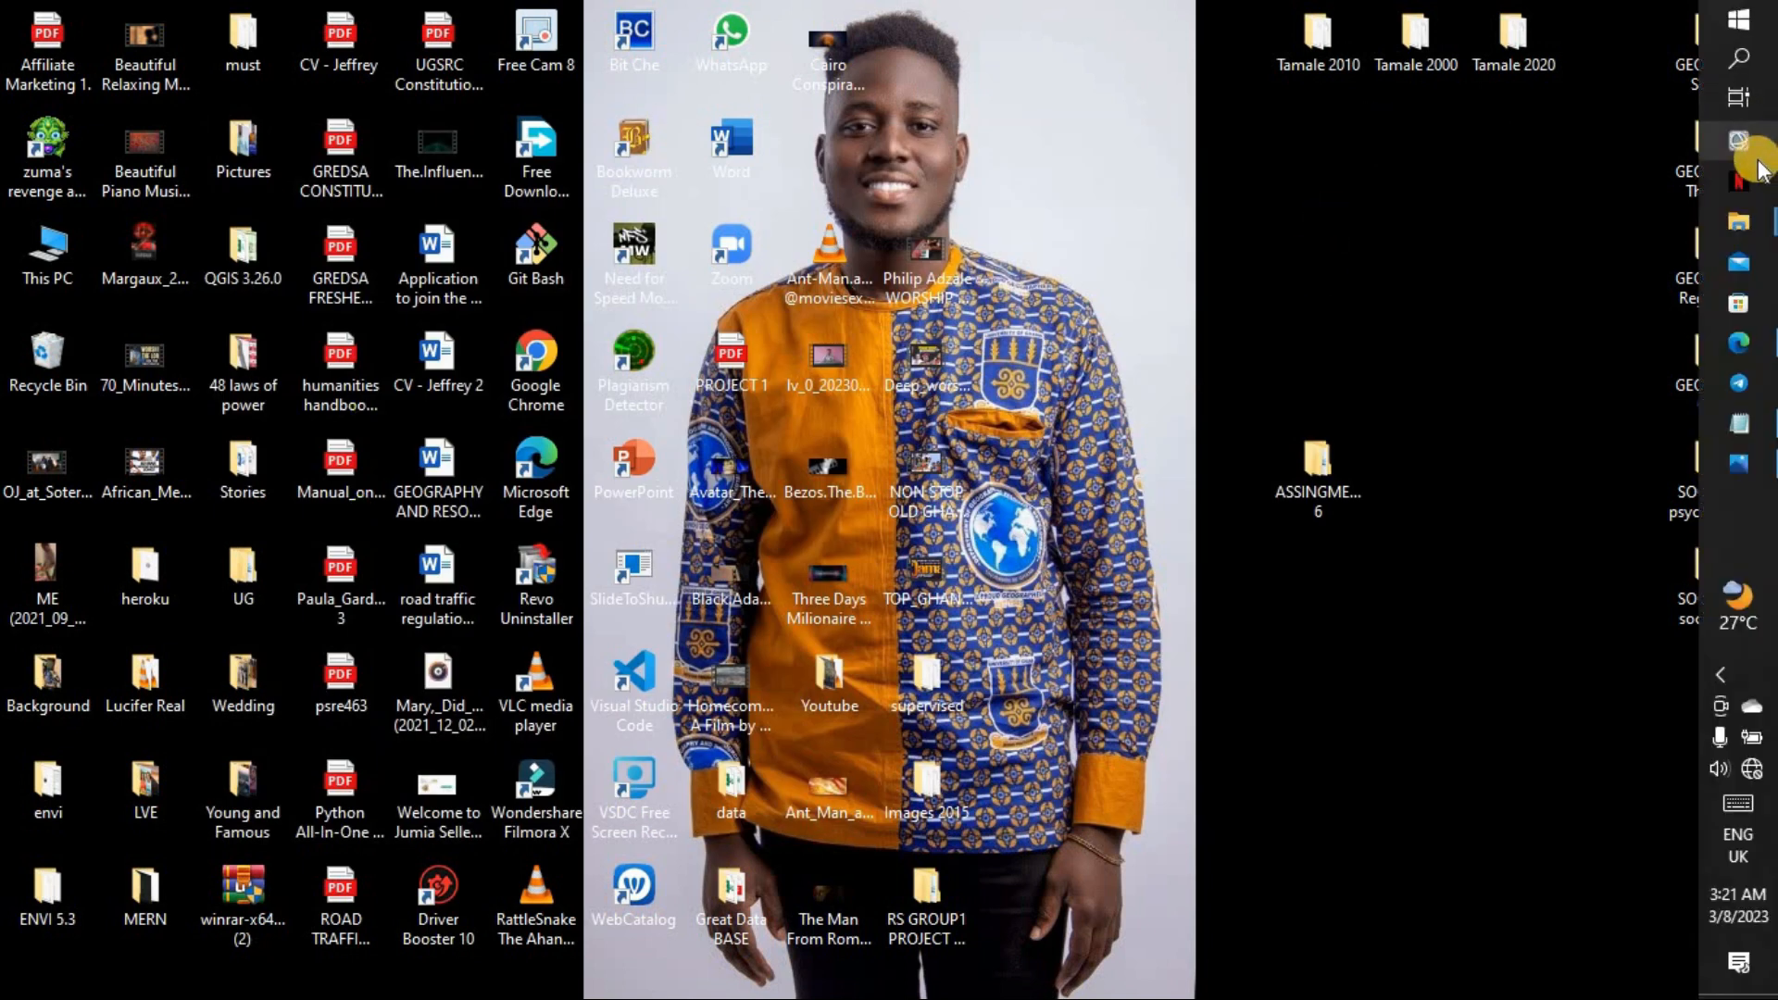
pyautogui.click(1759, 160)
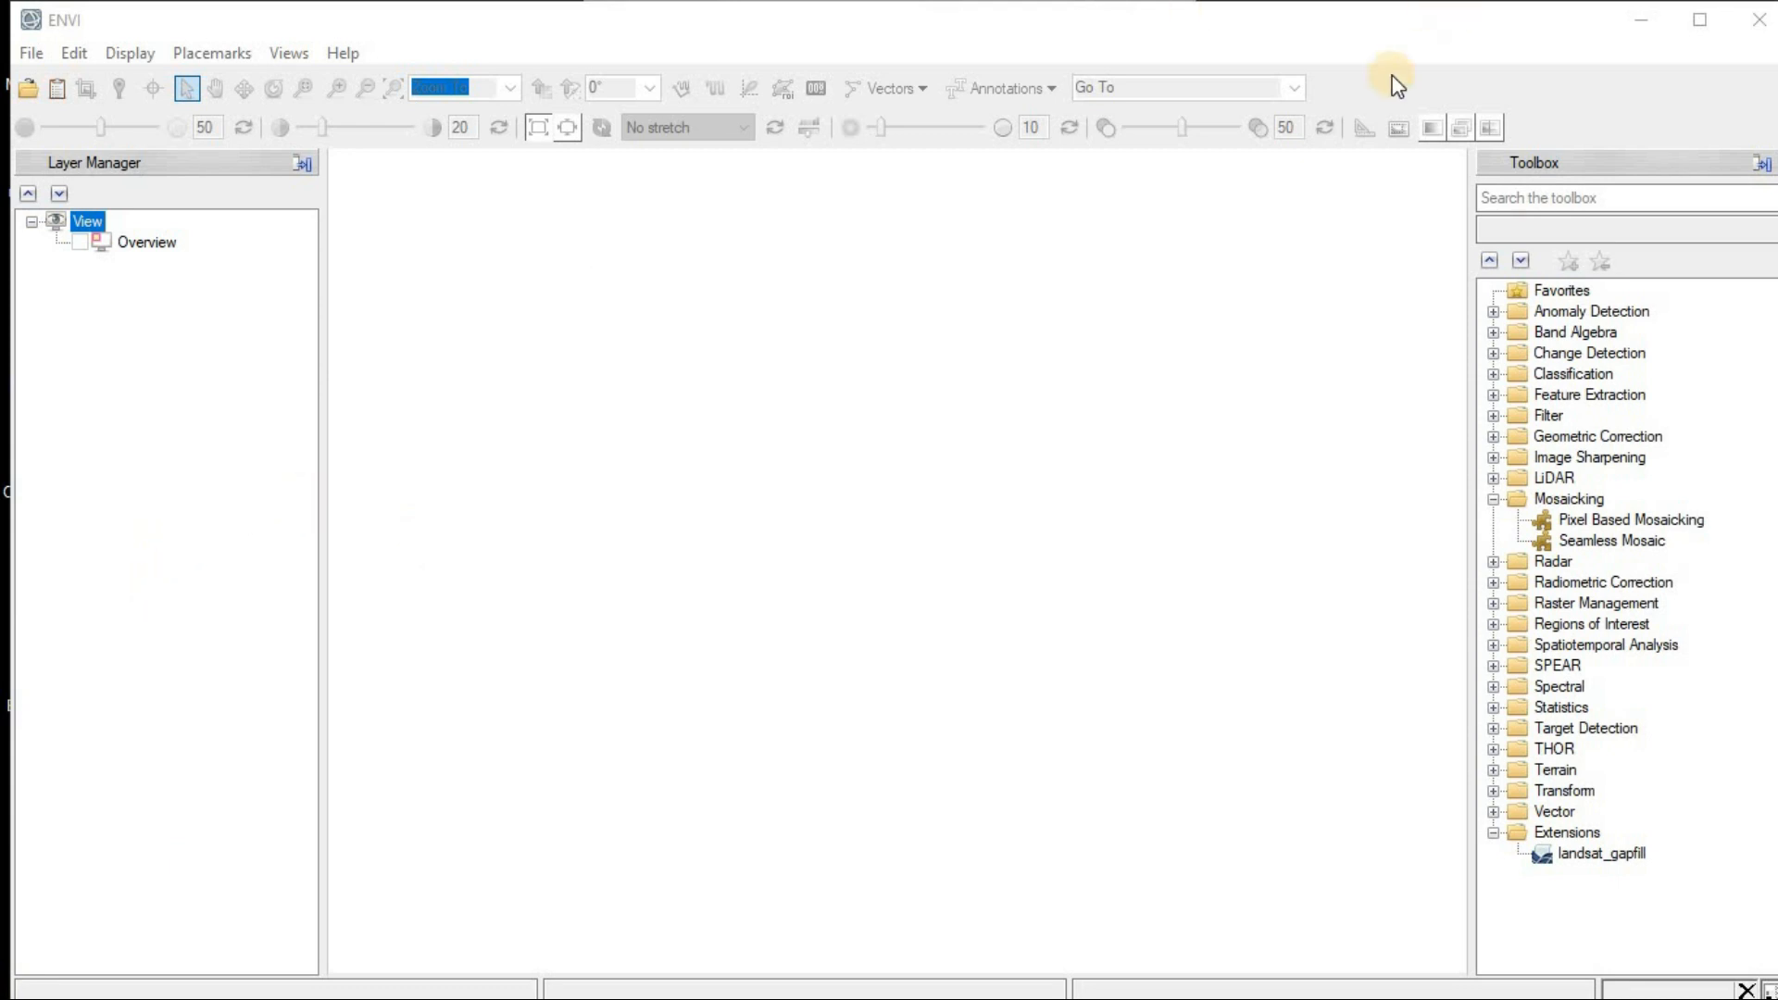
pyautogui.click(1626, 22)
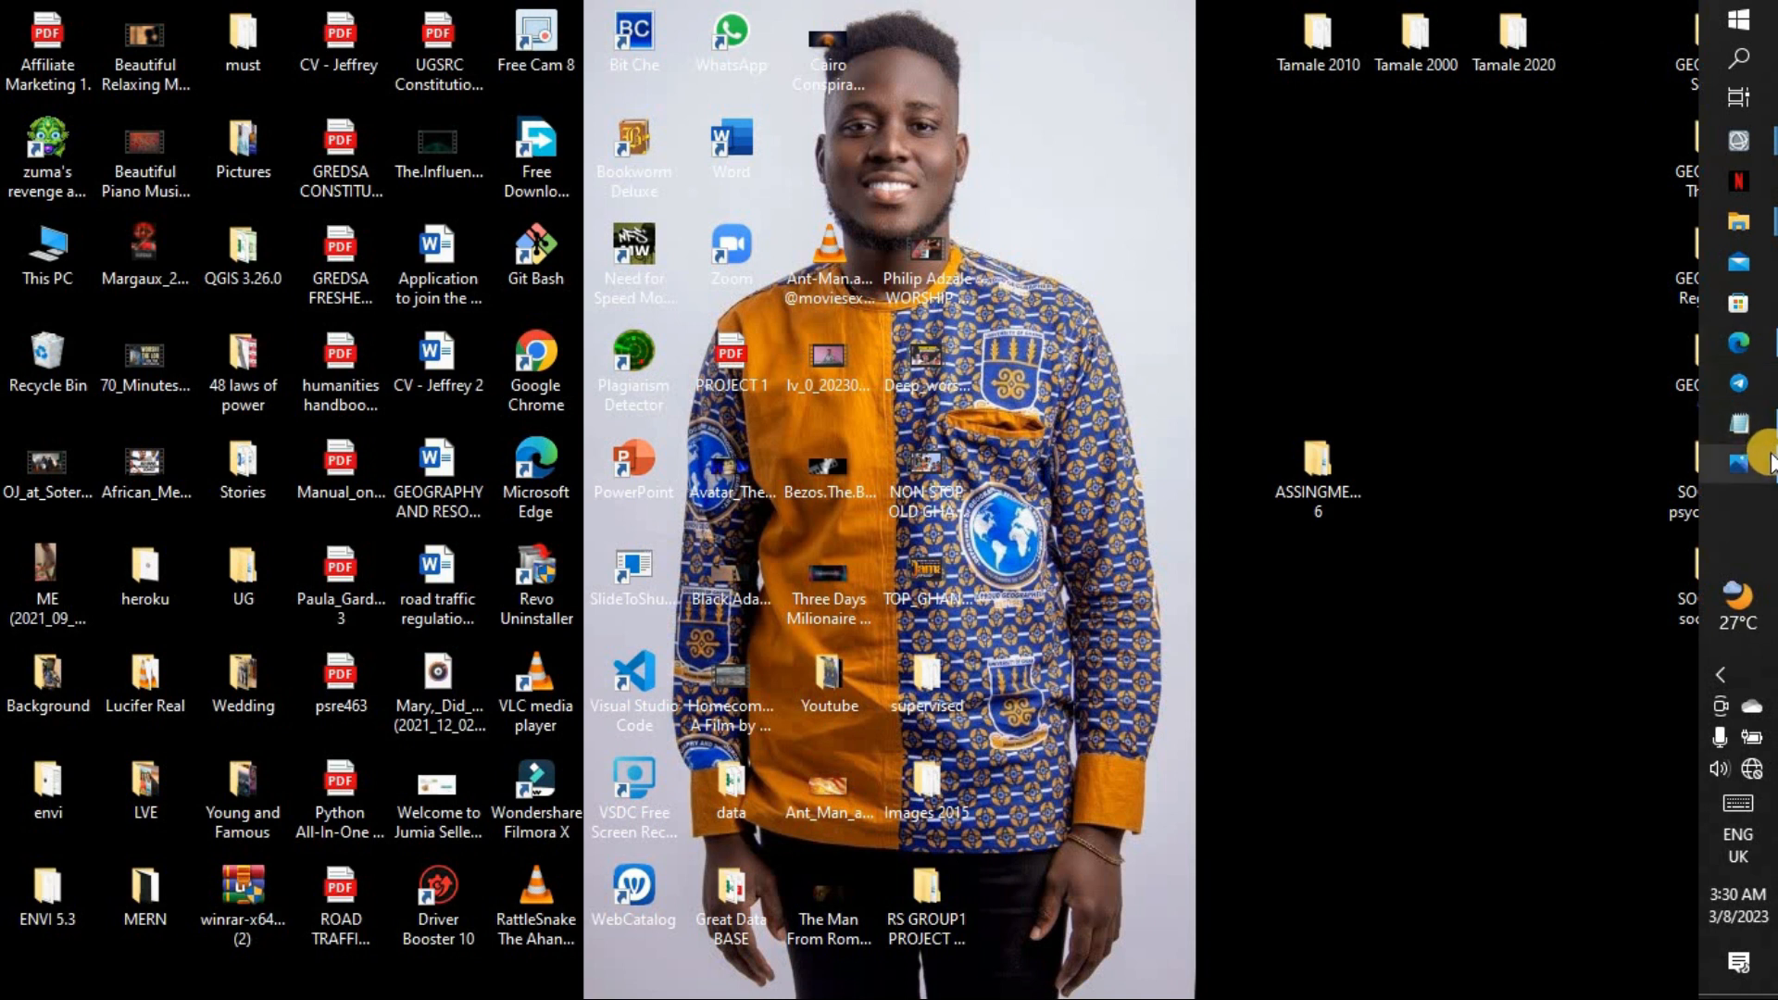
# Close the File Explorer window of folder 2 and open the ASSINGMENT 6 folder from the desktop
pyautogui.moveTo(1767, 461)
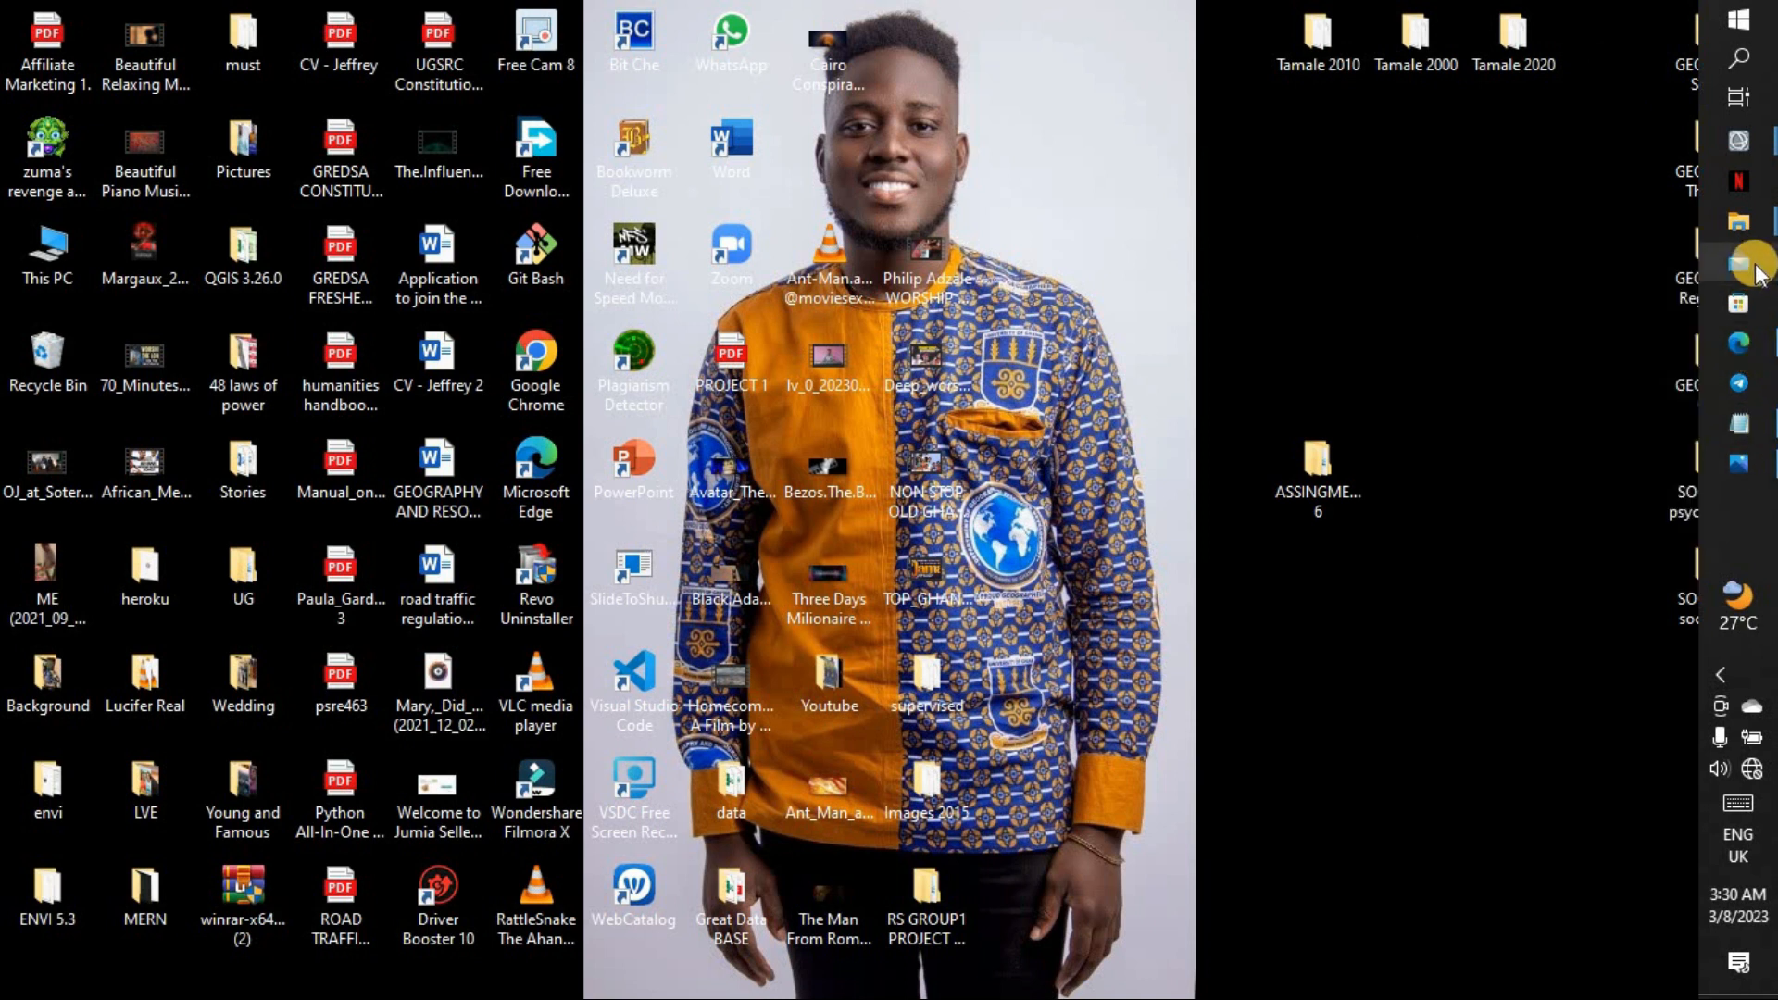
pyautogui.moveTo(1751, 211)
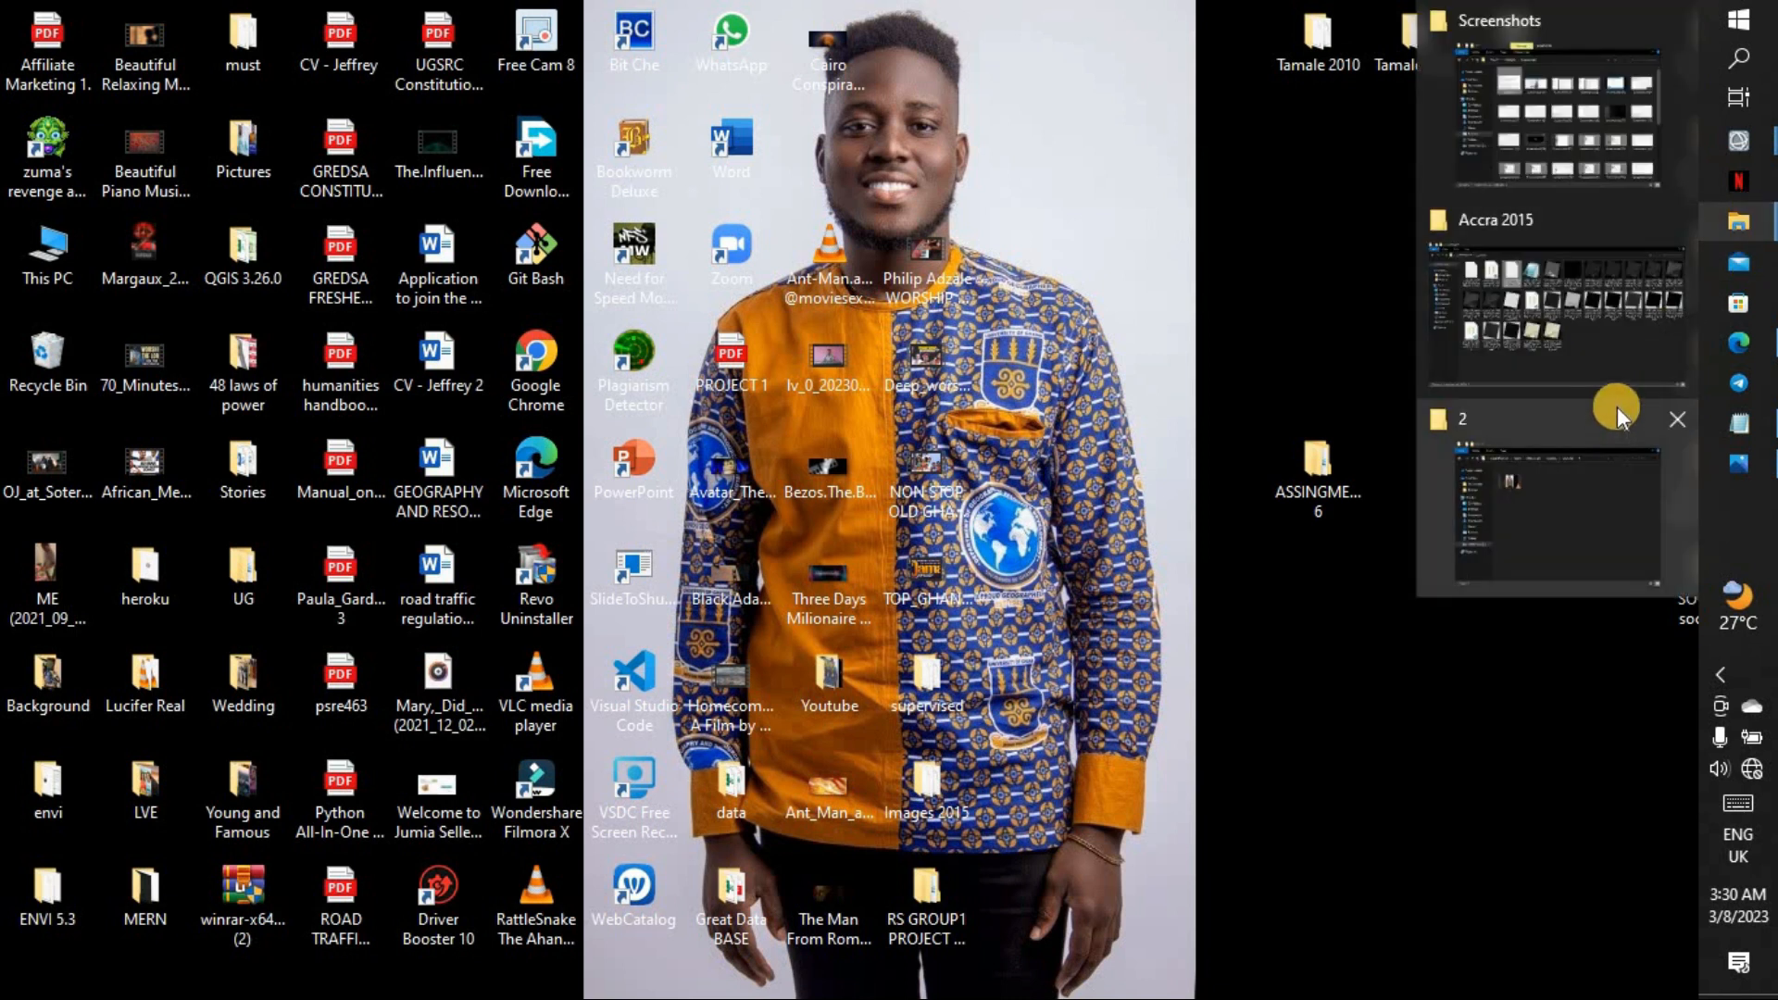
pyautogui.click(1686, 410)
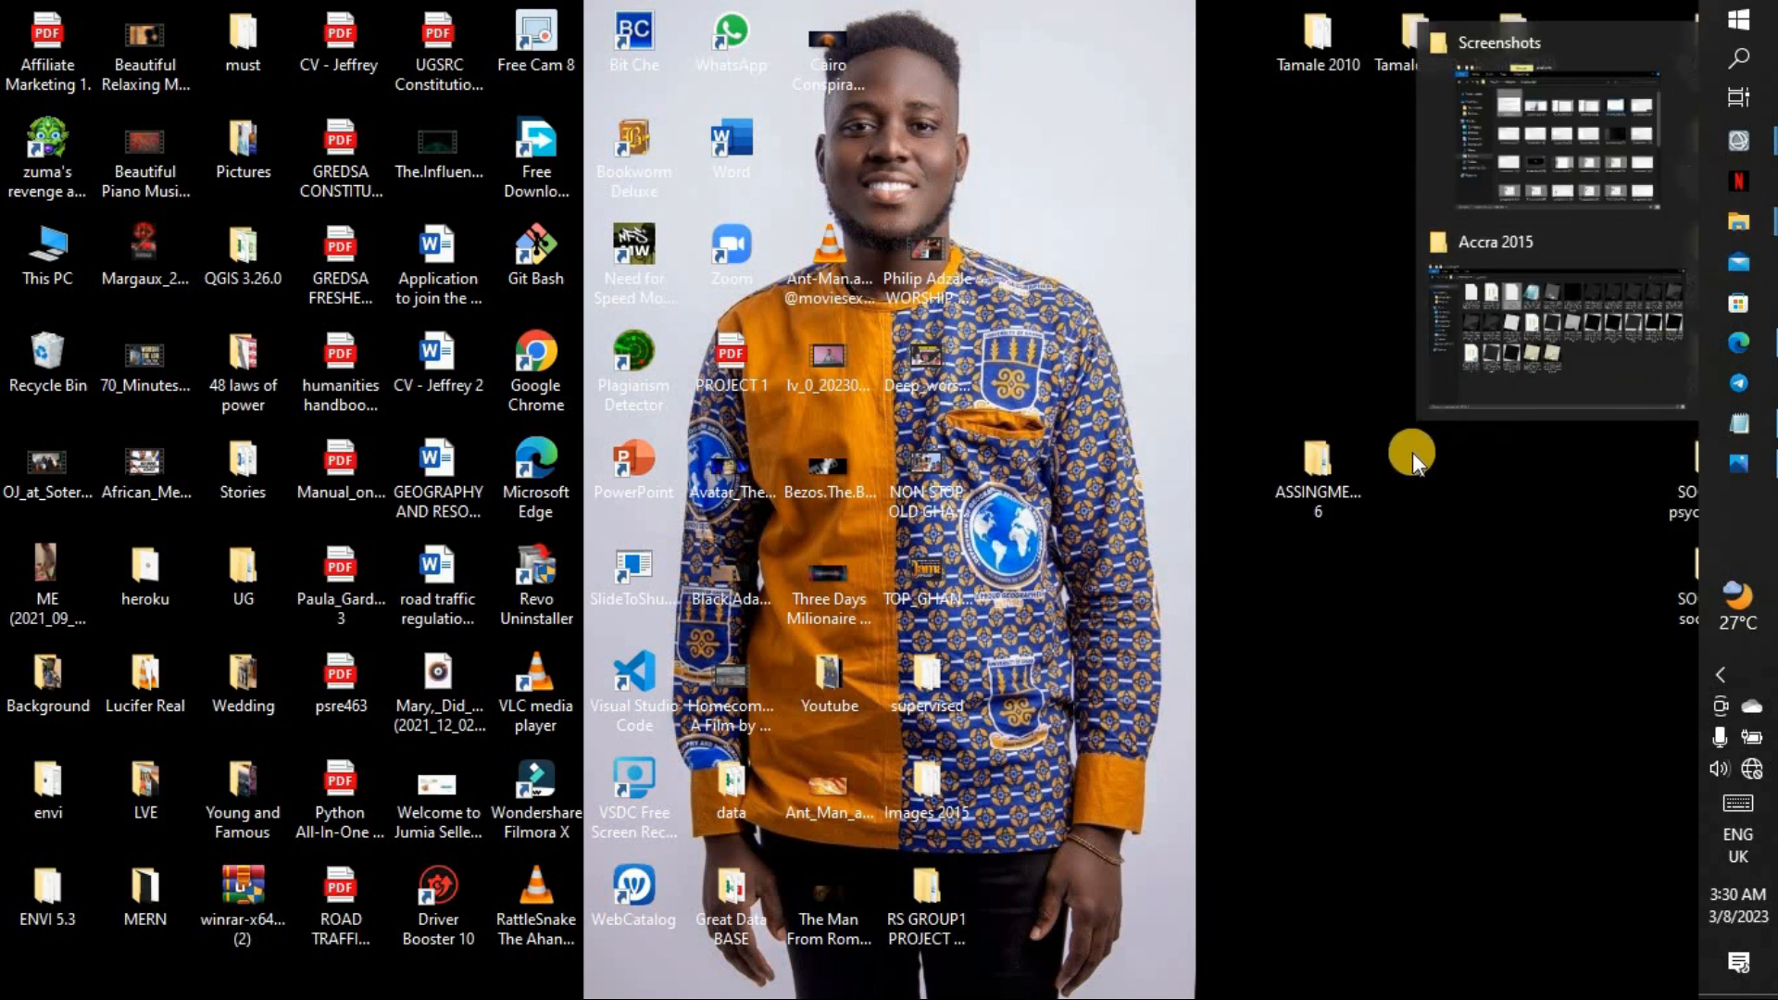
pyautogui.doubleClick(1326, 447)
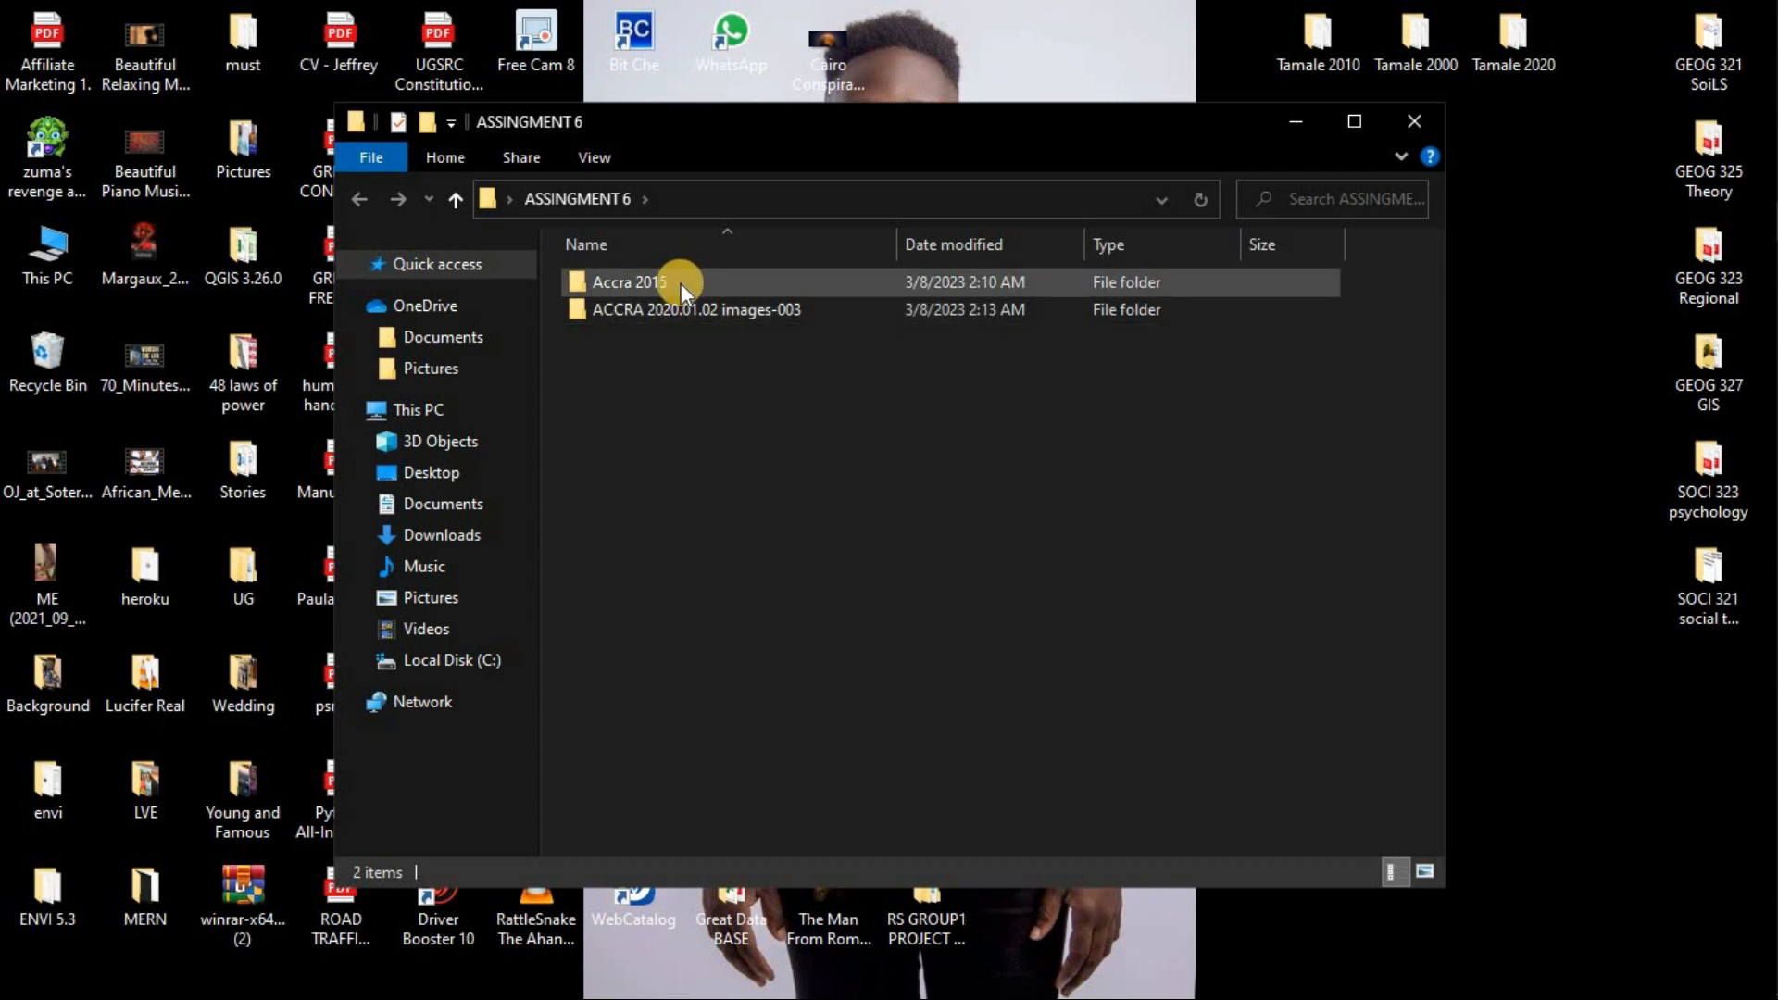
pyautogui.moveTo(681, 281)
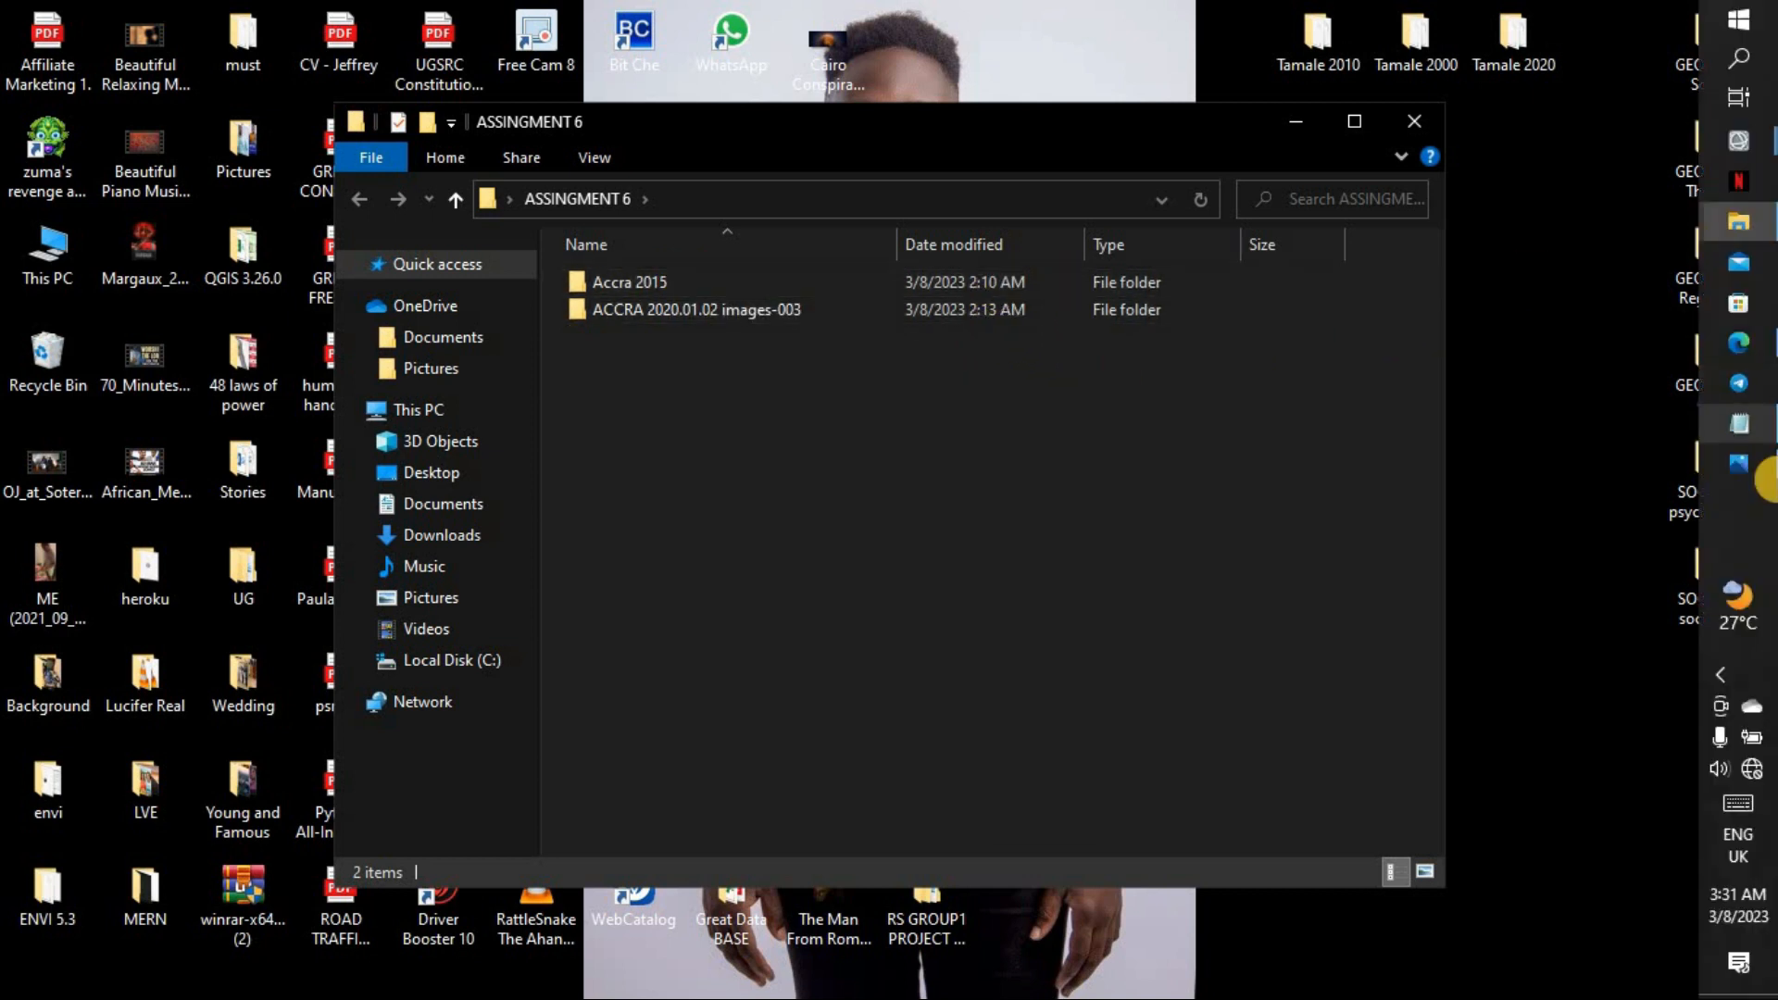
# Switch to Notepad, reread the gapfill, calibration and atmospheric correction list with its subset remark, and minimise the notes
pyautogui.click(1751, 439)
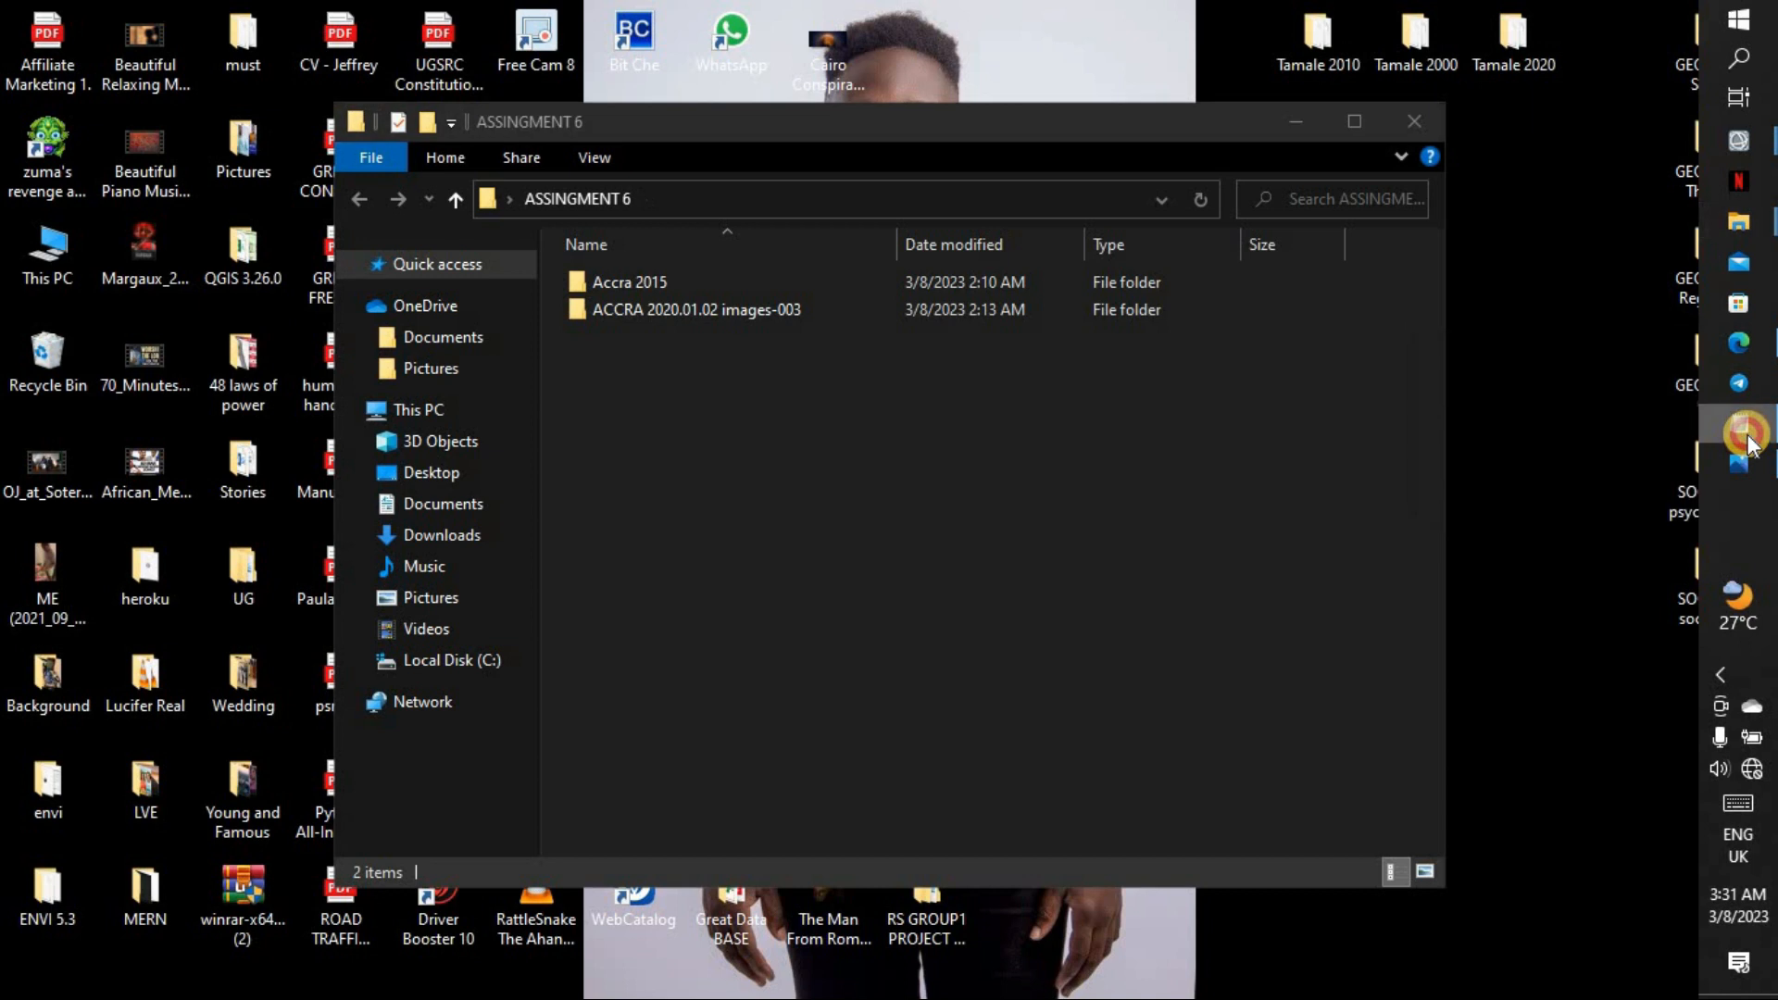
pyautogui.scroll(-13, 1214, 446)
pyautogui.scroll(3, 1237, 446)
pyautogui.scroll(-3, 1238, 446)
pyautogui.scroll(3, 1237, 447)
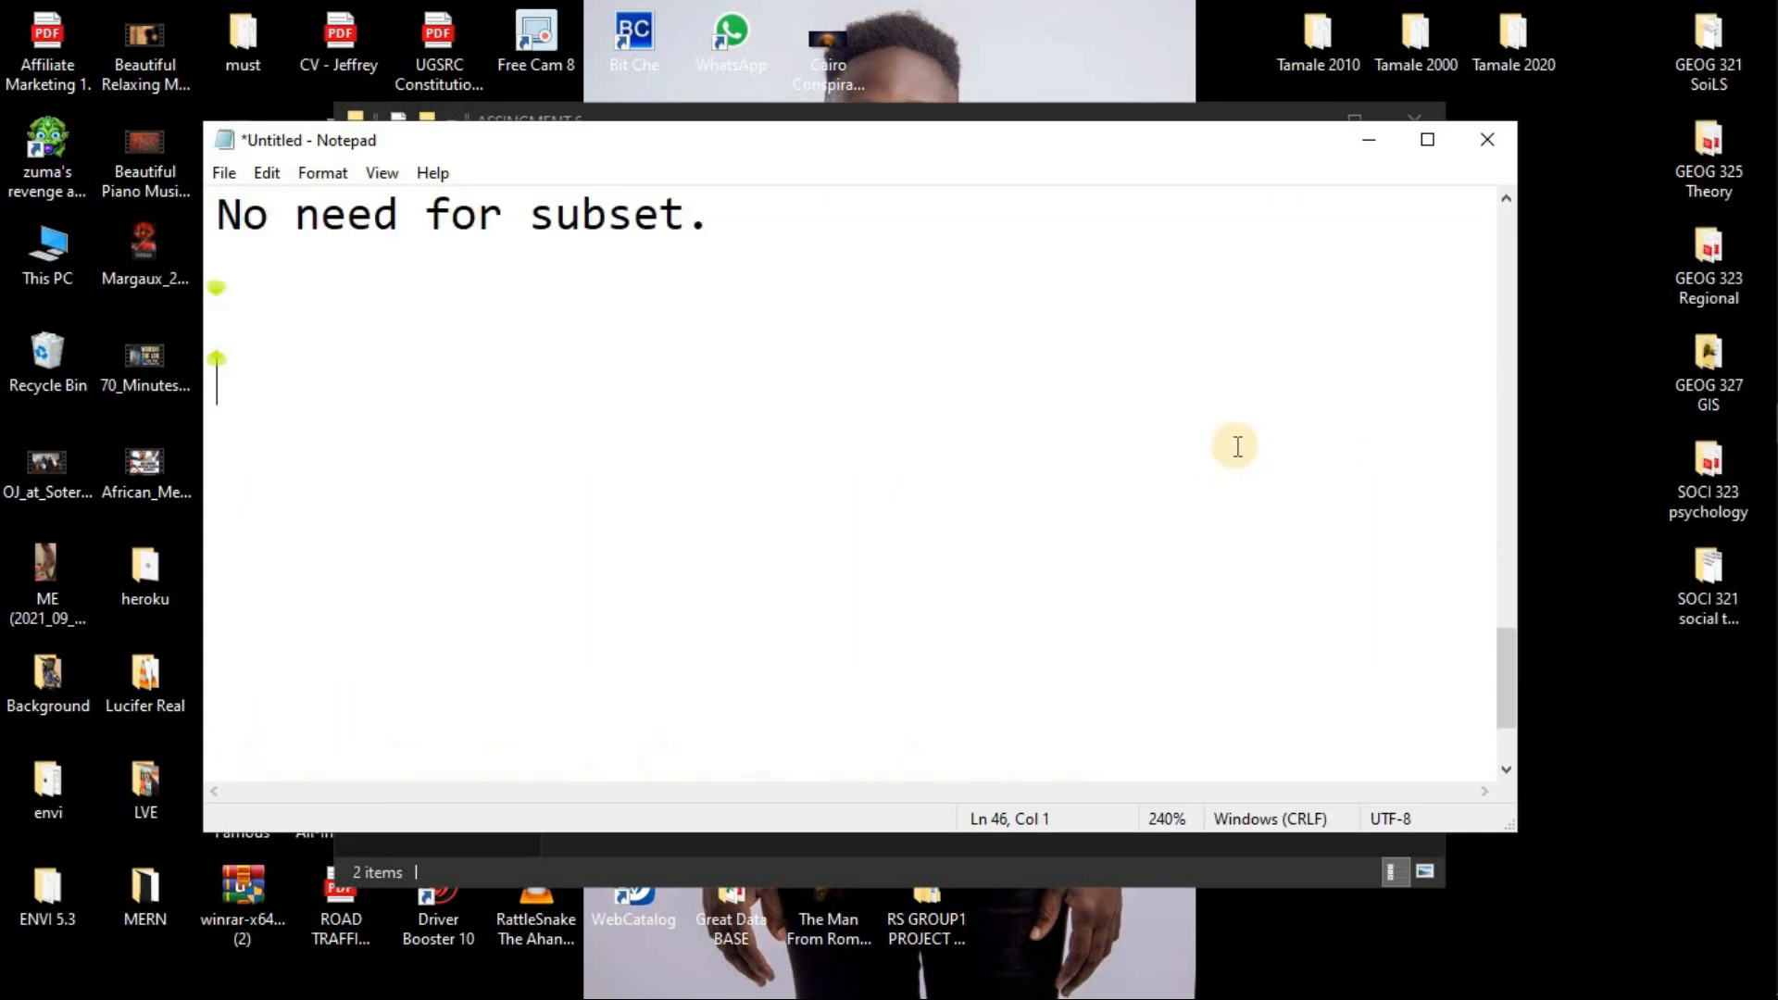
pyautogui.scroll(-3, 1237, 446)
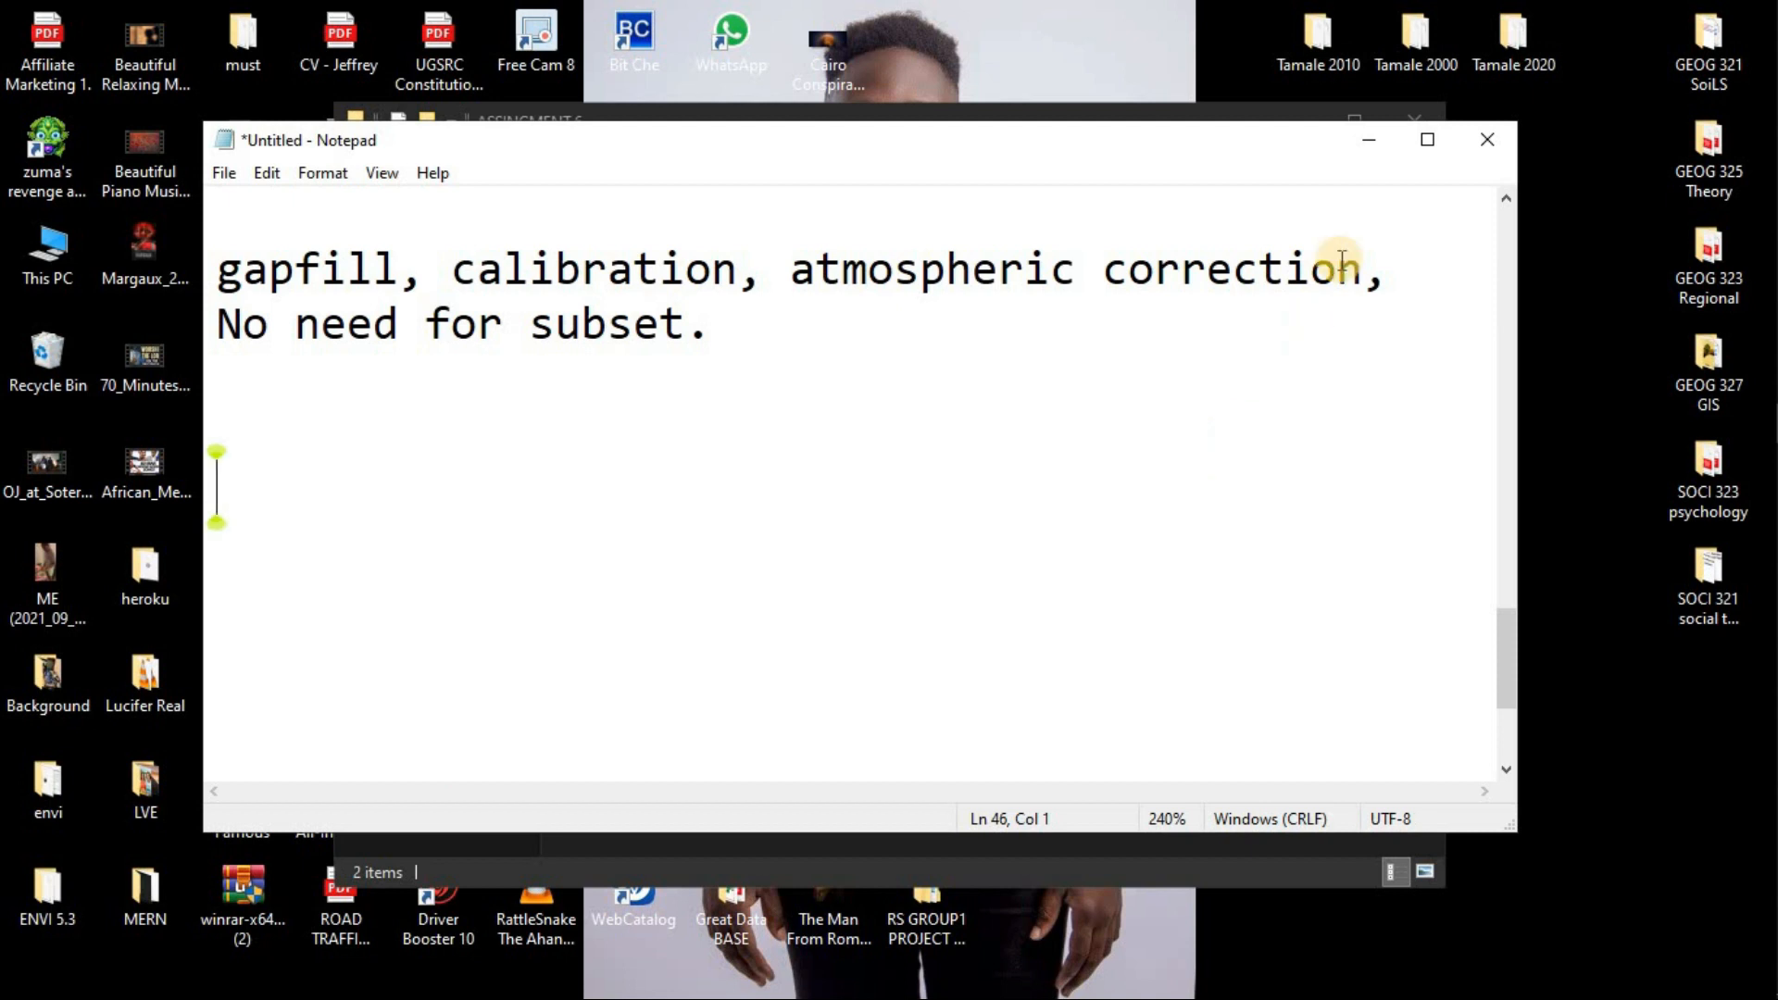
pyautogui.click(1368, 140)
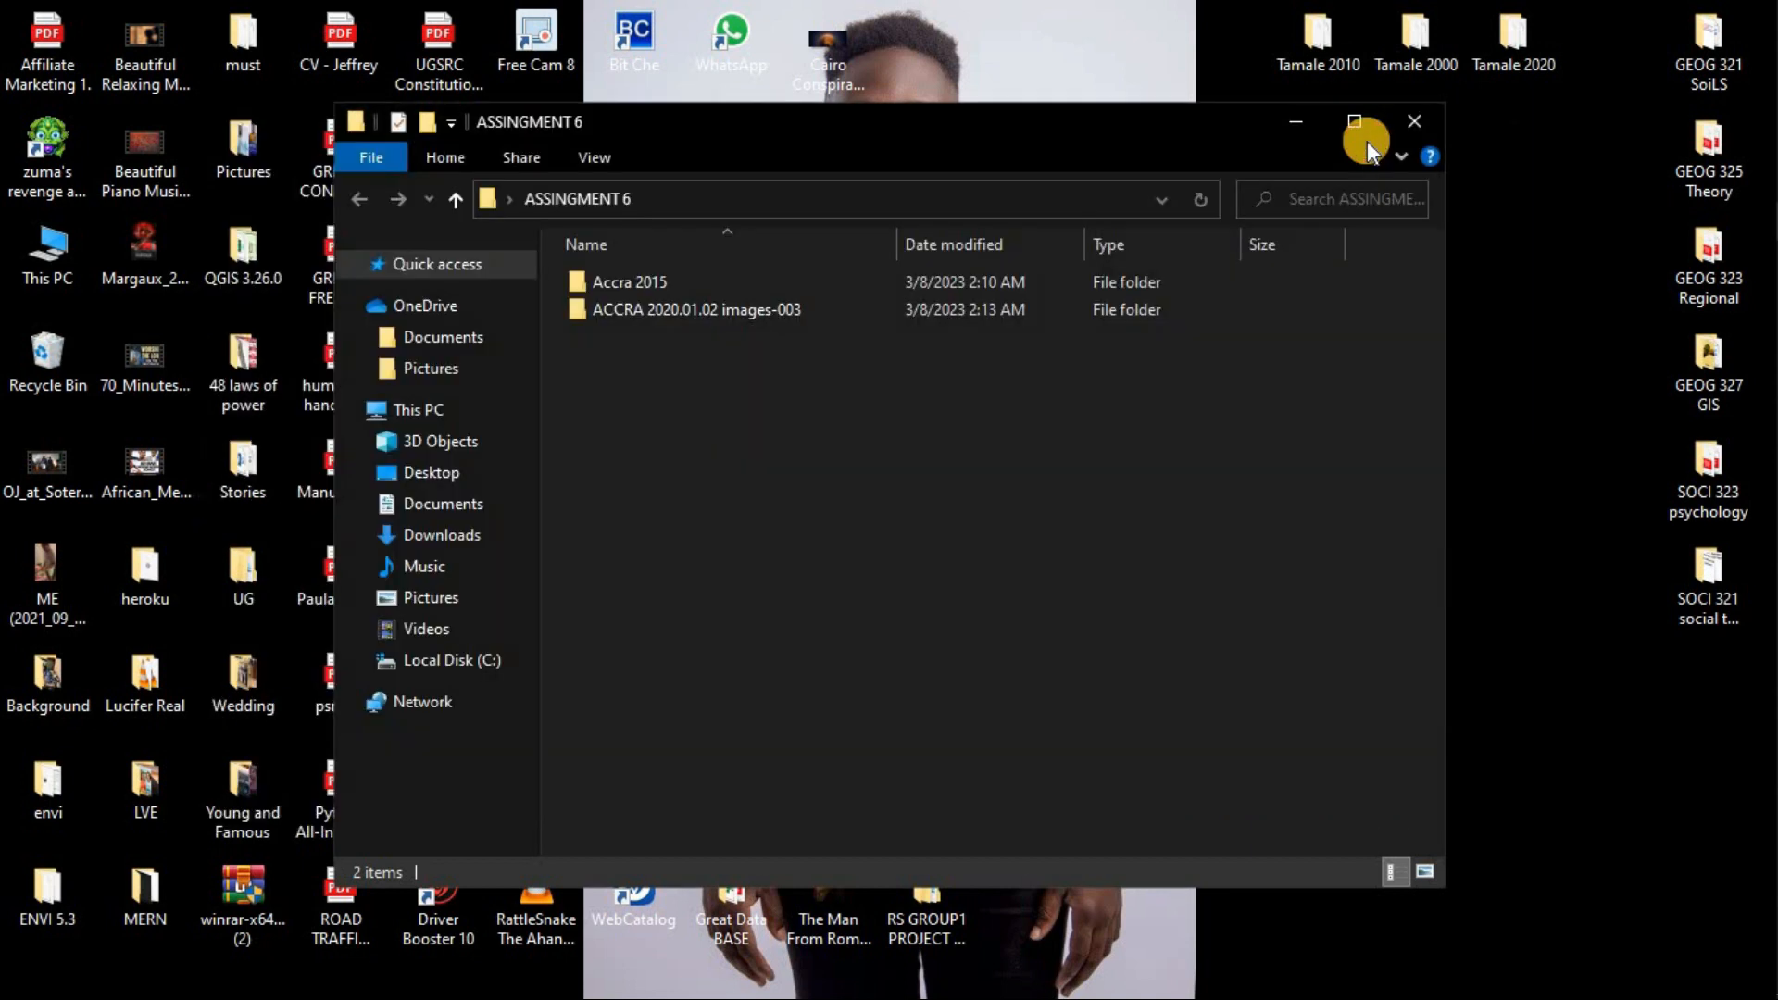
# Open the Accra 2015 folder inside ASSINGMENT 6 to show its Landsat files
pyautogui.doubleClick(685, 290)
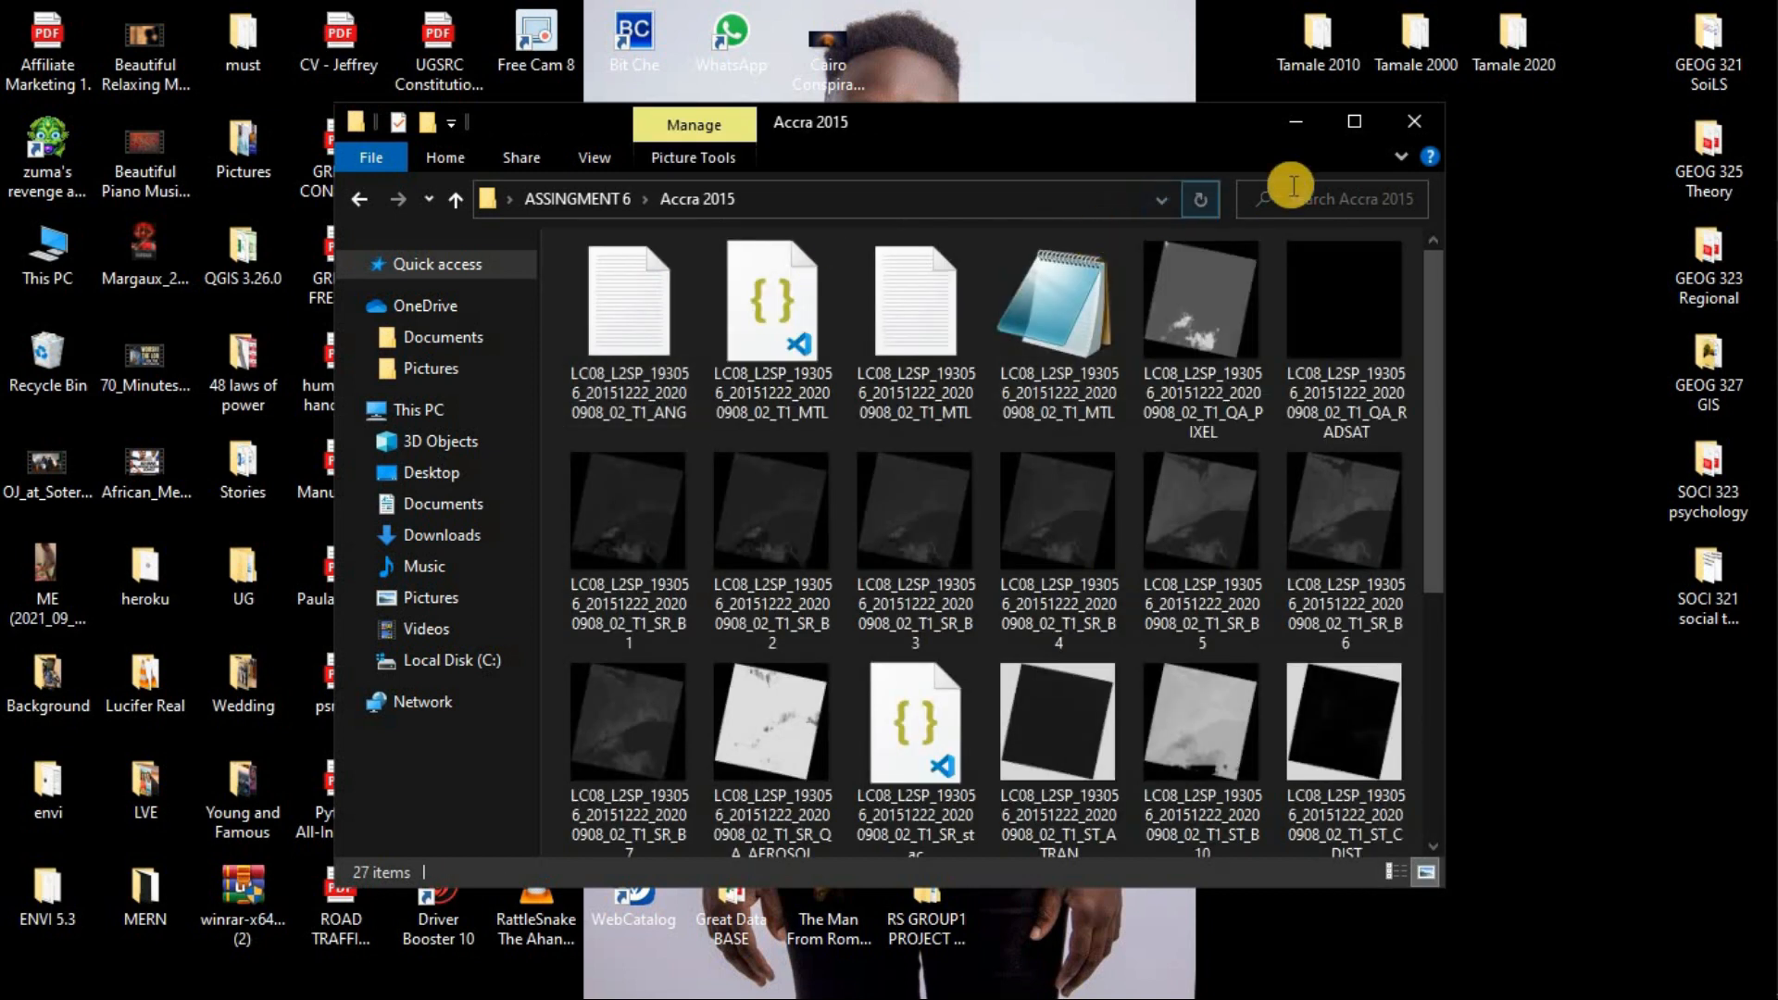
# Maximise the Accra 2015 folder window, view the MTL metadata text file in Notepad, and close it
pyautogui.click(1356, 123)
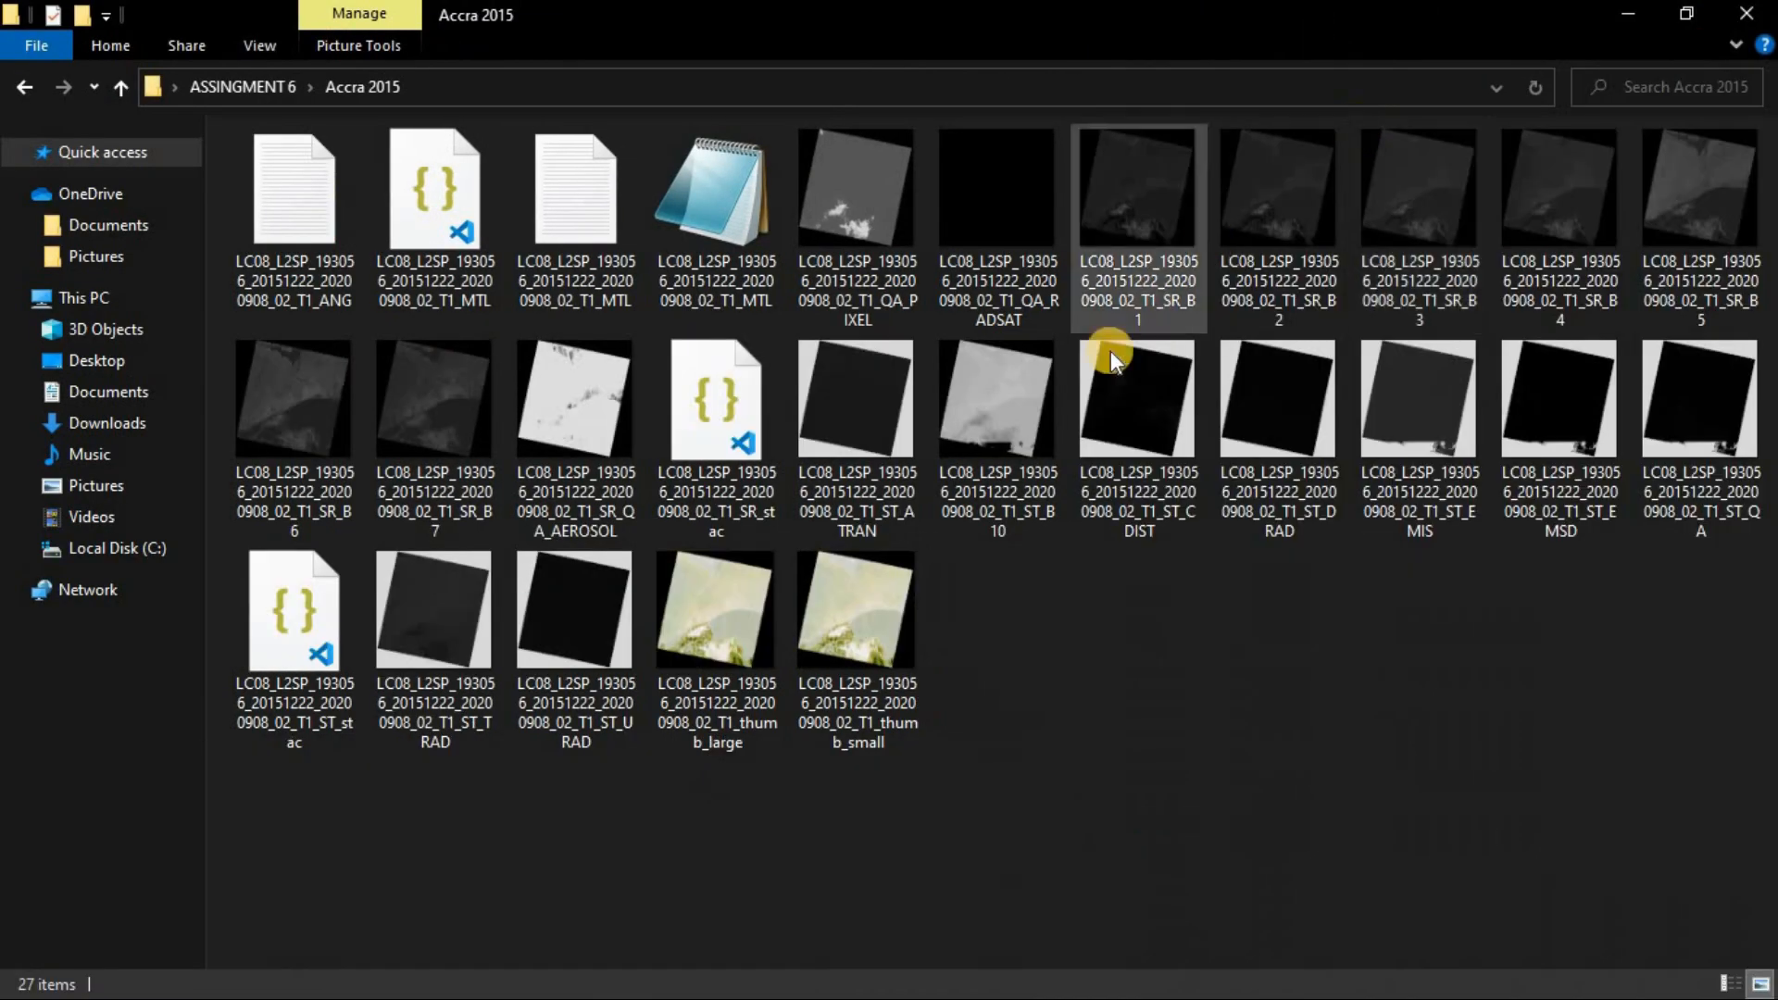
pyautogui.doubleClick(576, 226)
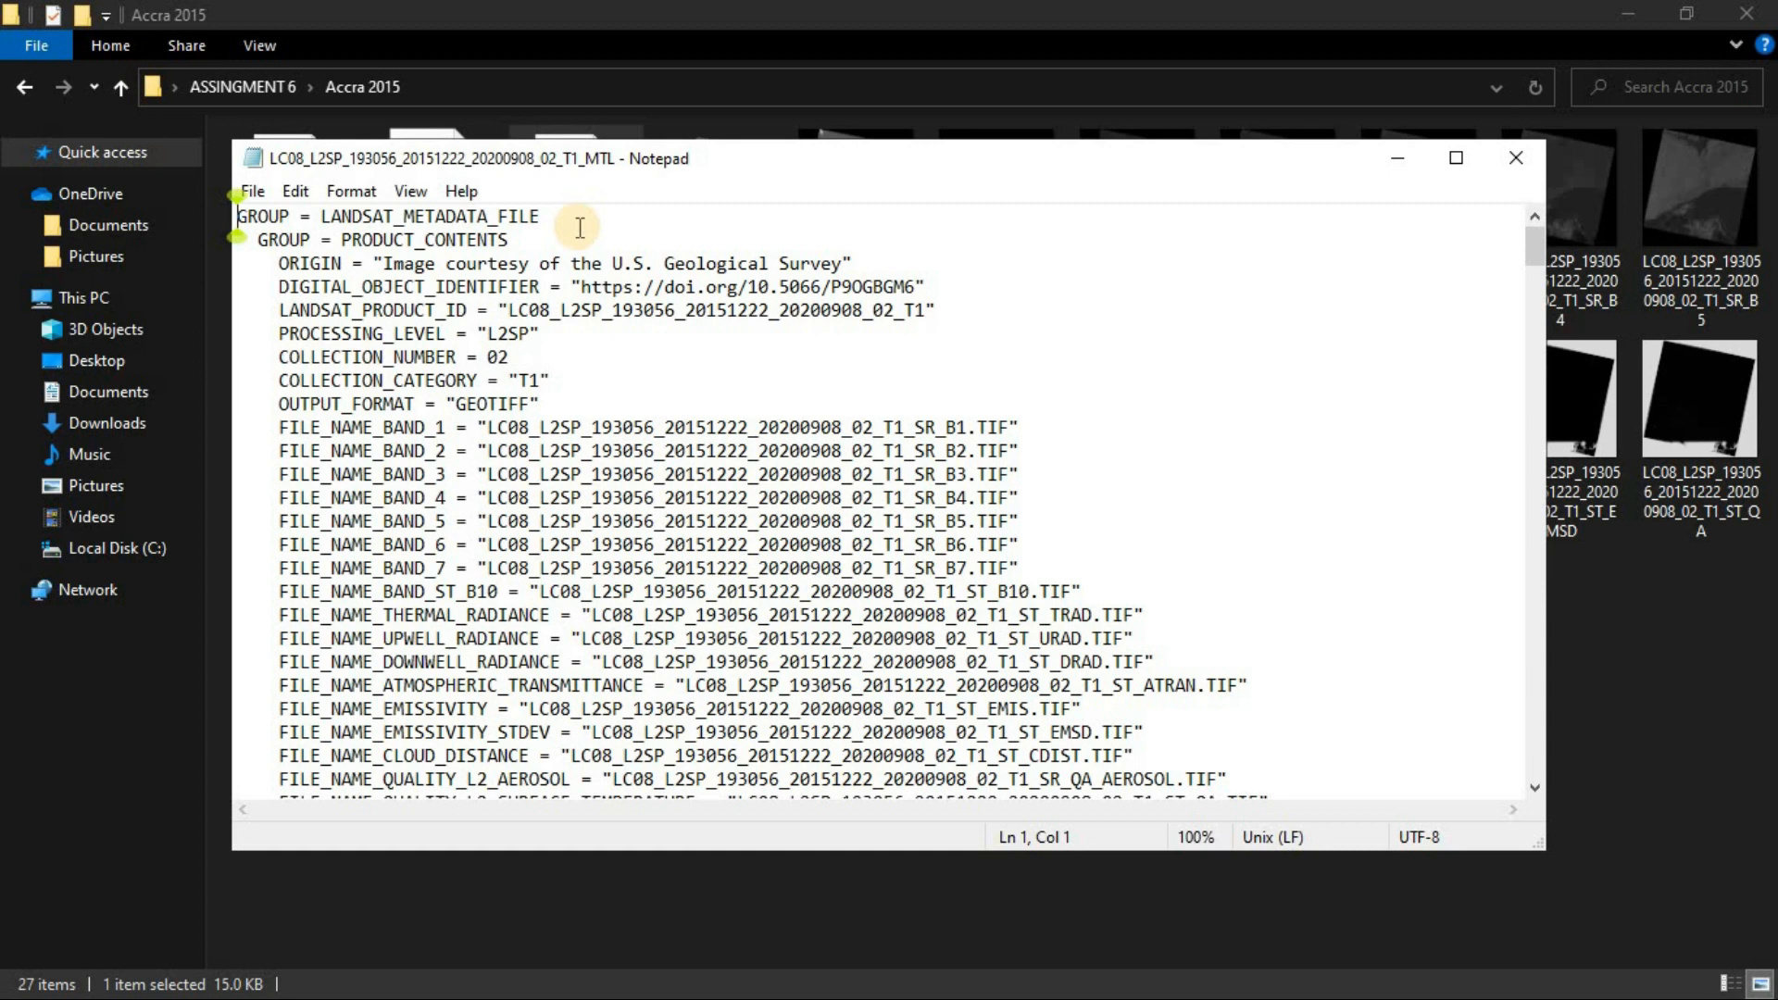
pyautogui.click(1516, 158)
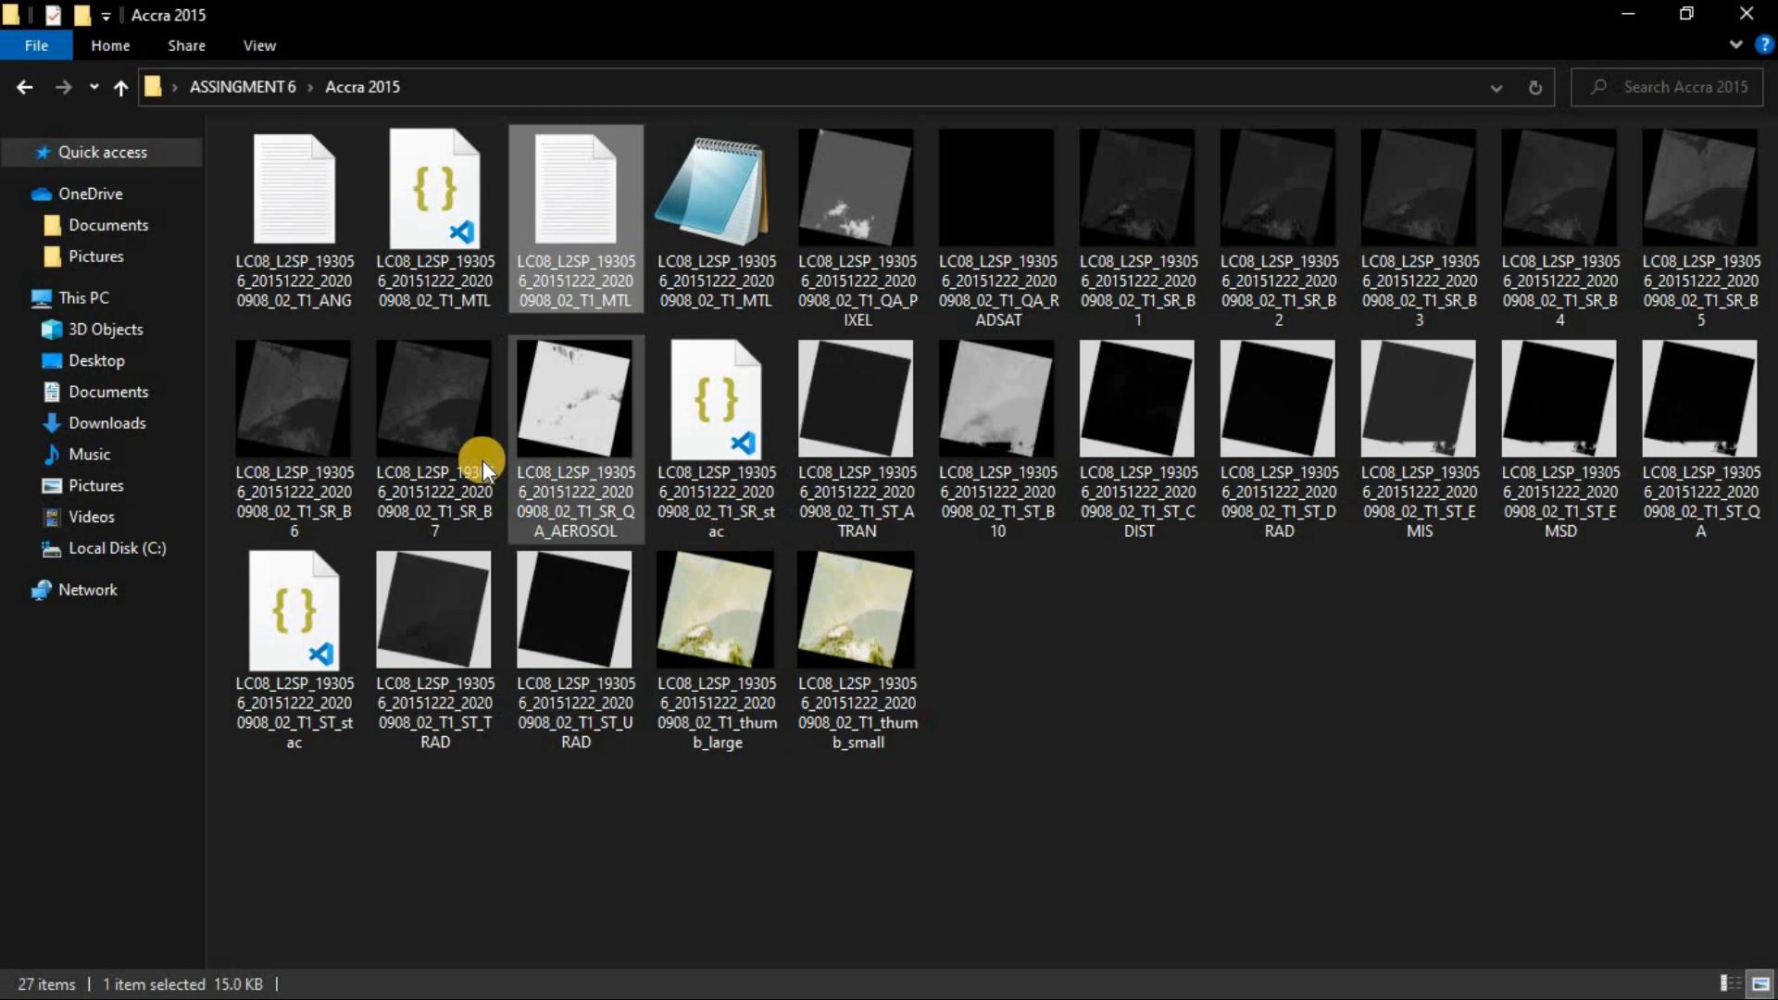
# Reopen the MTL text file and change LANDSAT_METADATA_FILE in its first line to L1_METADATA_FILE
pyautogui.doubleClick(572, 196)
pyautogui.click(394, 216)
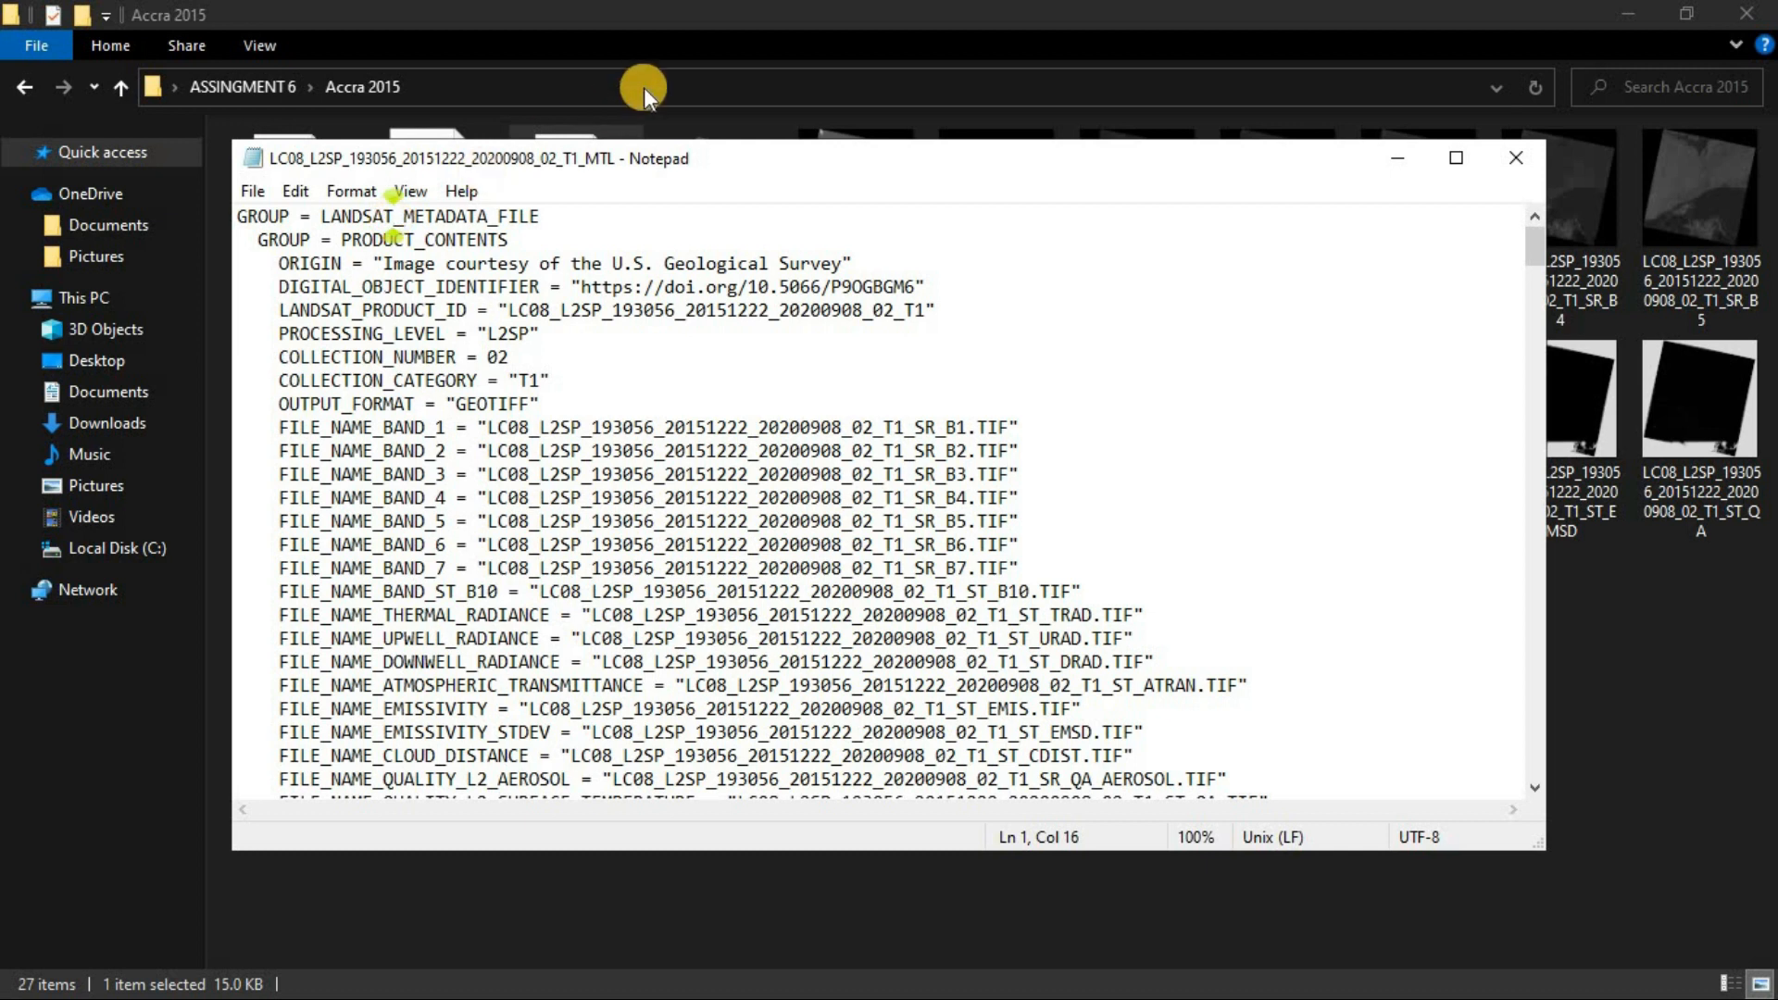
pyautogui.press('BackSpace')
pyautogui.press('BackSpace')
pyautogui.press('BackSpace')
pyautogui.press('BackSpace')
pyautogui.press('BackSpace')
pyautogui.press('BackSpace')
pyautogui.write('1')
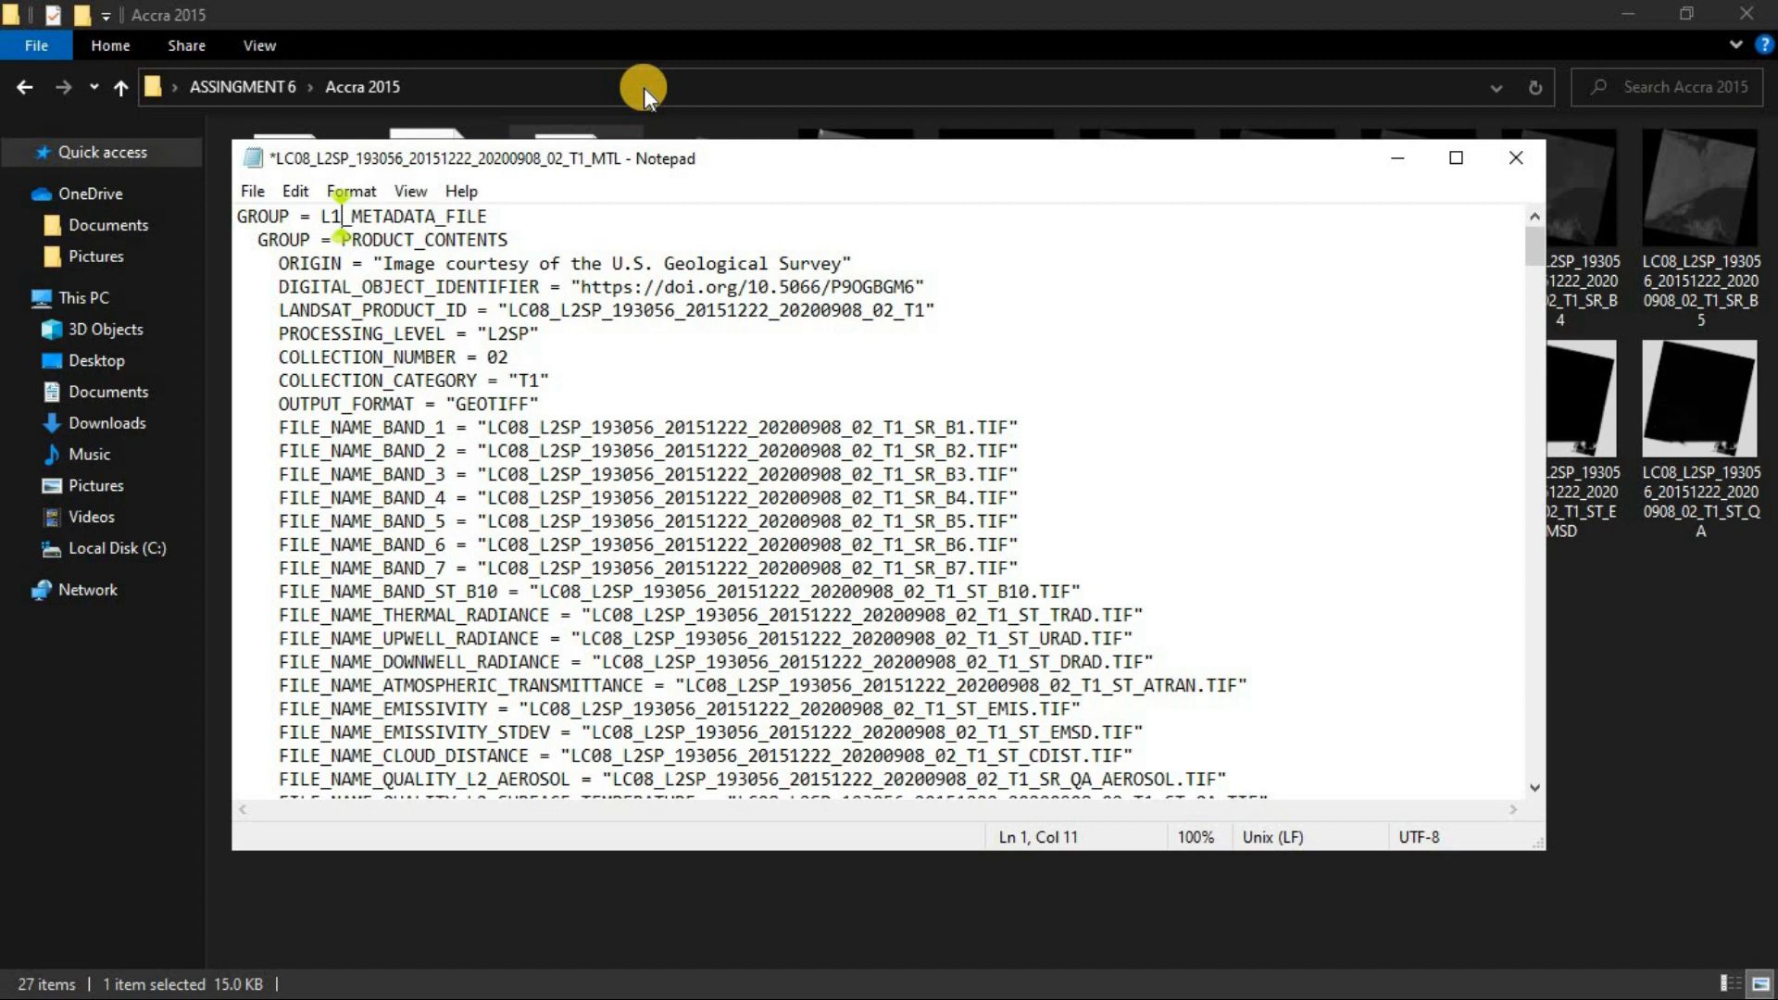
# Save the edited MTL metadata file and close Notepad
pyautogui.hotkey('ctrl', 's')
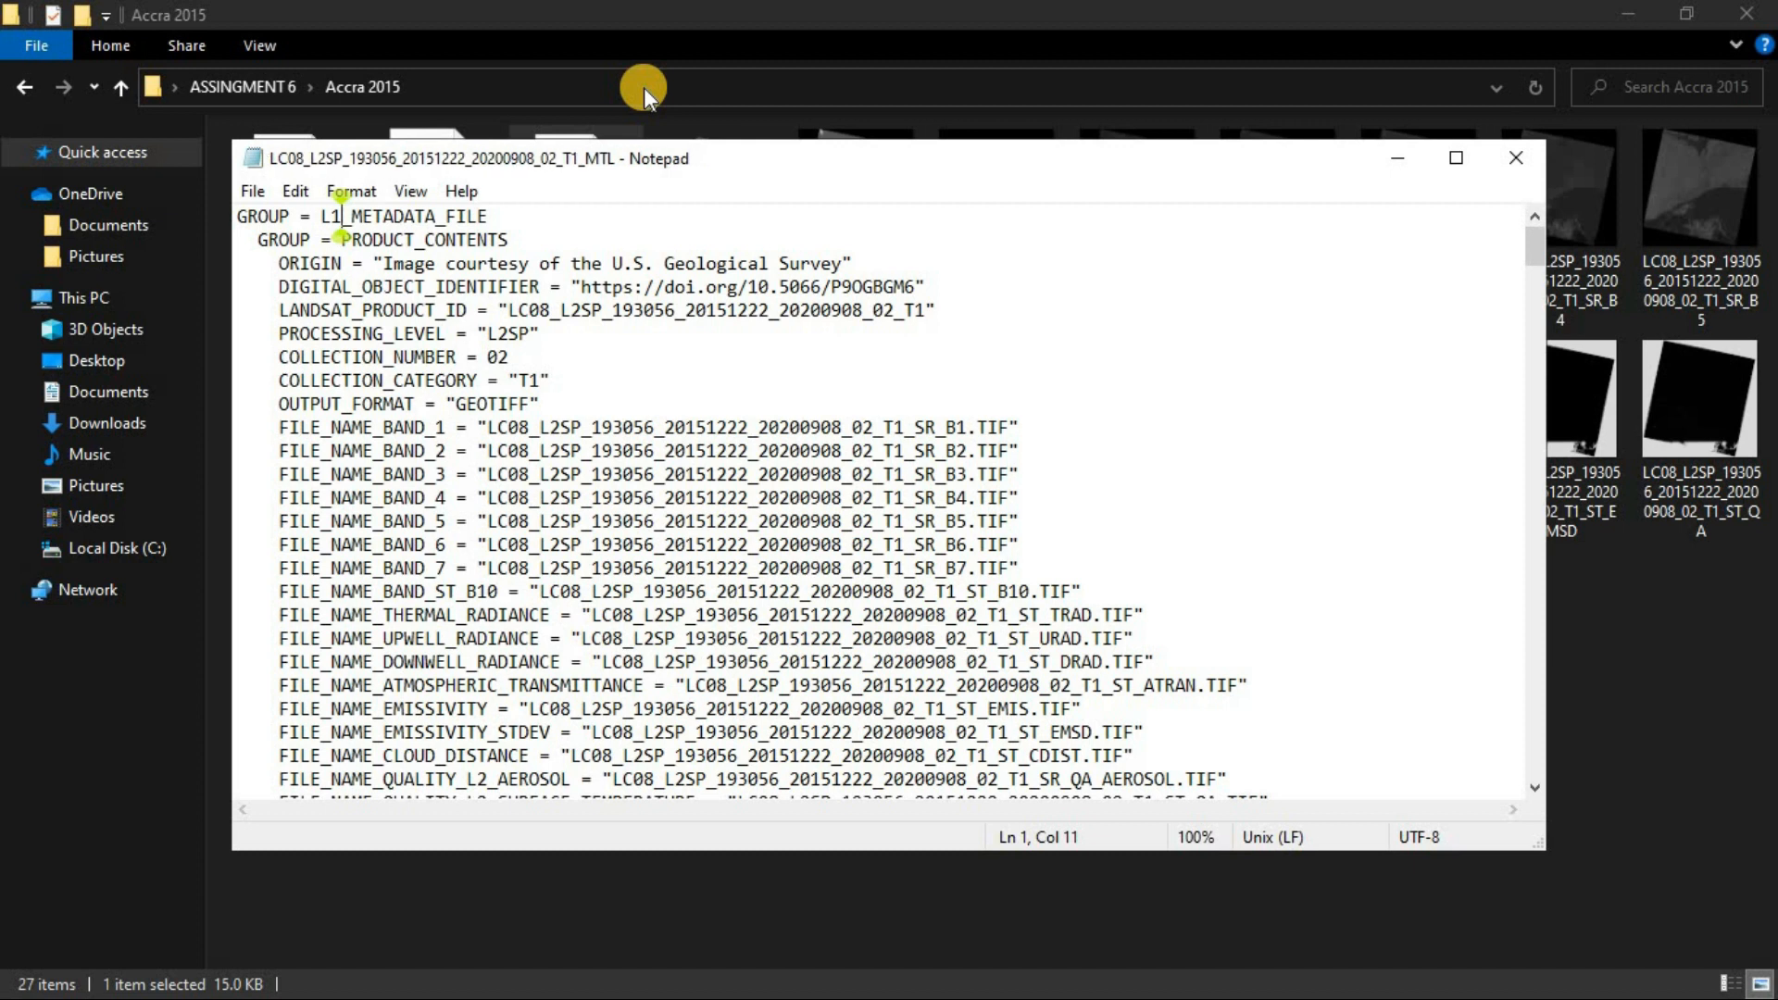
pyautogui.click(259, 192)
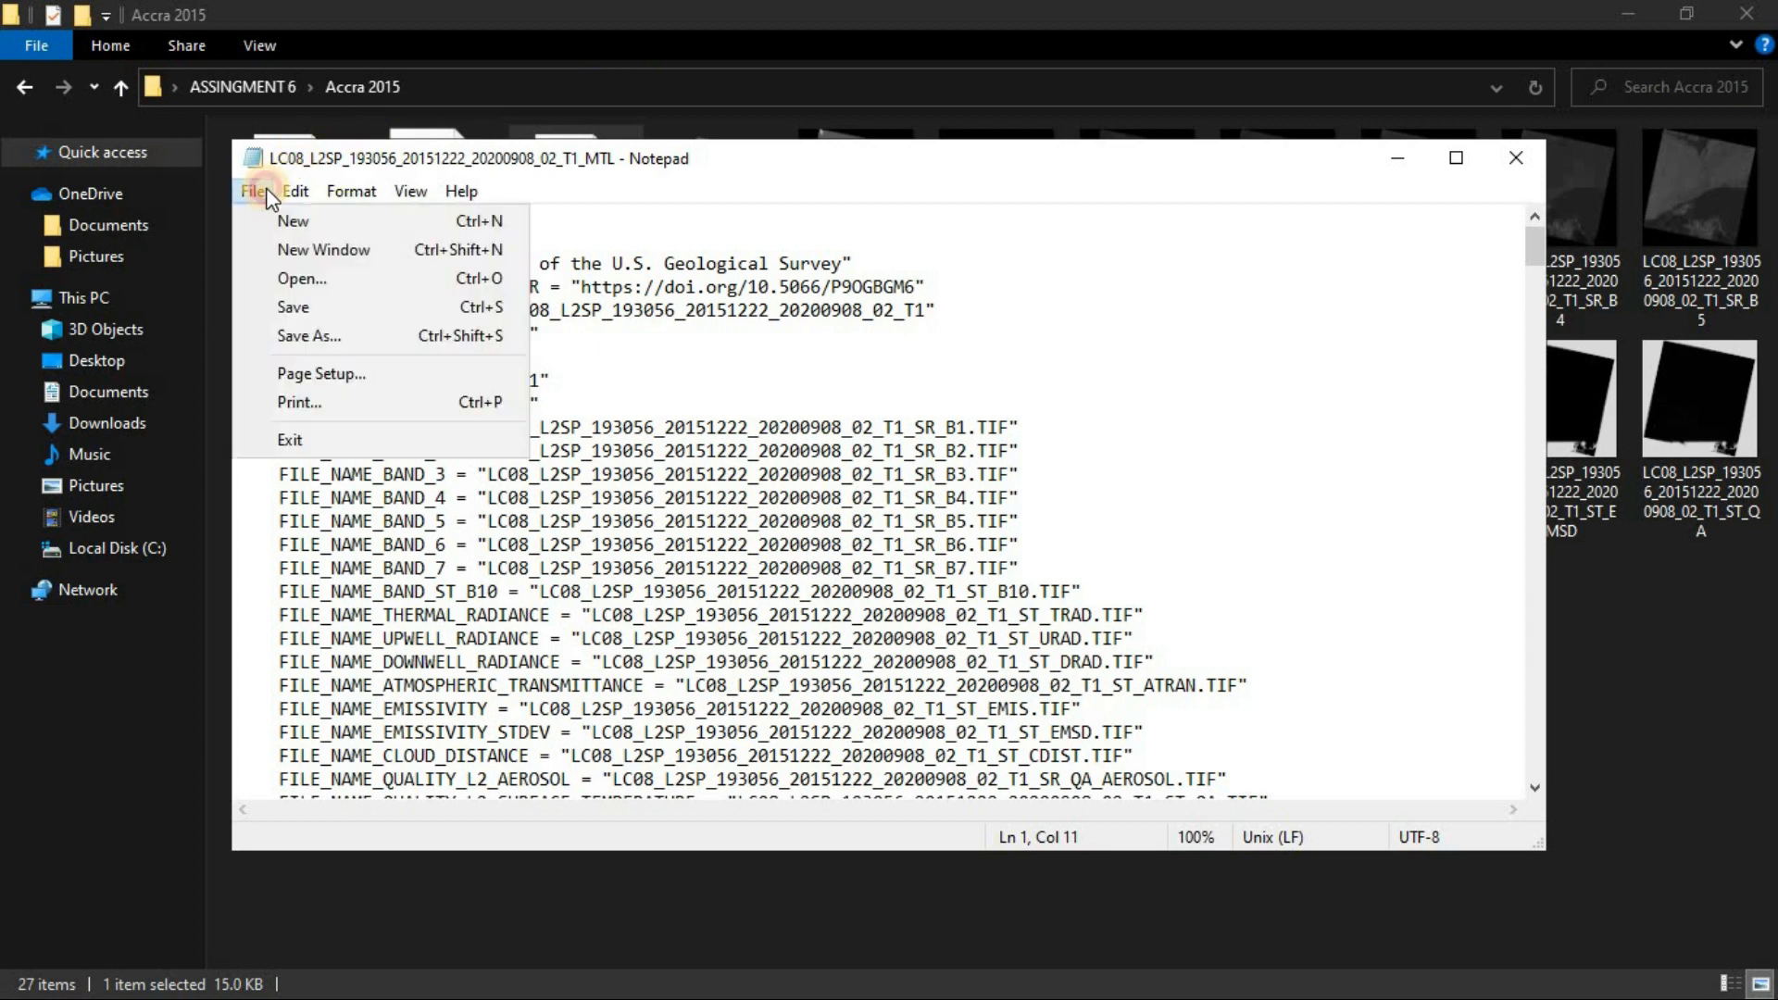
pyautogui.click(310, 305)
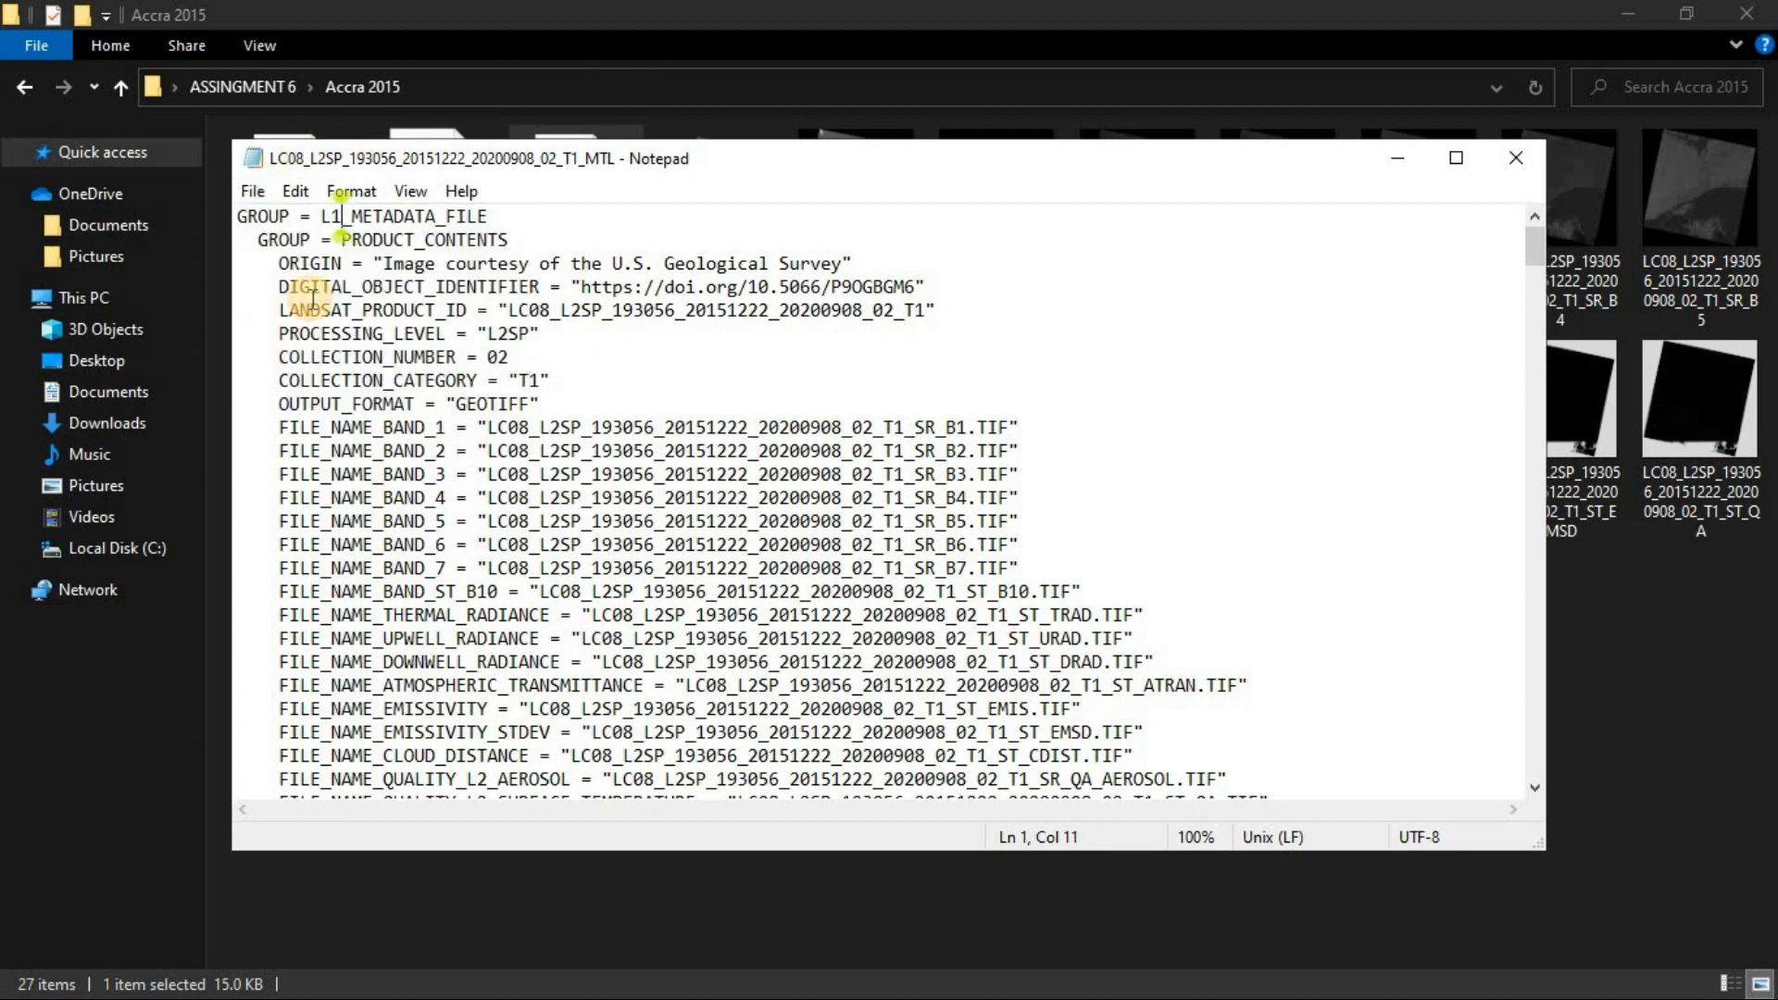
pyautogui.click(1512, 153)
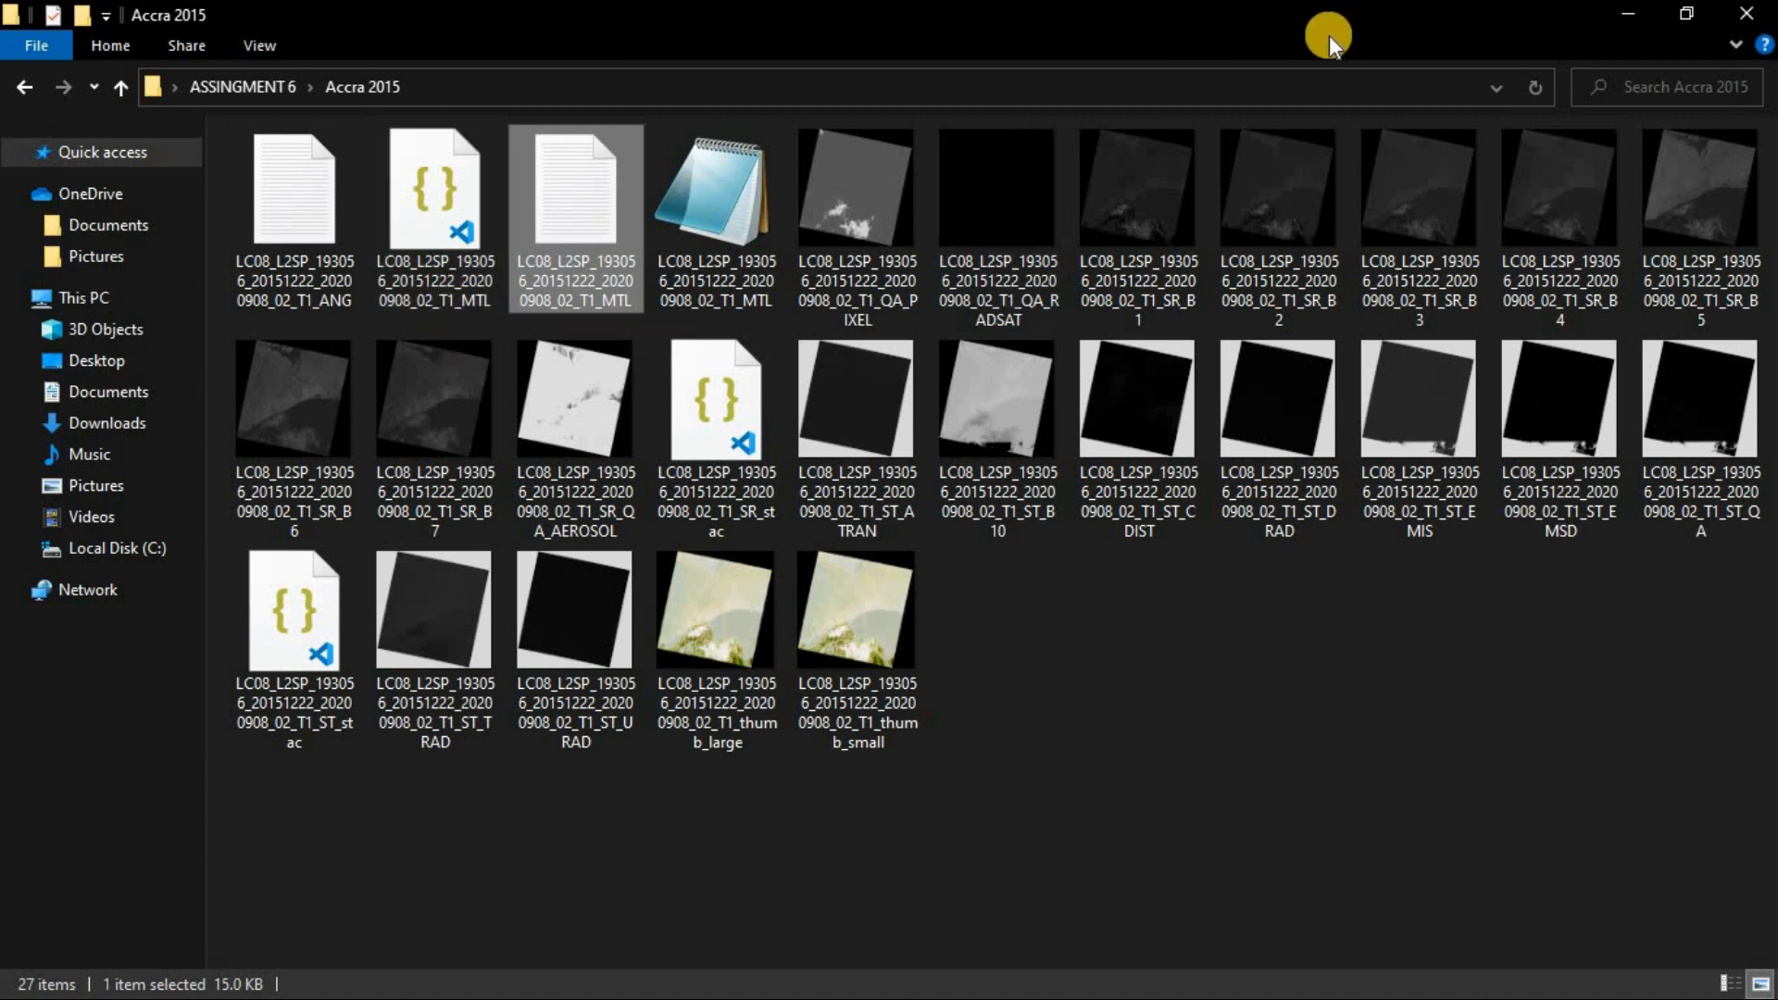
# Minimise the folder window, switch to ENVI, and open the LC08_L2SP_193056_20151222_20200908_02_T1_MTL text file from the Accra 2015 folder
pyautogui.click(1616, 18)
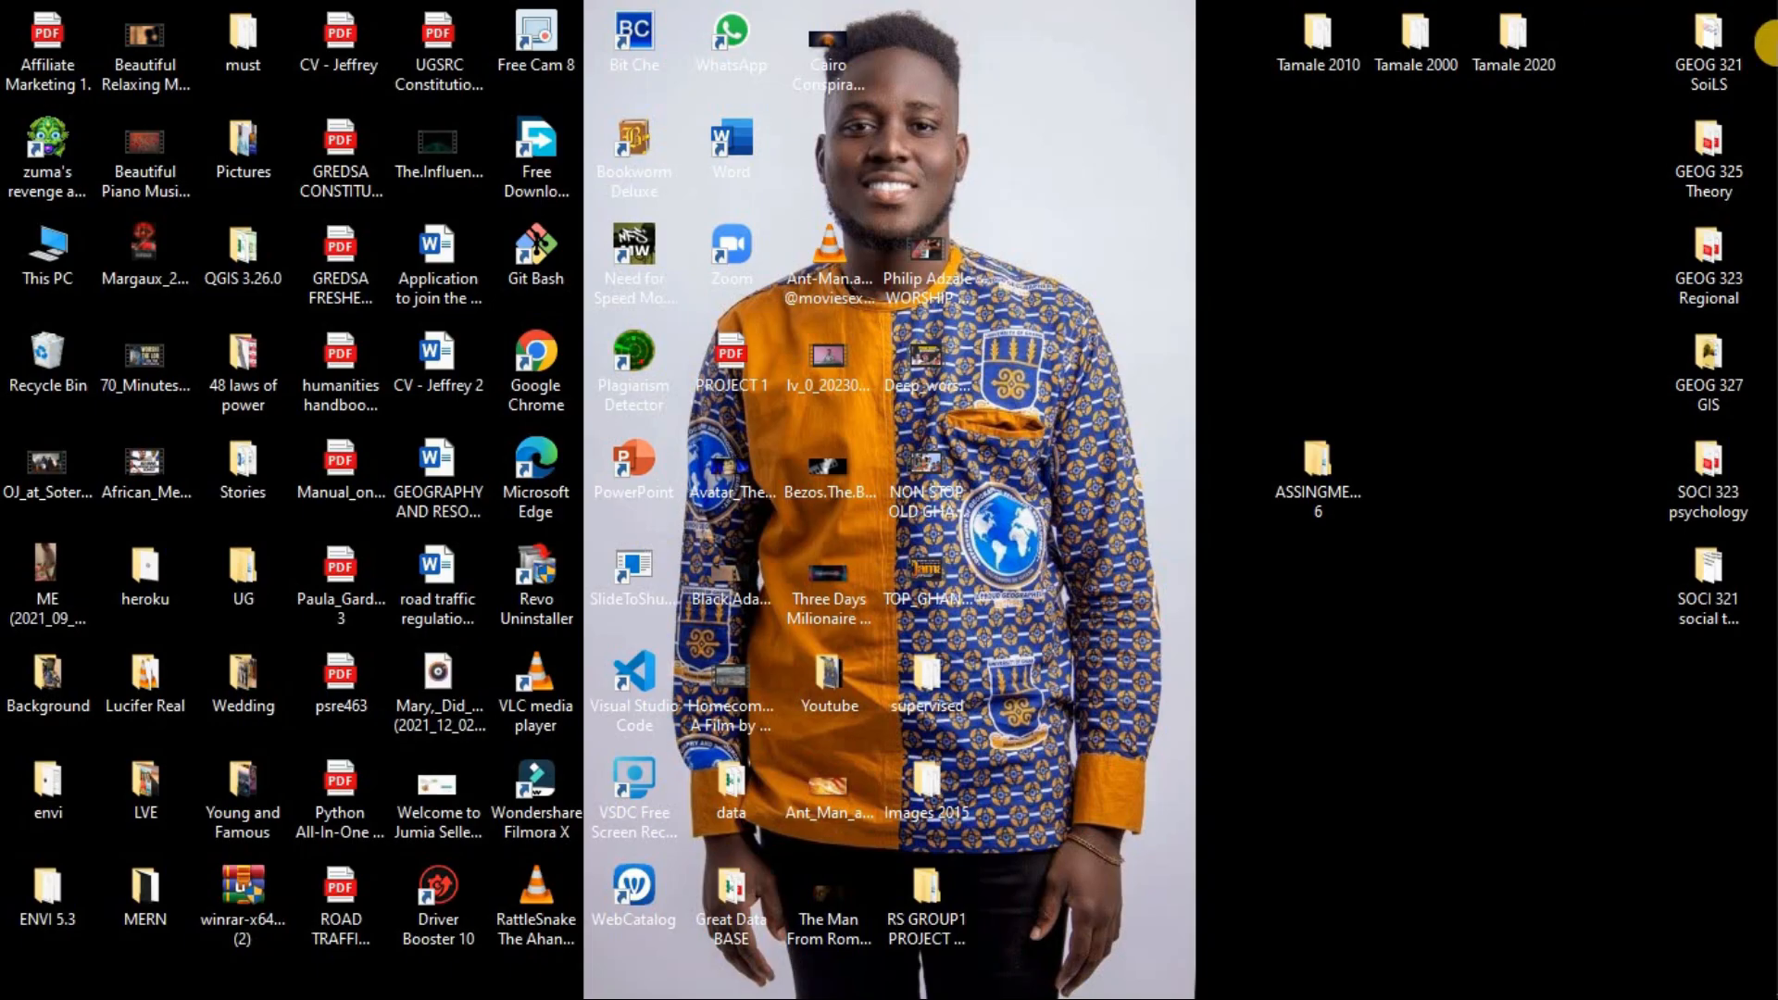
pyautogui.moveTo(1765, 134)
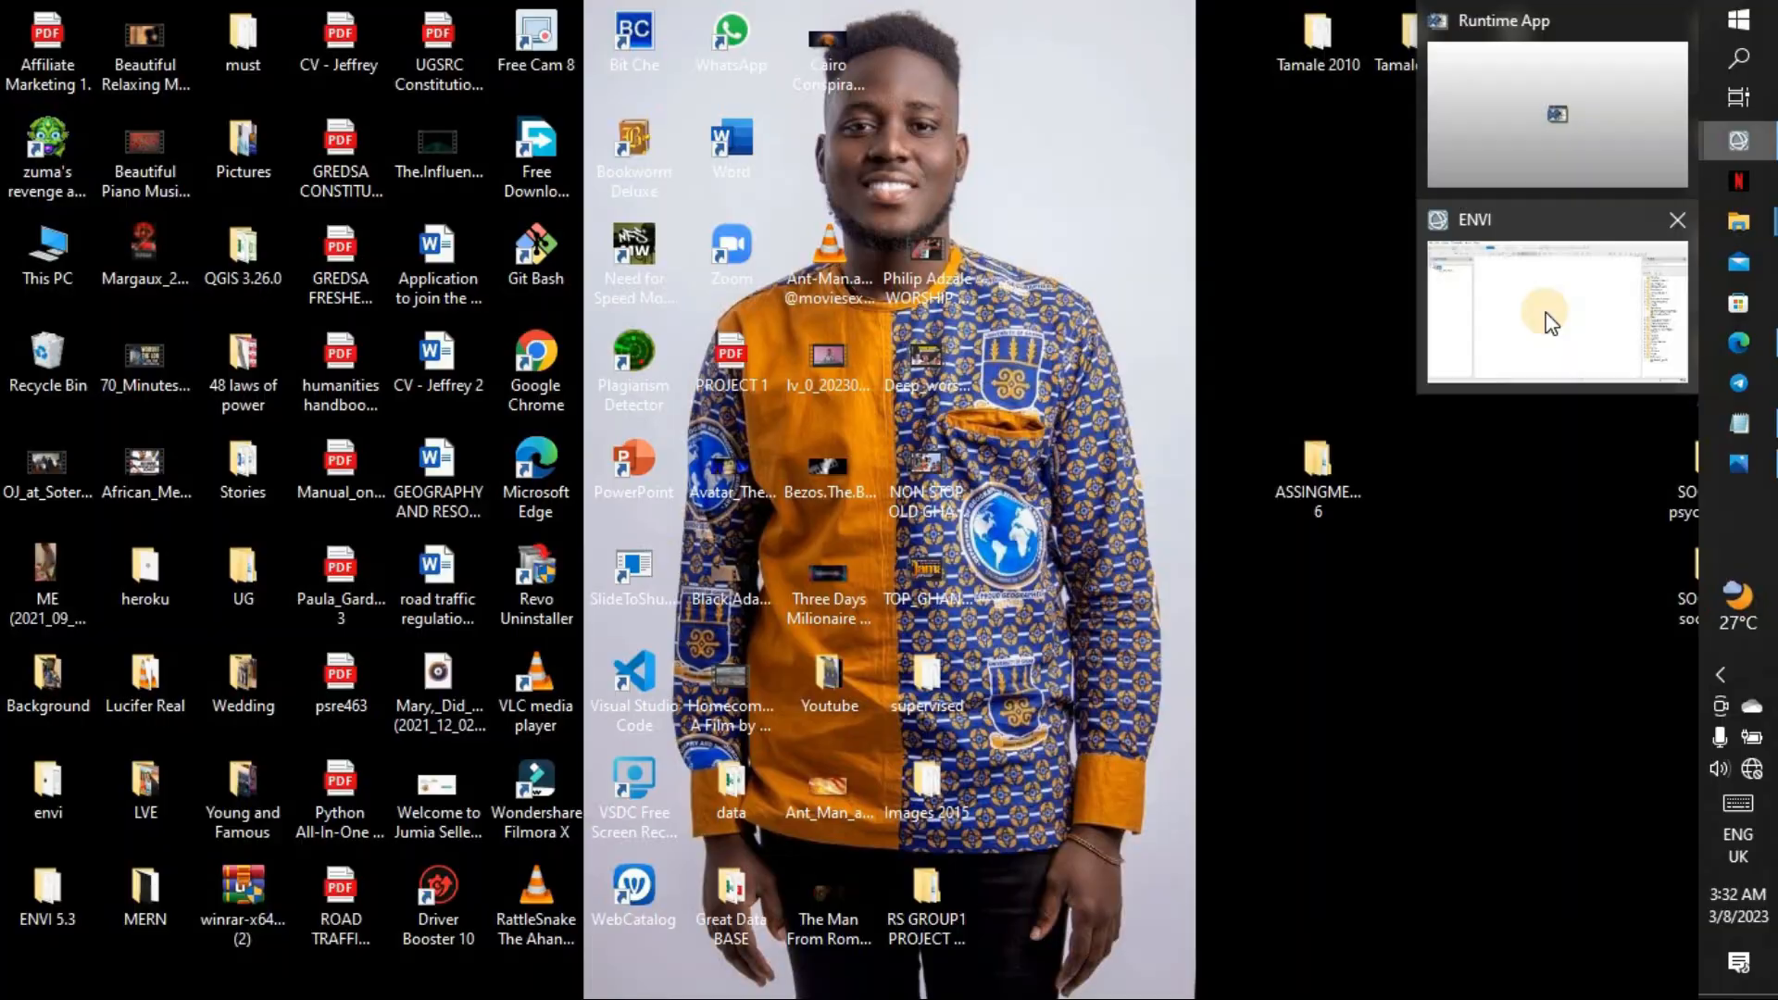
pyautogui.click(1695, 197)
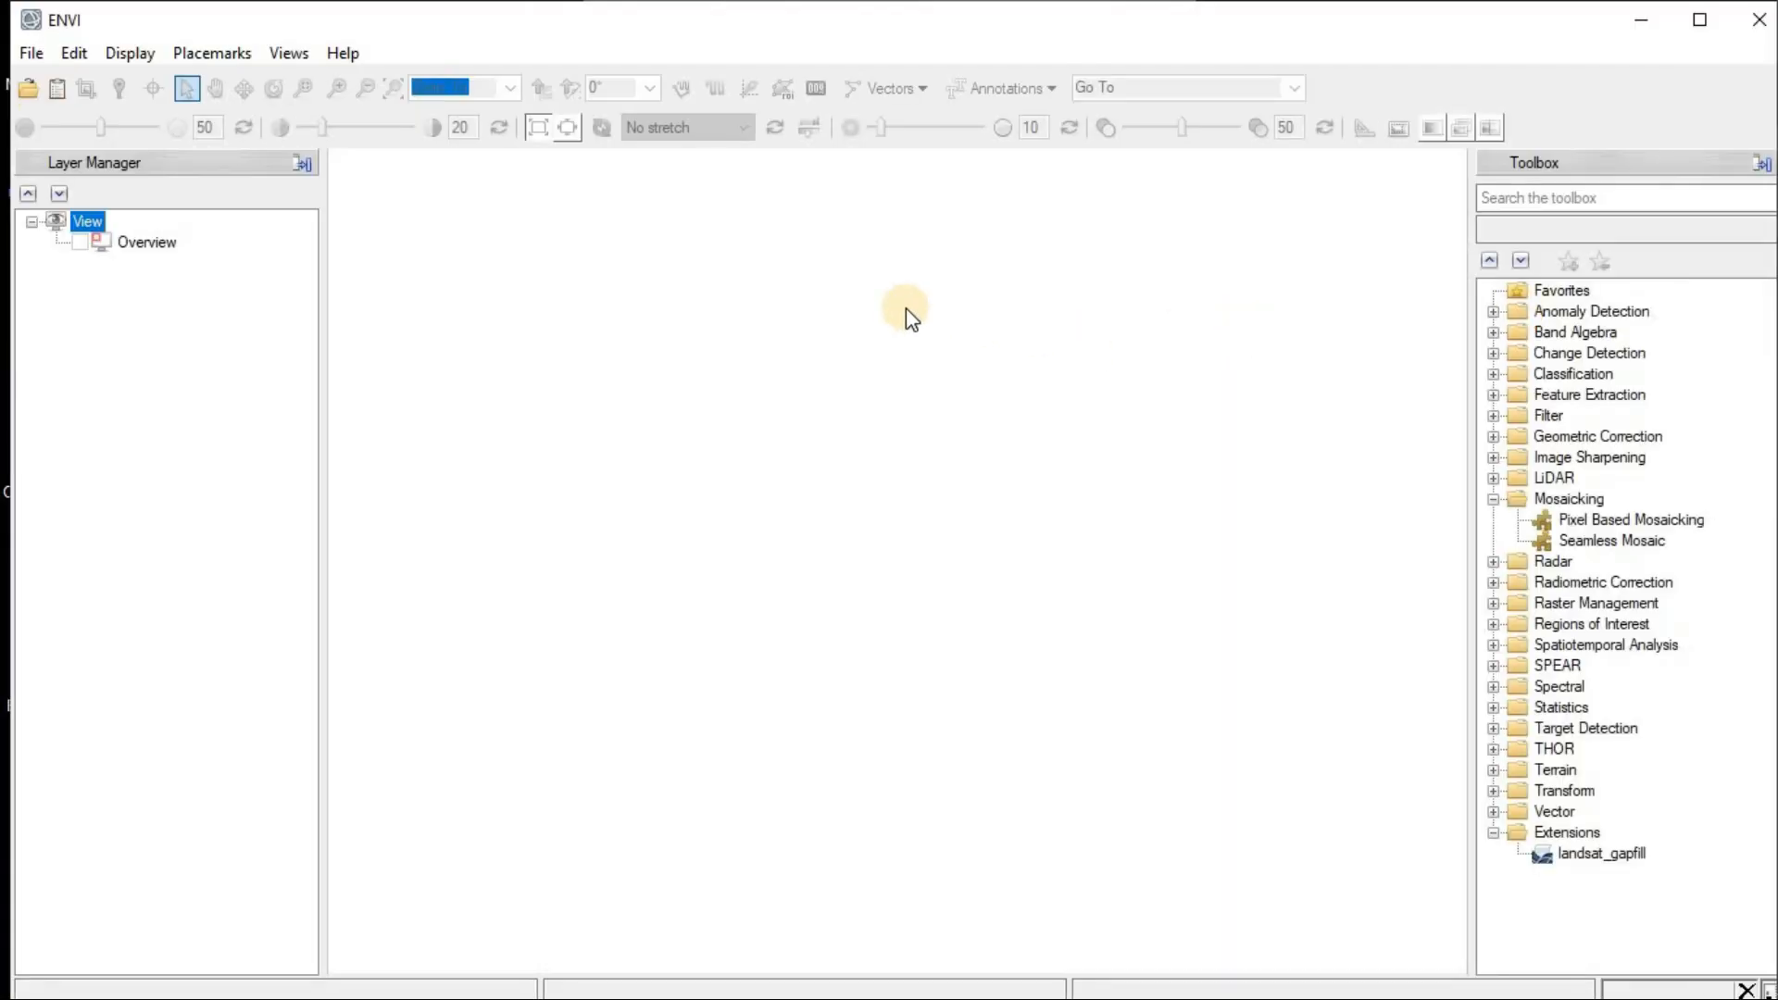
pyautogui.click(37, 54)
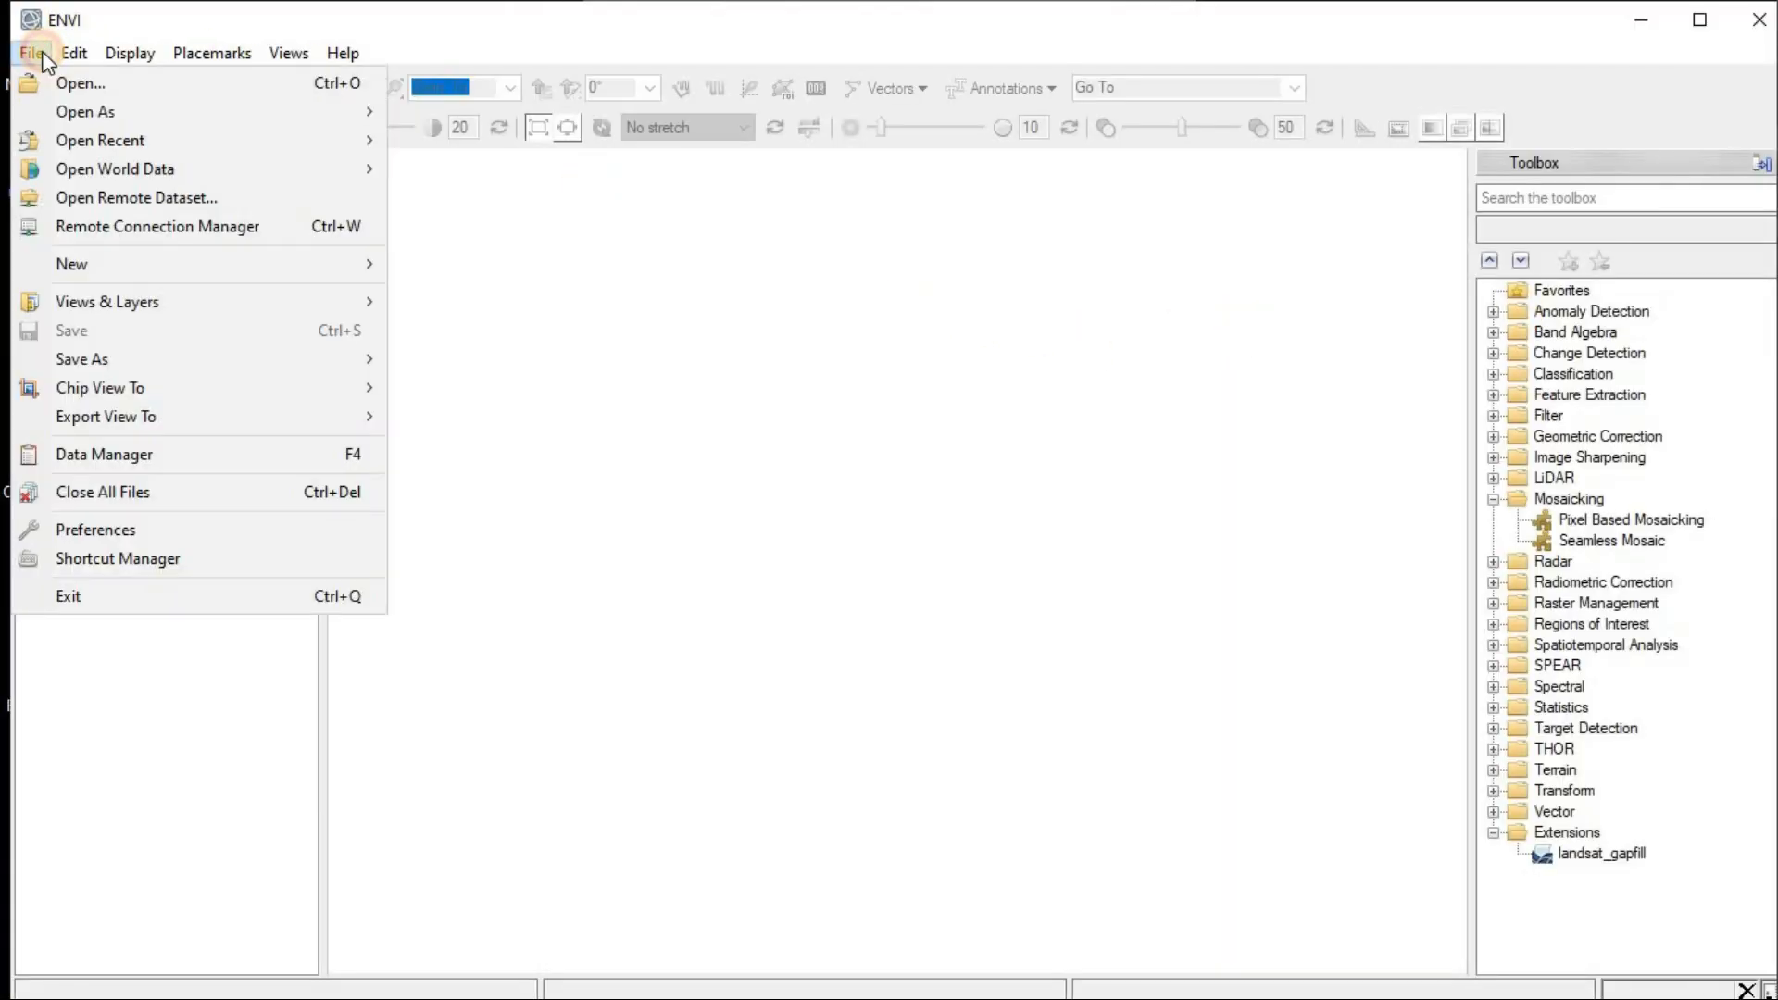
pyautogui.click(65, 79)
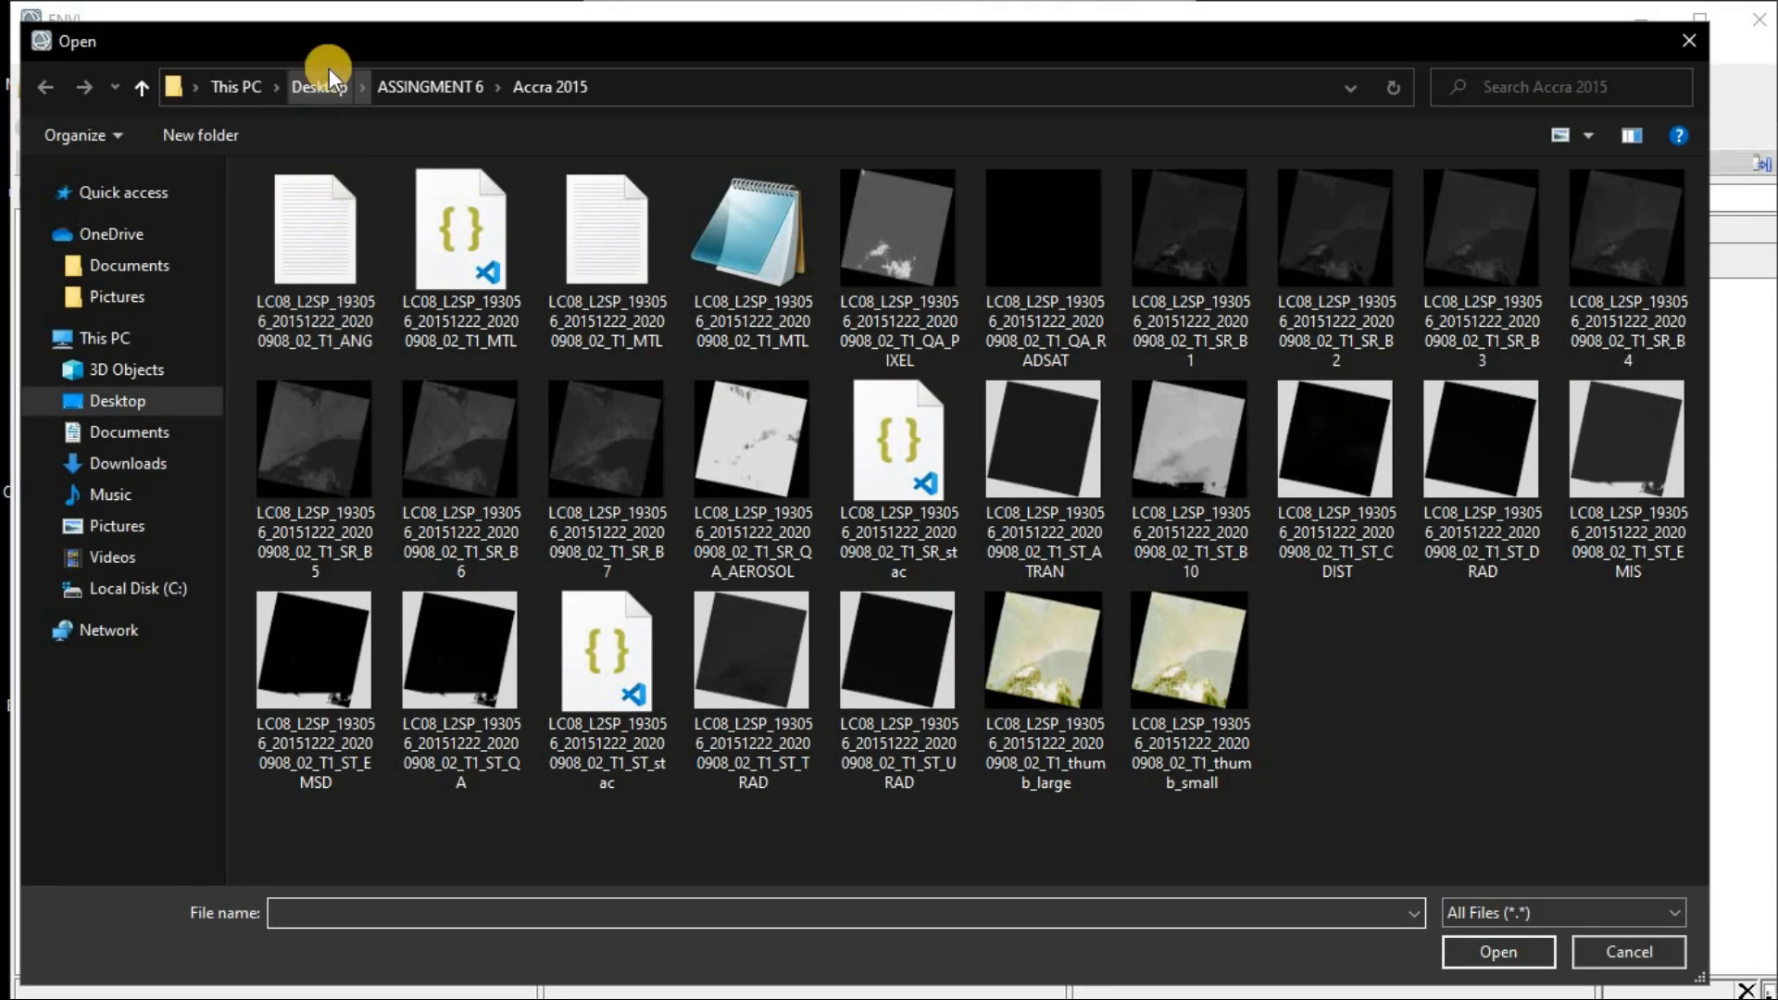
pyautogui.click(424, 81)
pyautogui.doubleClick(383, 200)
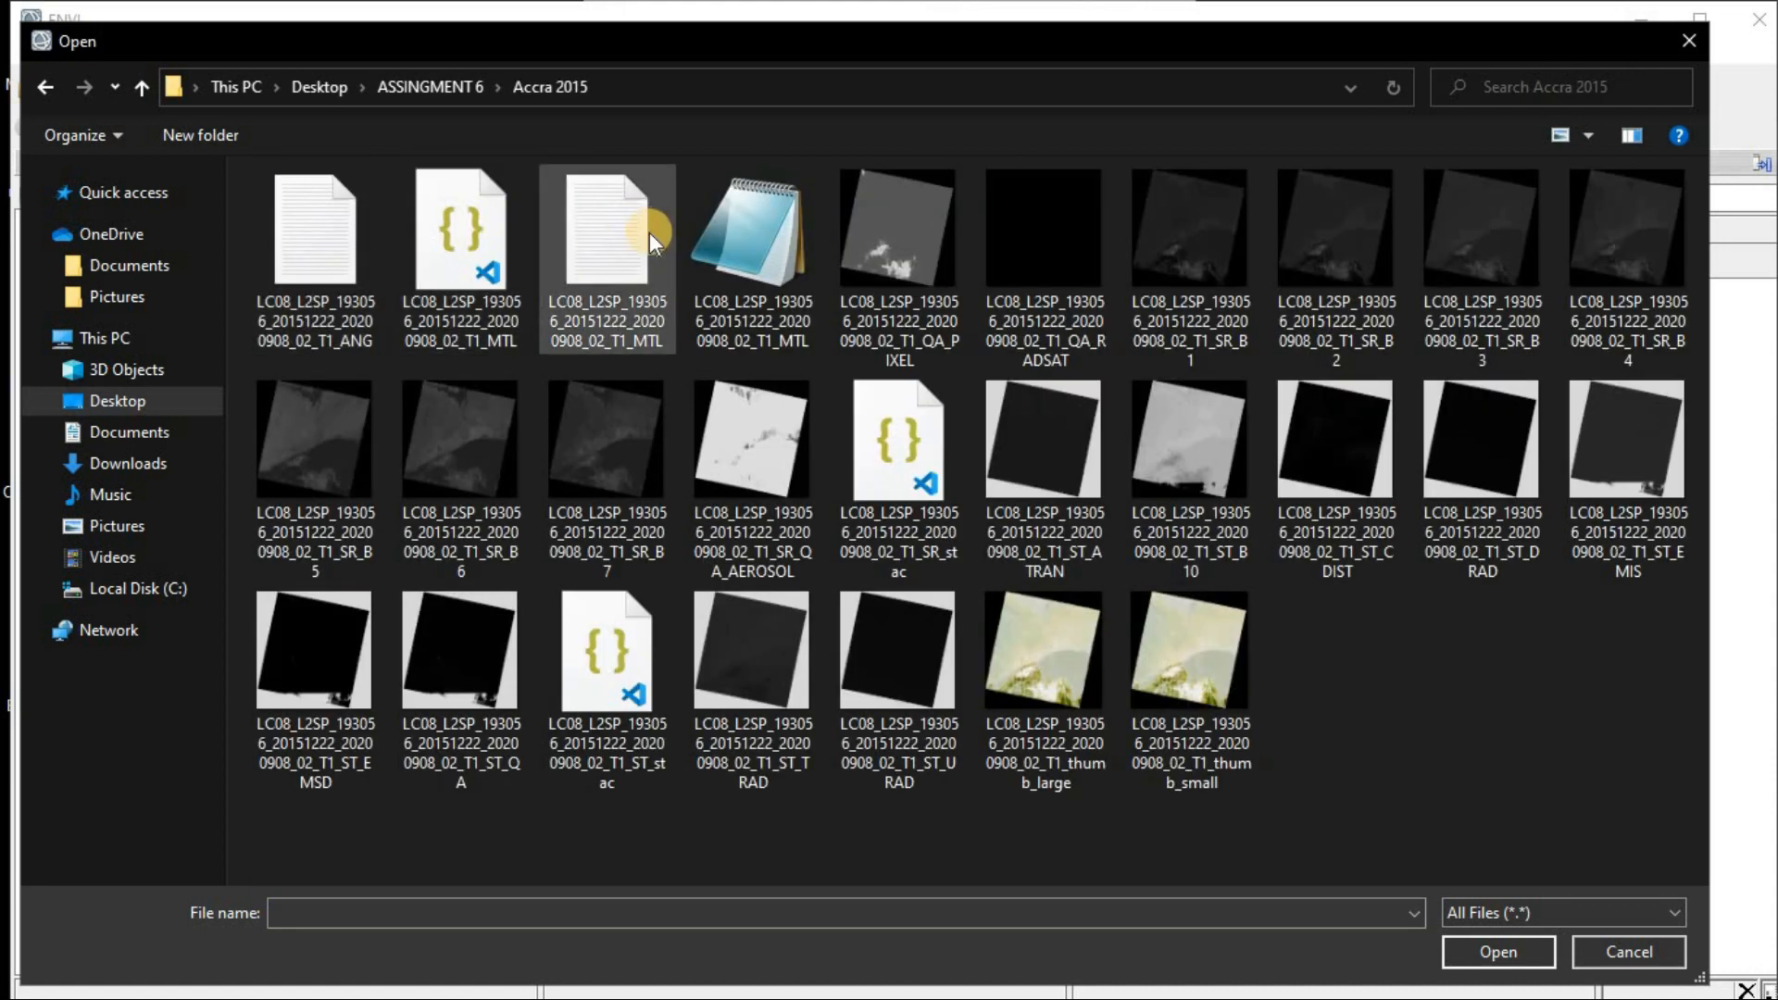
pyautogui.click(619, 239)
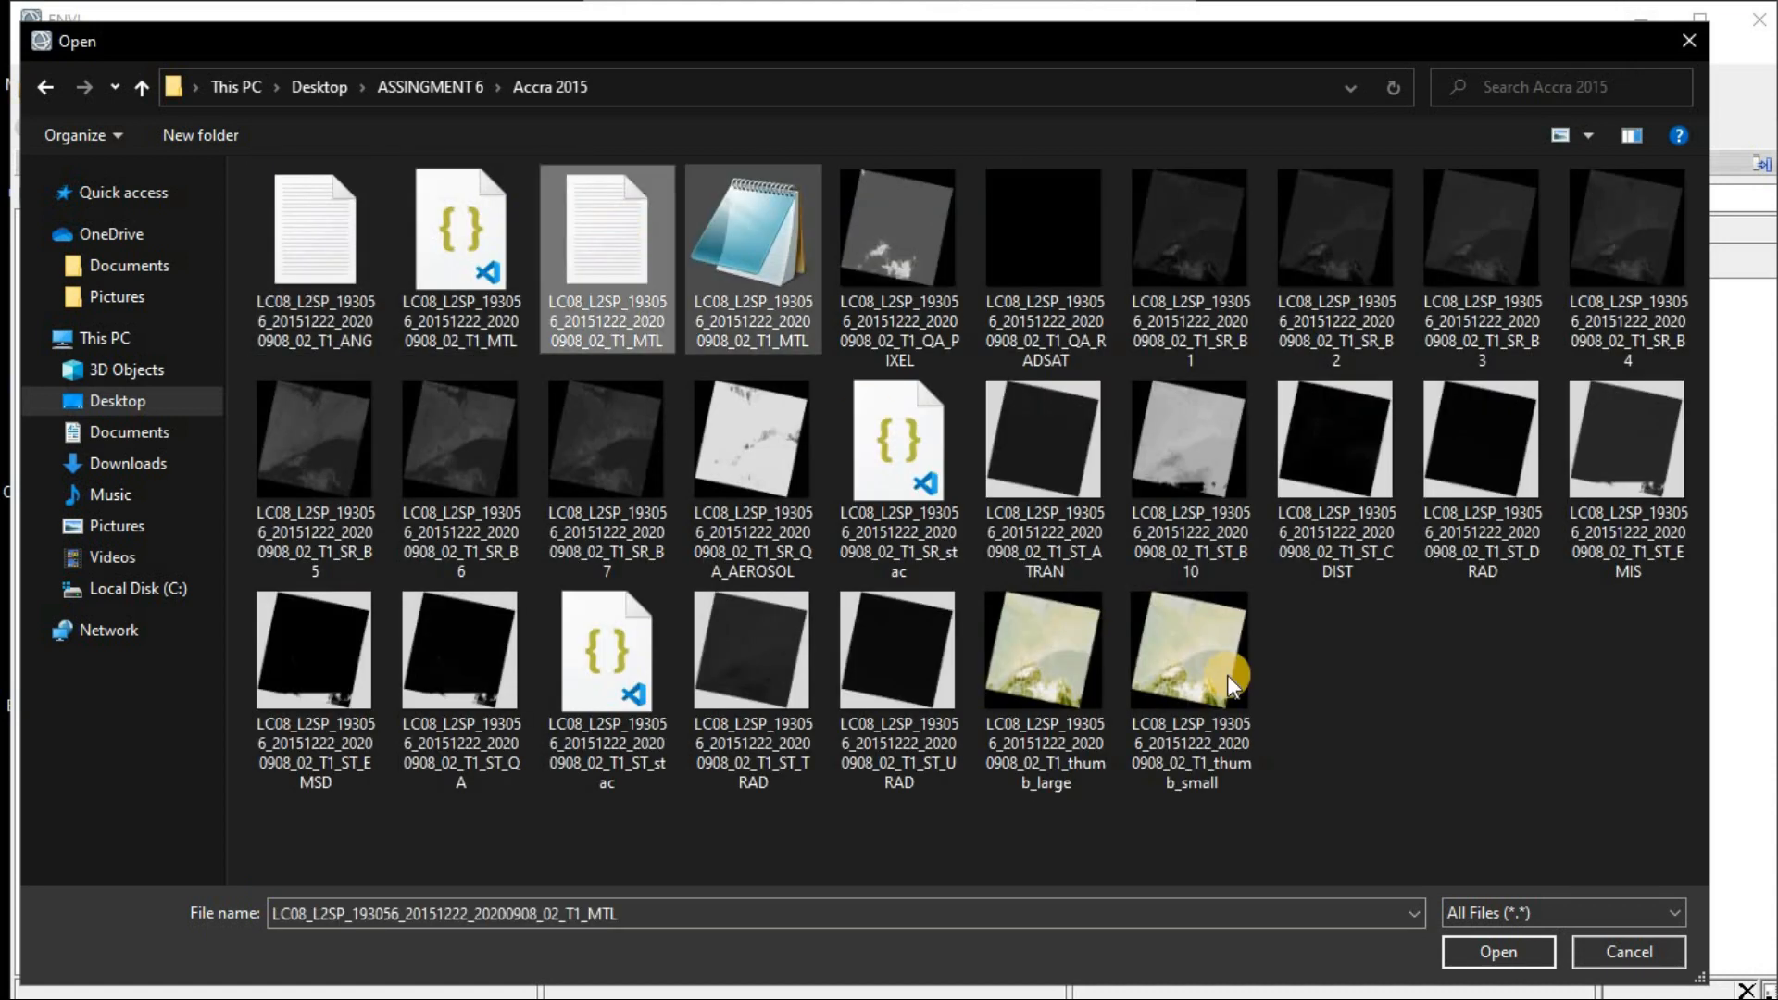
pyautogui.click(1482, 960)
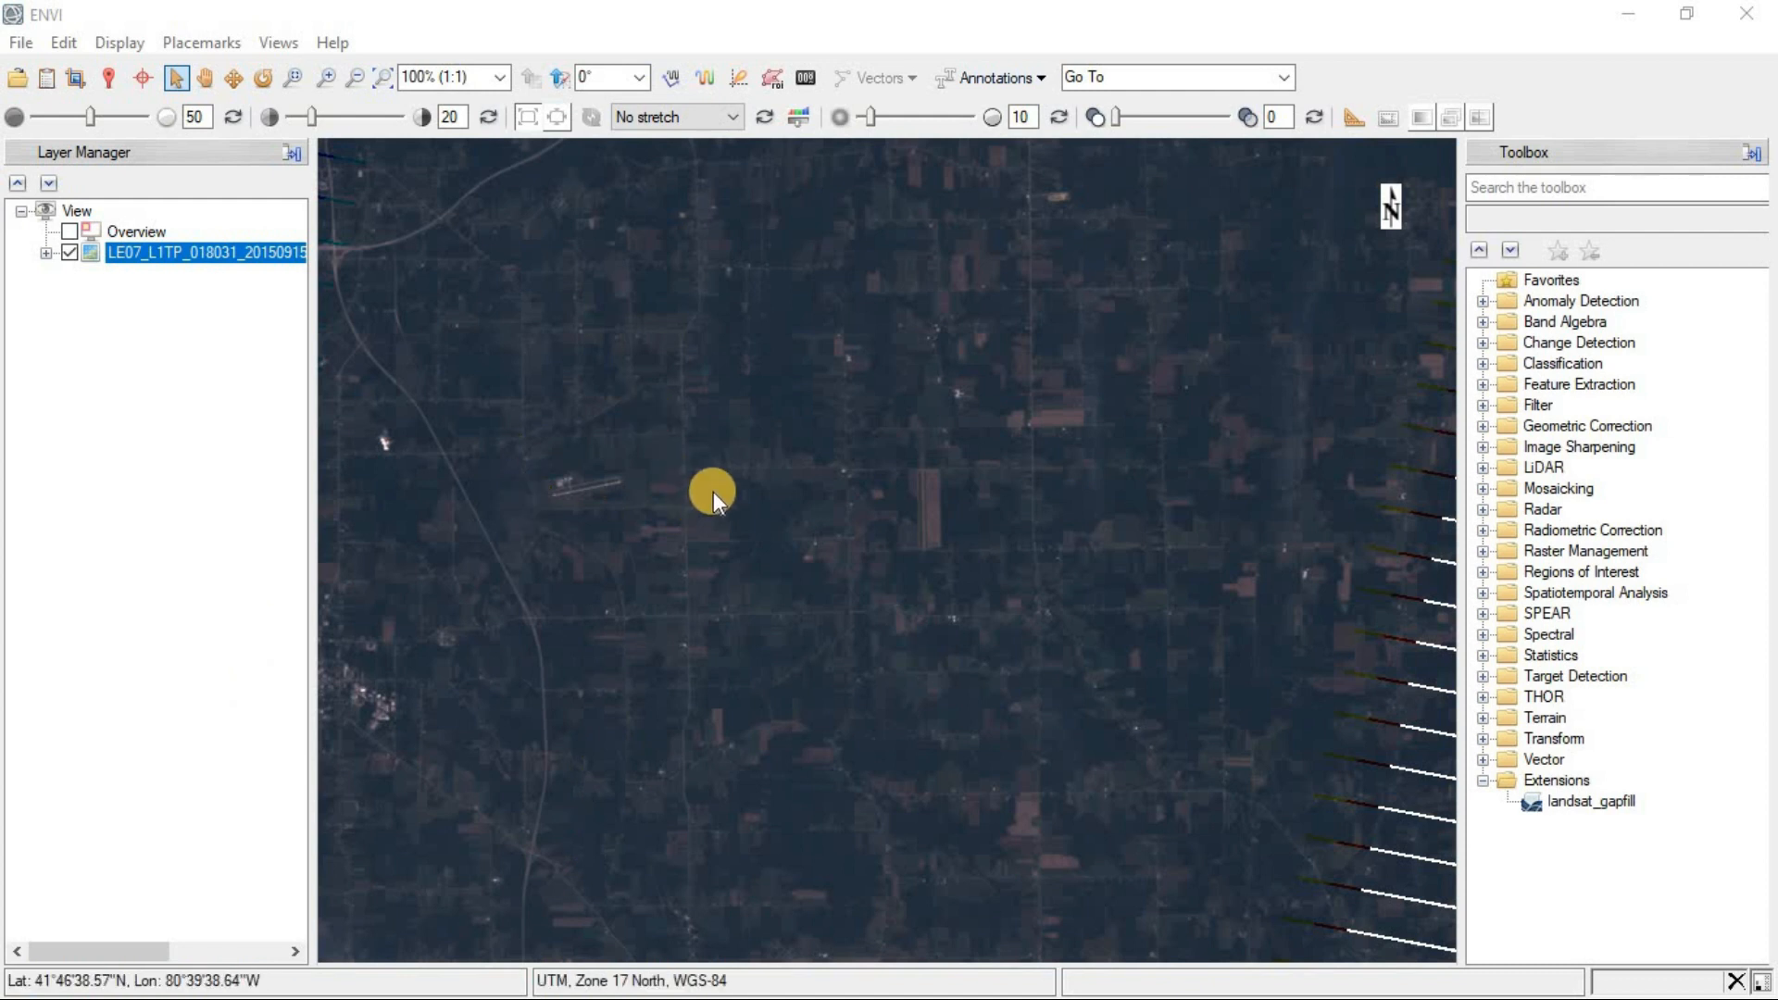
# Launch the landsat_gapfill extension for the striped Landsat 7 image and choose Single file gap fill (triangulation)
pyautogui.click(382, 83)
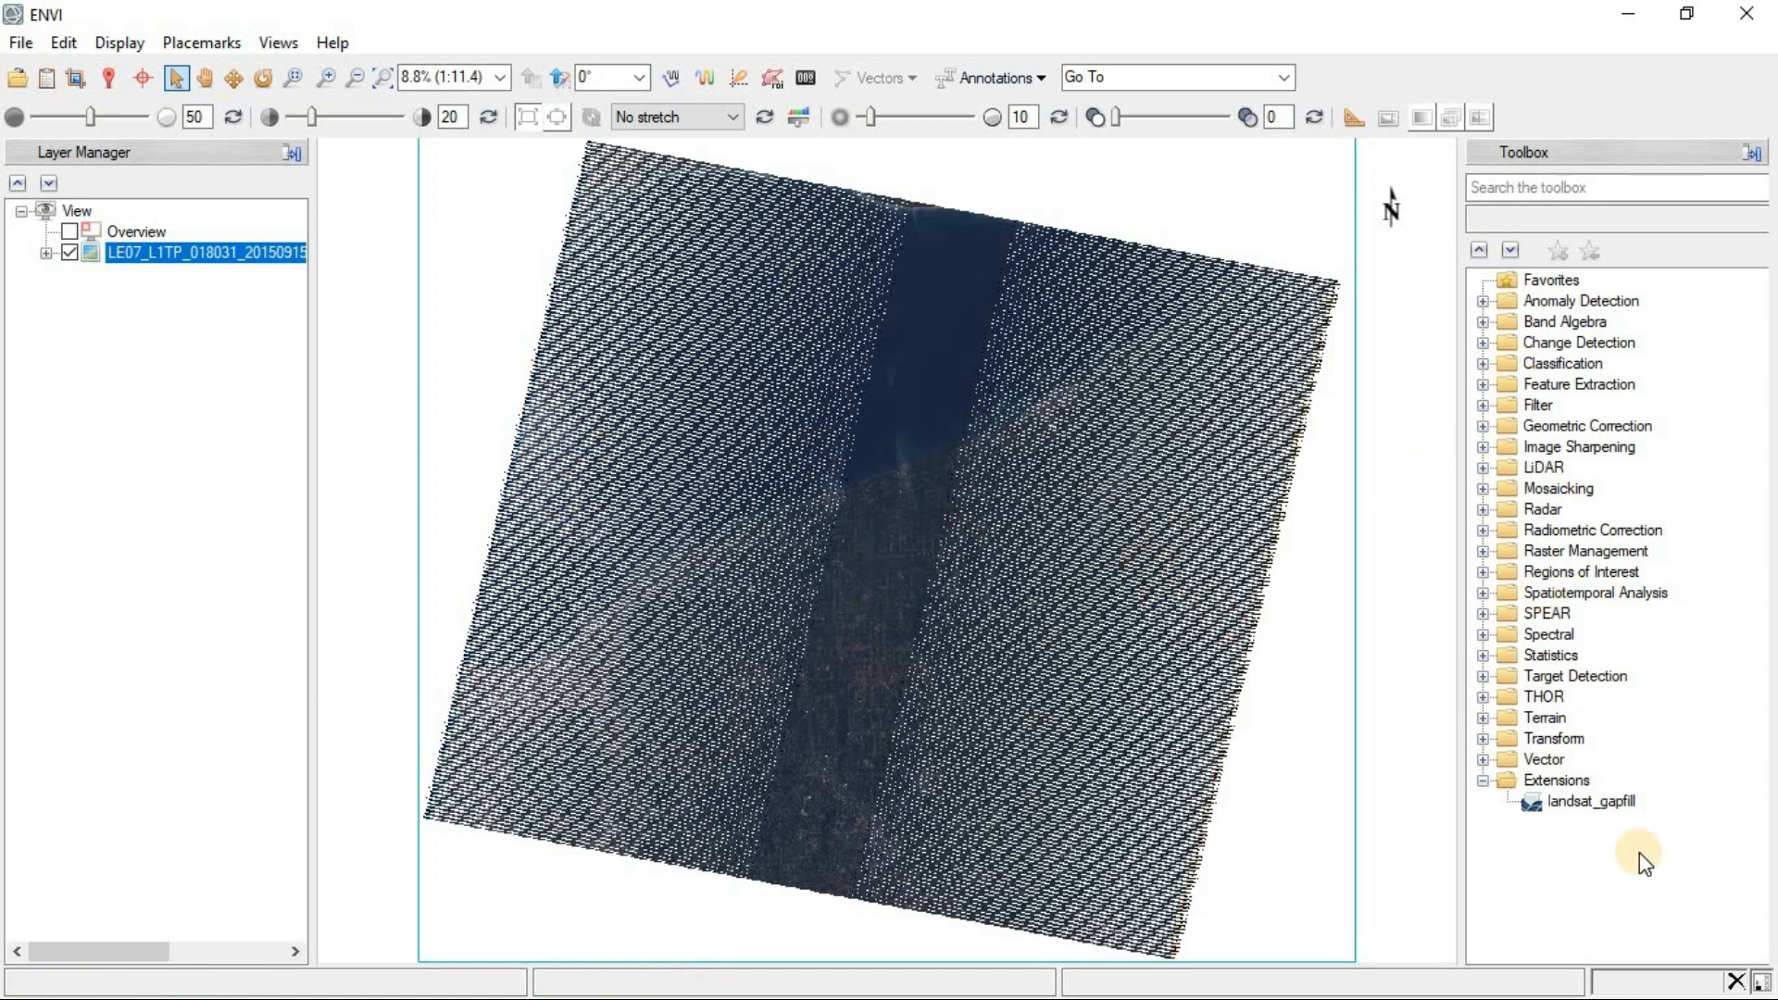
pyautogui.click(1593, 804)
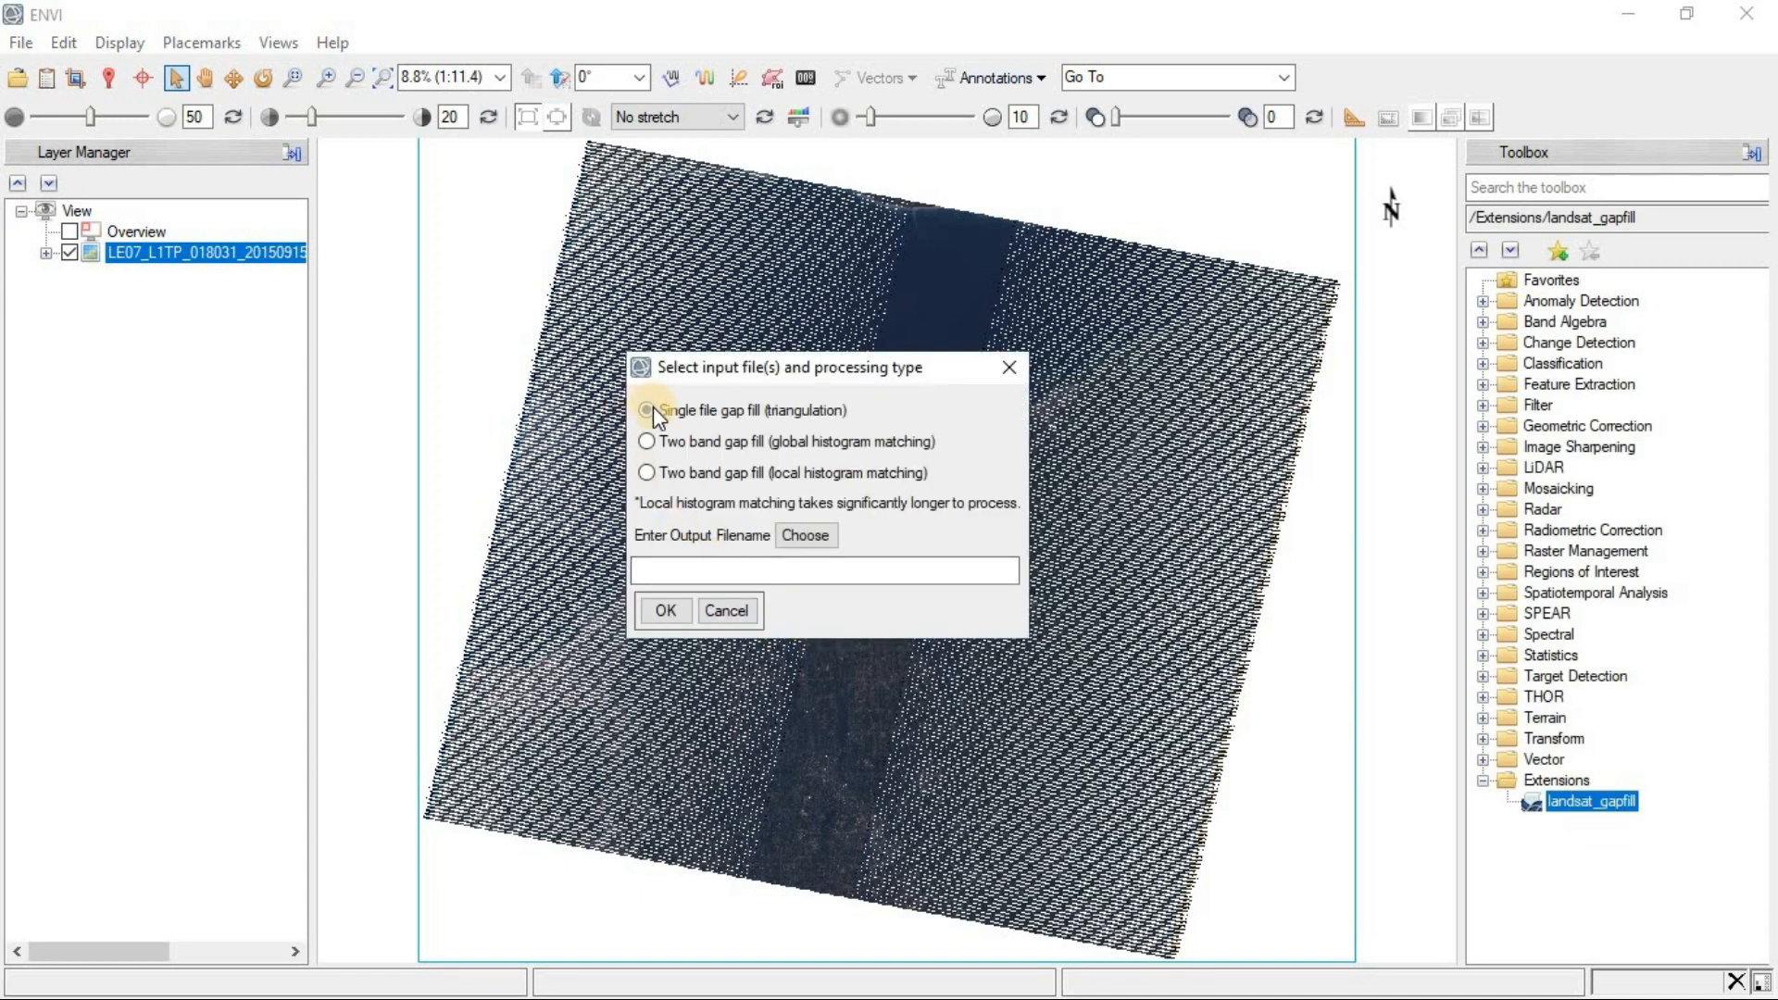
pyautogui.click(653, 409)
# Browse for the gap fill output location and create a new folder inside ASSINGMENT 6 on the desktop
pyautogui.click(812, 535)
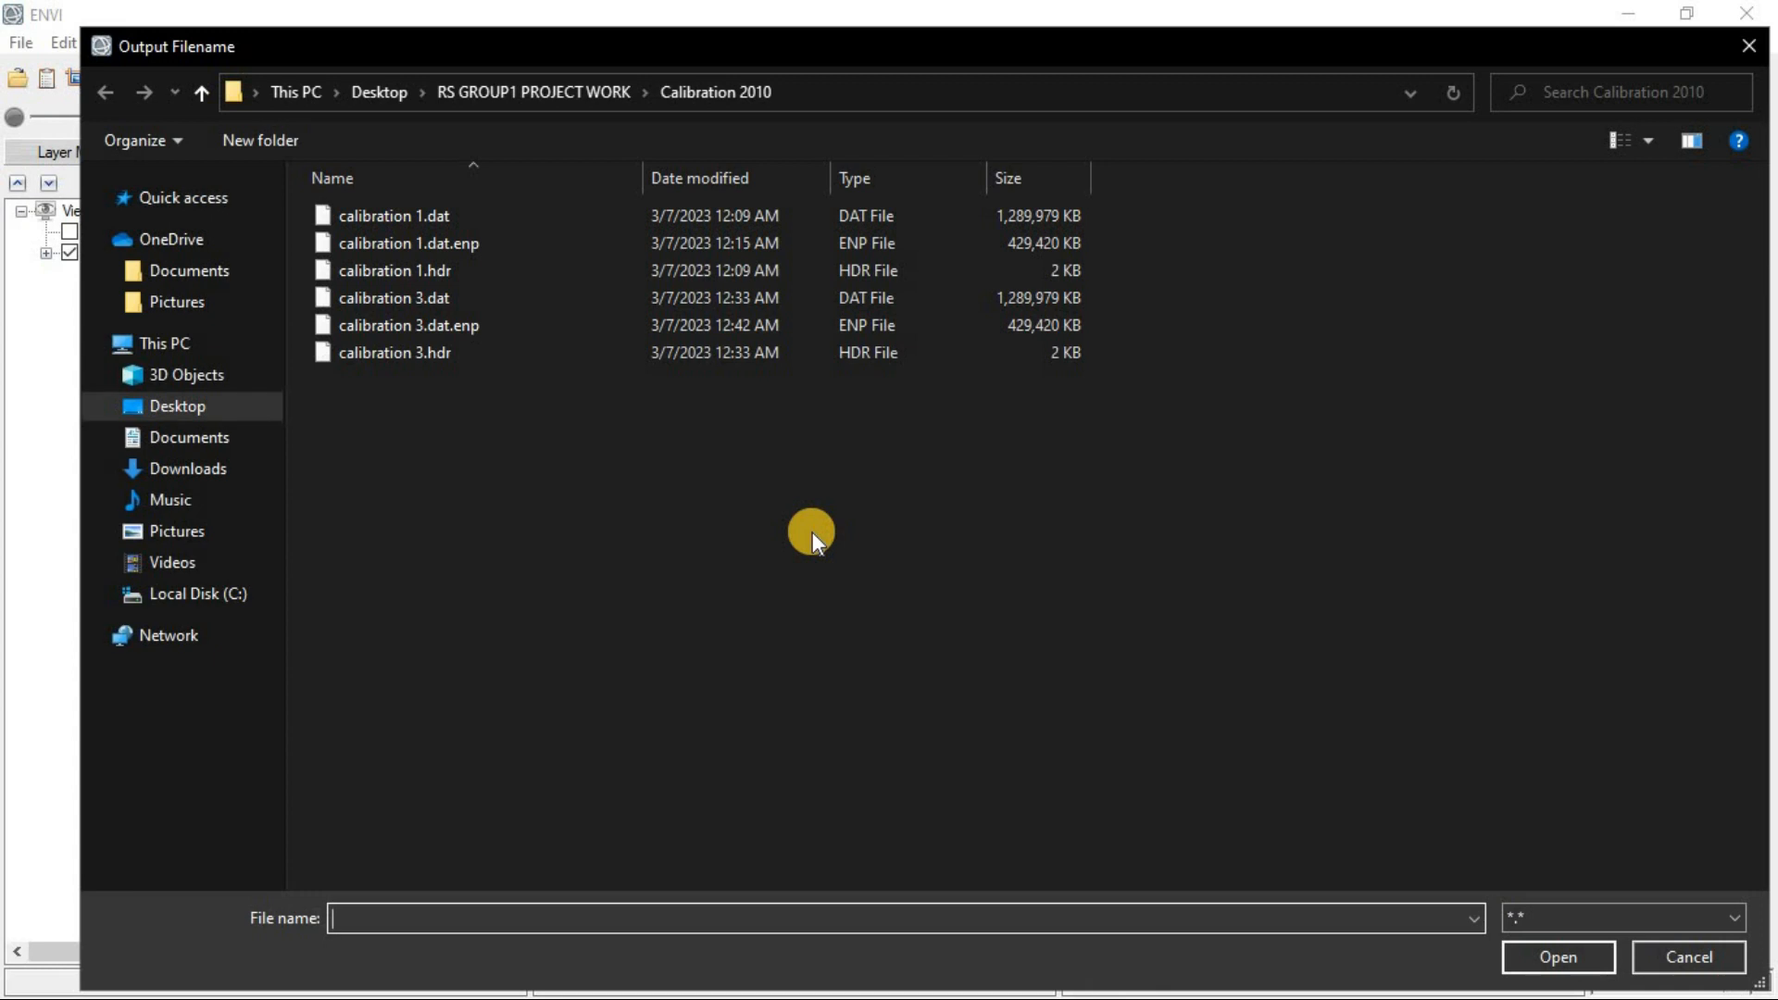
pyautogui.click(398, 96)
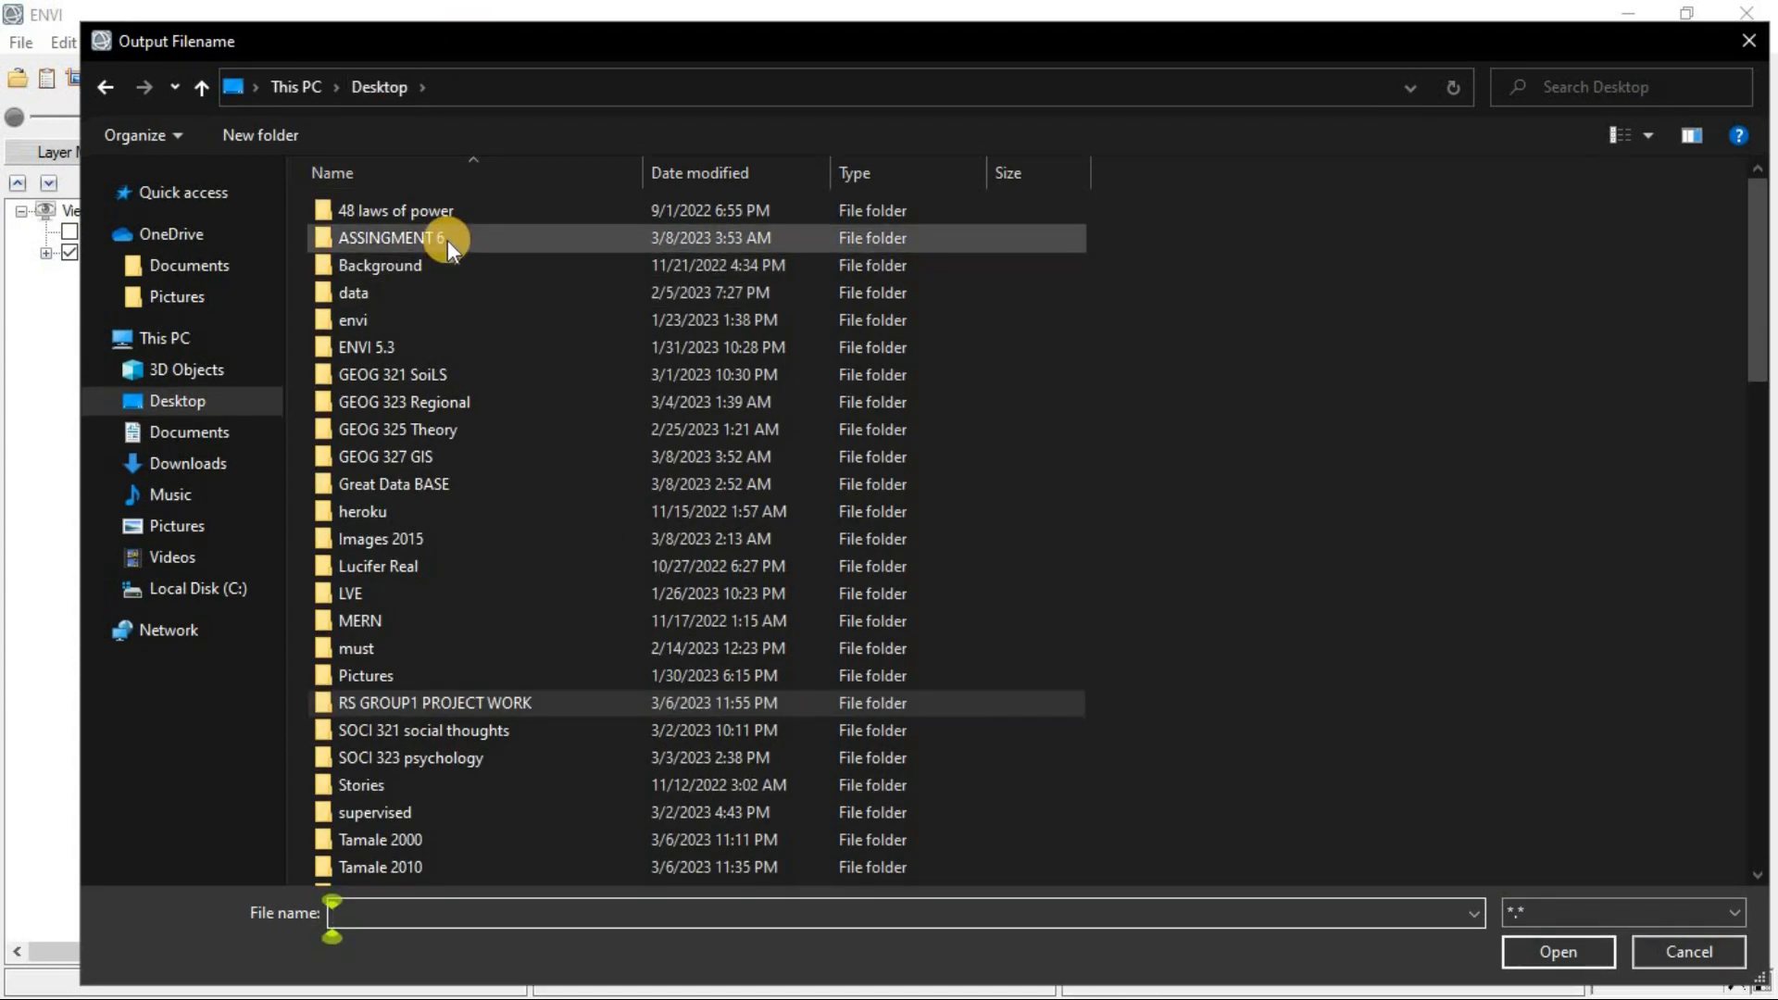
pyautogui.doubleClick(447, 241)
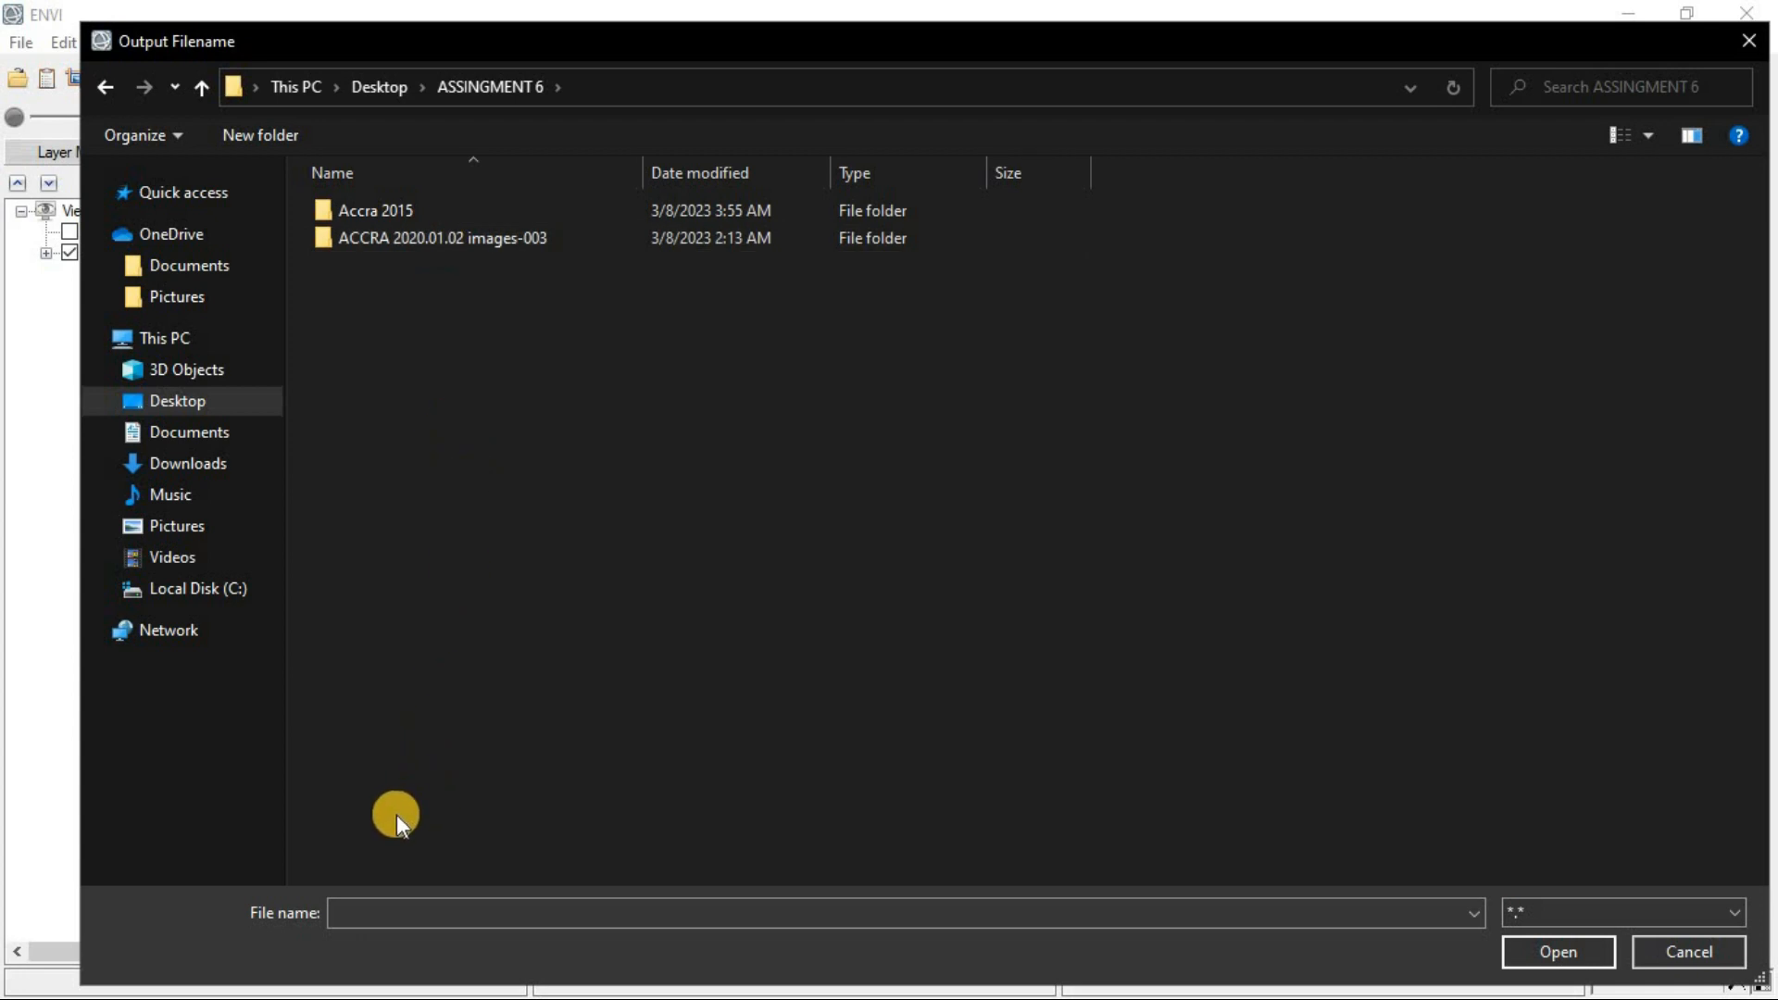
pyautogui.click(237, 137)
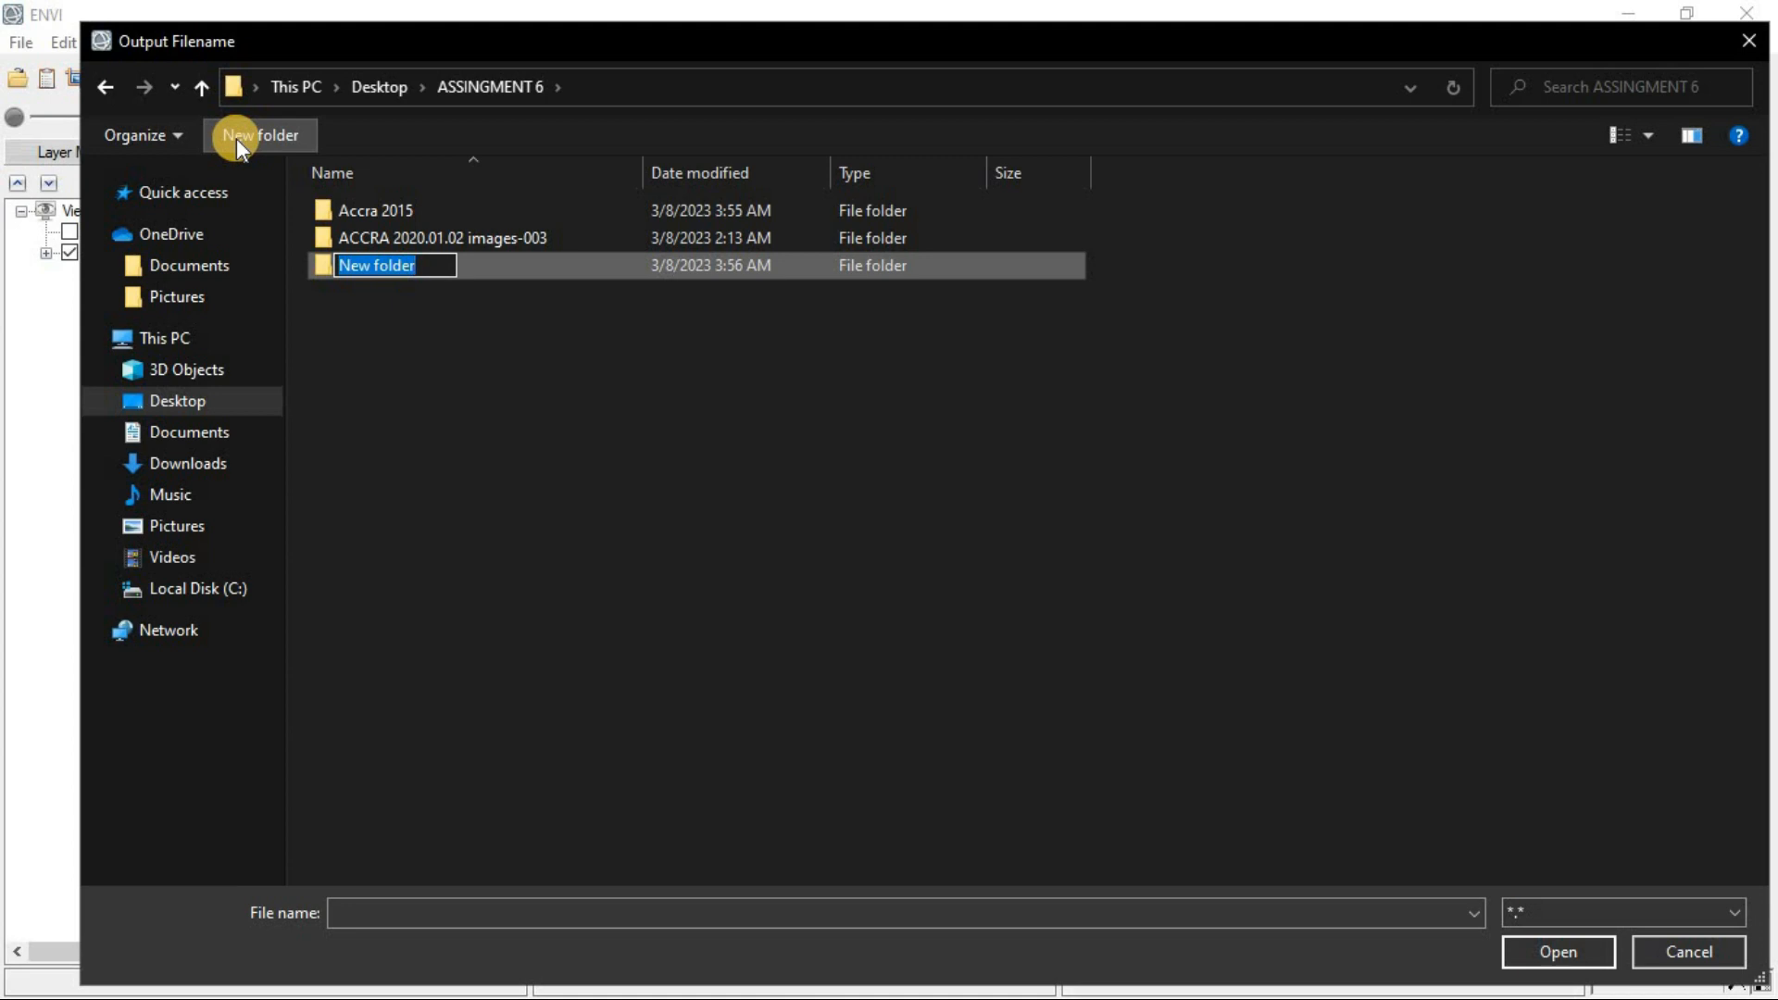
pyautogui.press('Return')
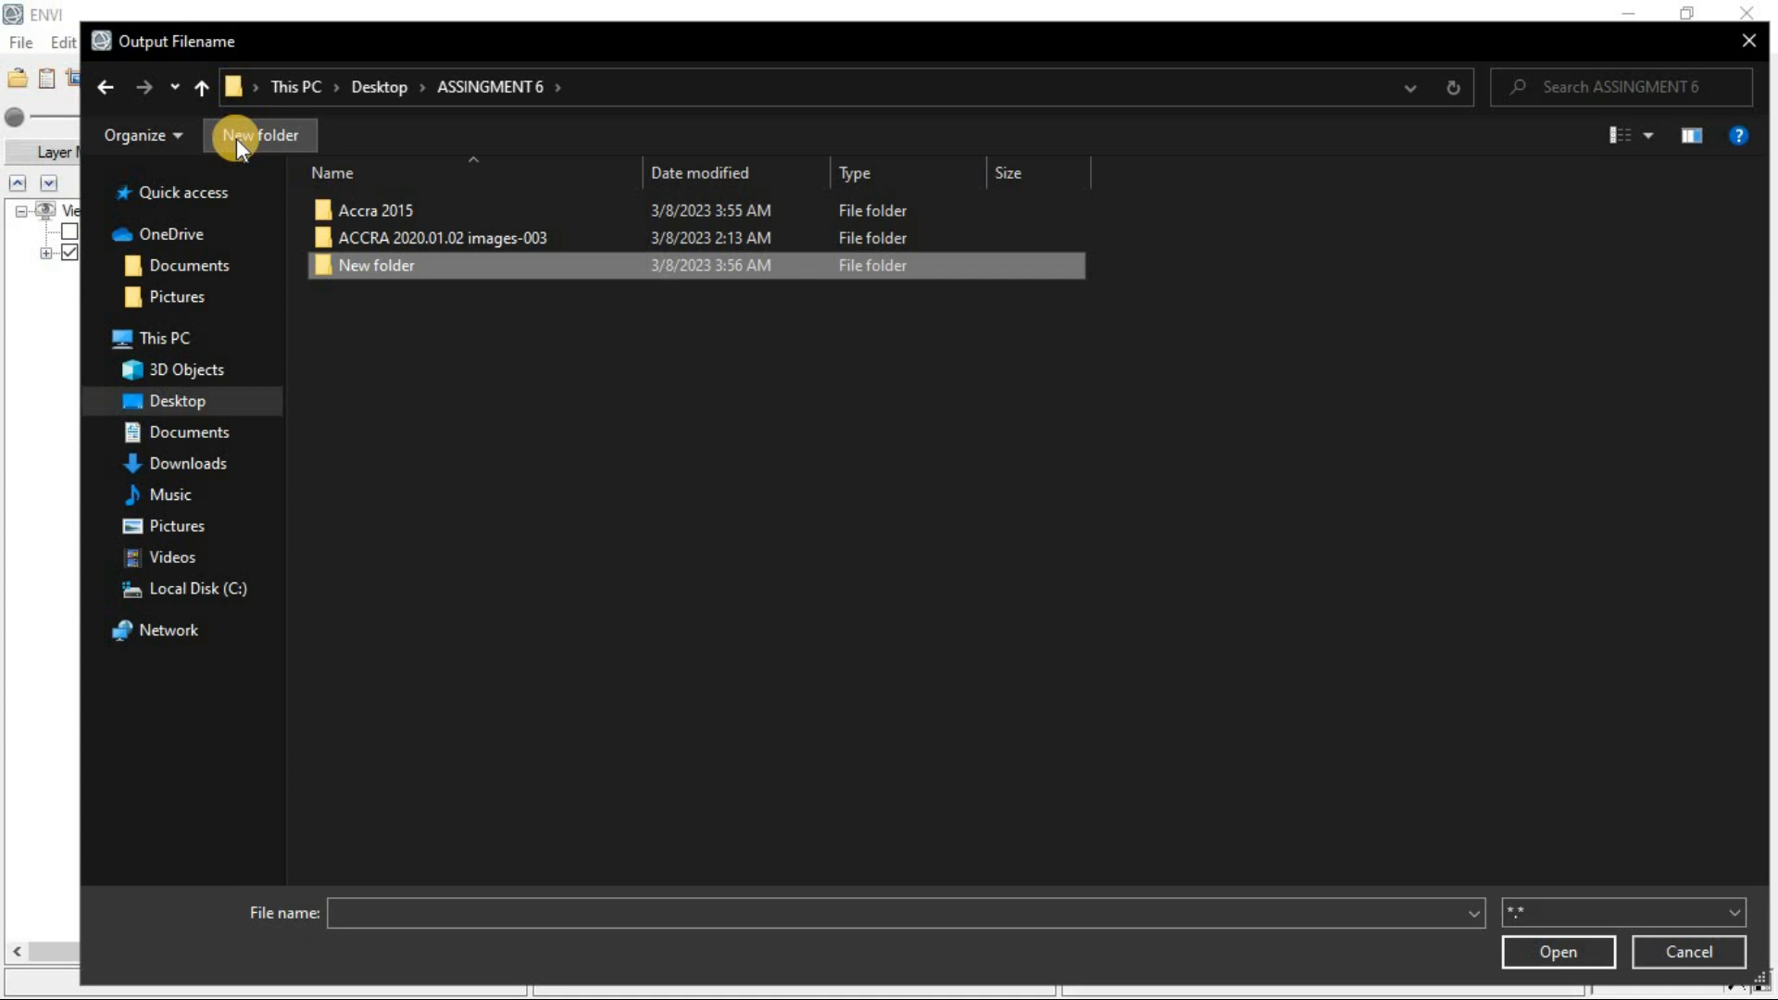
pyautogui.doubleClick(391, 265)
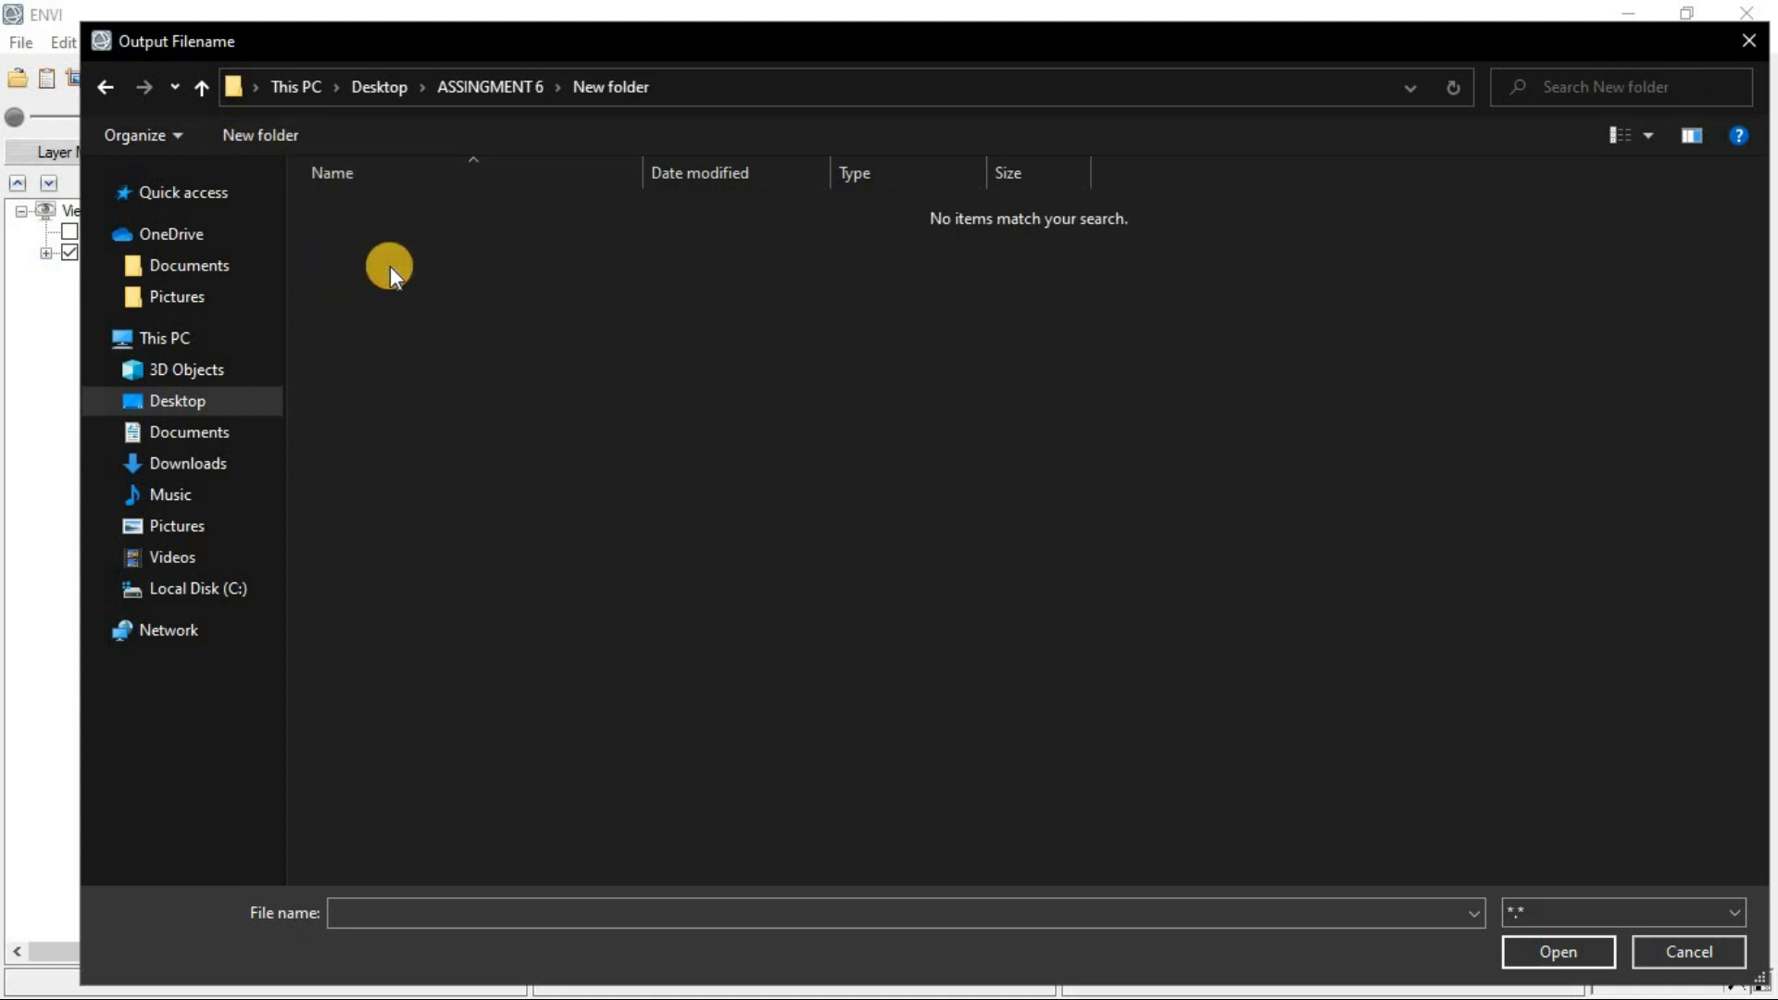
pyautogui.click(116, 76)
# Rename the new folder in ASSINGMENT 6 as Gapfill
pyautogui.rightClick(459, 263)
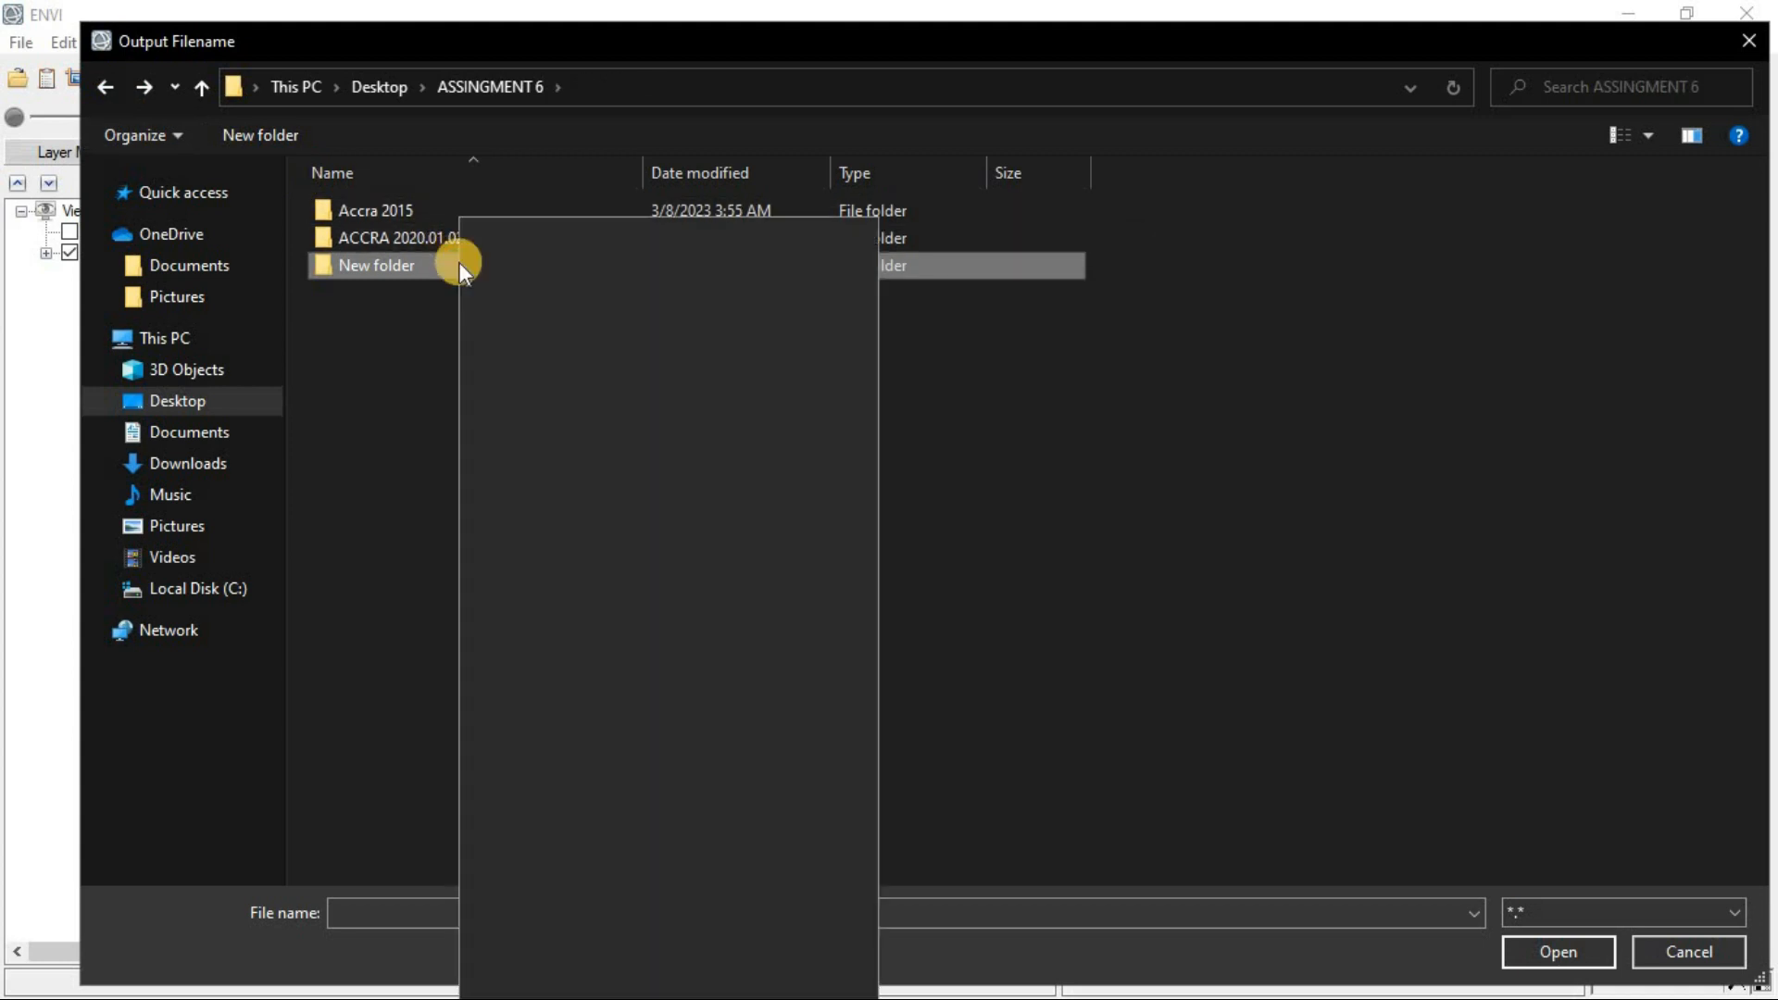
pyautogui.click(614, 954)
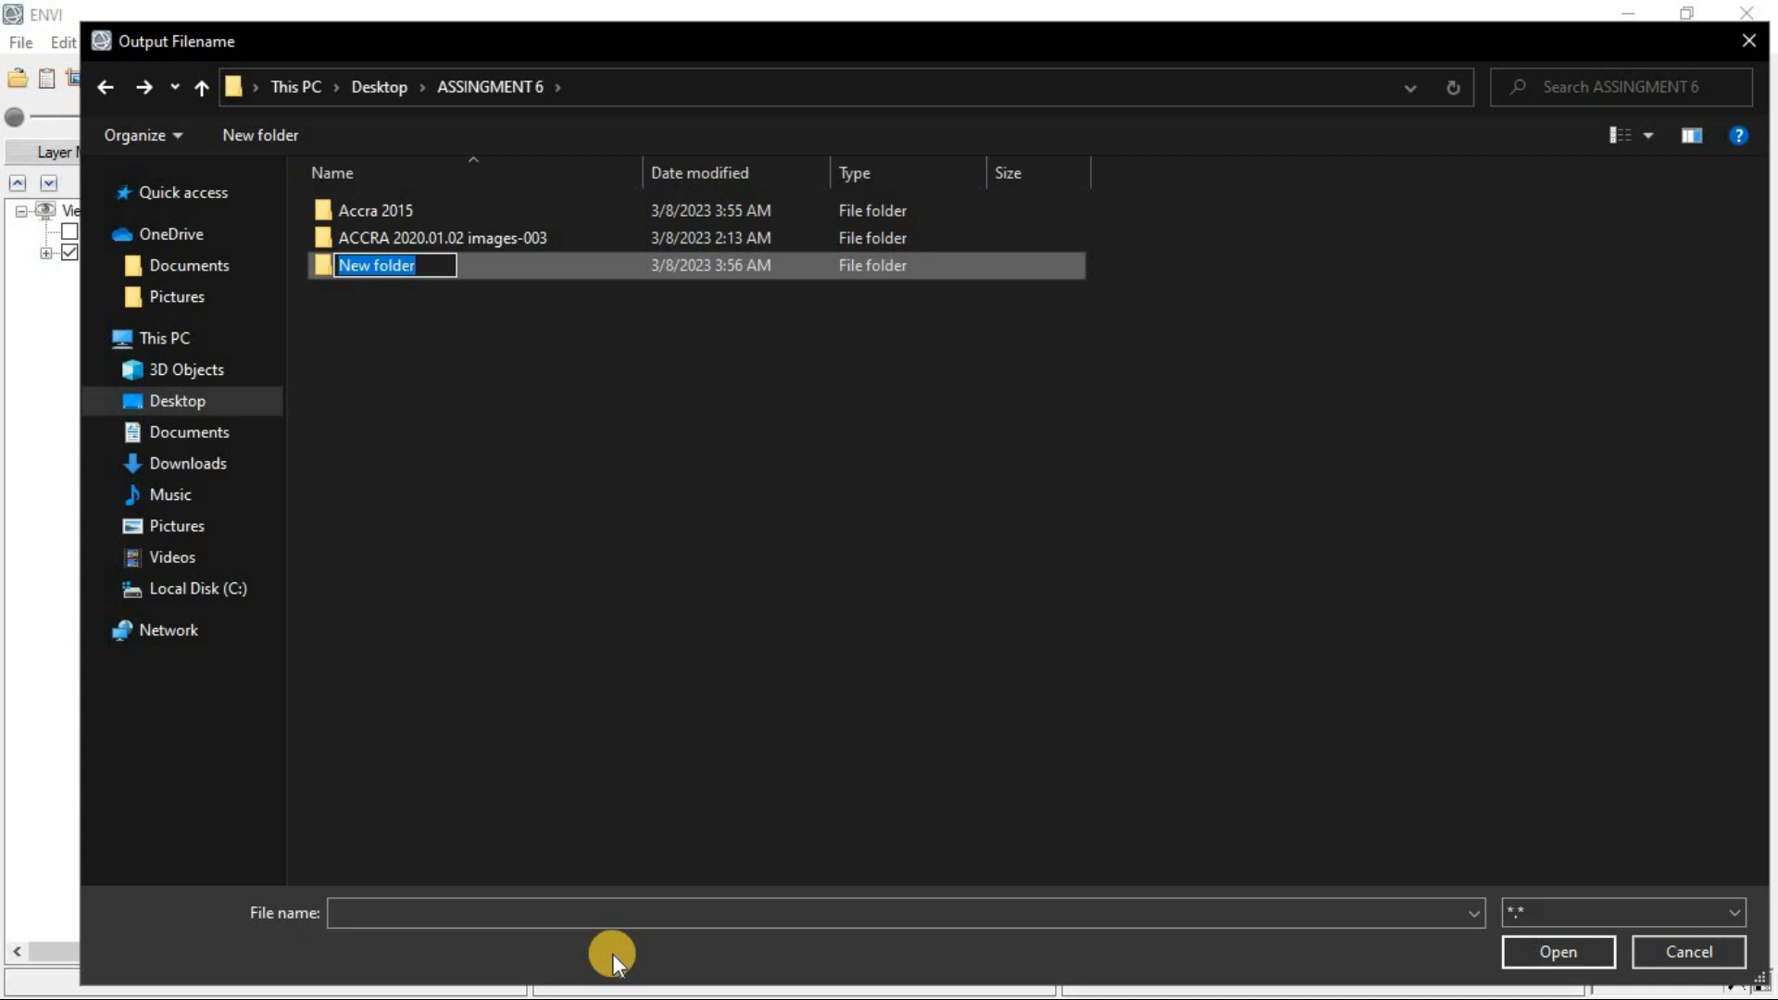
pyautogui.write('Ga')
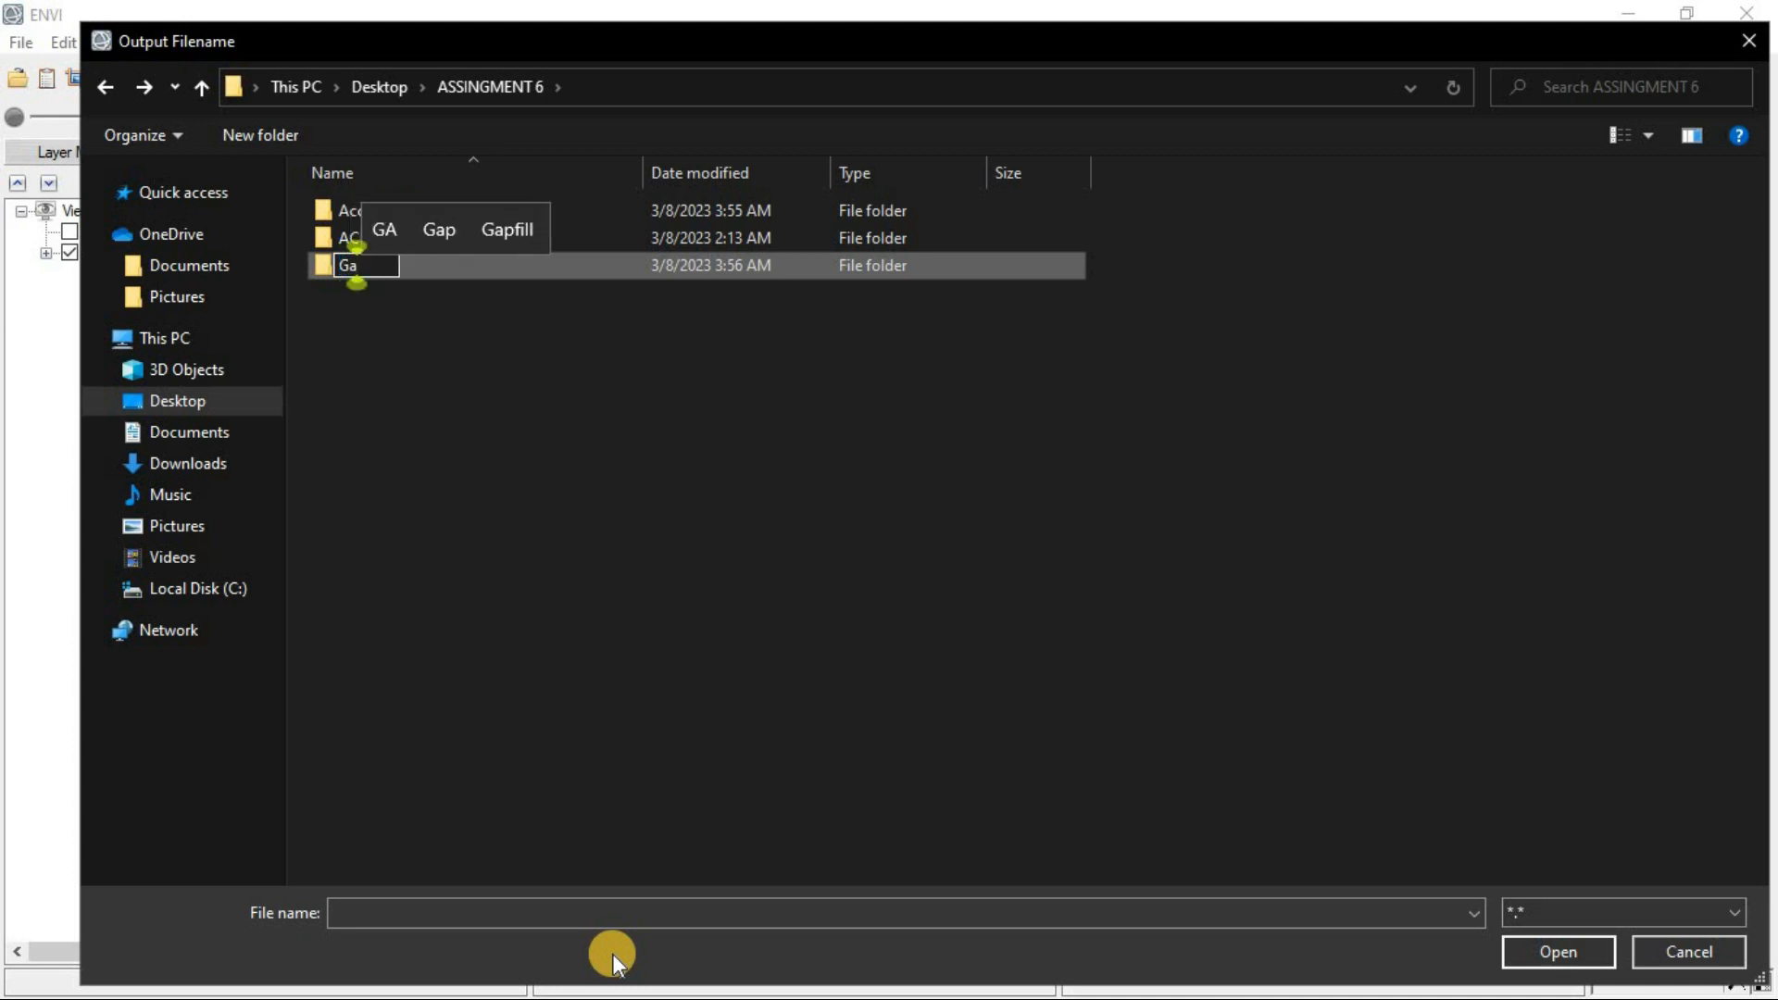
pyautogui.write('p')
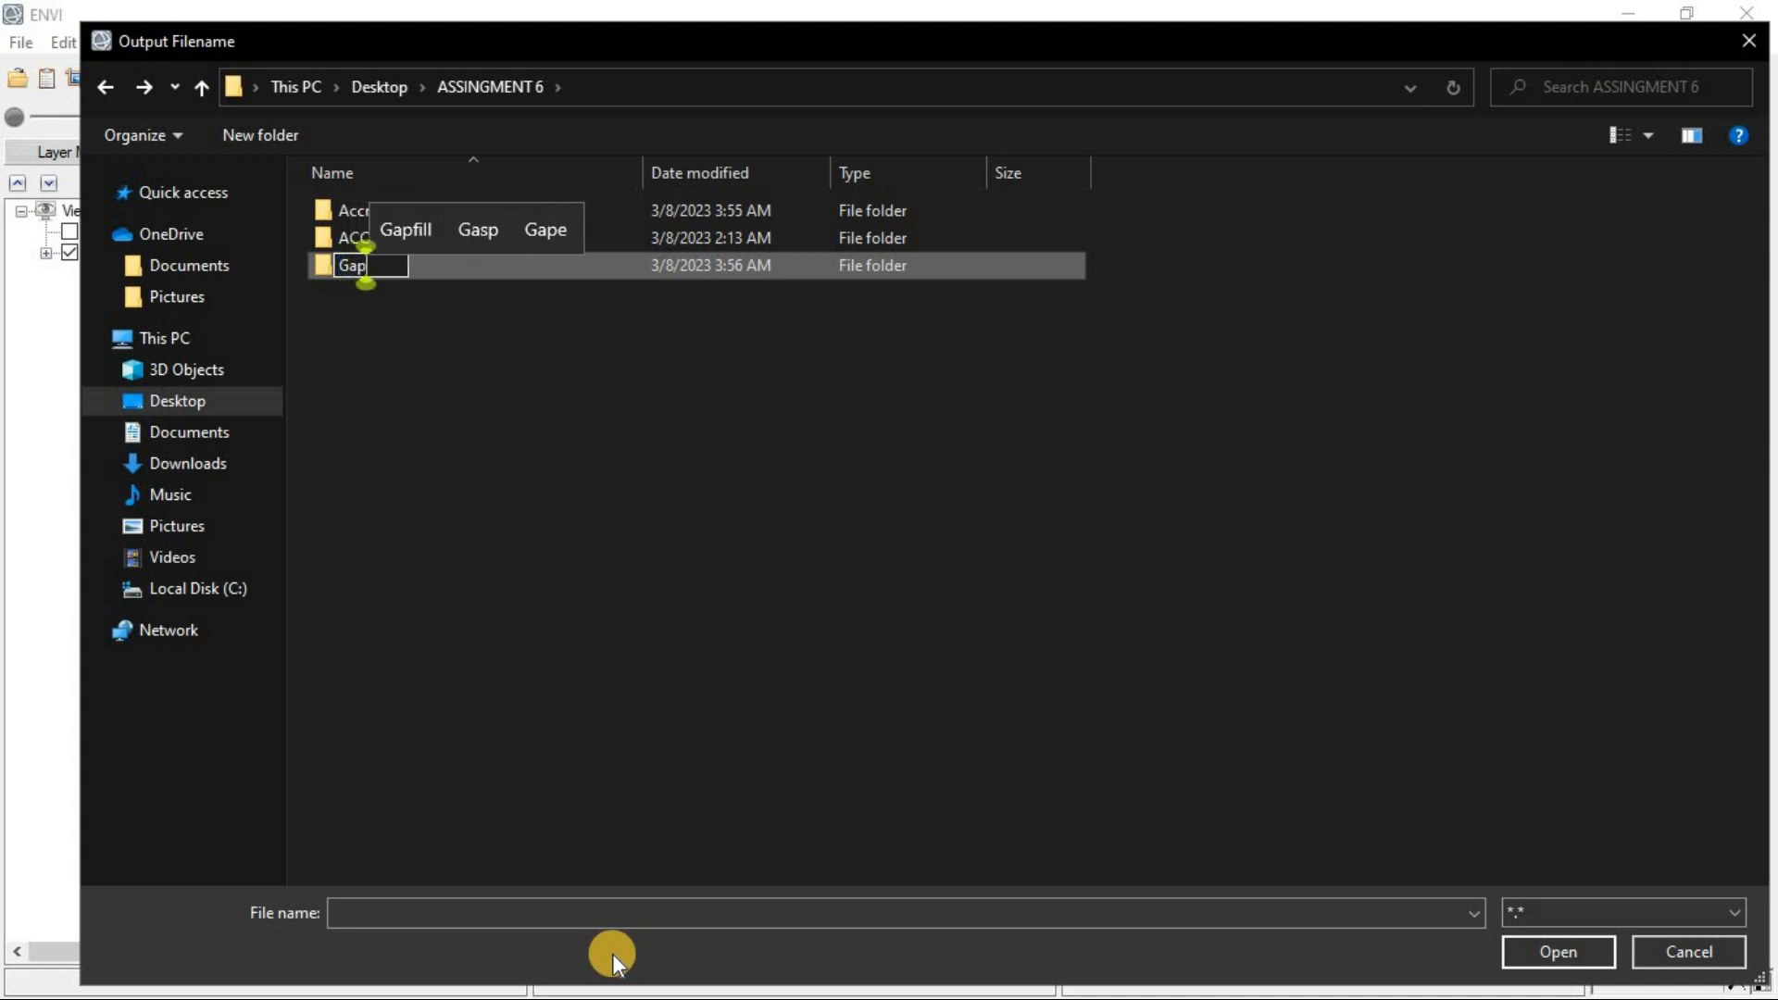
pyautogui.write('ful')
pyautogui.click(430, 233)
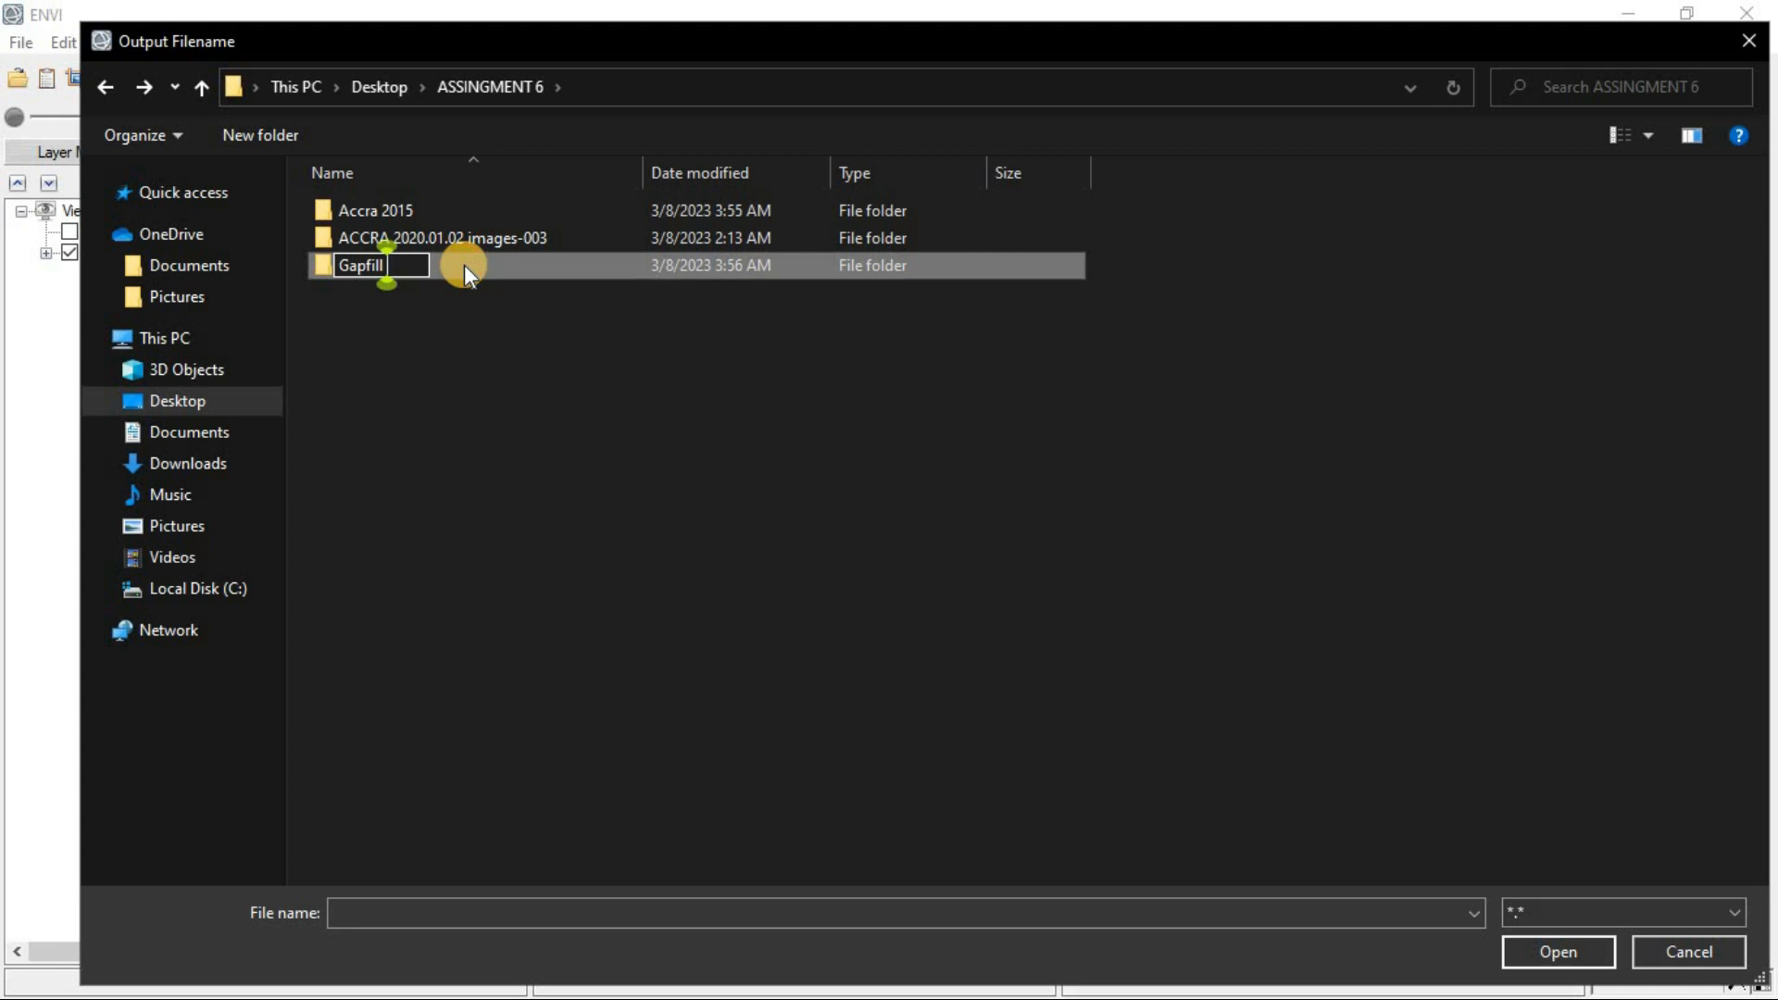
# Set the gap fill output file to gapfill inside the new Gapfill folder
pyautogui.doubleClick(464, 265)
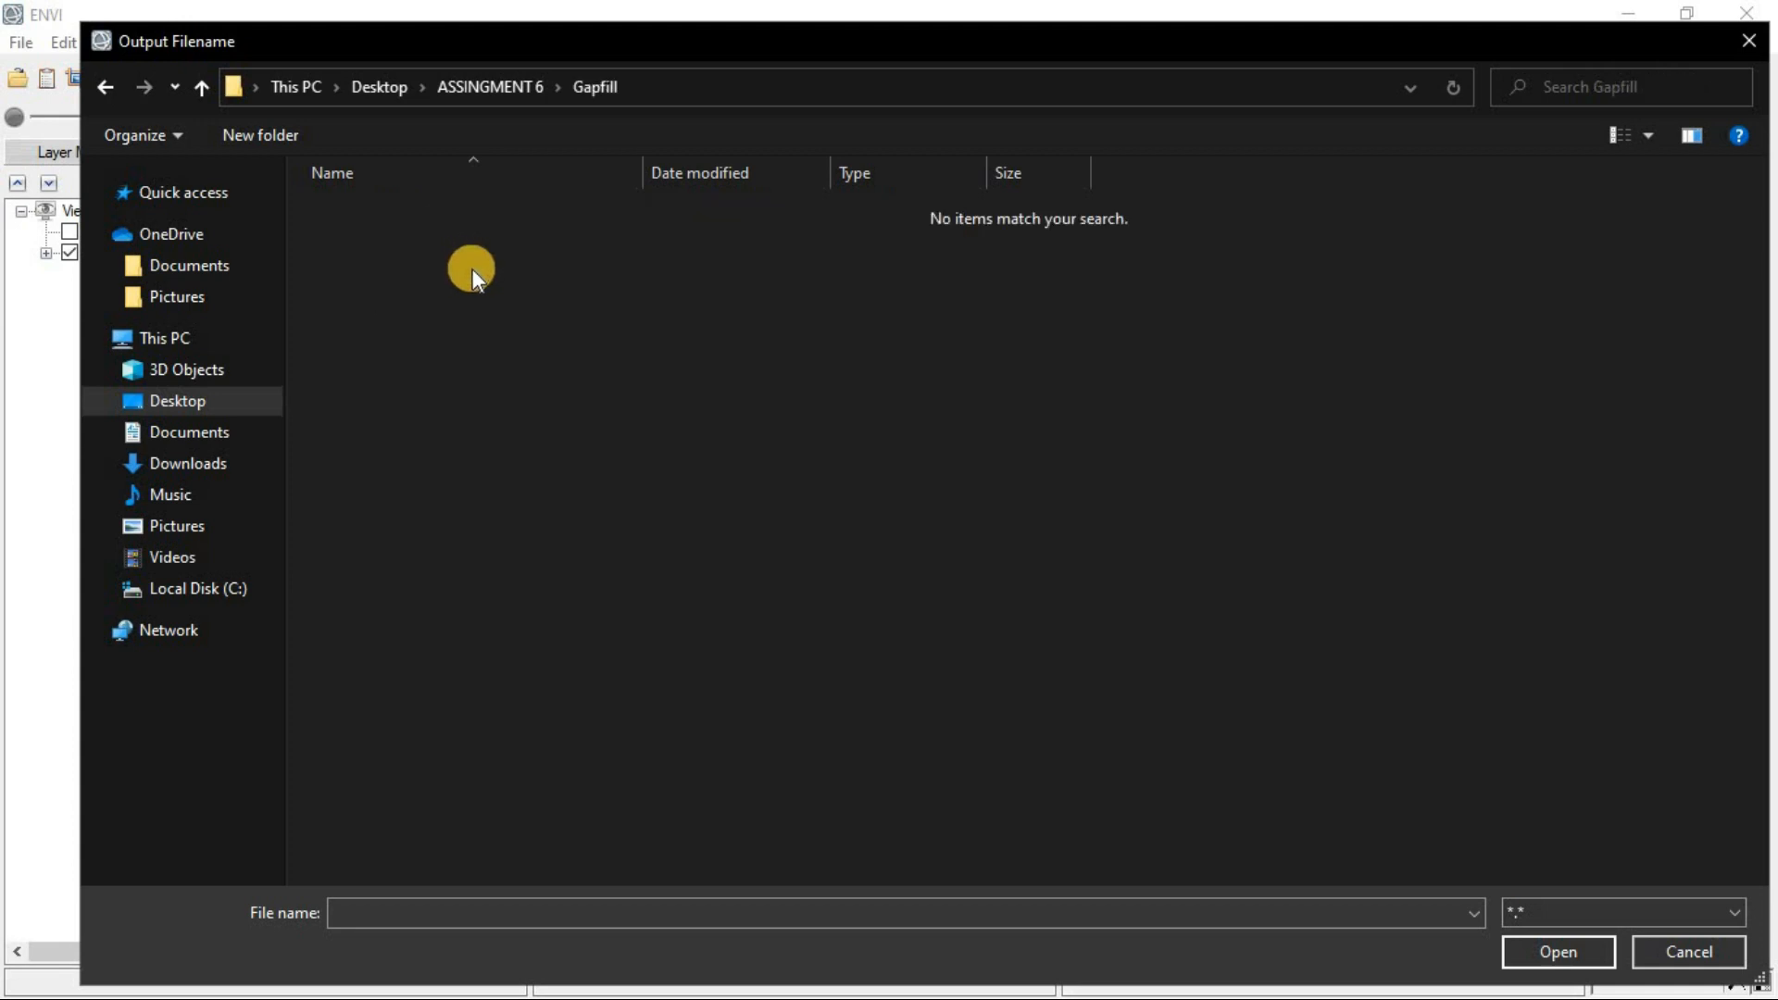
pyautogui.click(392, 907)
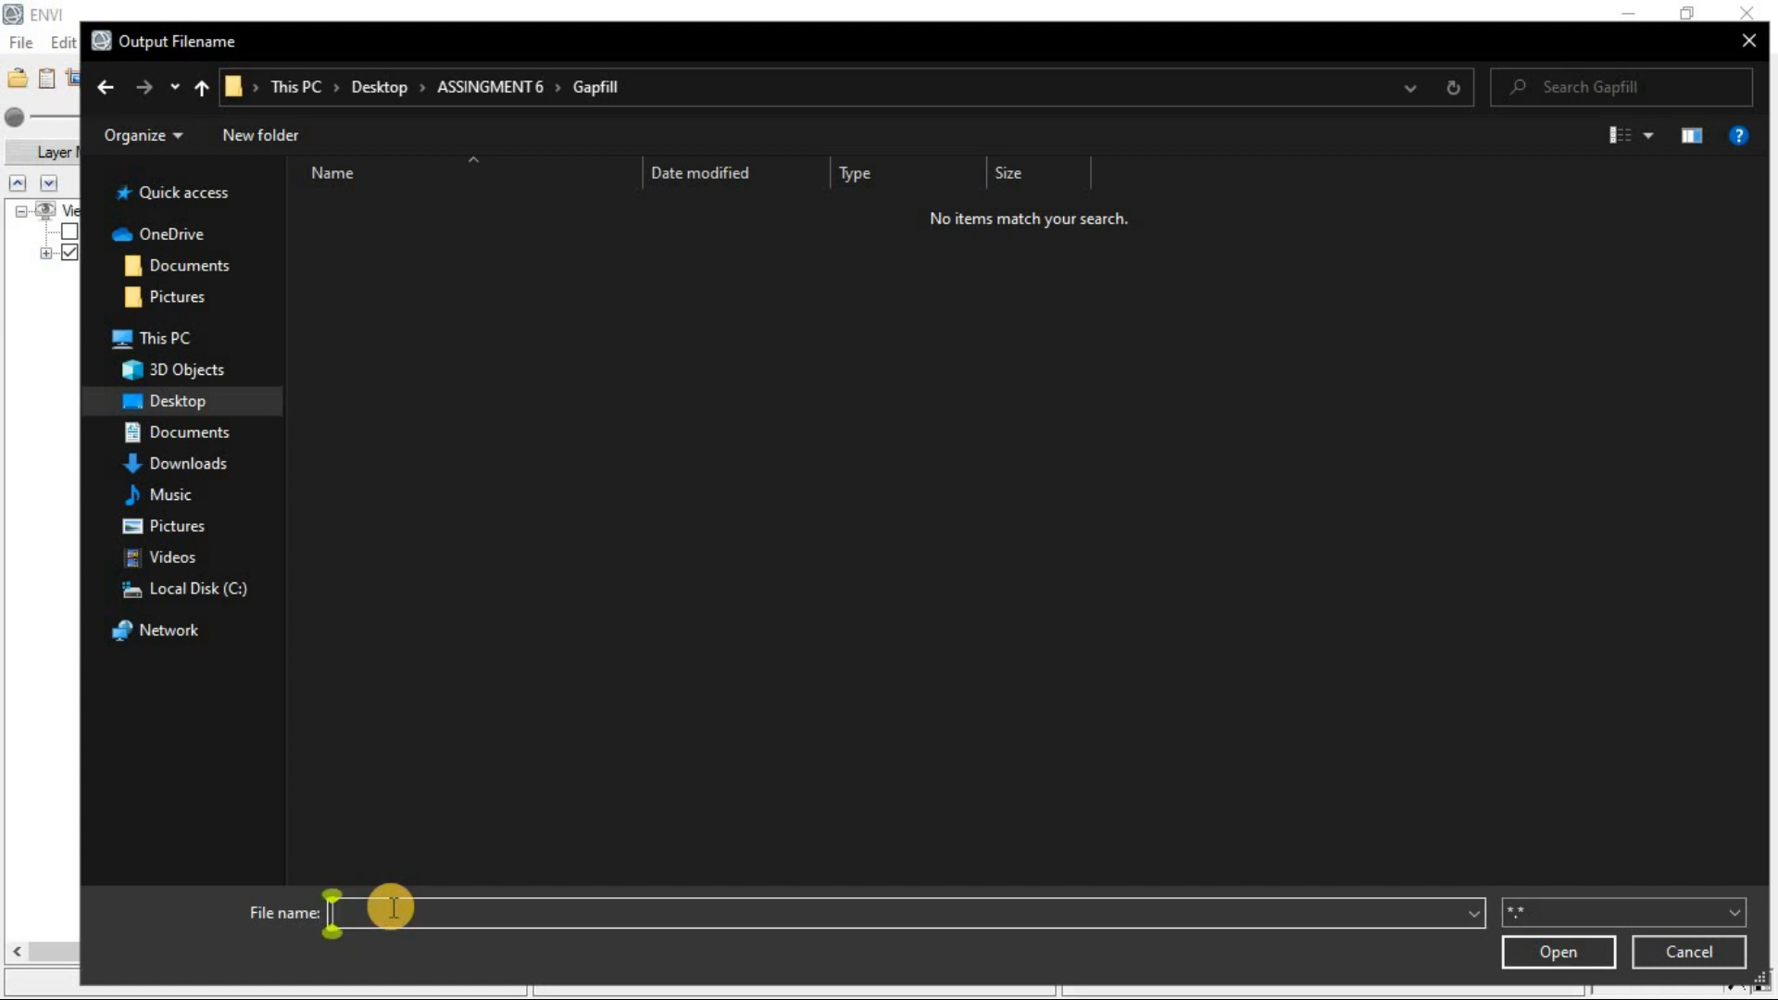
pyautogui.write('ga')
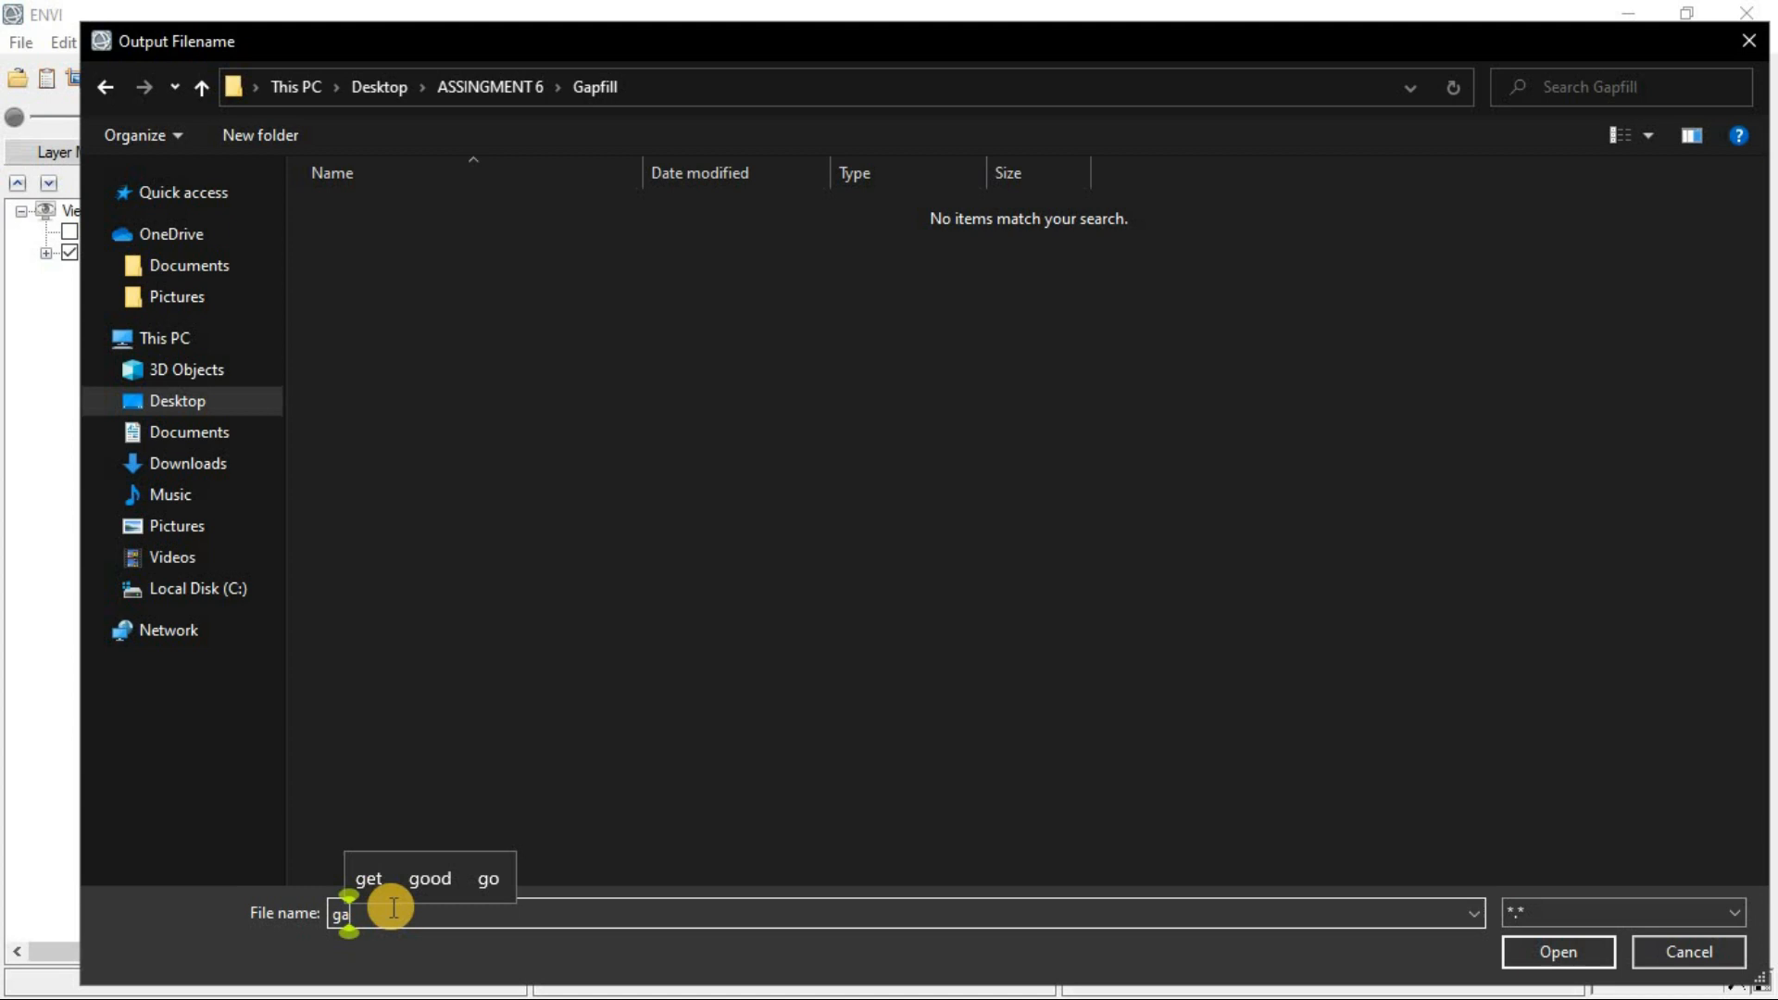
pyautogui.write('p')
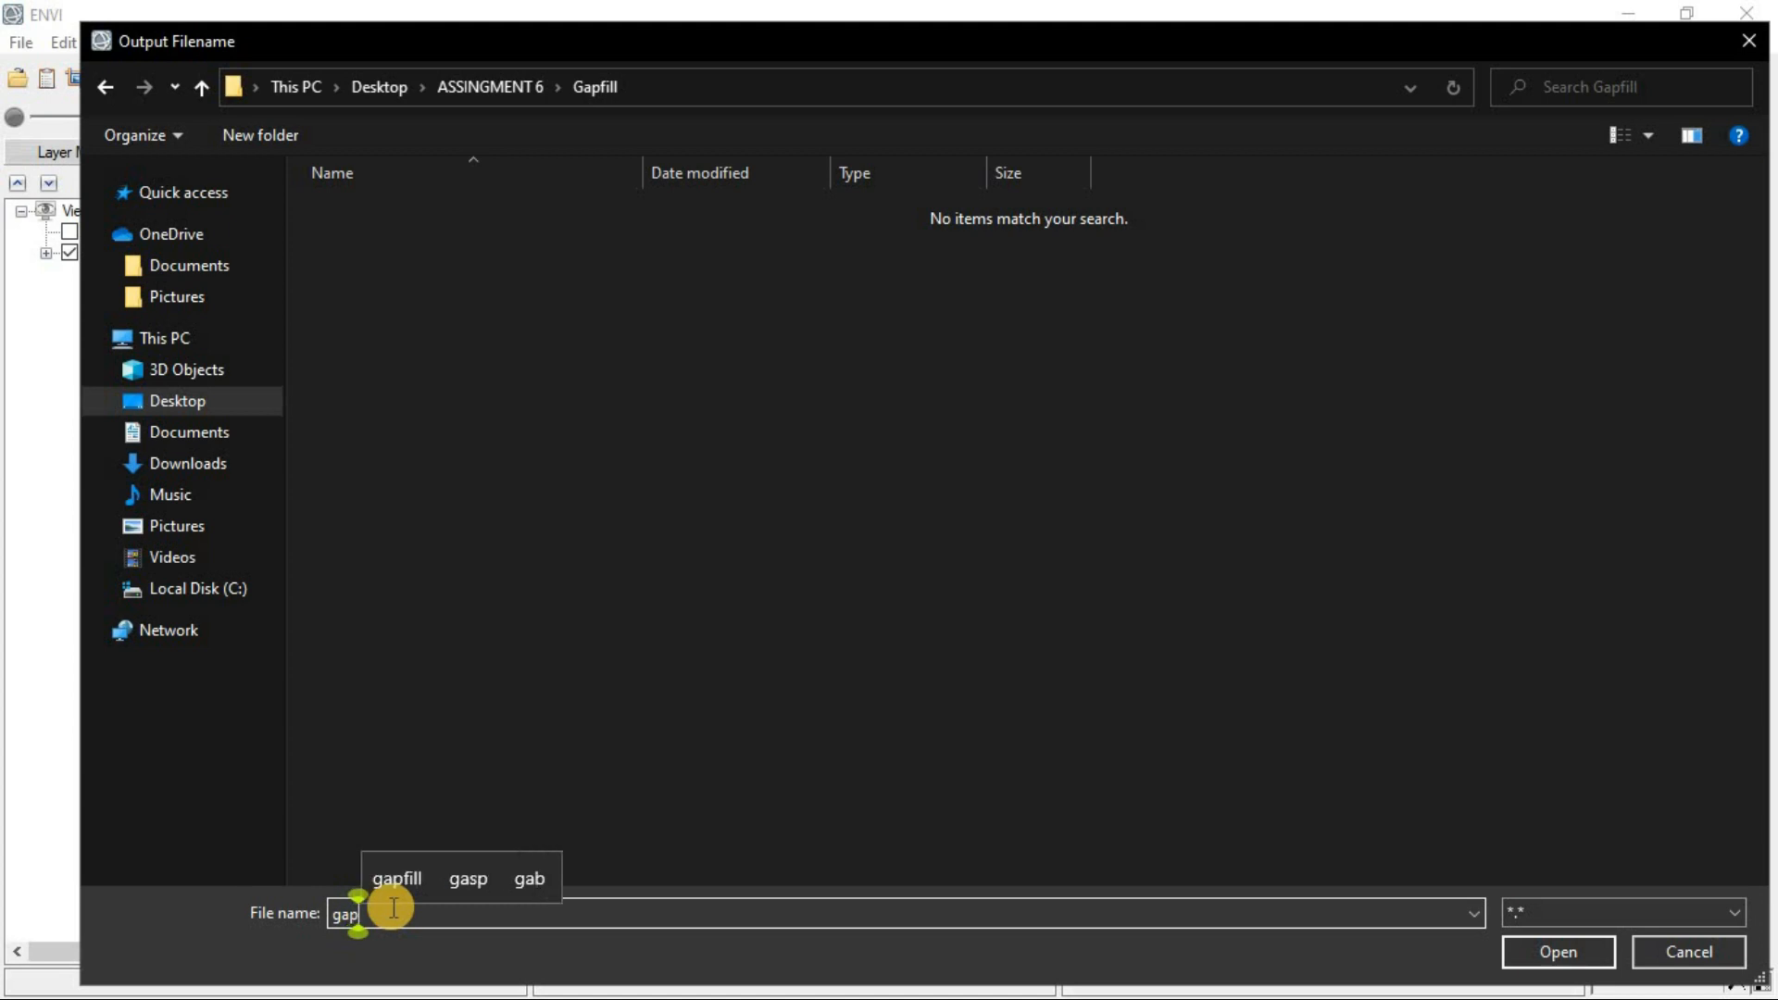
pyautogui.write('fill')
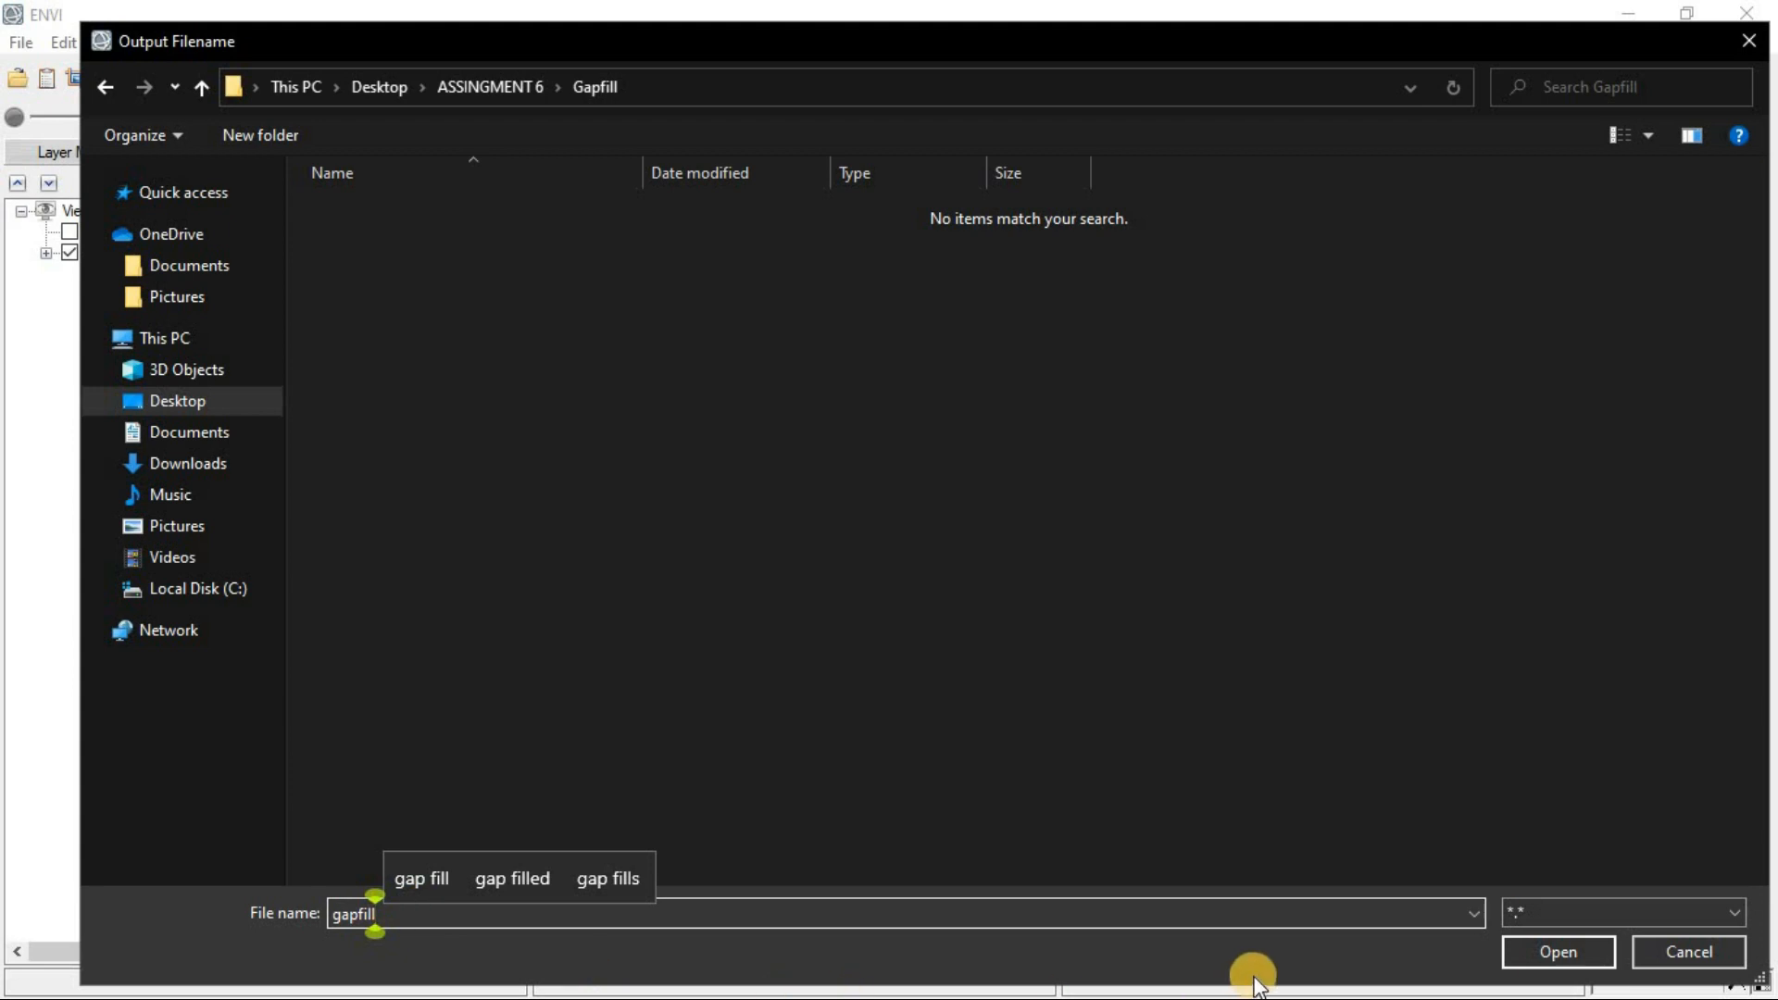
pyautogui.click(1559, 948)
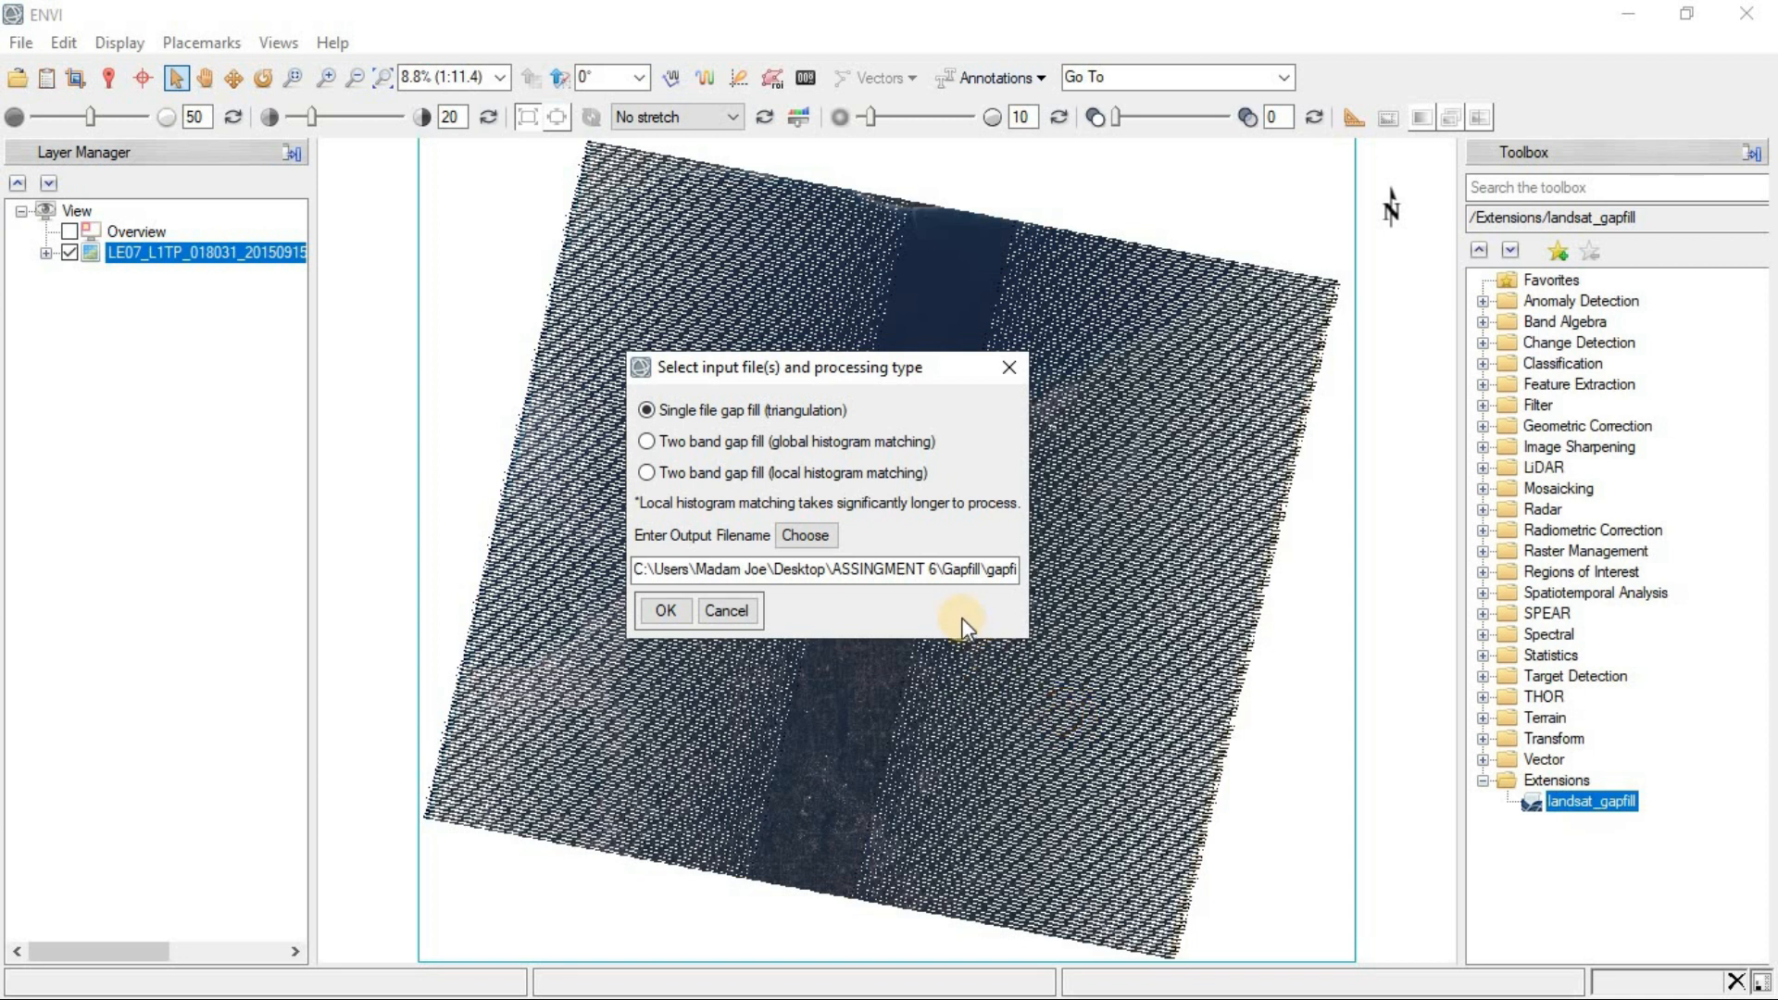
# Run the single file gap fill on the first LE07_L1TP_018031_20150915 file, the six-band 30 m image
pyautogui.click(686, 609)
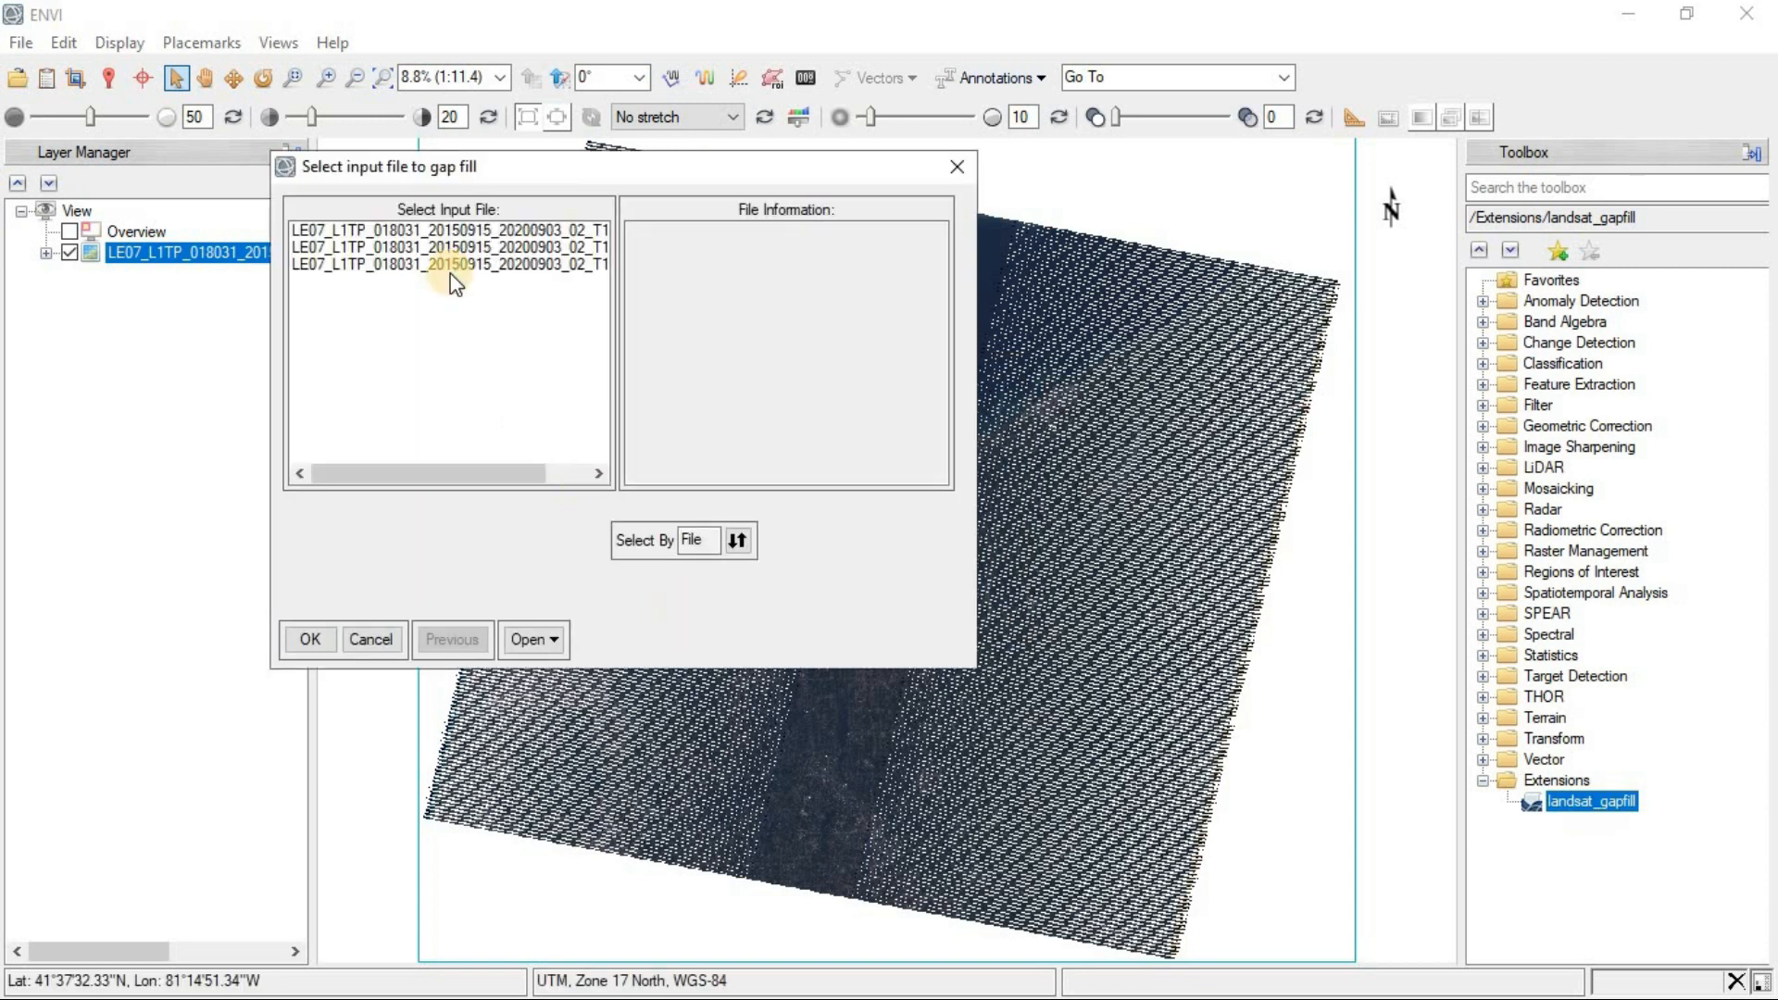
pyautogui.click(435, 228)
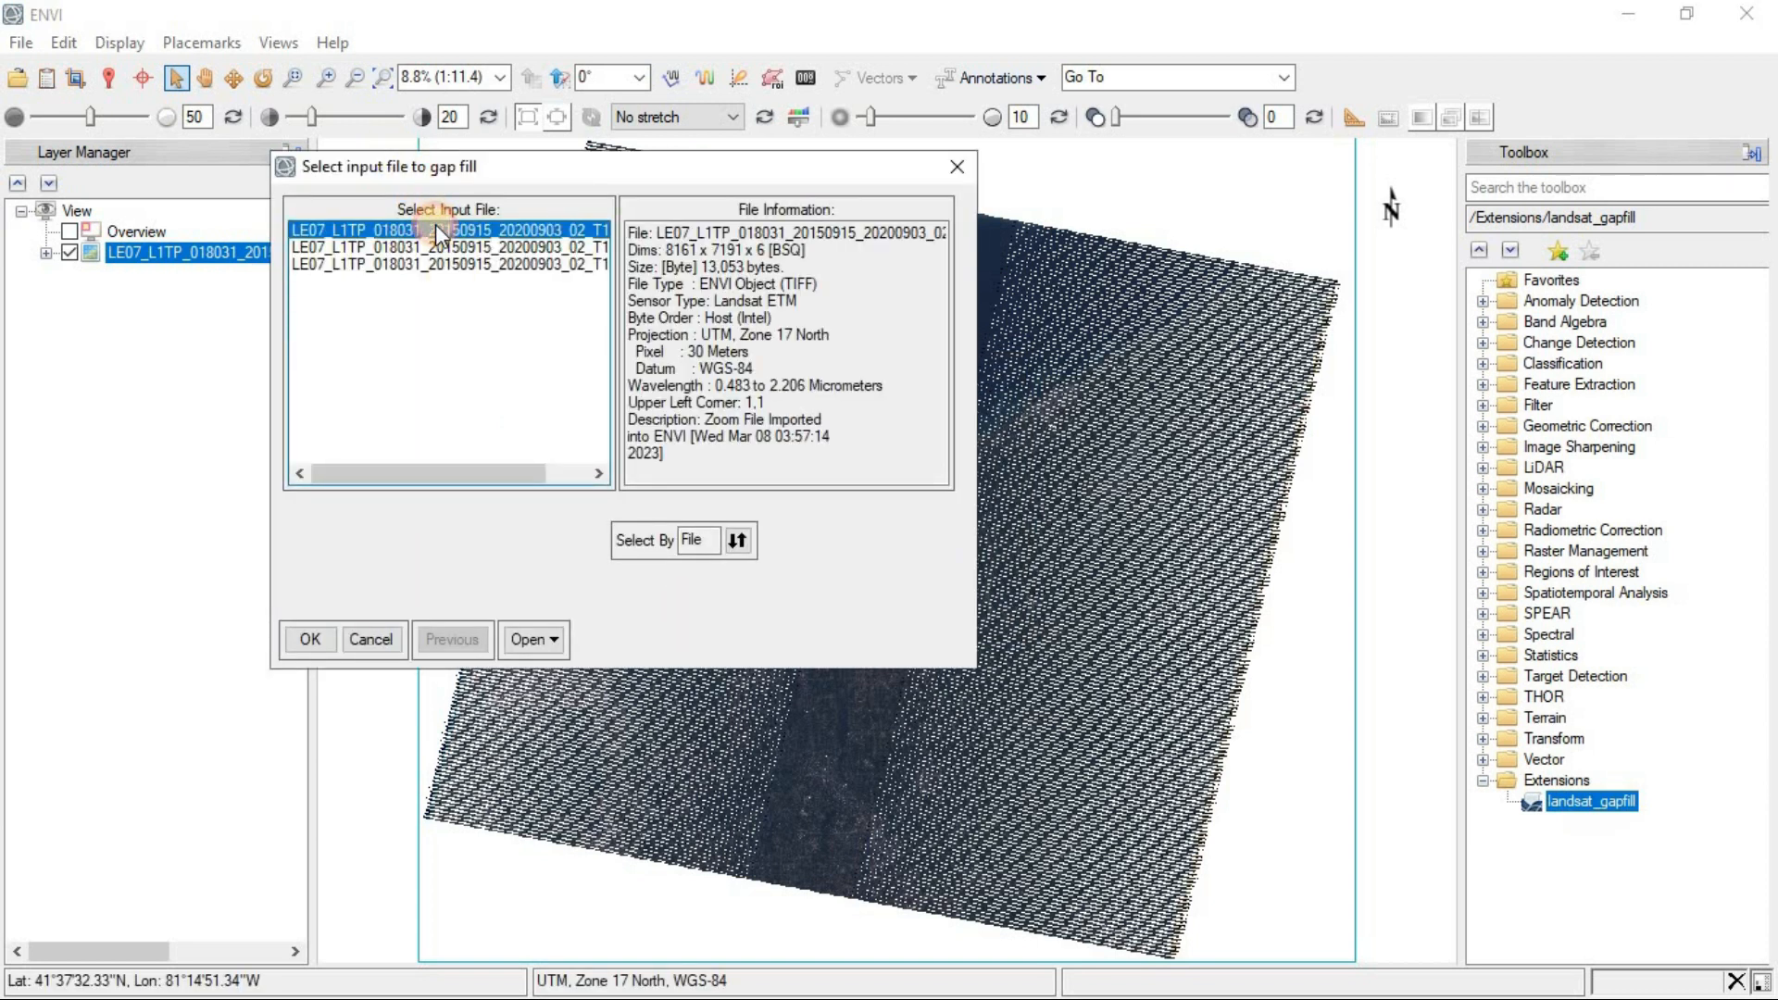
pyautogui.click(312, 638)
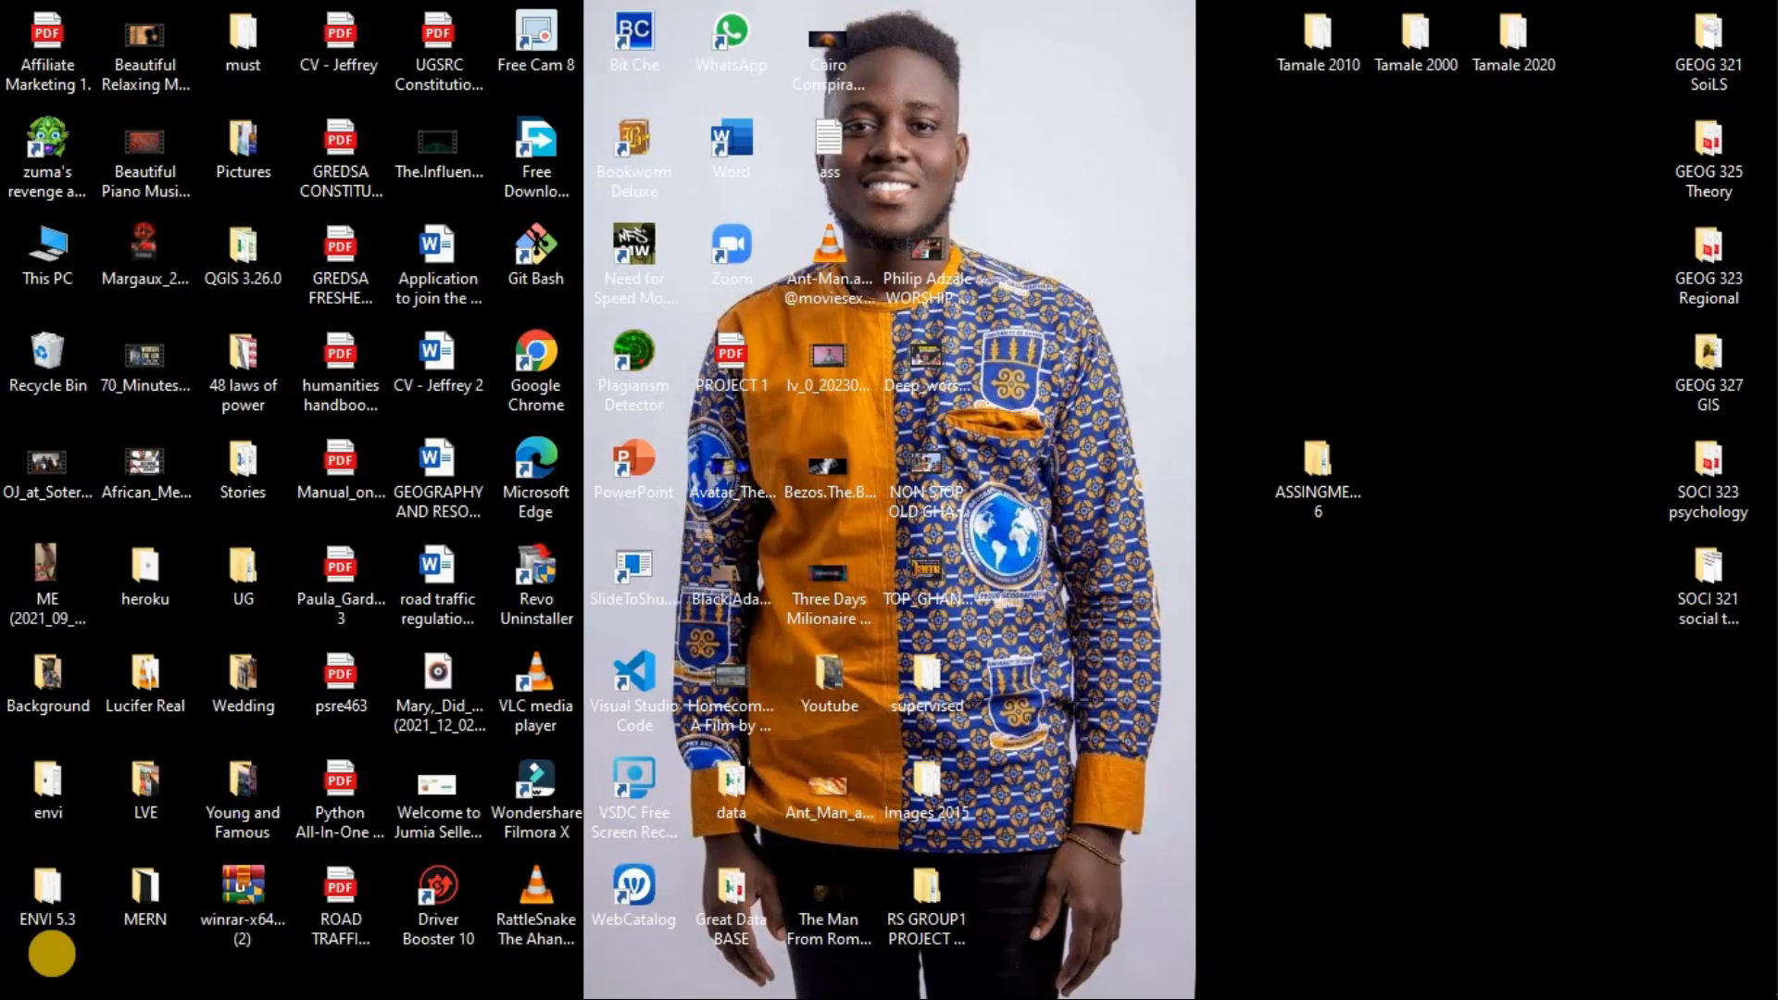
# Switch to the ENVI window with the SUPER 1.dat classification, check the processing steps in the Notepad notes, and minimise the notes
pyautogui.moveTo(1739, 139)
pyautogui.click(1595, 256)
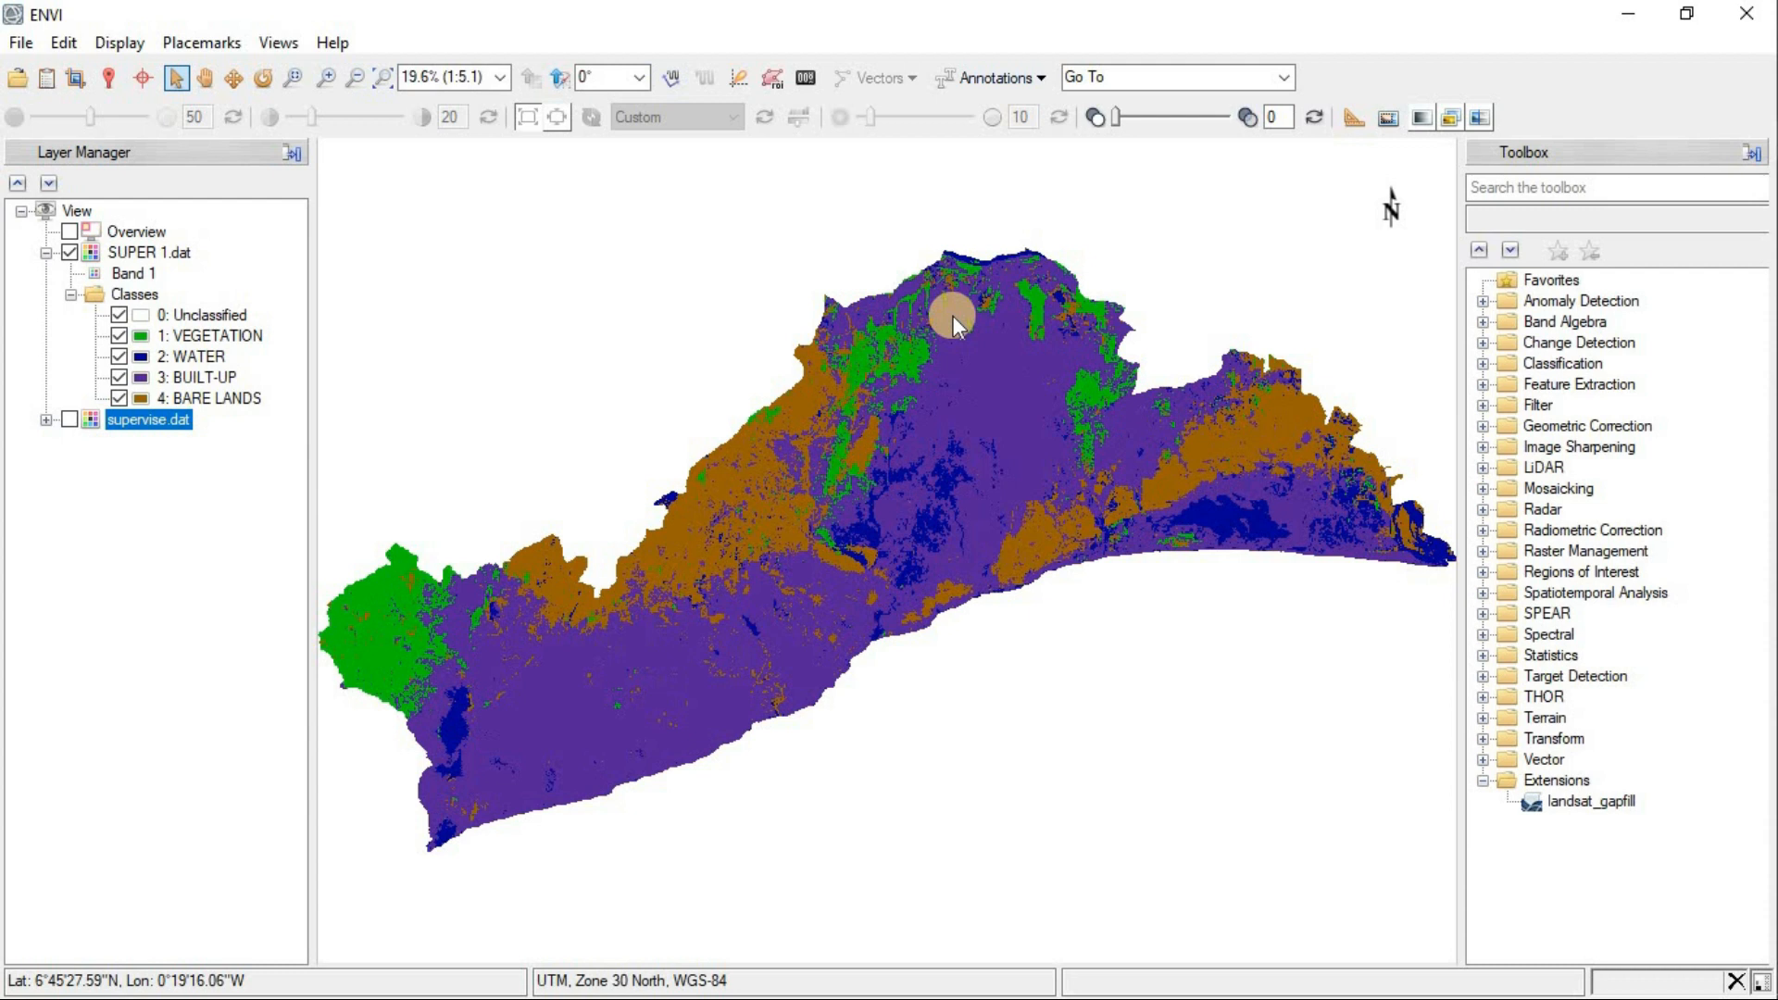
pyautogui.click(1757, 442)
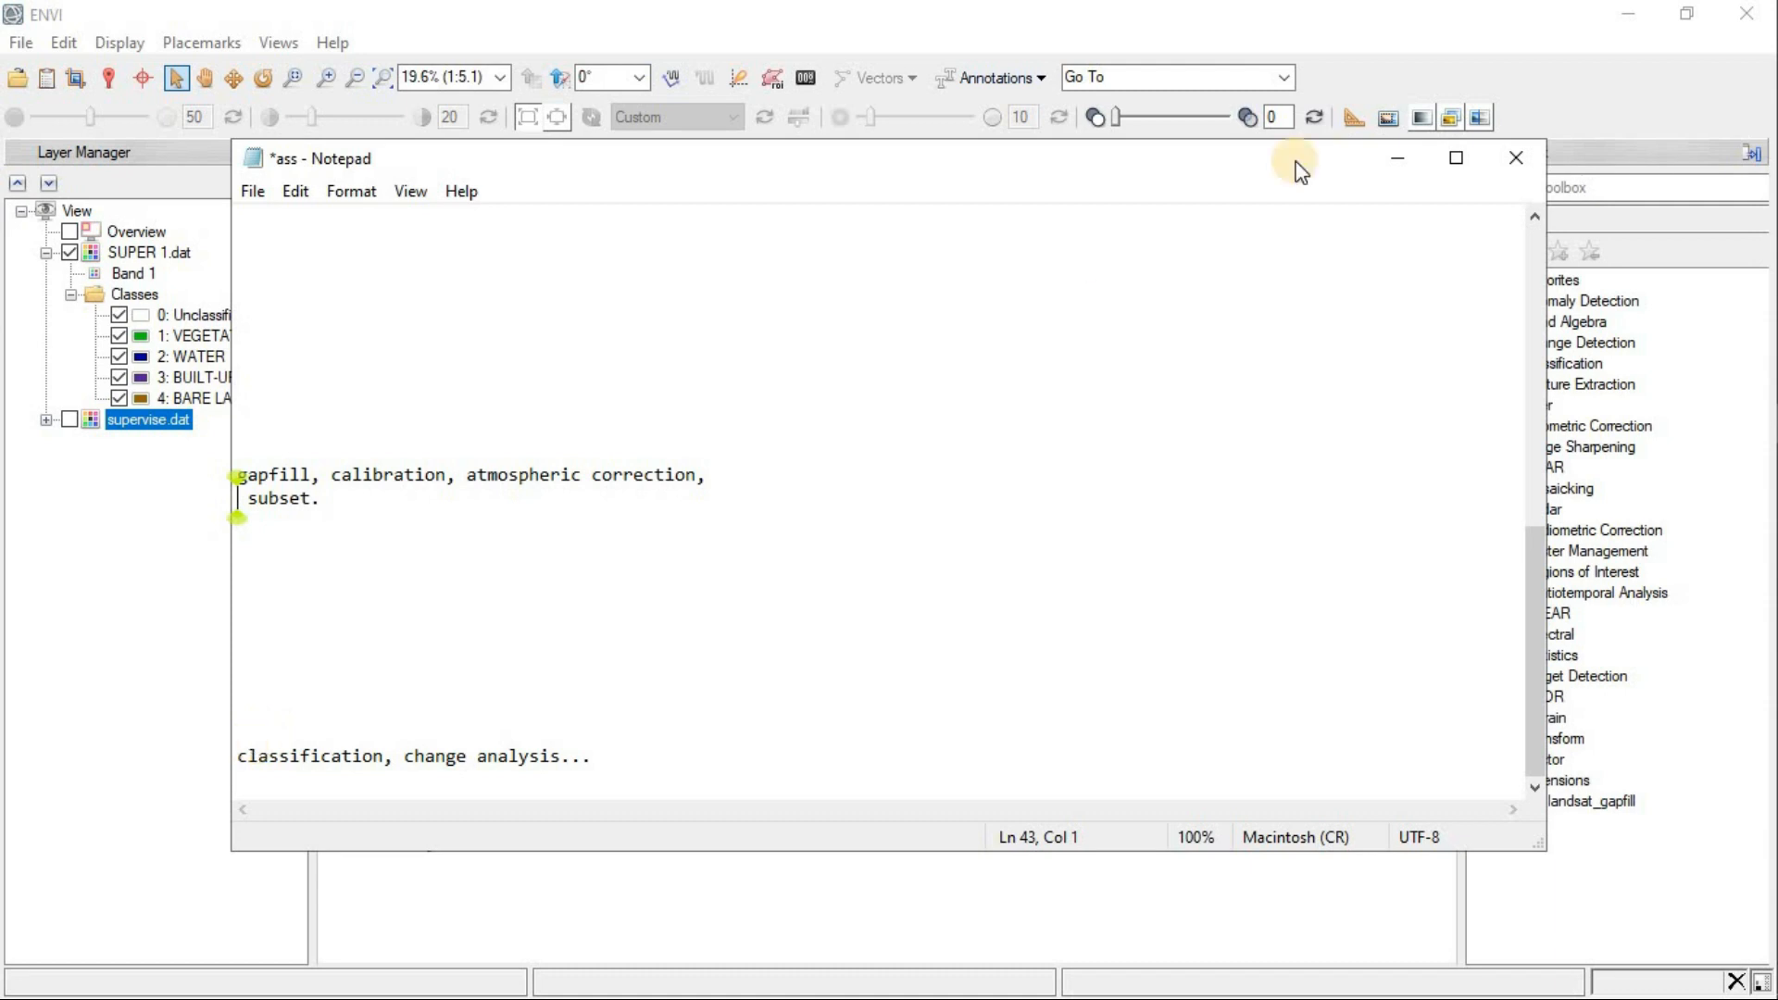
pyautogui.click(1409, 172)
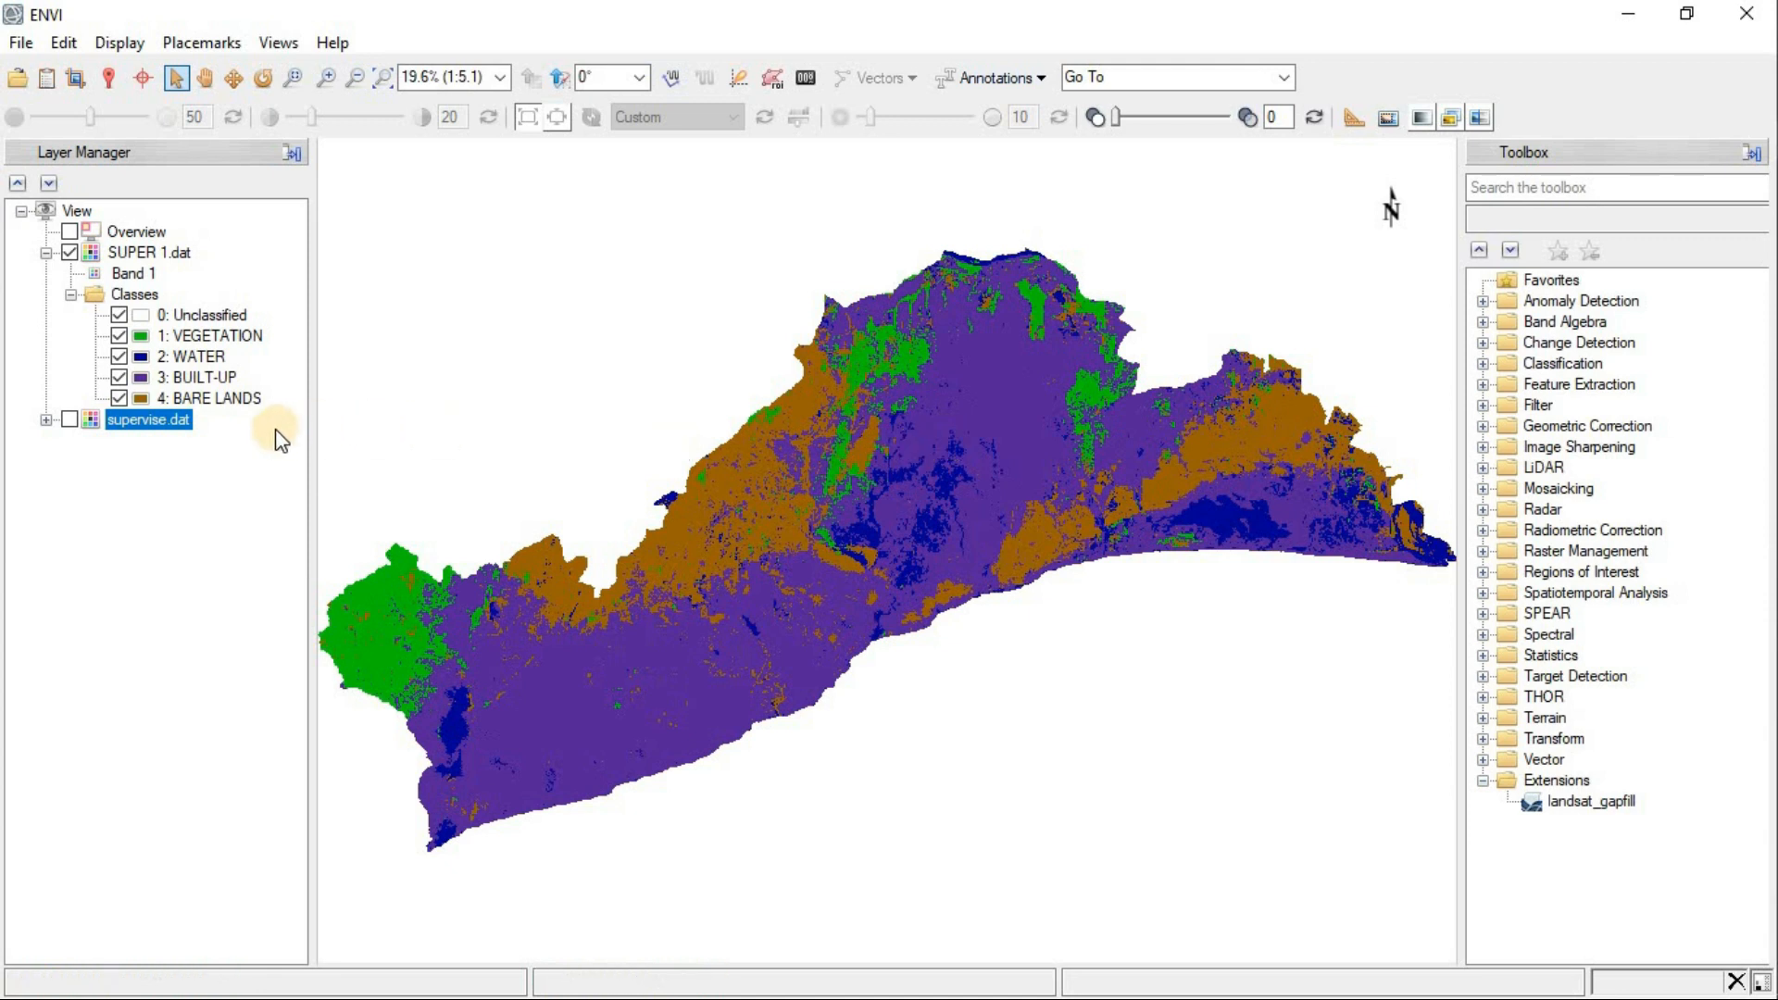
# Open supervise.dat from the supervised folder on the desktop and hide the SUPER 1.dat layer to view it
pyautogui.click(35, 44)
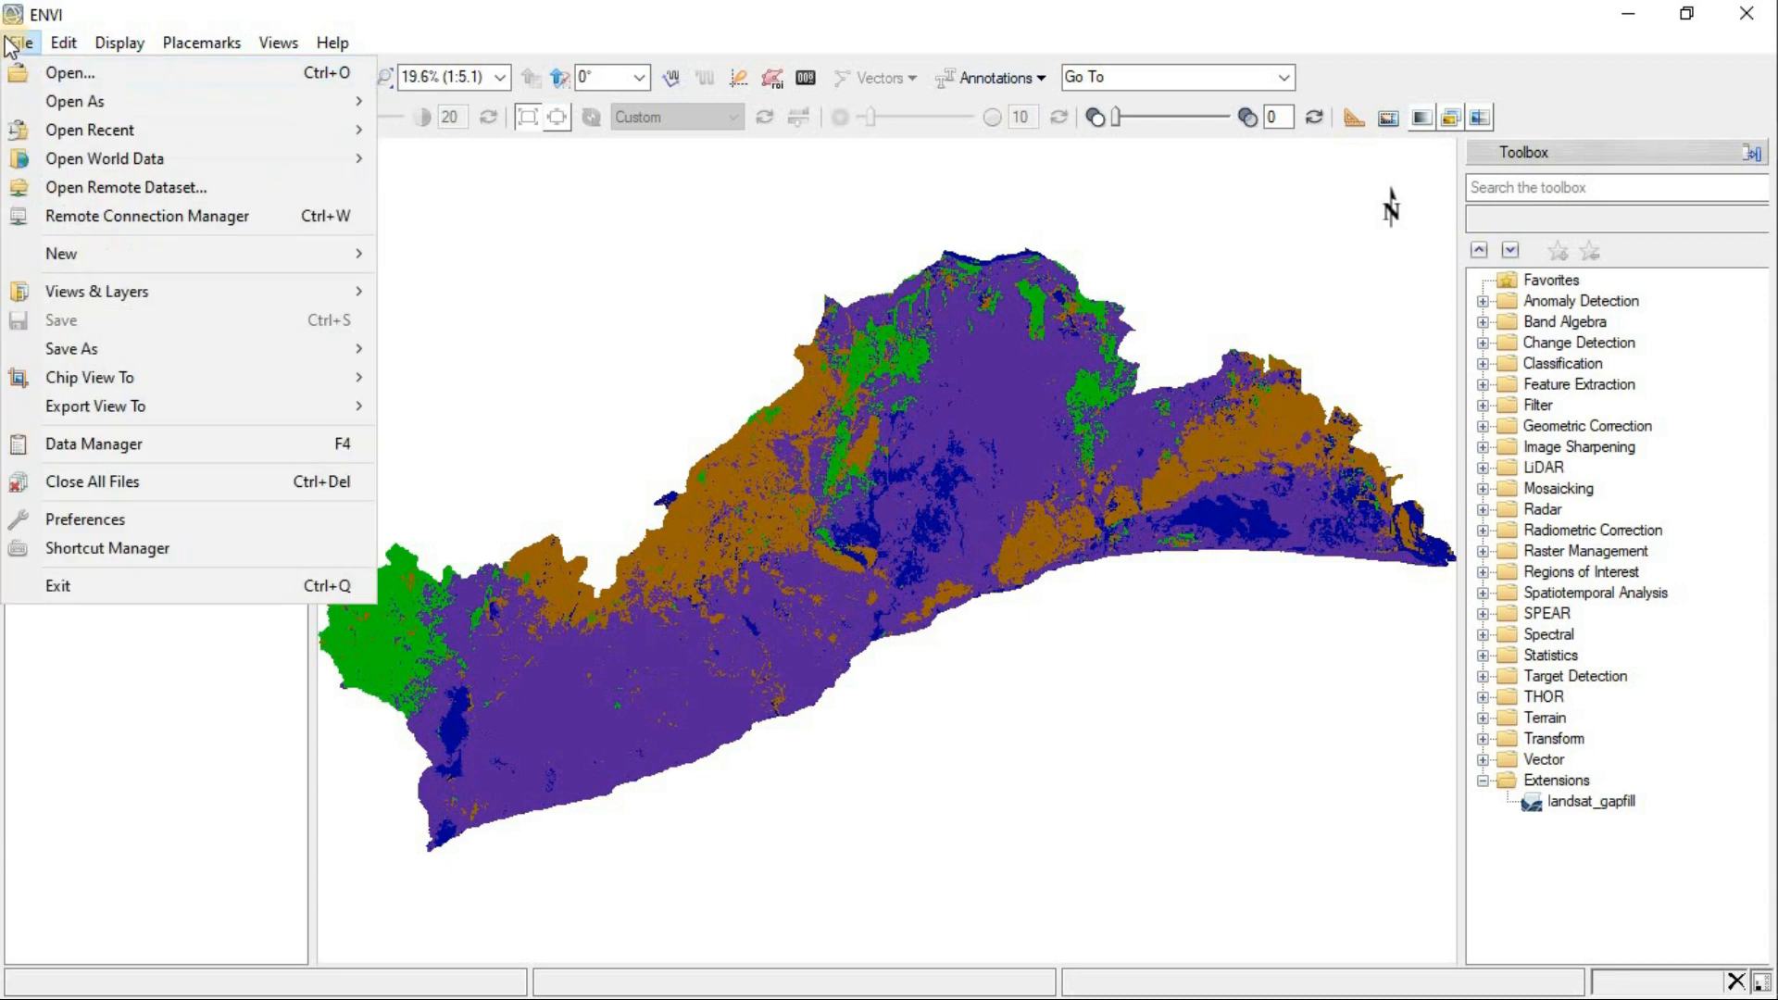
pyautogui.click(65, 72)
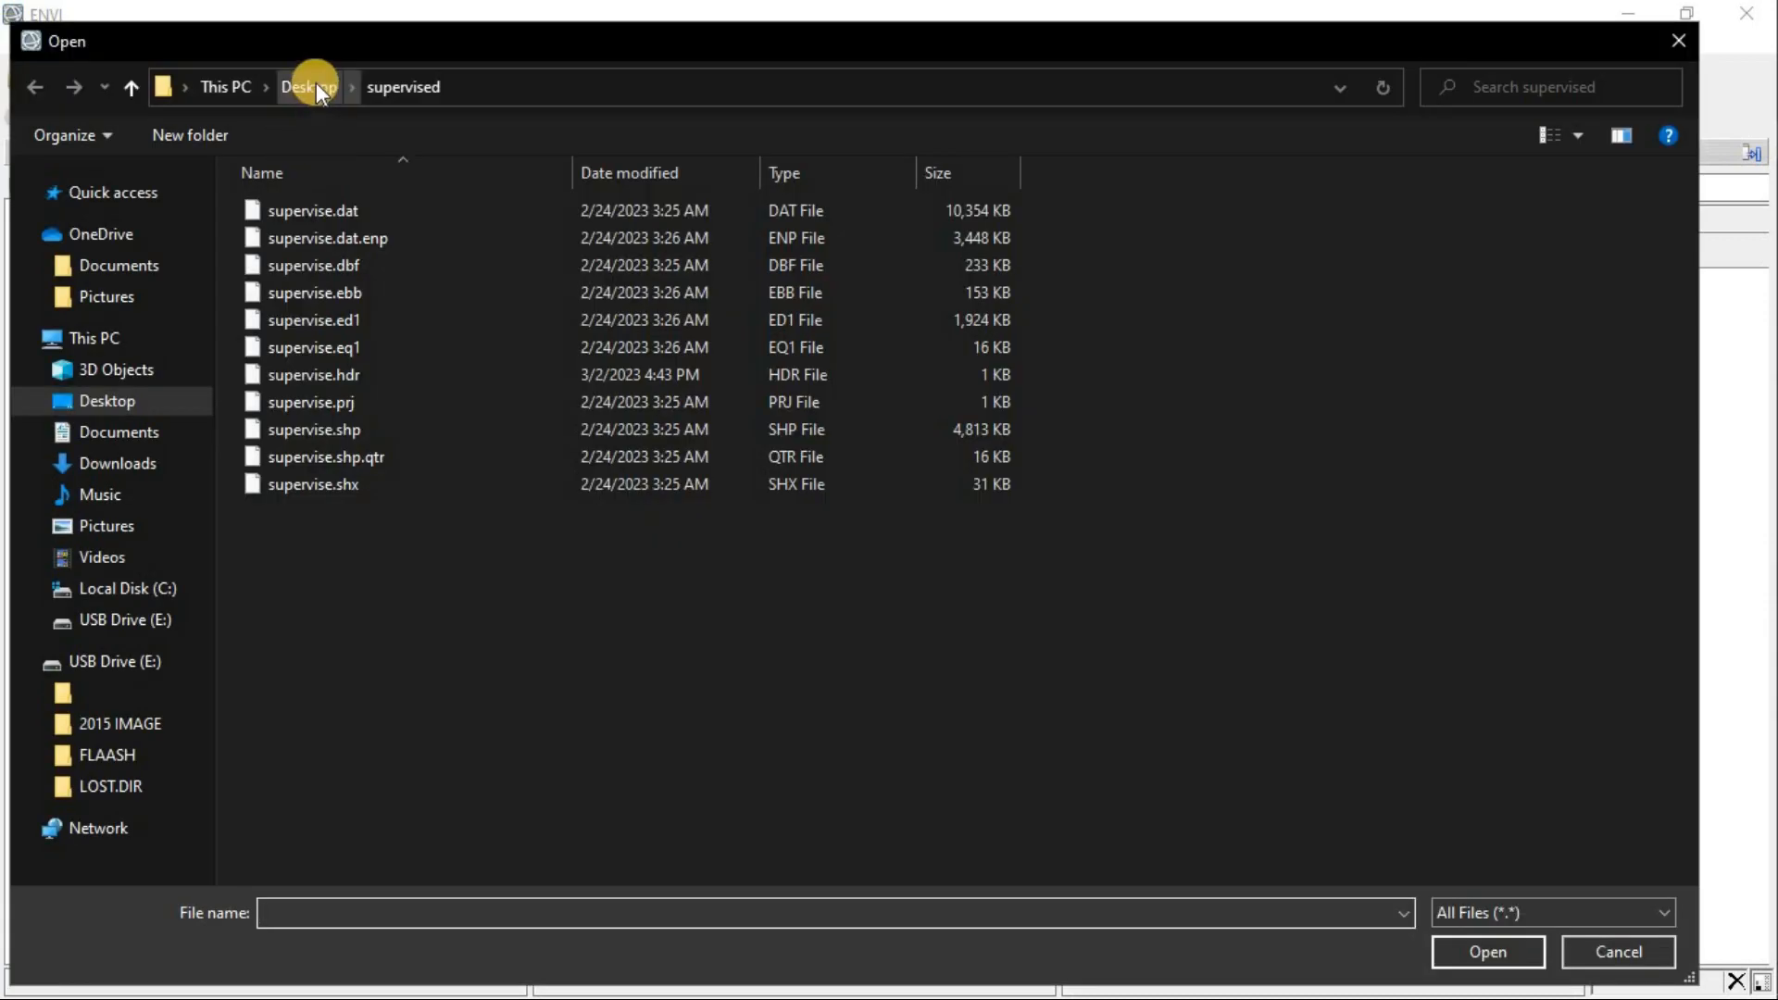
pyautogui.click(313, 87)
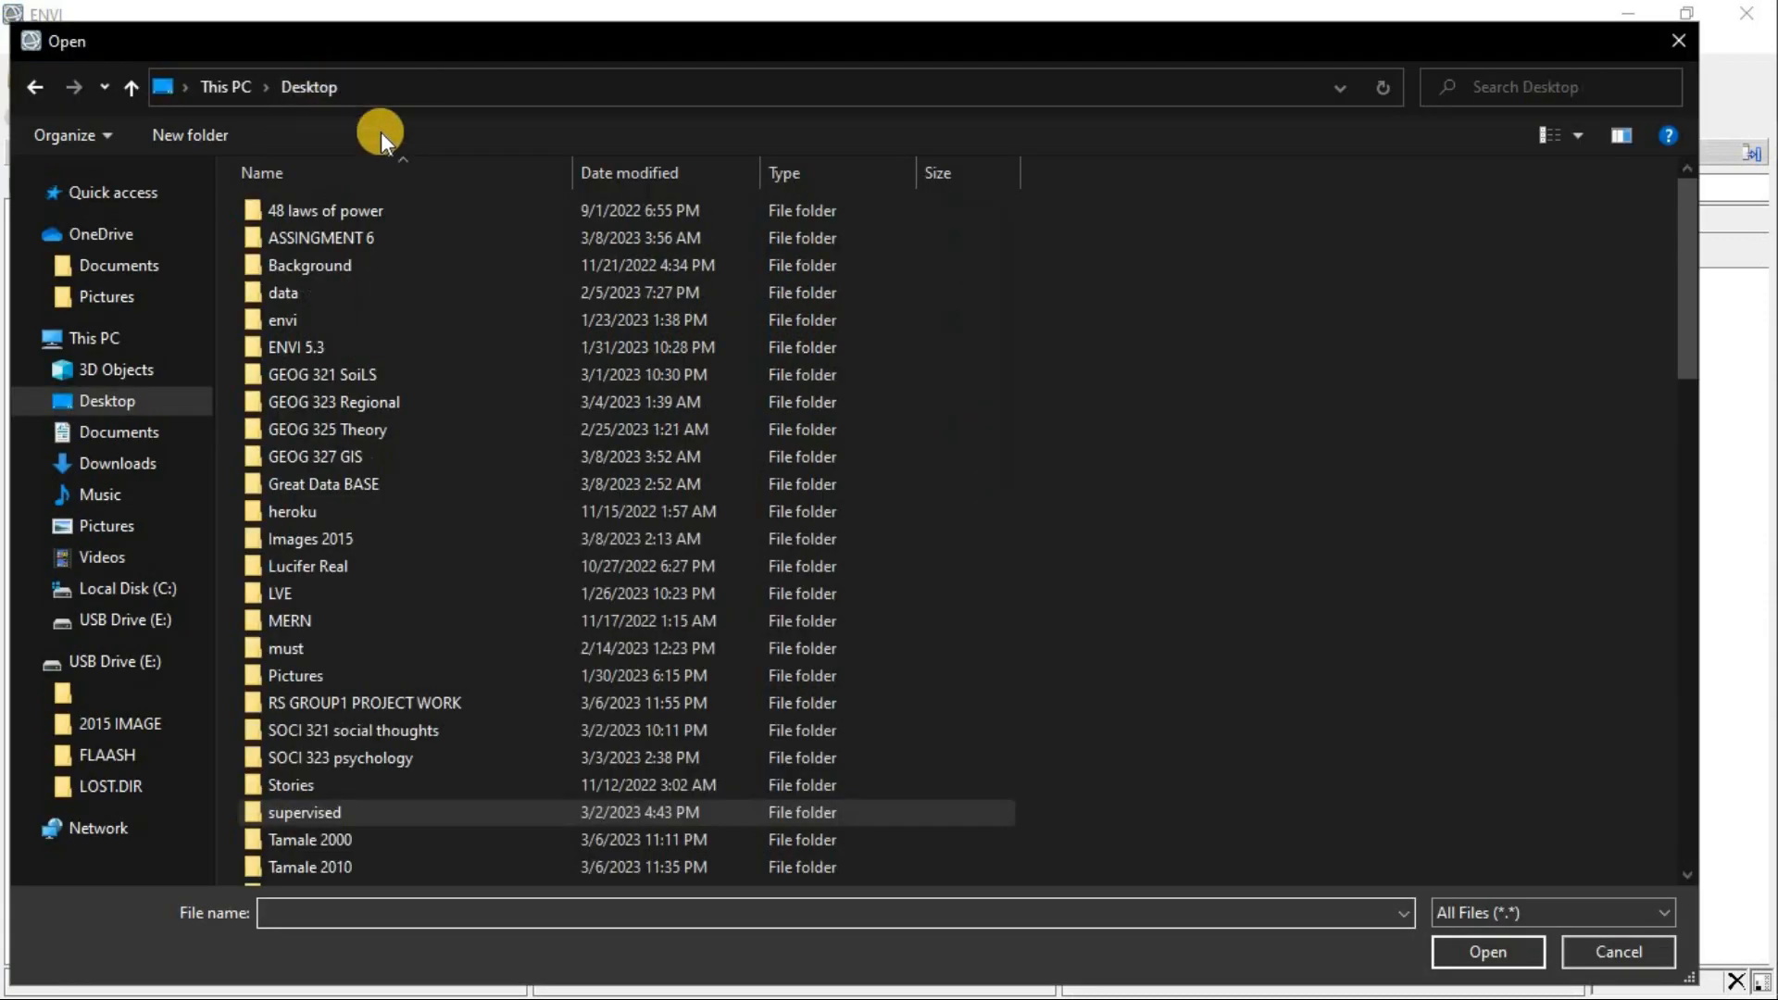
pyautogui.doubleClick(437, 820)
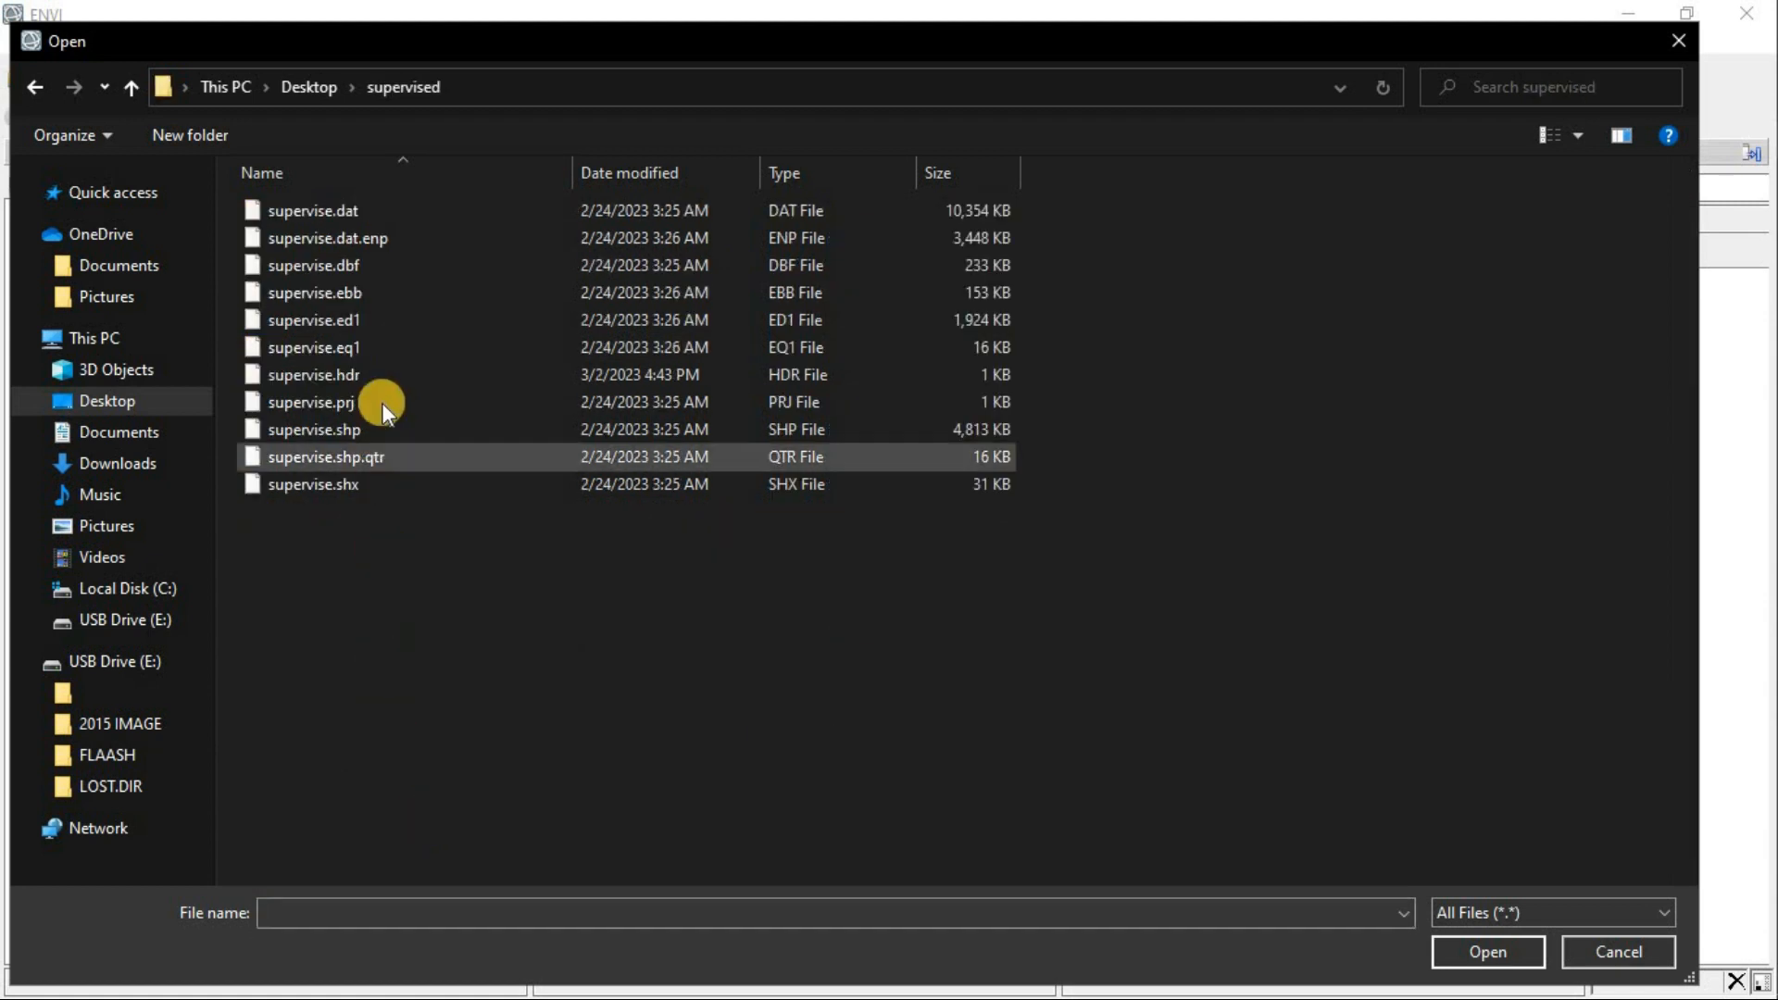
pyautogui.click(454, 213)
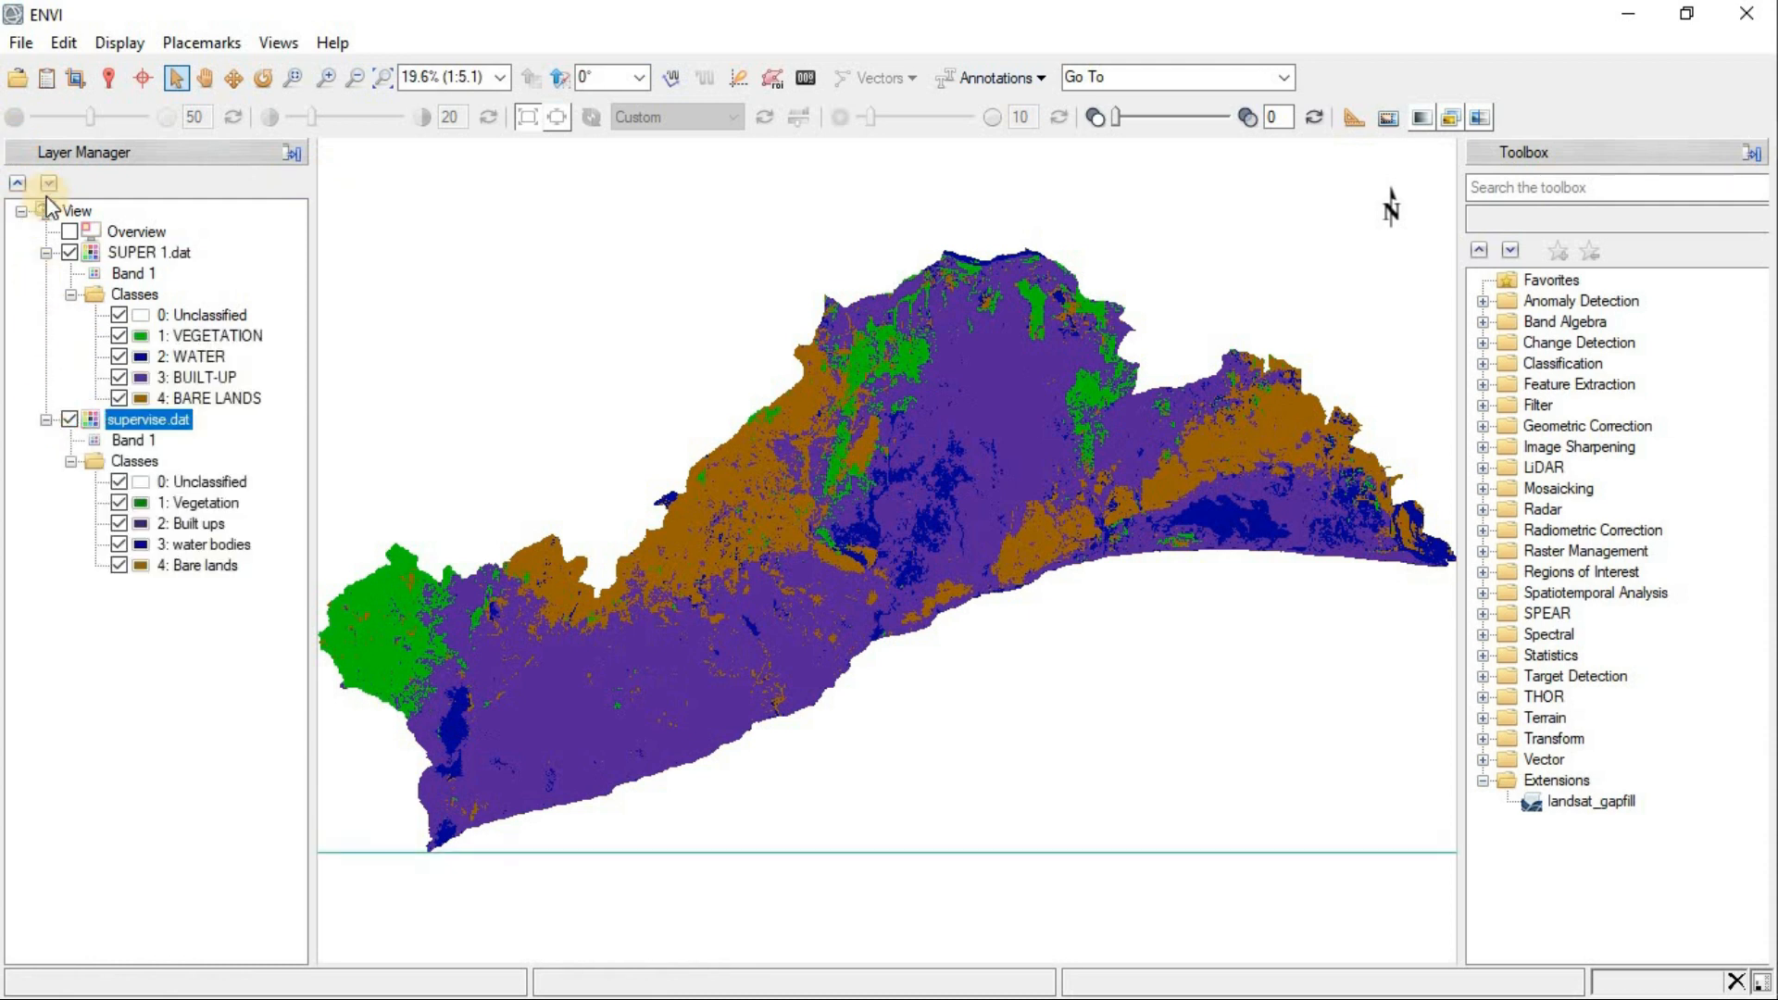
pyautogui.click(69, 251)
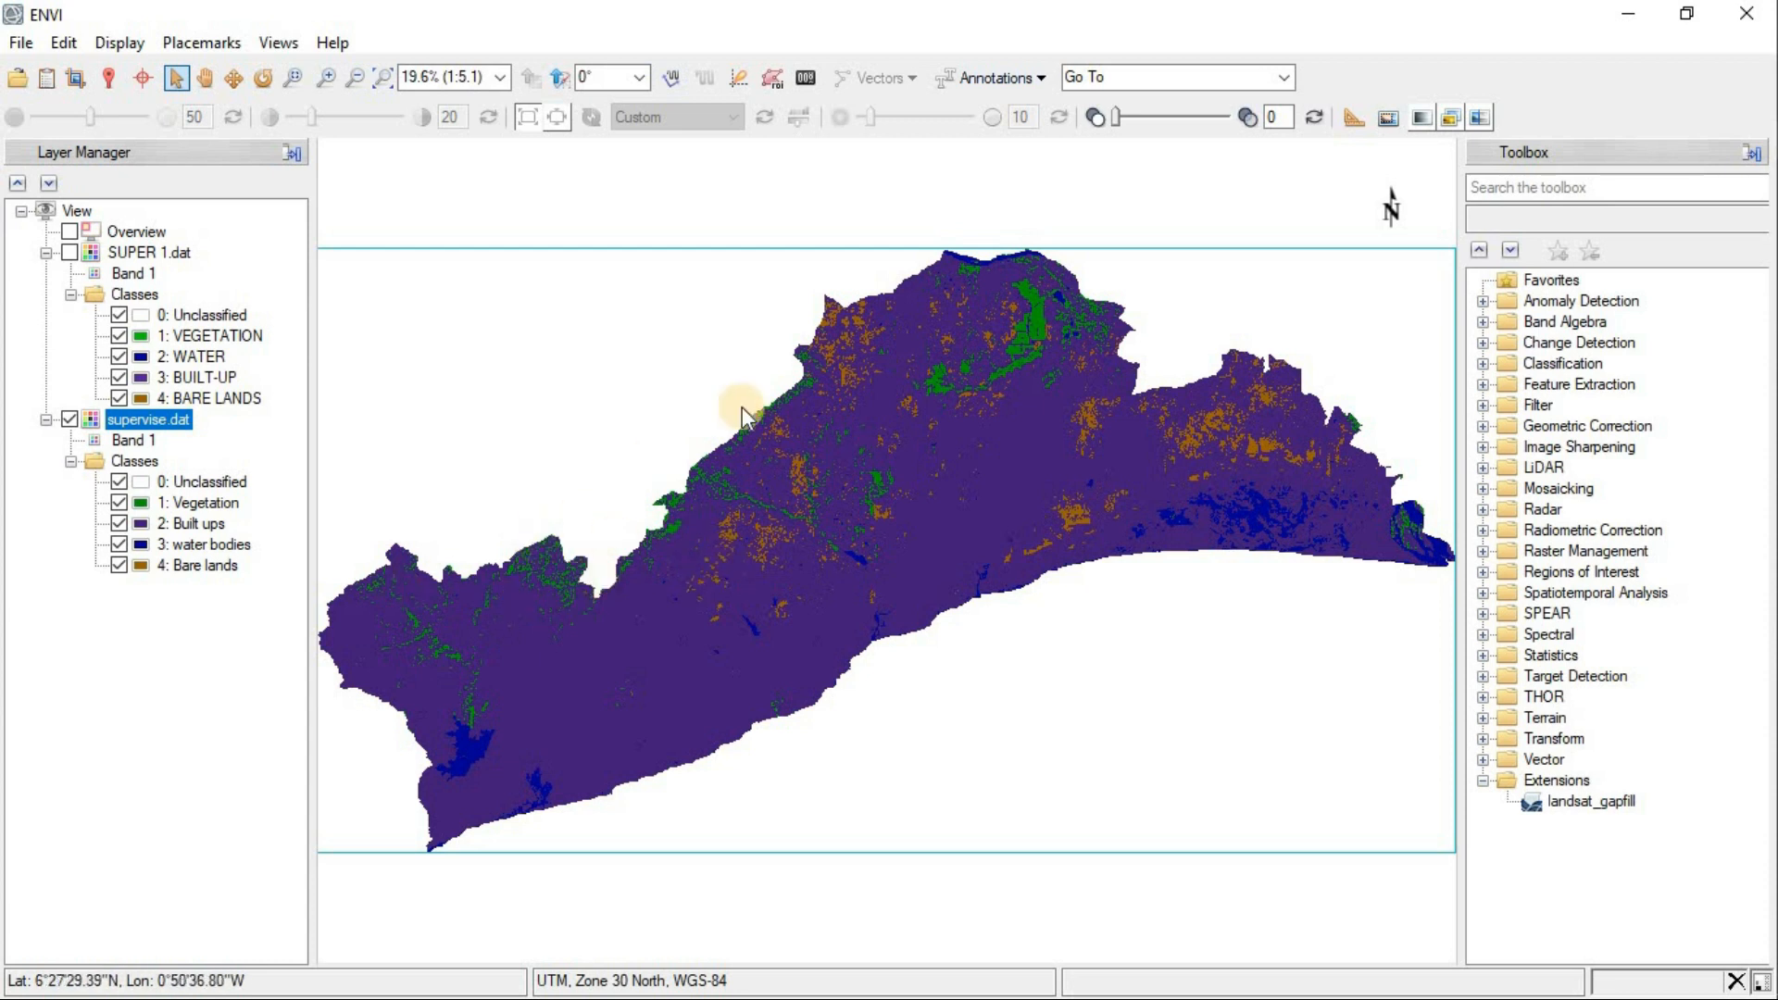
pyautogui.click(789, 482)
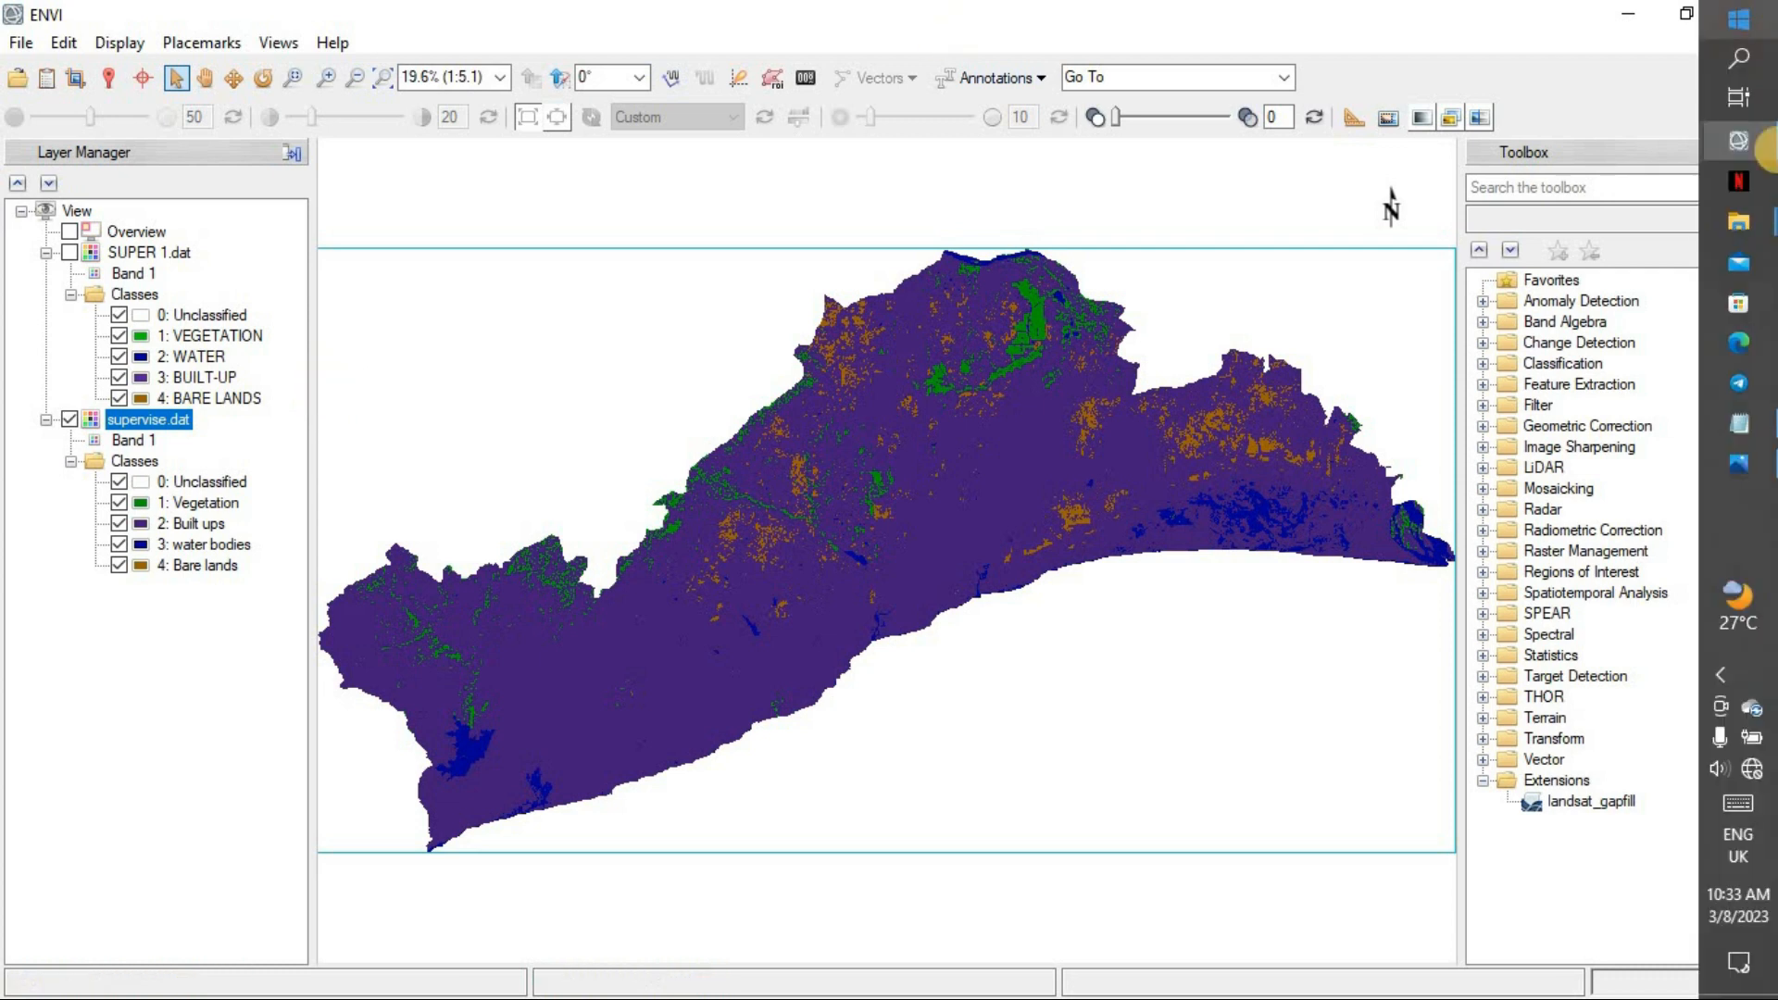
# Reopen the ass notes in Notepad, review the study years and the change analysis stage, and minimise the notes
pyautogui.click(1739, 424)
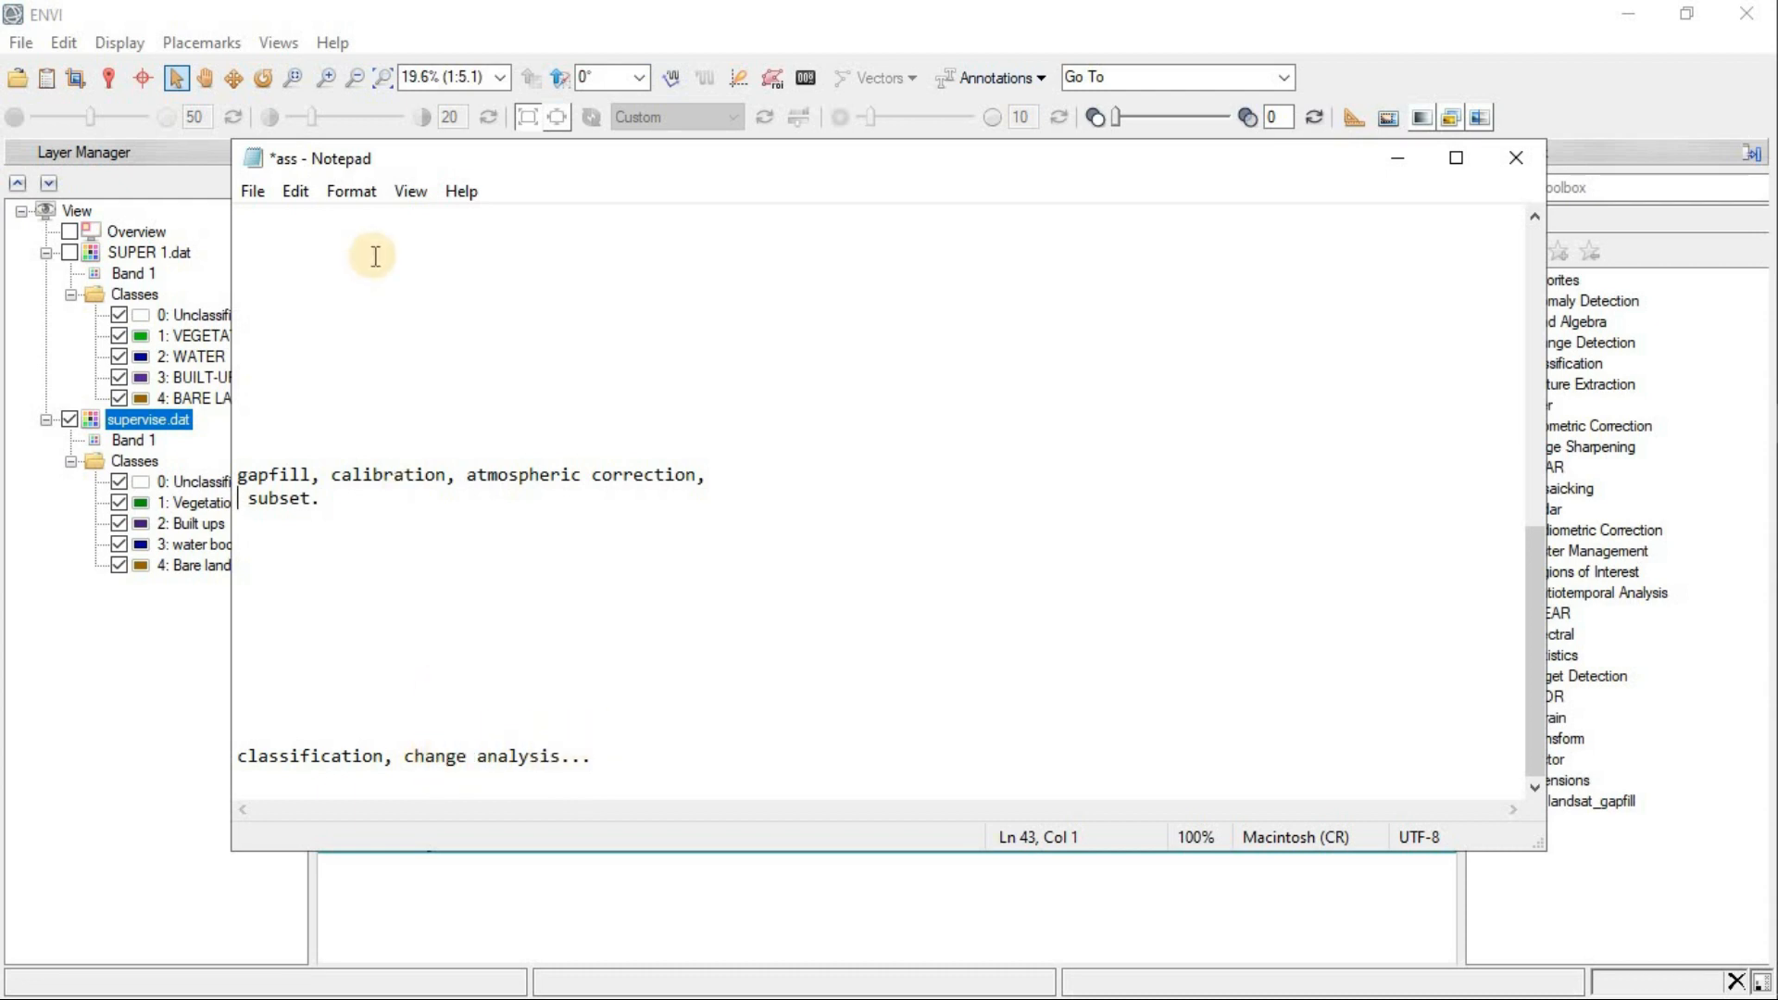
pyautogui.scroll(7, 278, 472)
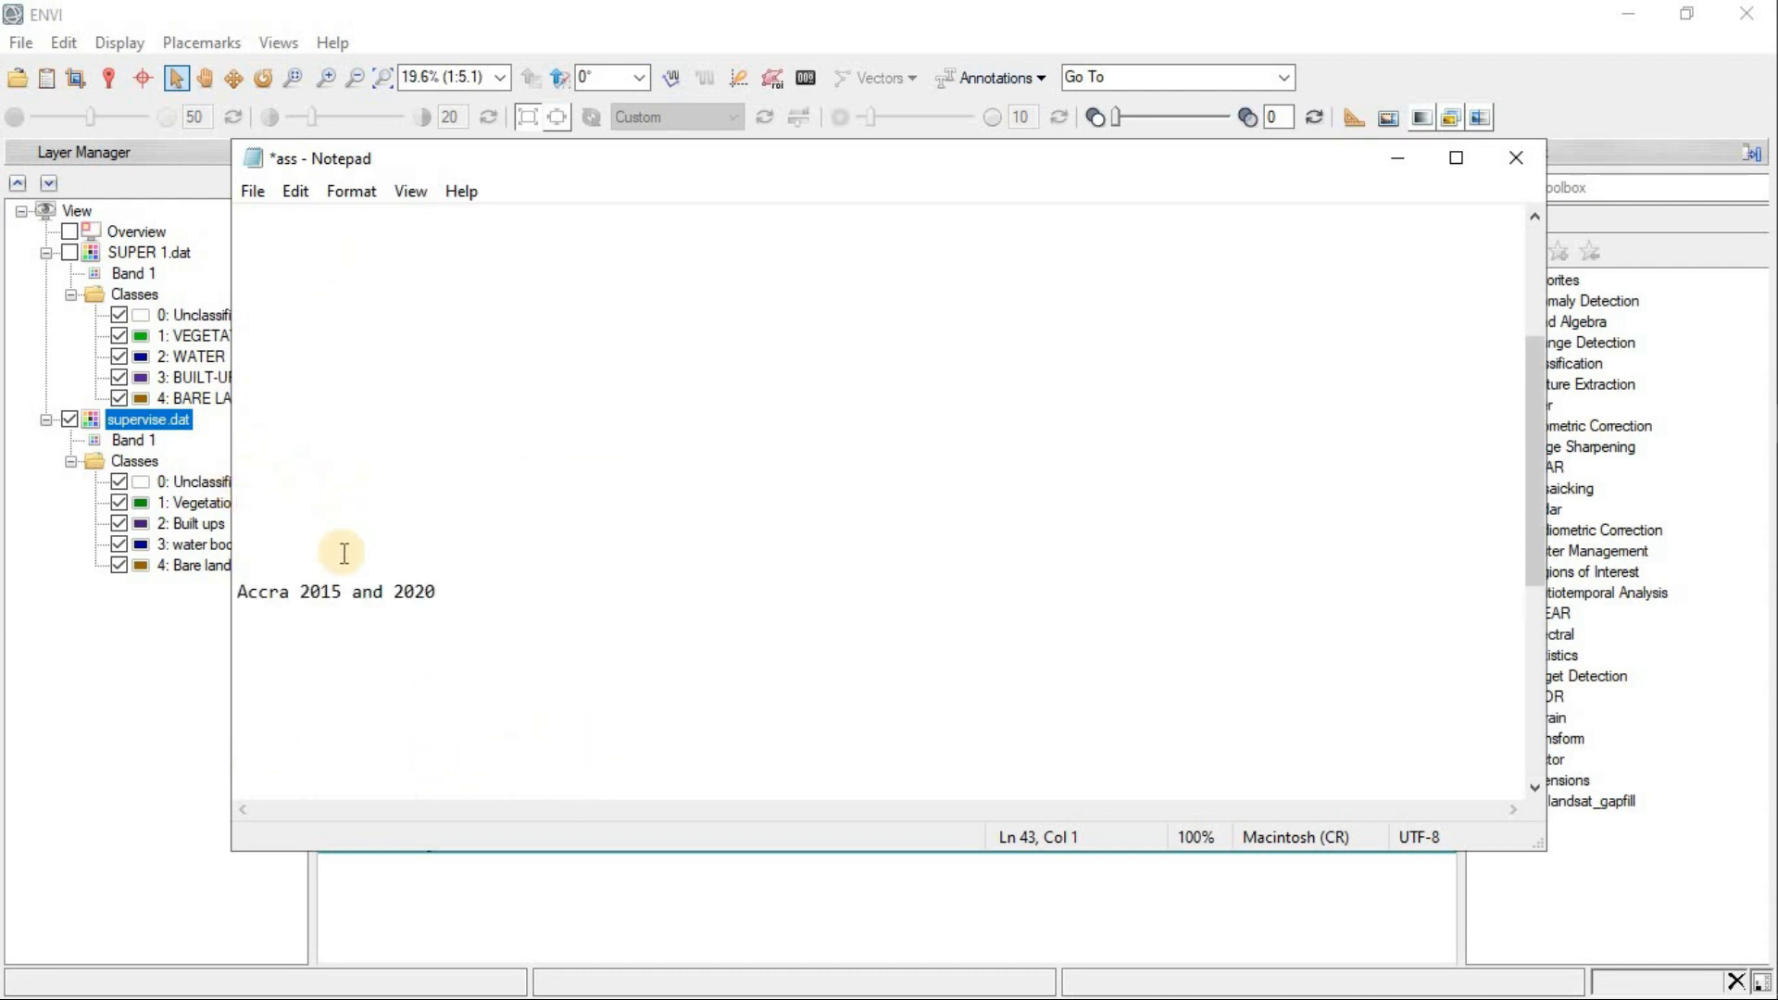
pyautogui.scroll(3, 343, 553)
pyautogui.scroll(-9, 347, 544)
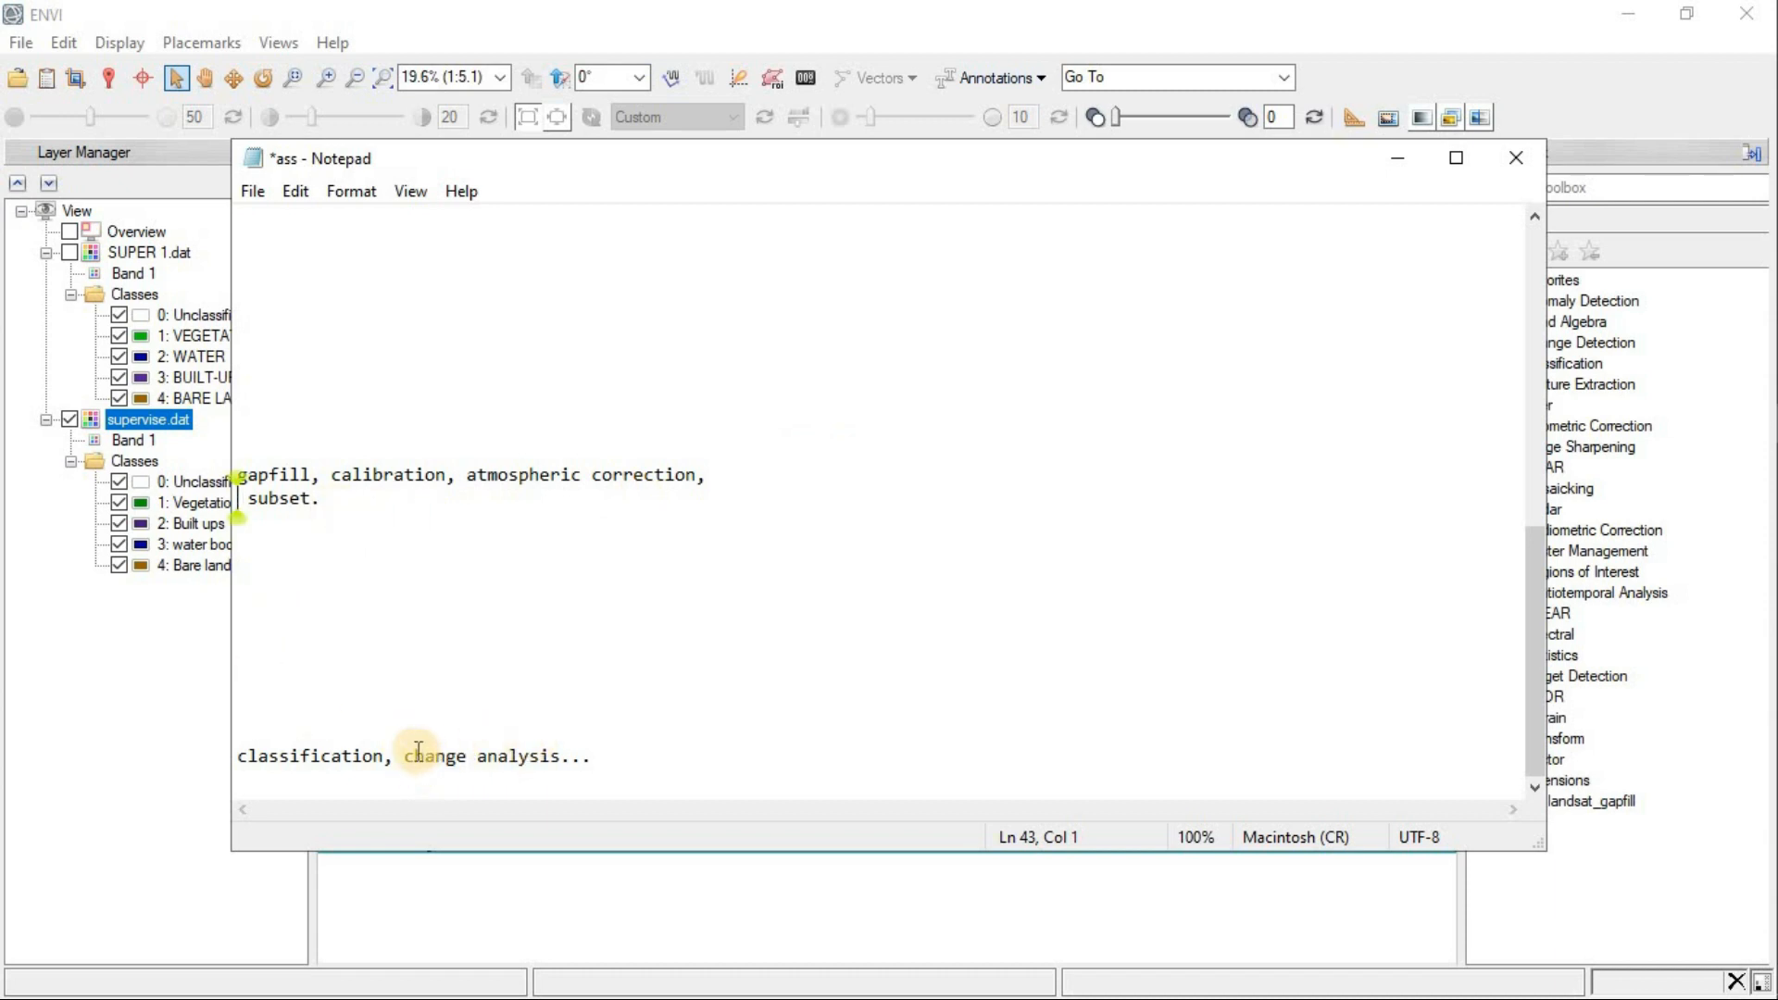
pyautogui.moveTo(414, 756); pyautogui.dragTo(573, 755)
pyautogui.click(238, 614)
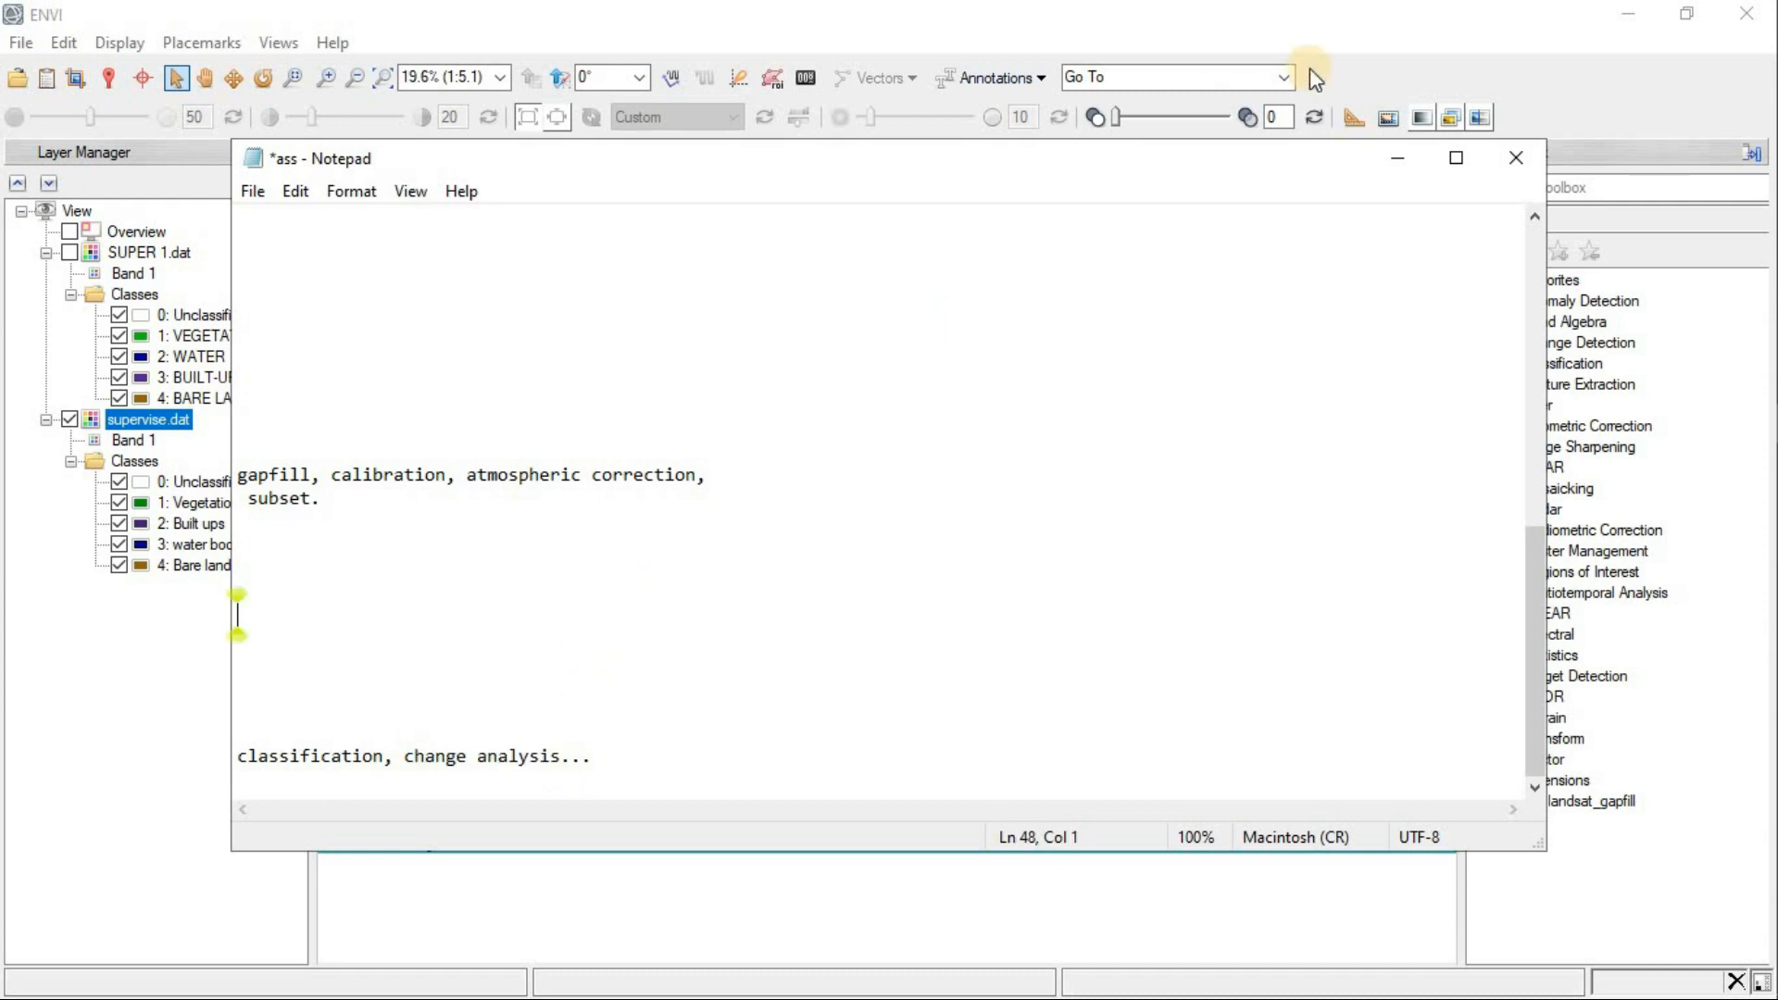
pyautogui.click(1399, 159)
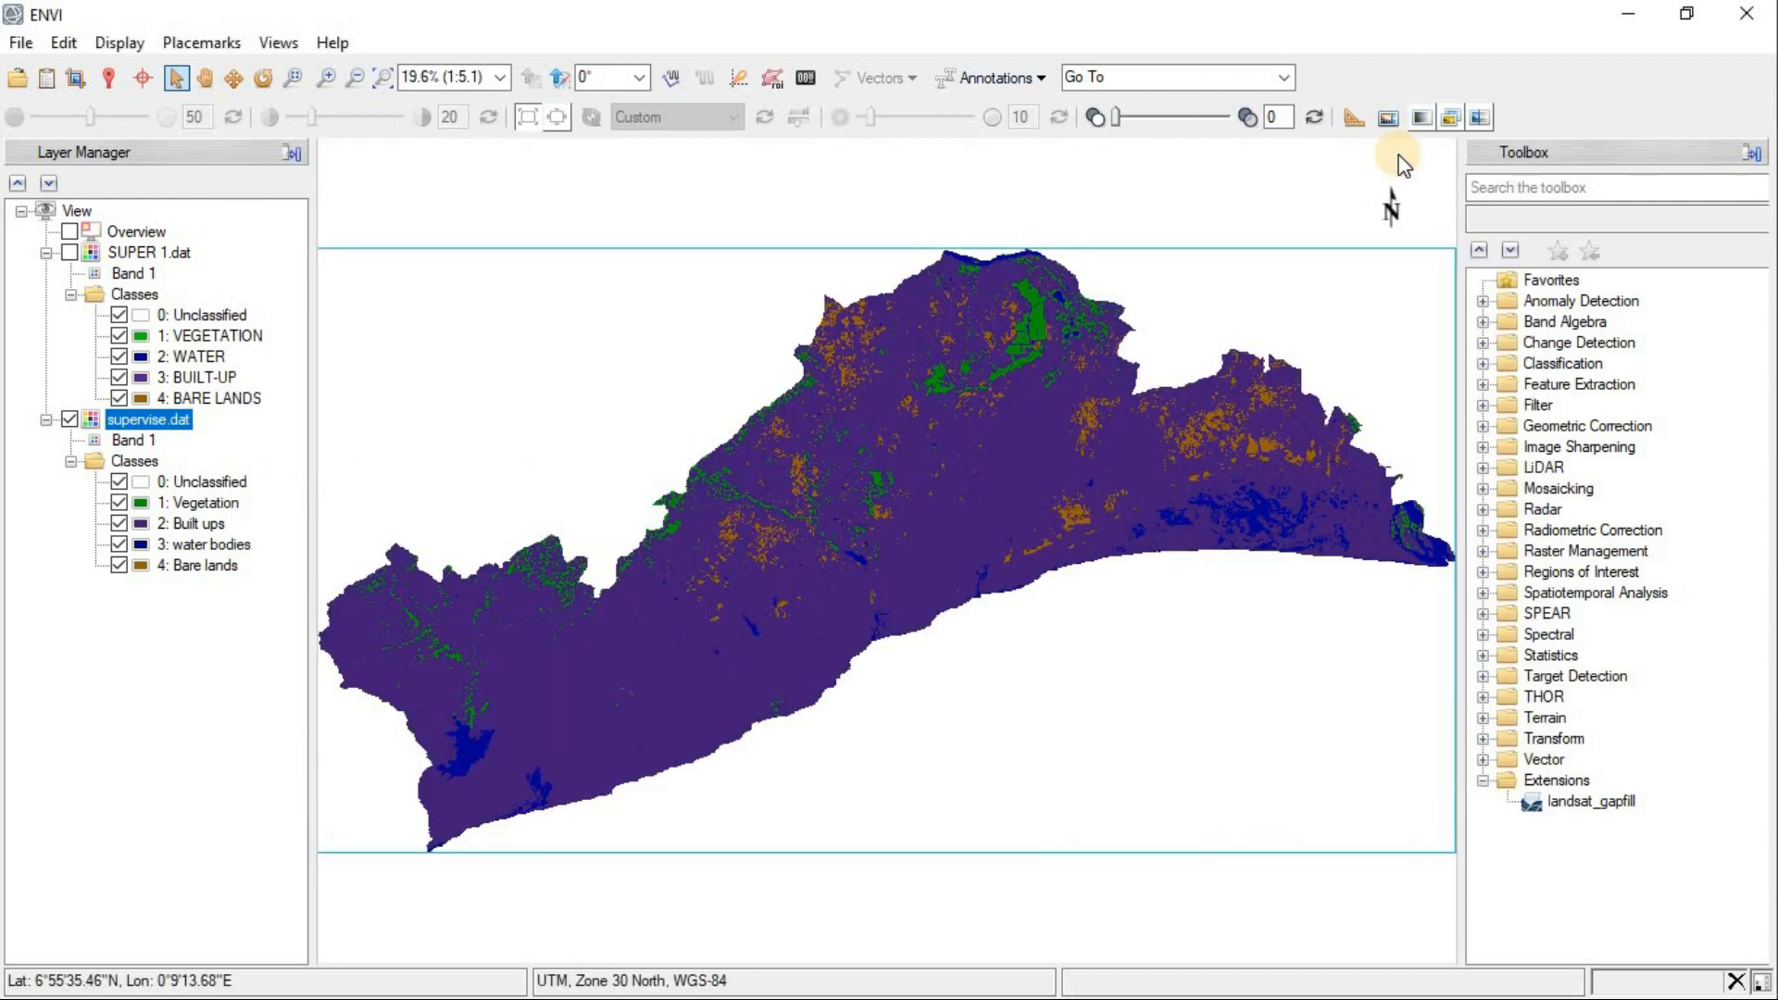
# Launch Change Detection Difference Map with Band 1 of SUPER 1.dat as the initial state and Band 1 of supervise.dat as the final state
pyautogui.moveTo(1771, 194)
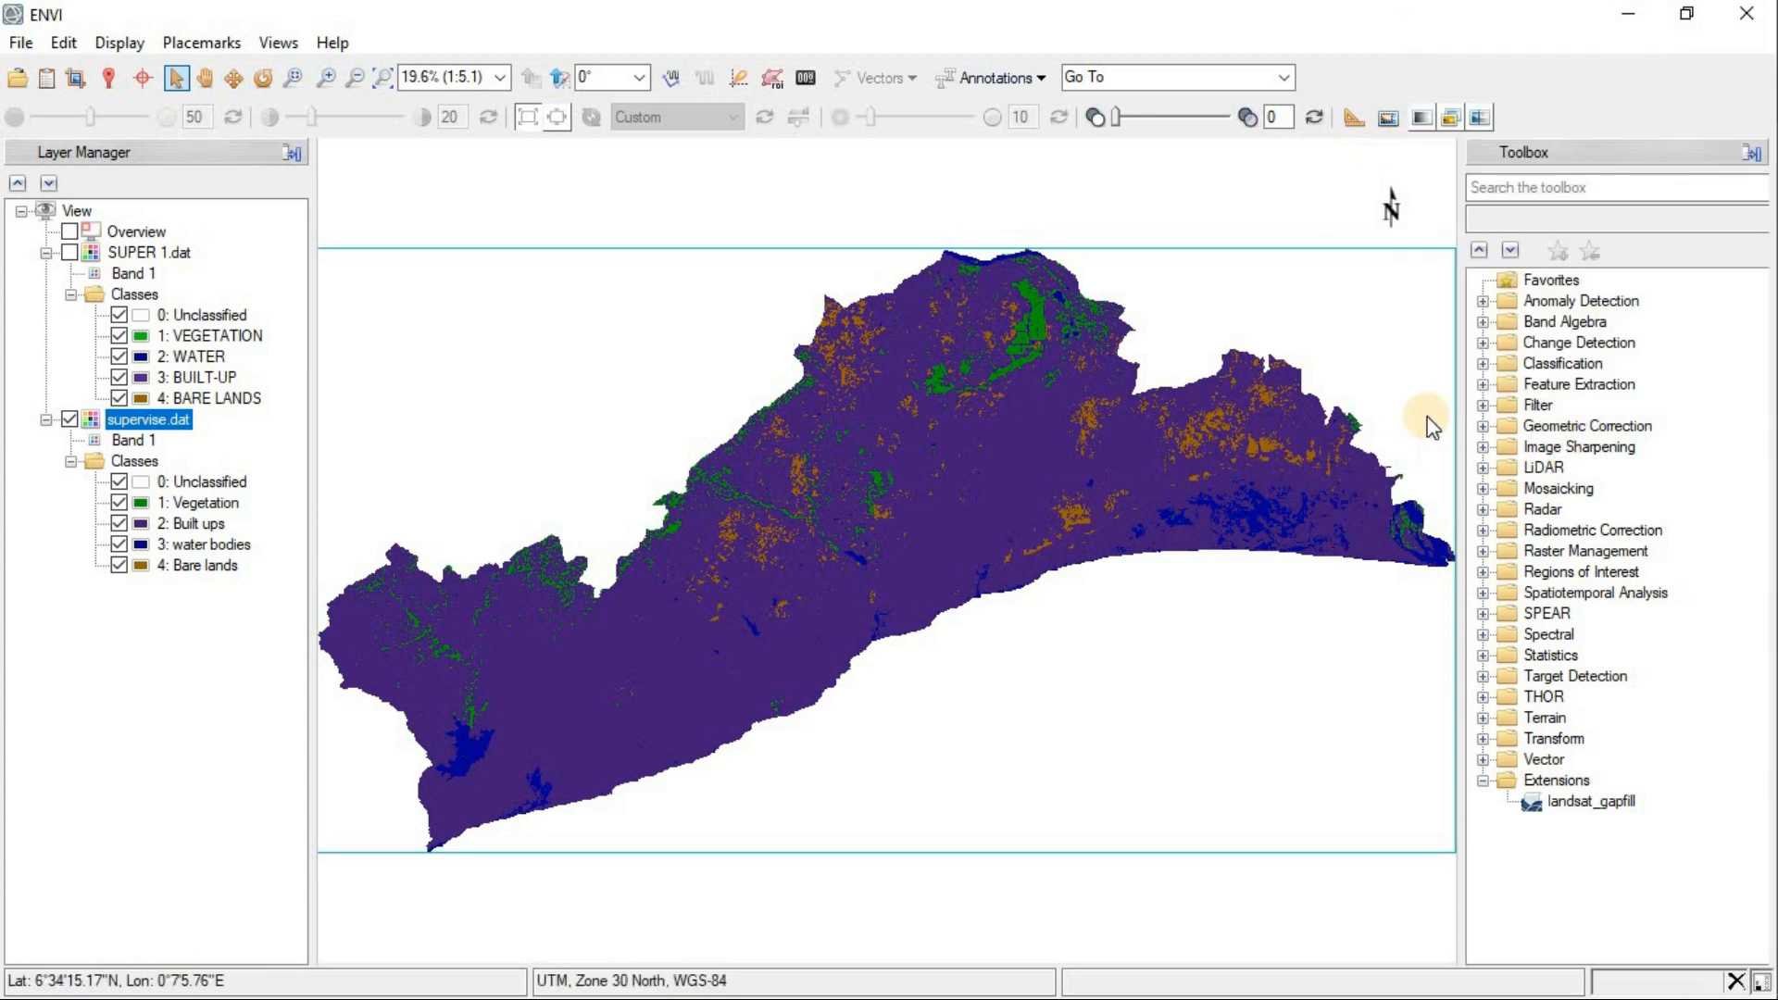
pyautogui.click(1482, 343)
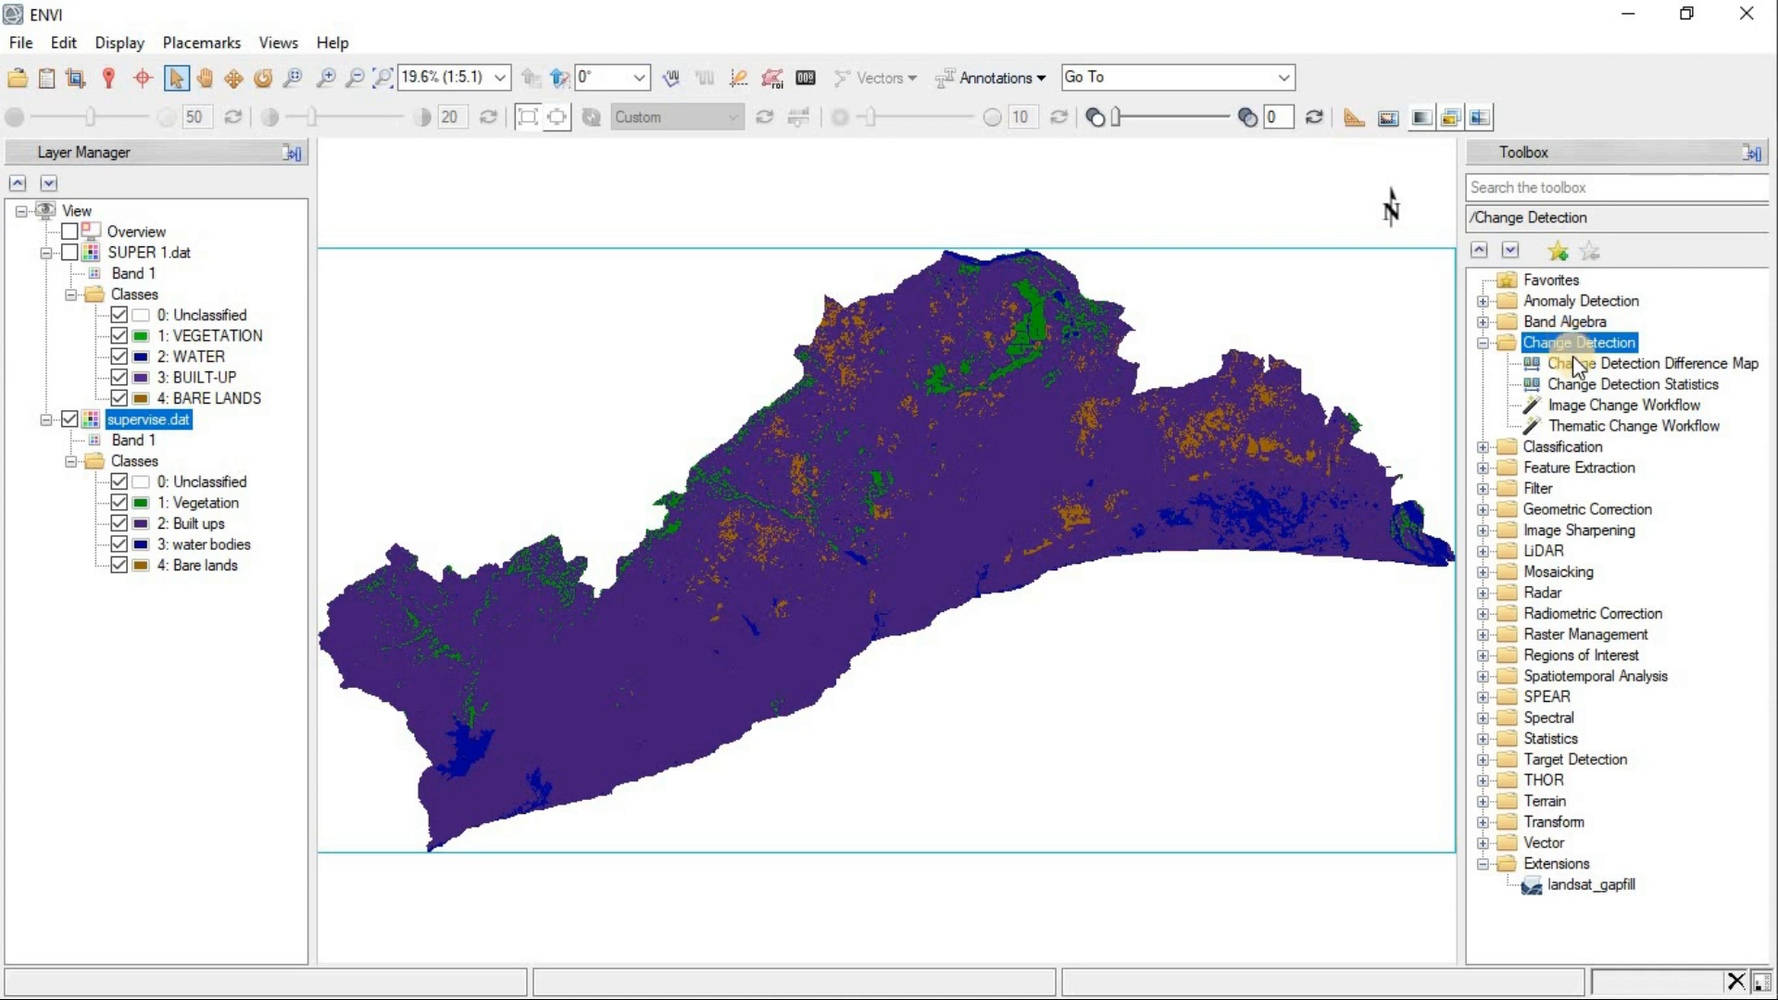
pyautogui.click(1602, 364)
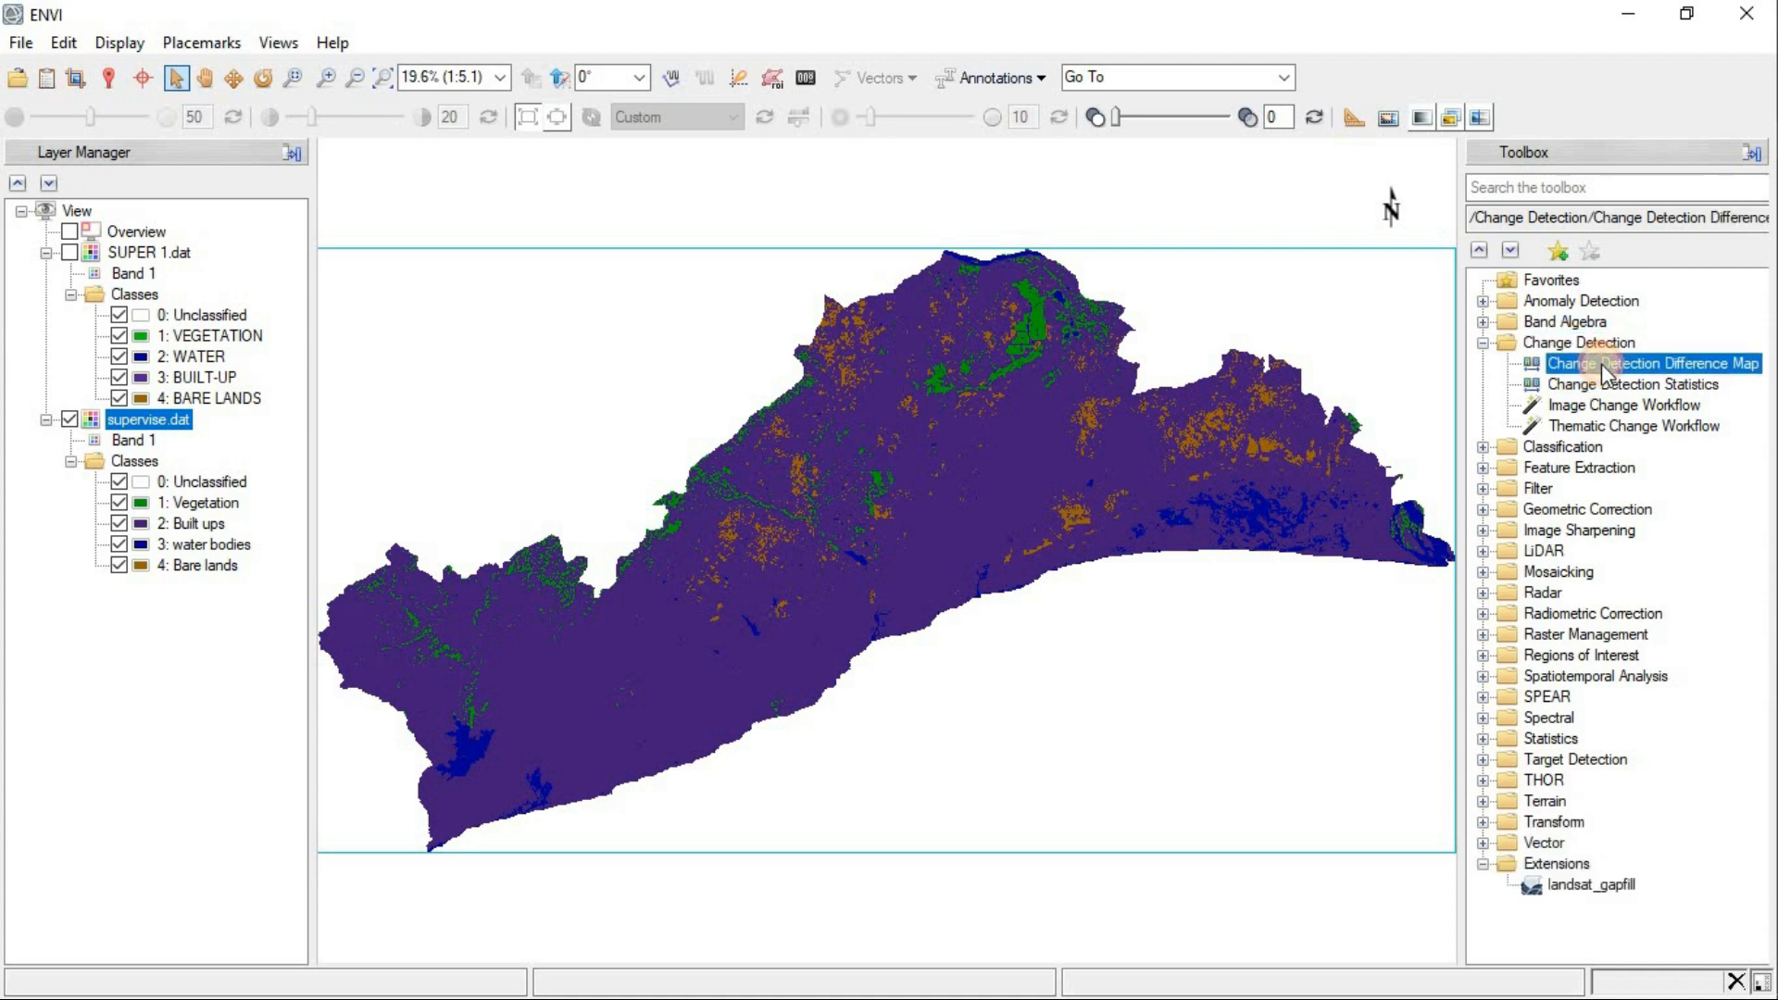
pyautogui.doubleClick(1603, 363)
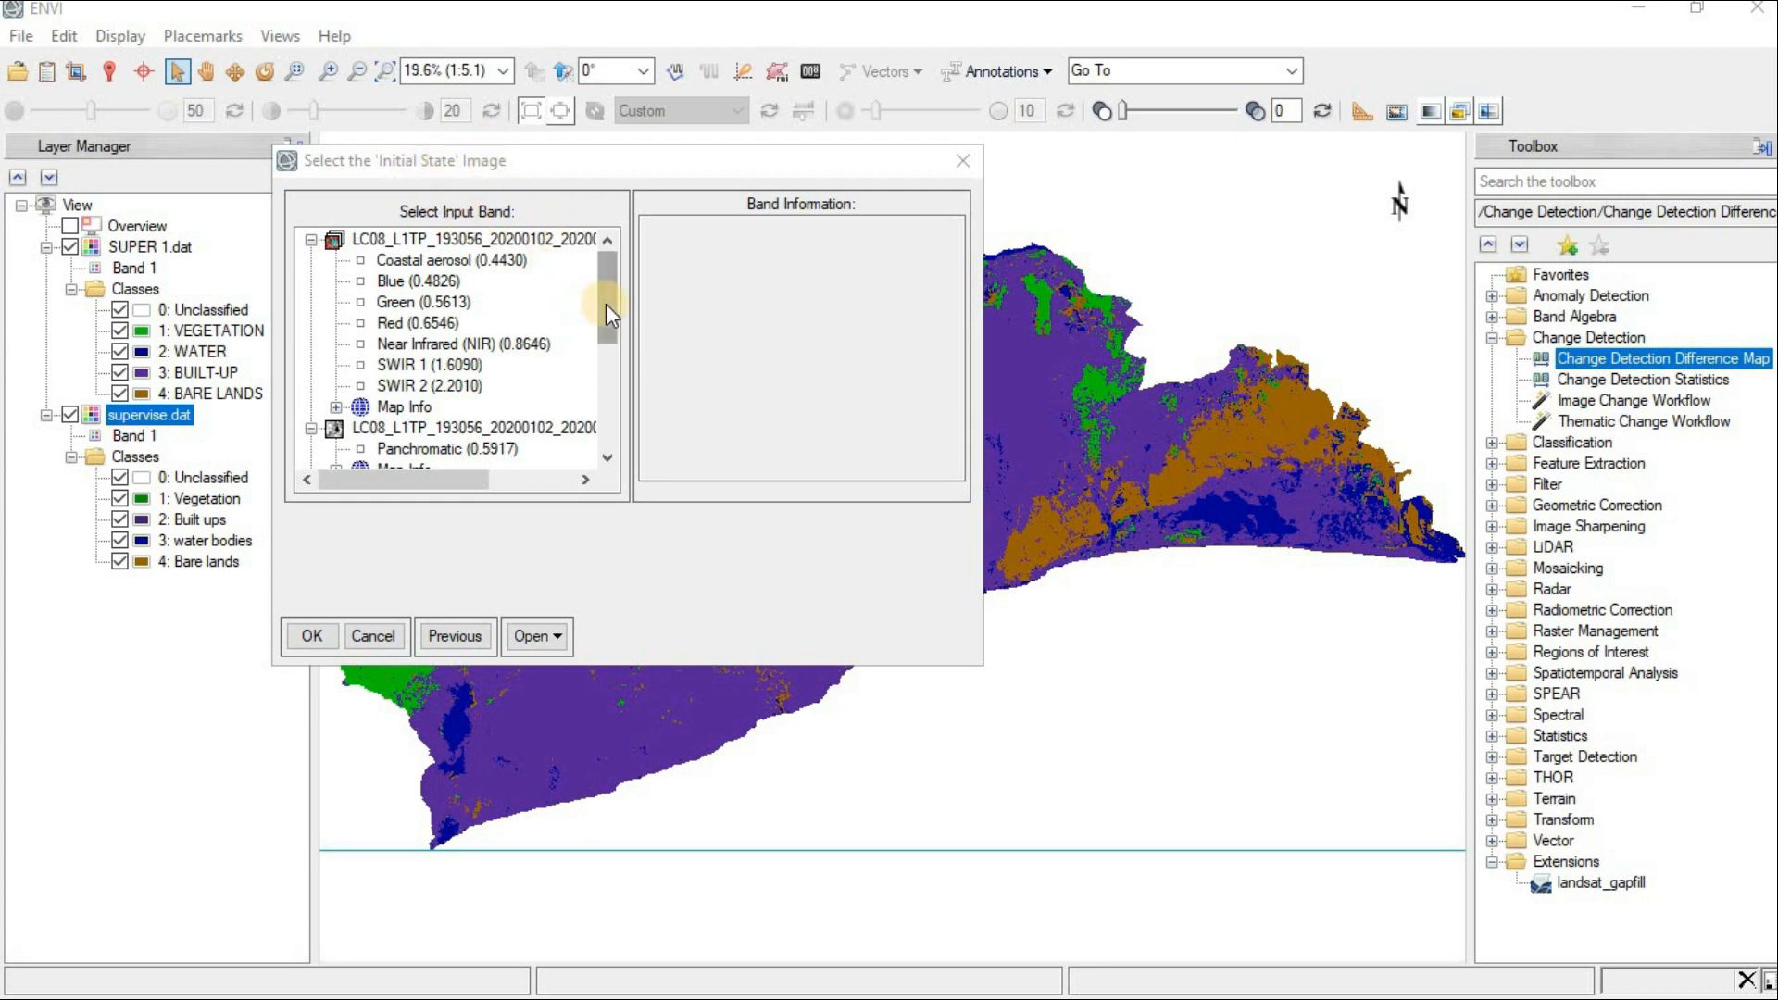
pyautogui.moveTo(606, 304); pyautogui.dragTo(592, 442)
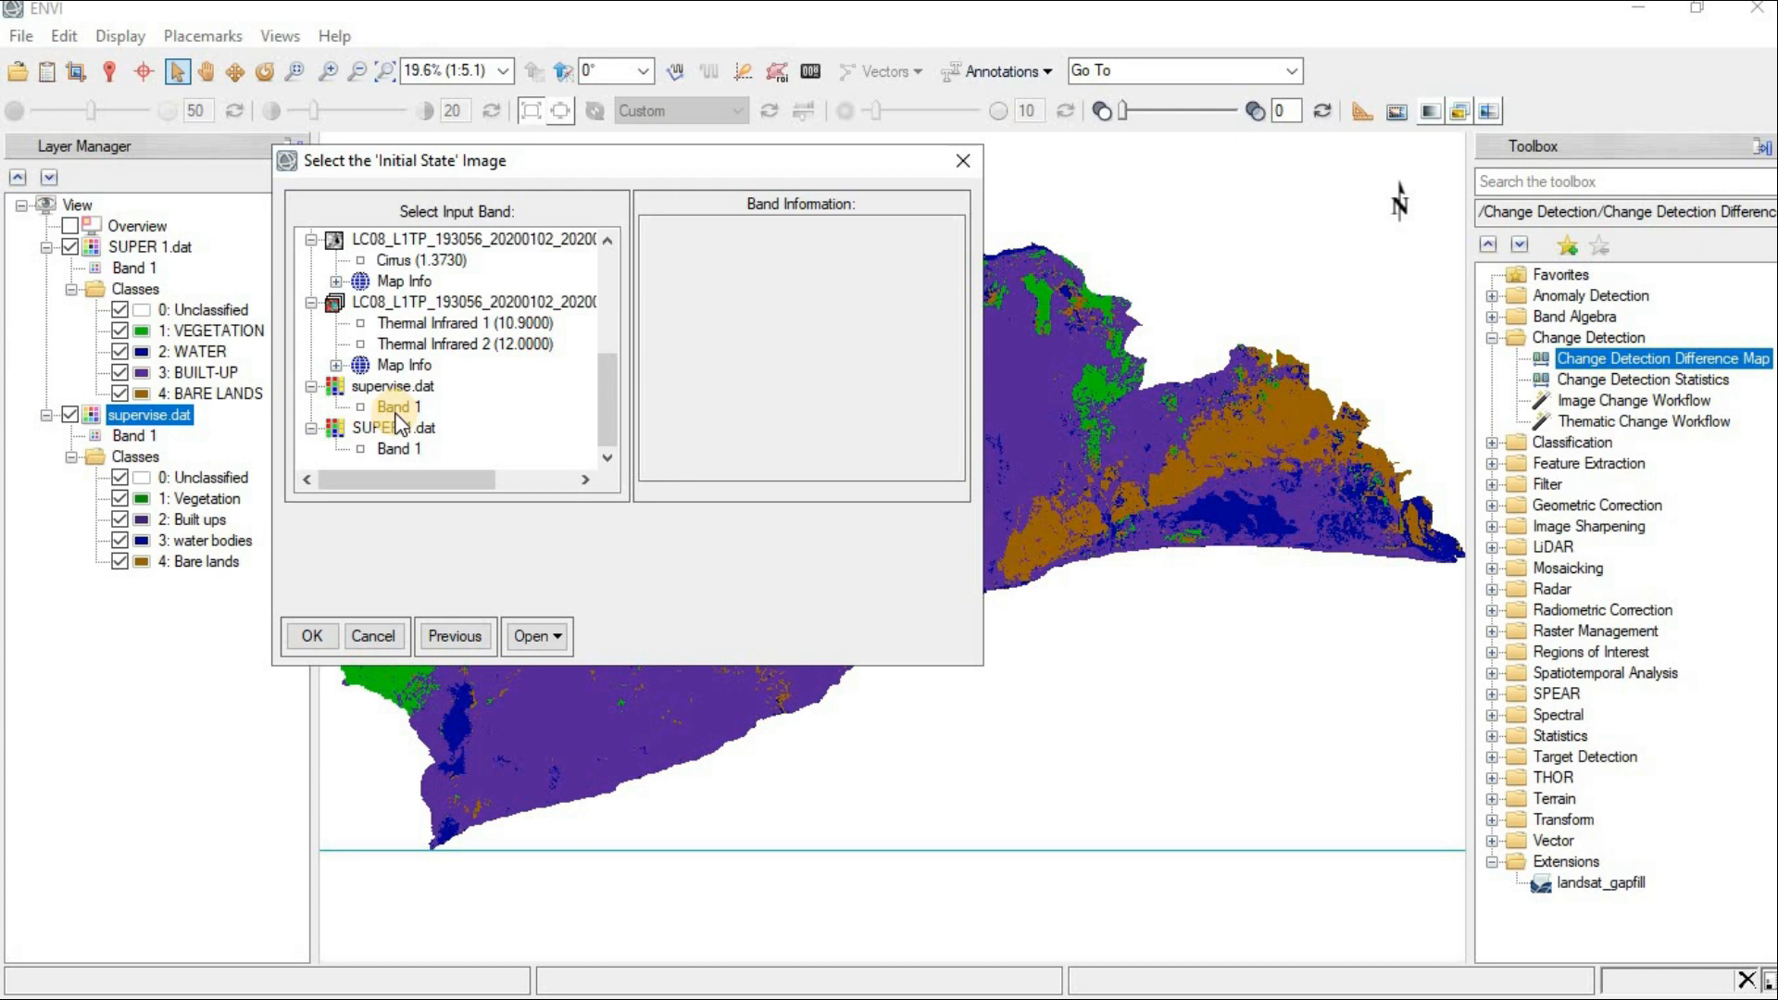
pyautogui.click(364, 450)
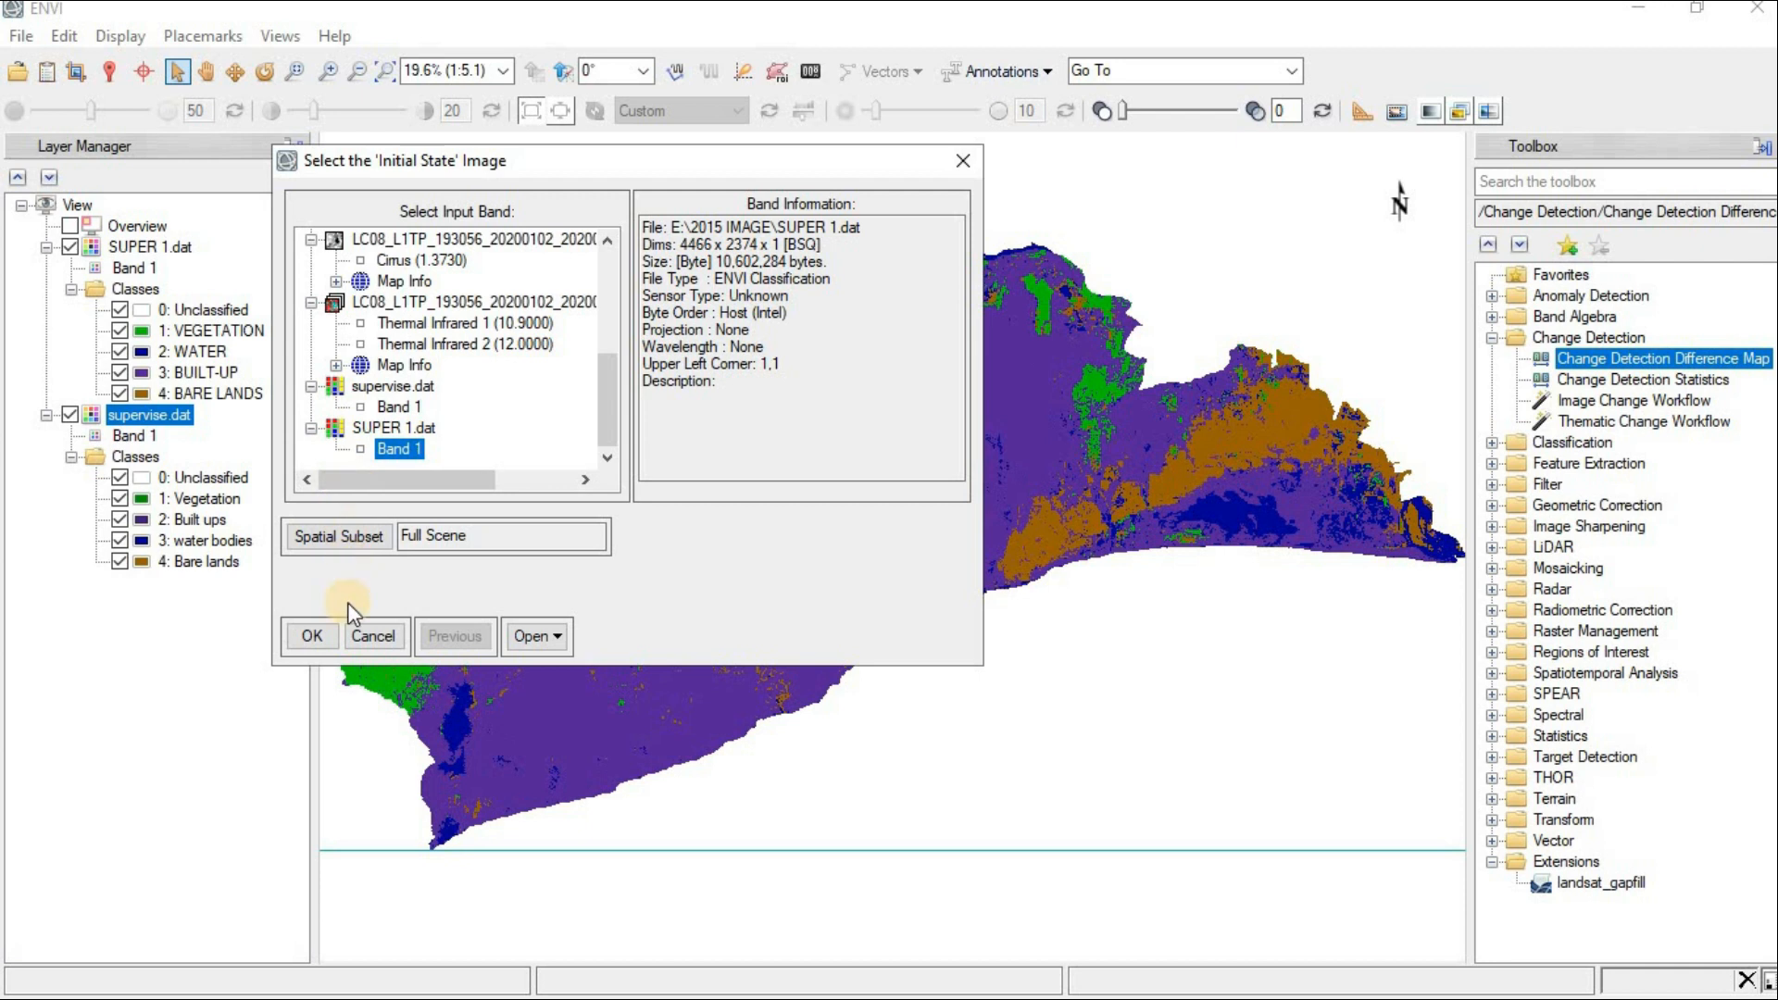
pyautogui.doubleClick(358, 448)
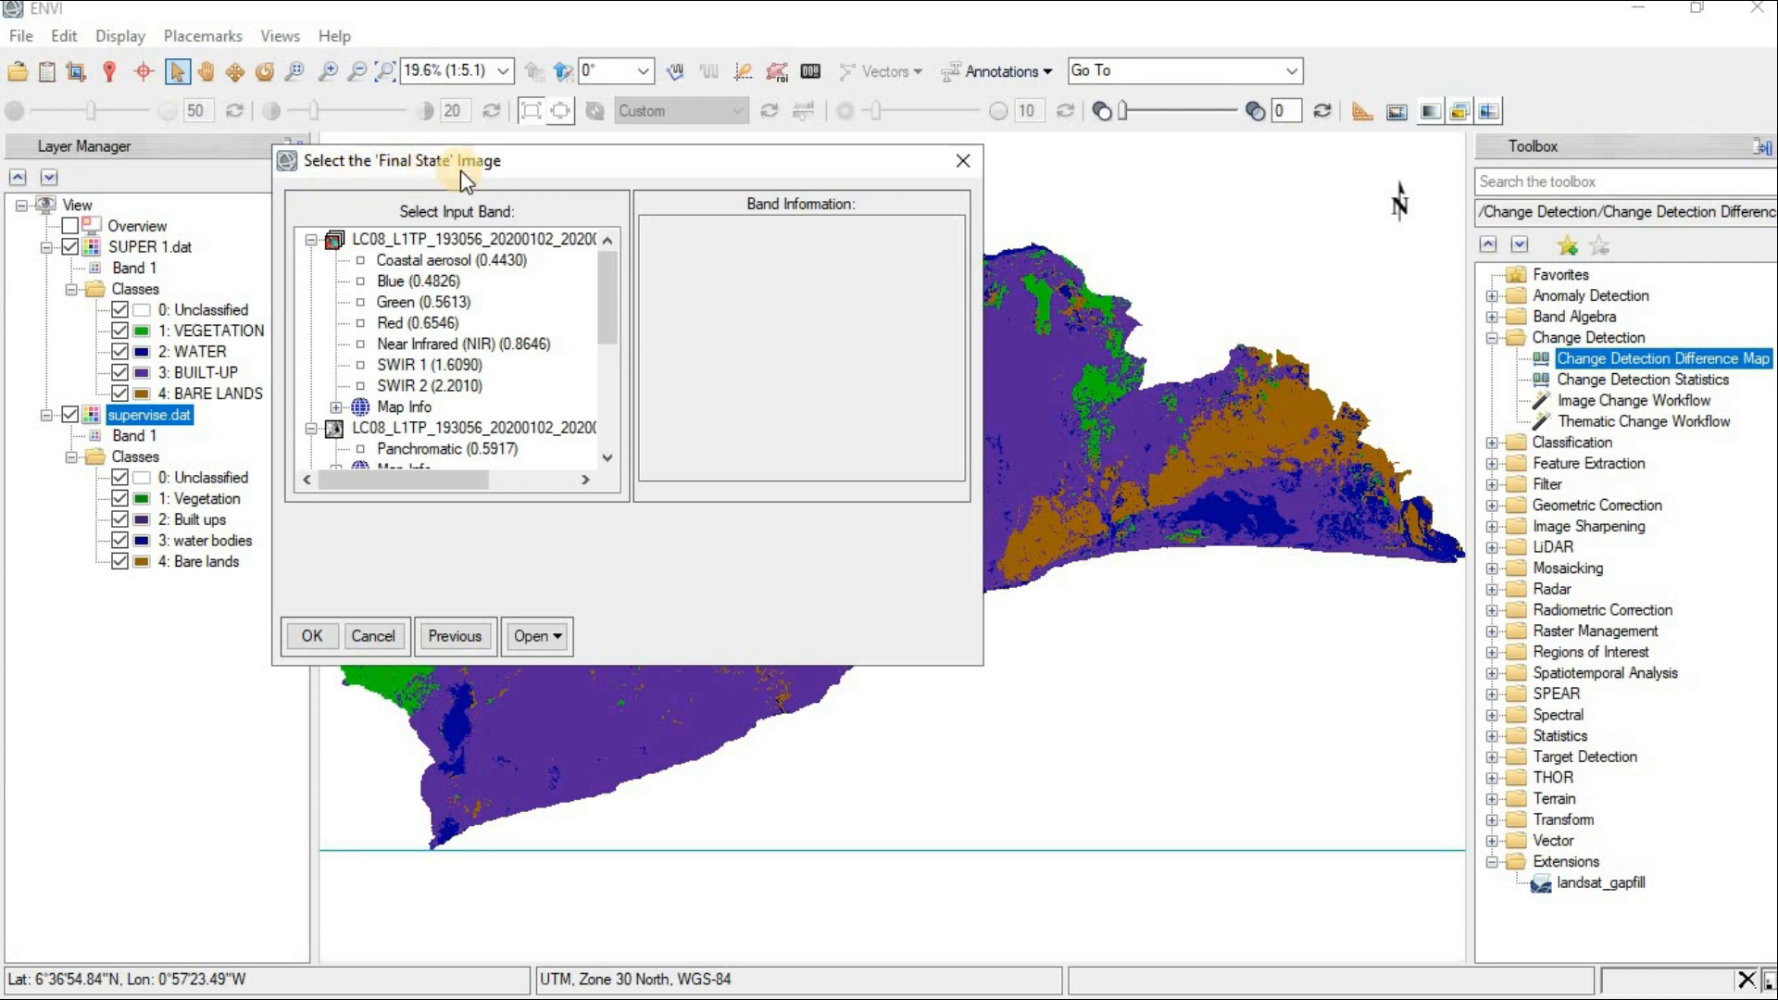
pyautogui.moveTo(611, 278); pyautogui.dragTo(612, 443)
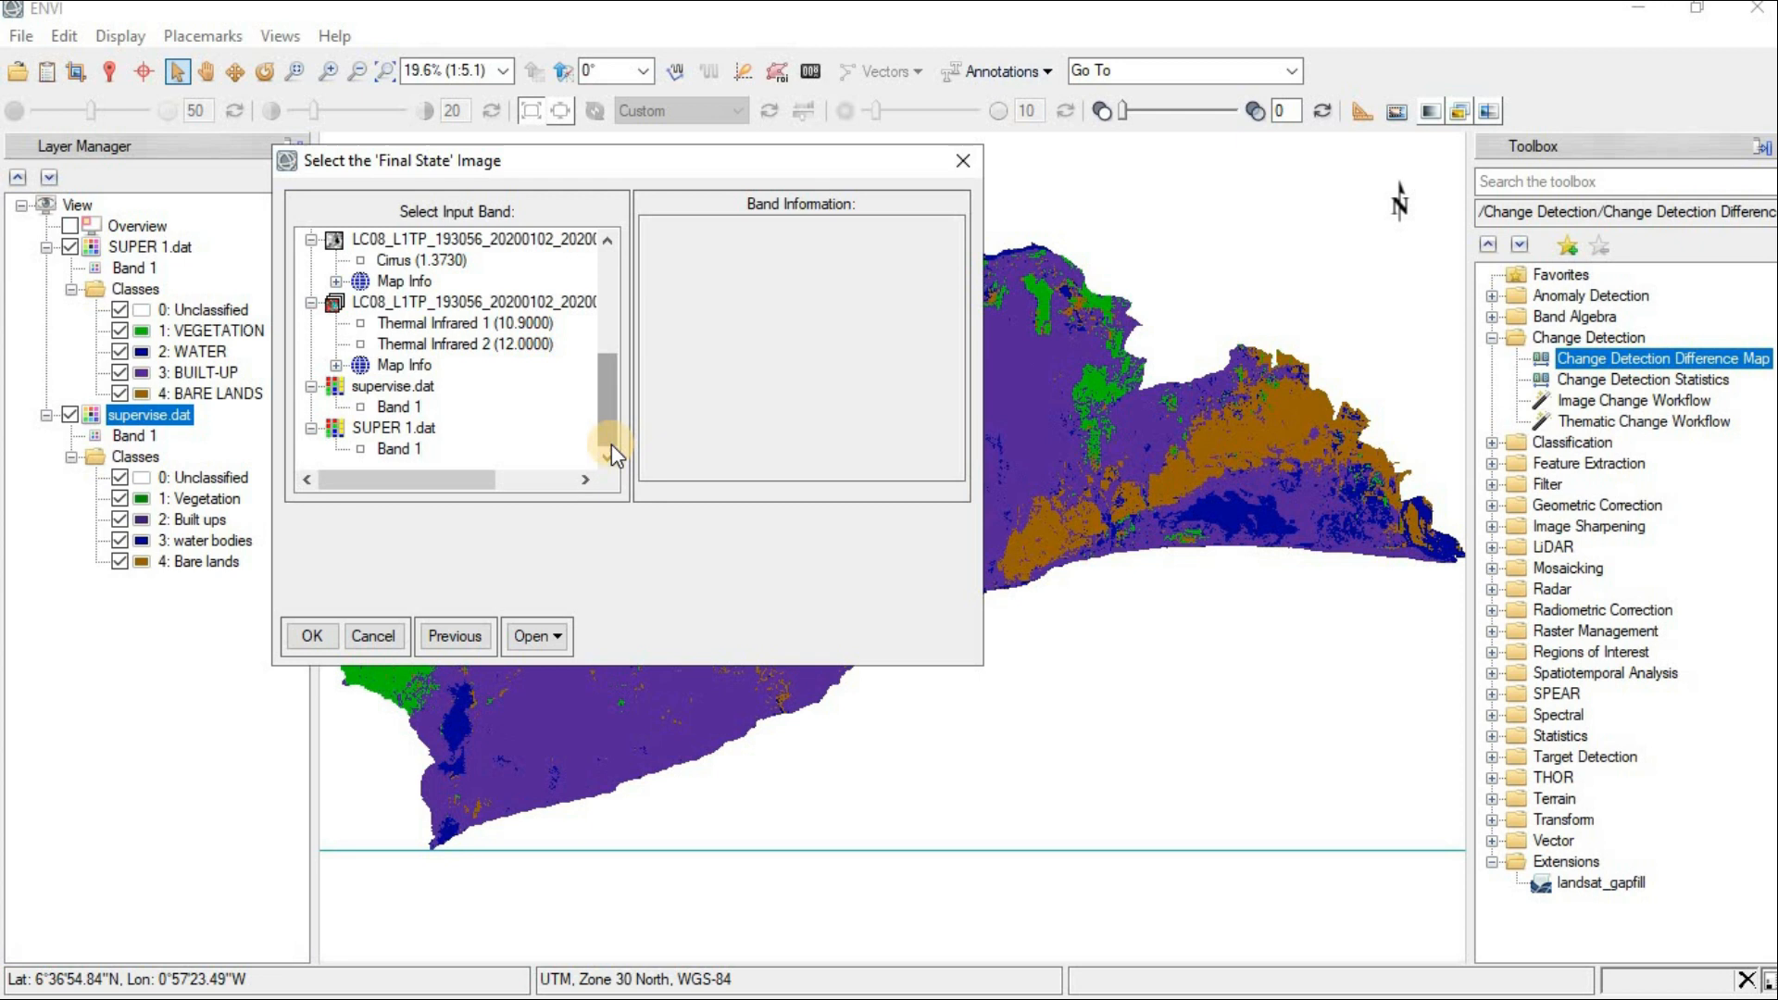
pyautogui.doubleClick(359, 406)
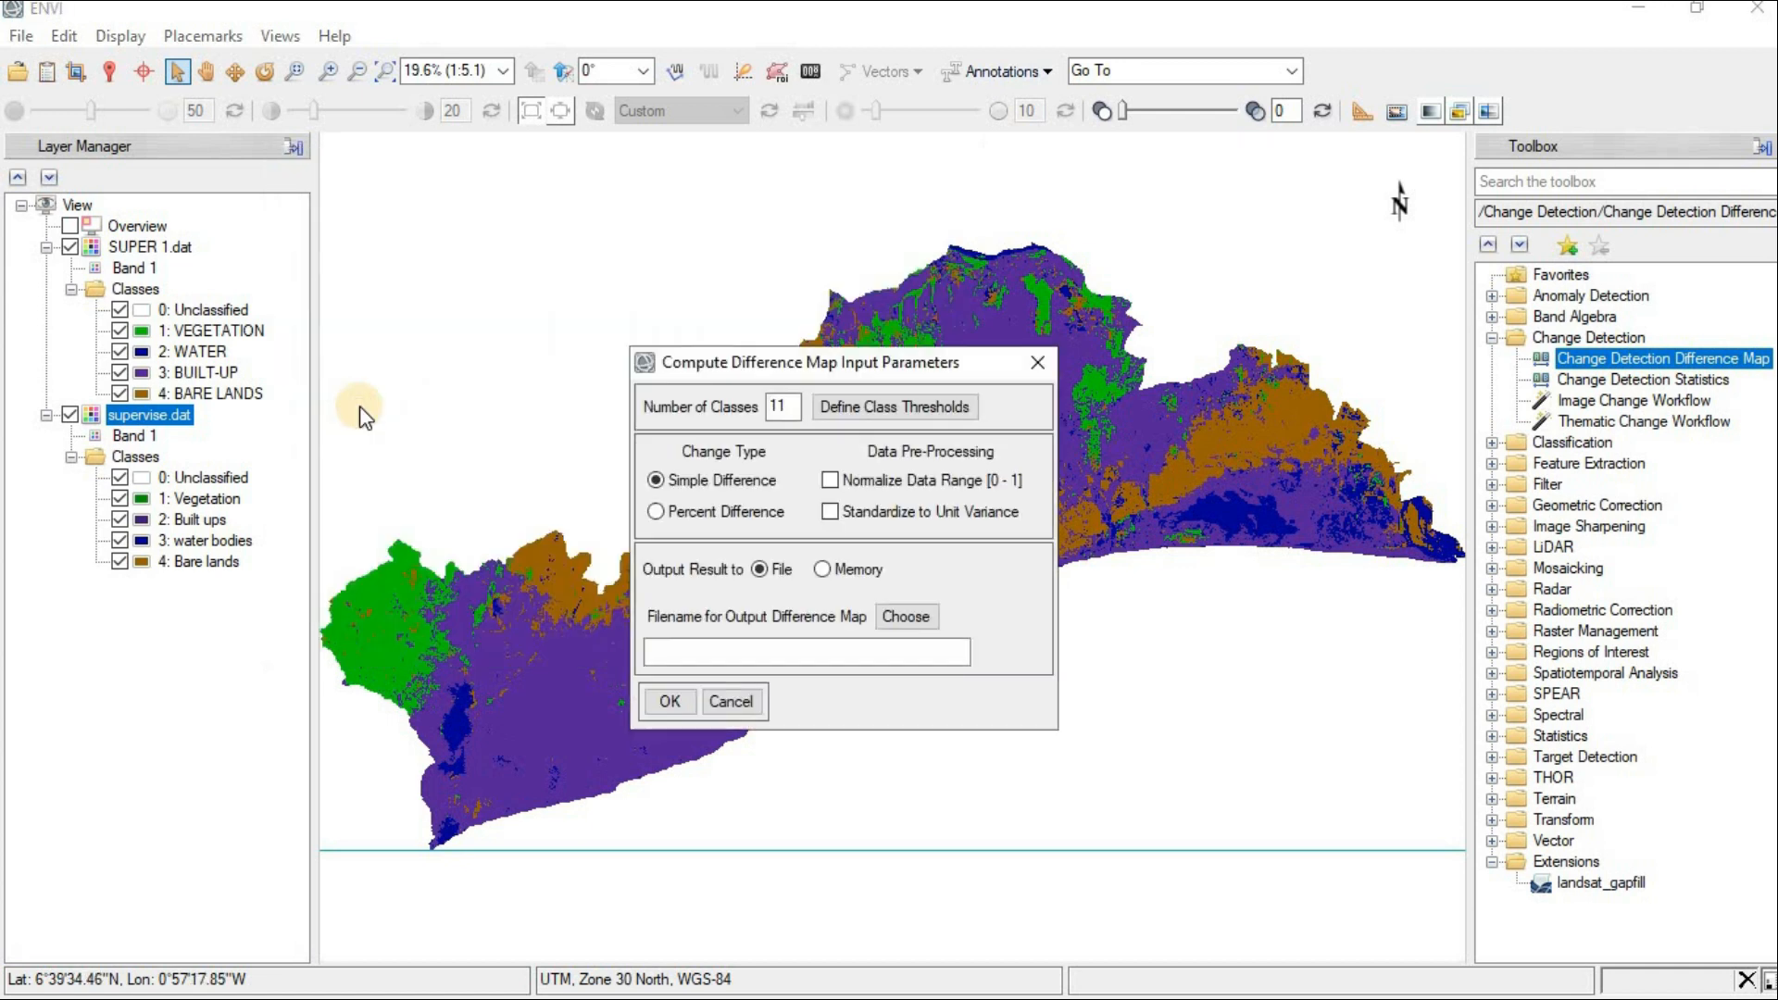
# Enable Normalize Data Range [0 - 1] and browse to ASSINGMENT 6 on the desktop for the output difference map
pyautogui.click(832, 479)
pyautogui.click(830, 482)
pyautogui.click(907, 616)
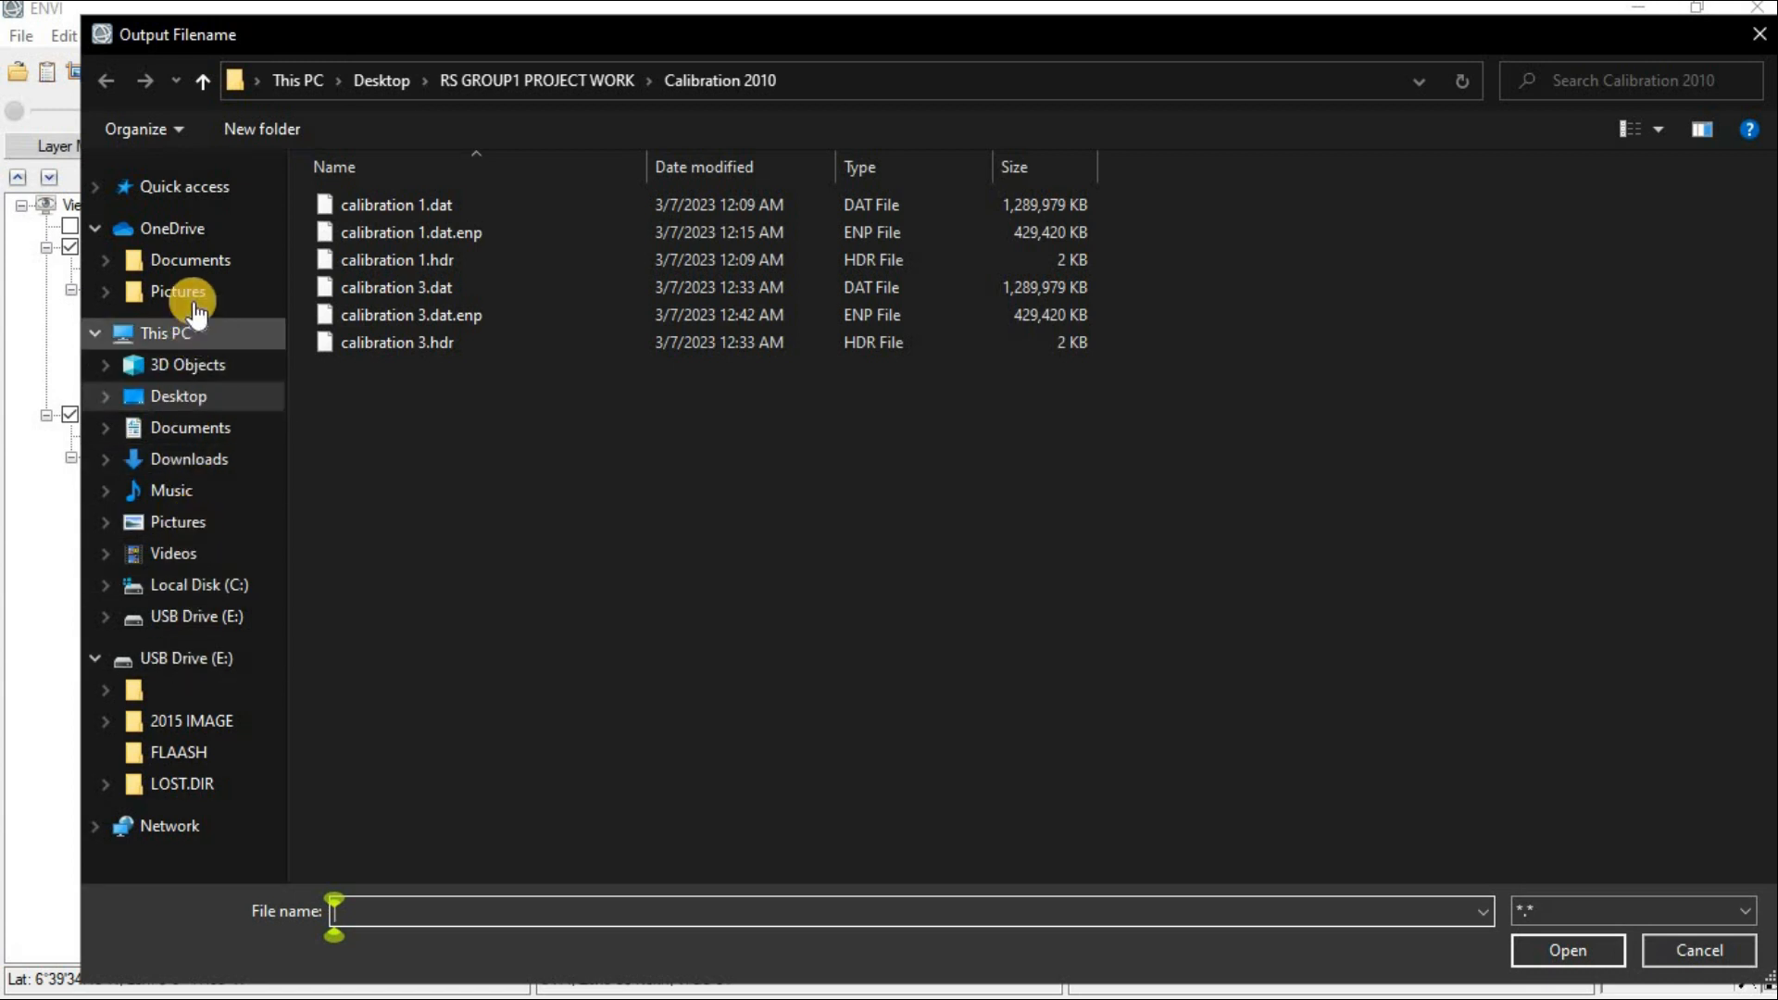
pyautogui.click(219, 402)
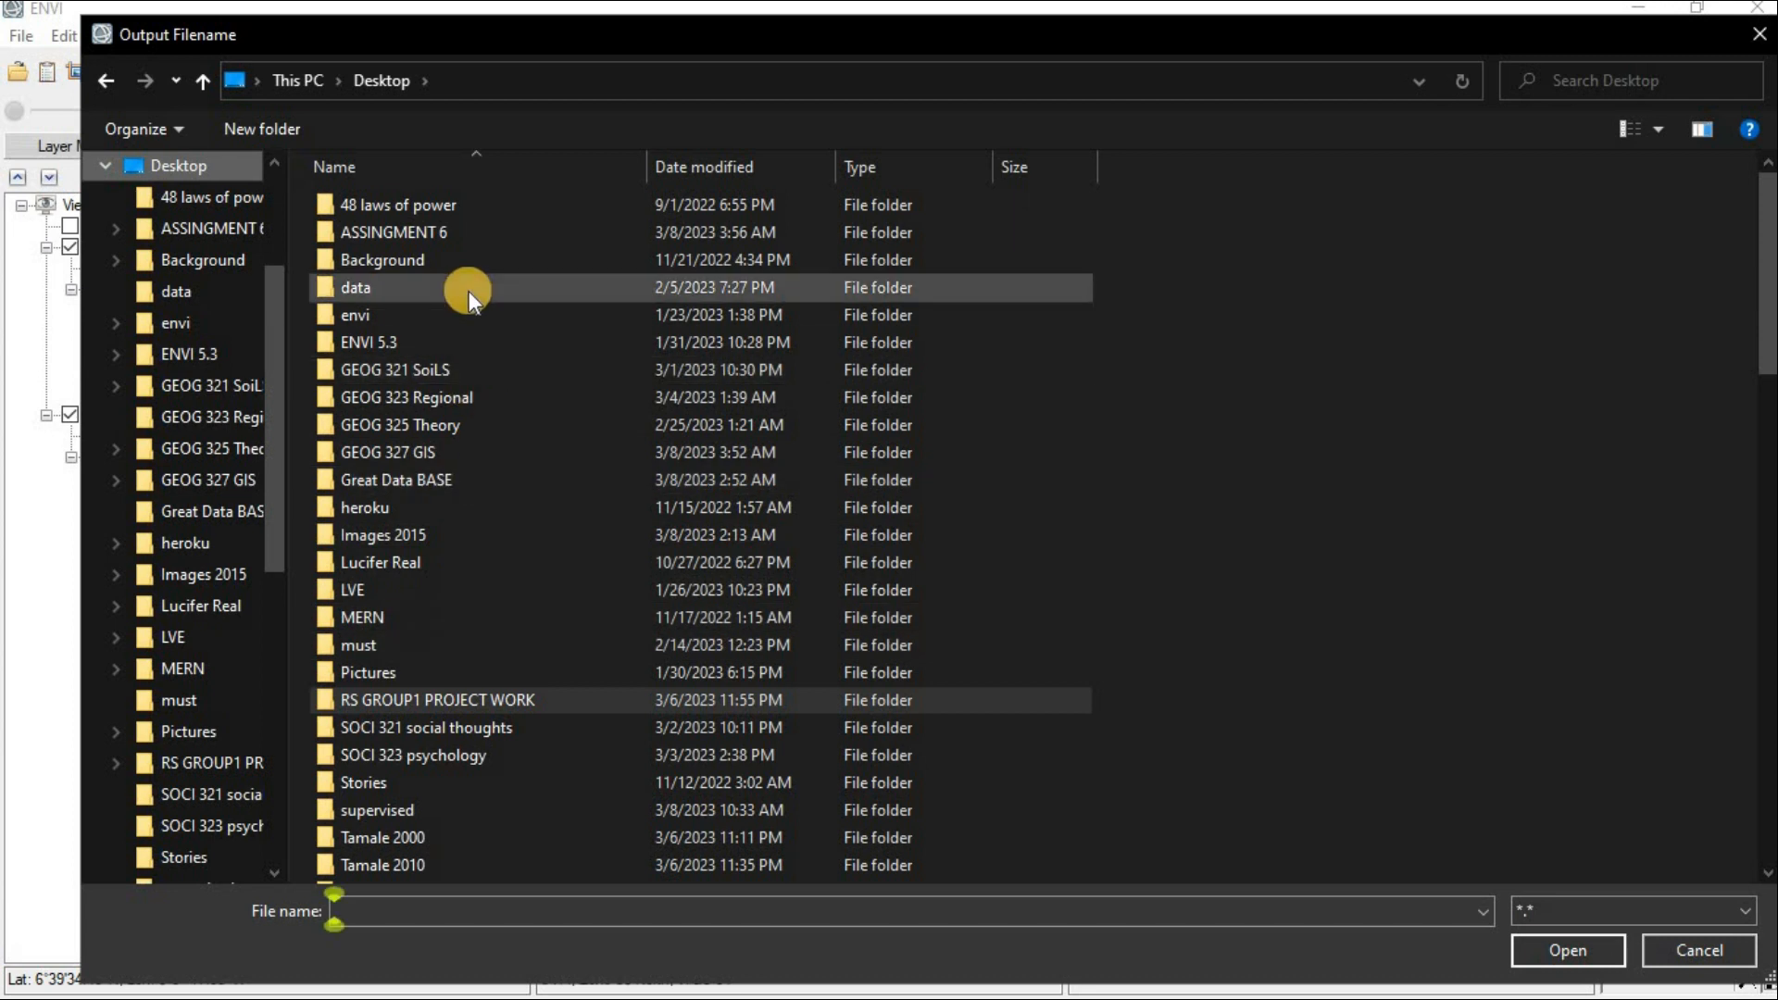
pyautogui.doubleClick(482, 231)
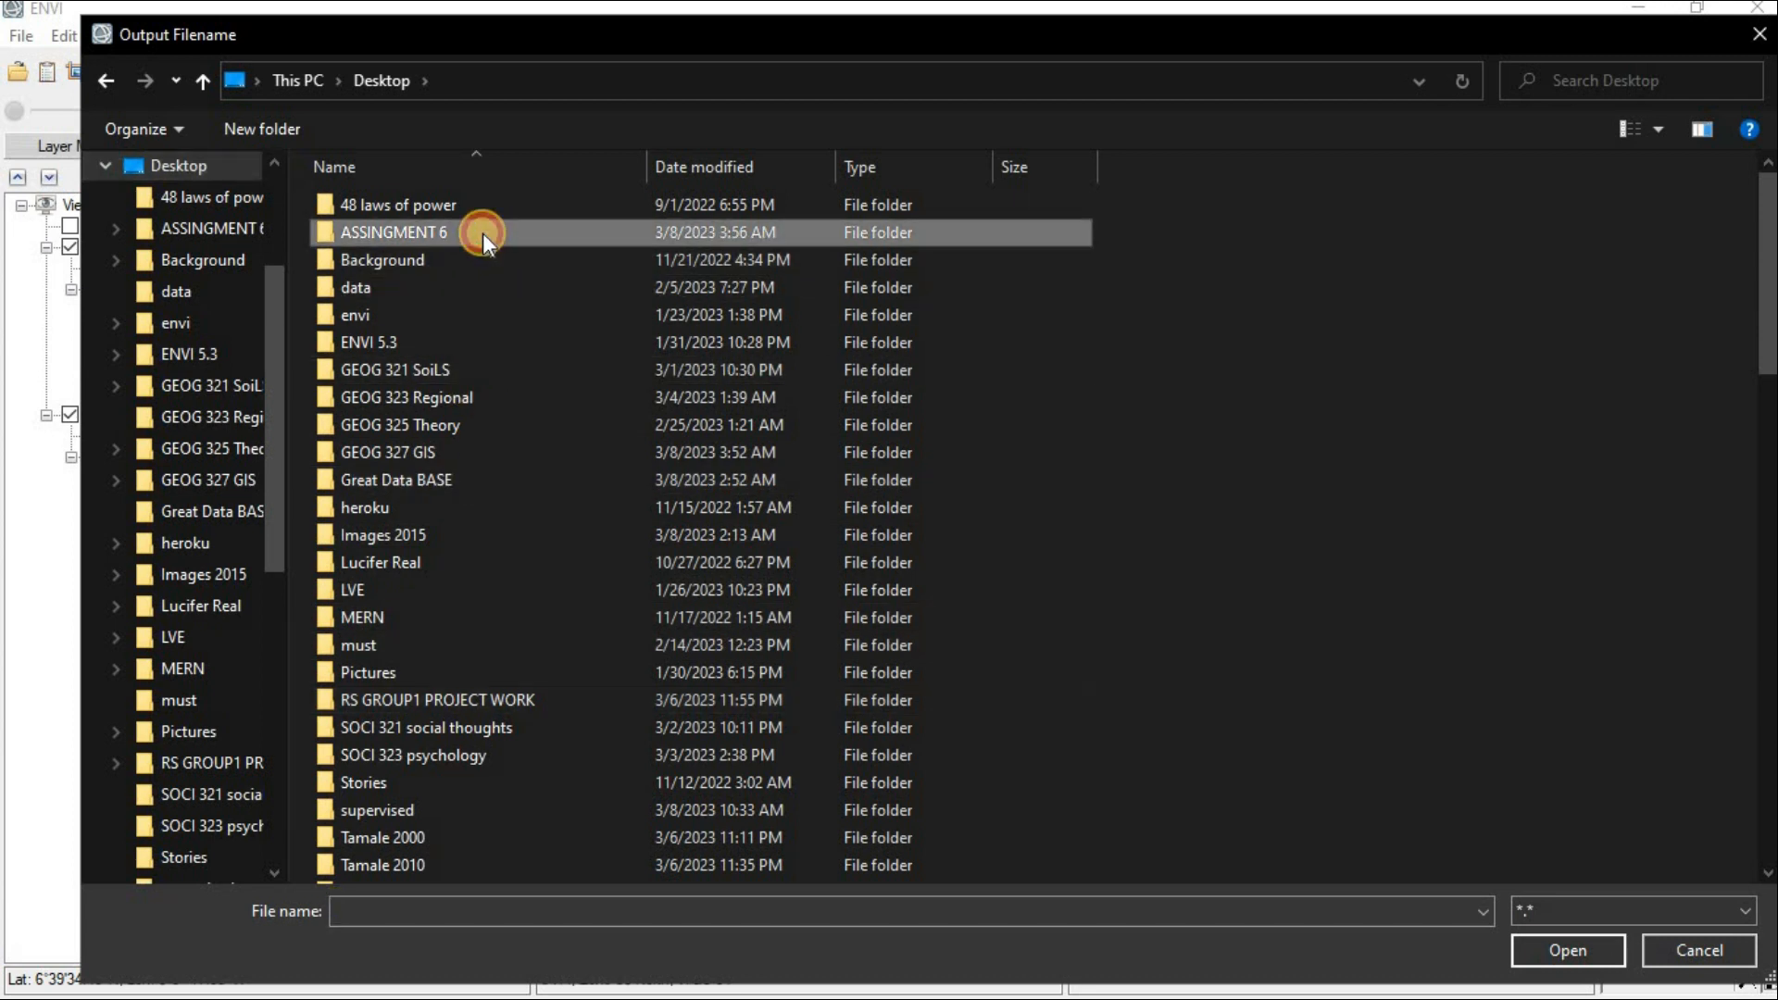
# Create a folder named "change detection" inside ASSINGMENT 6
pyautogui.click(284, 121)
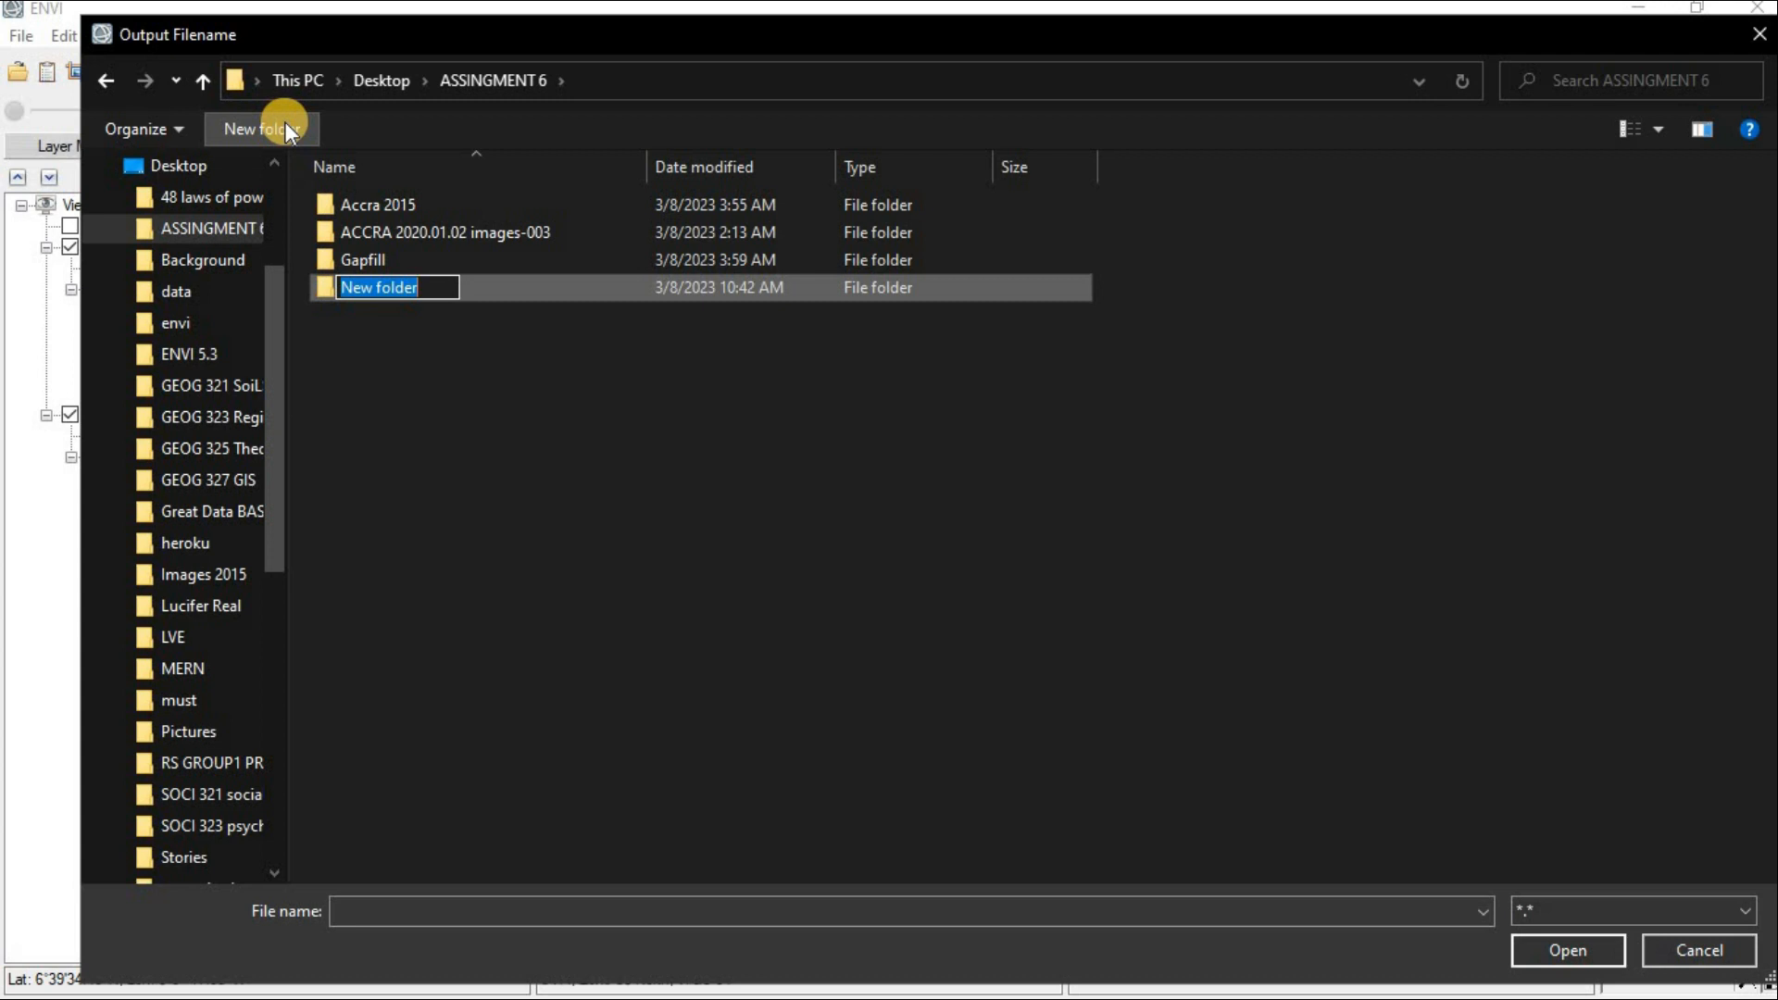
pyautogui.write('c')
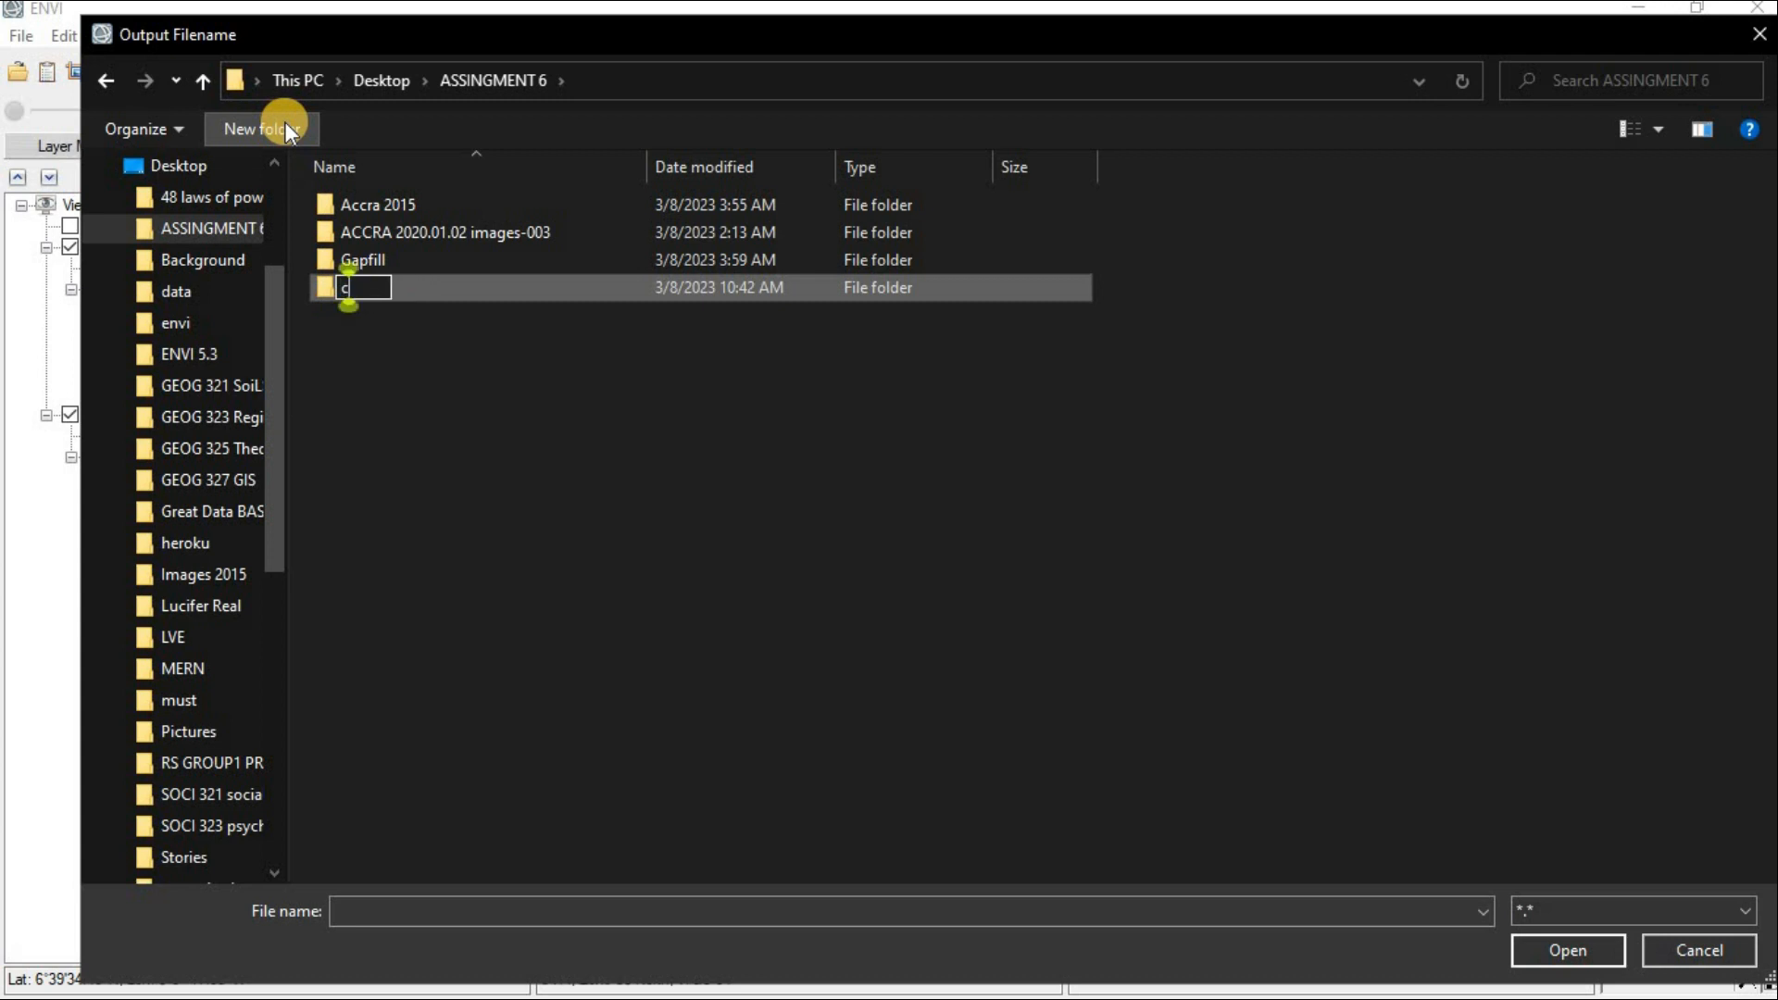
pyautogui.write('hamge')
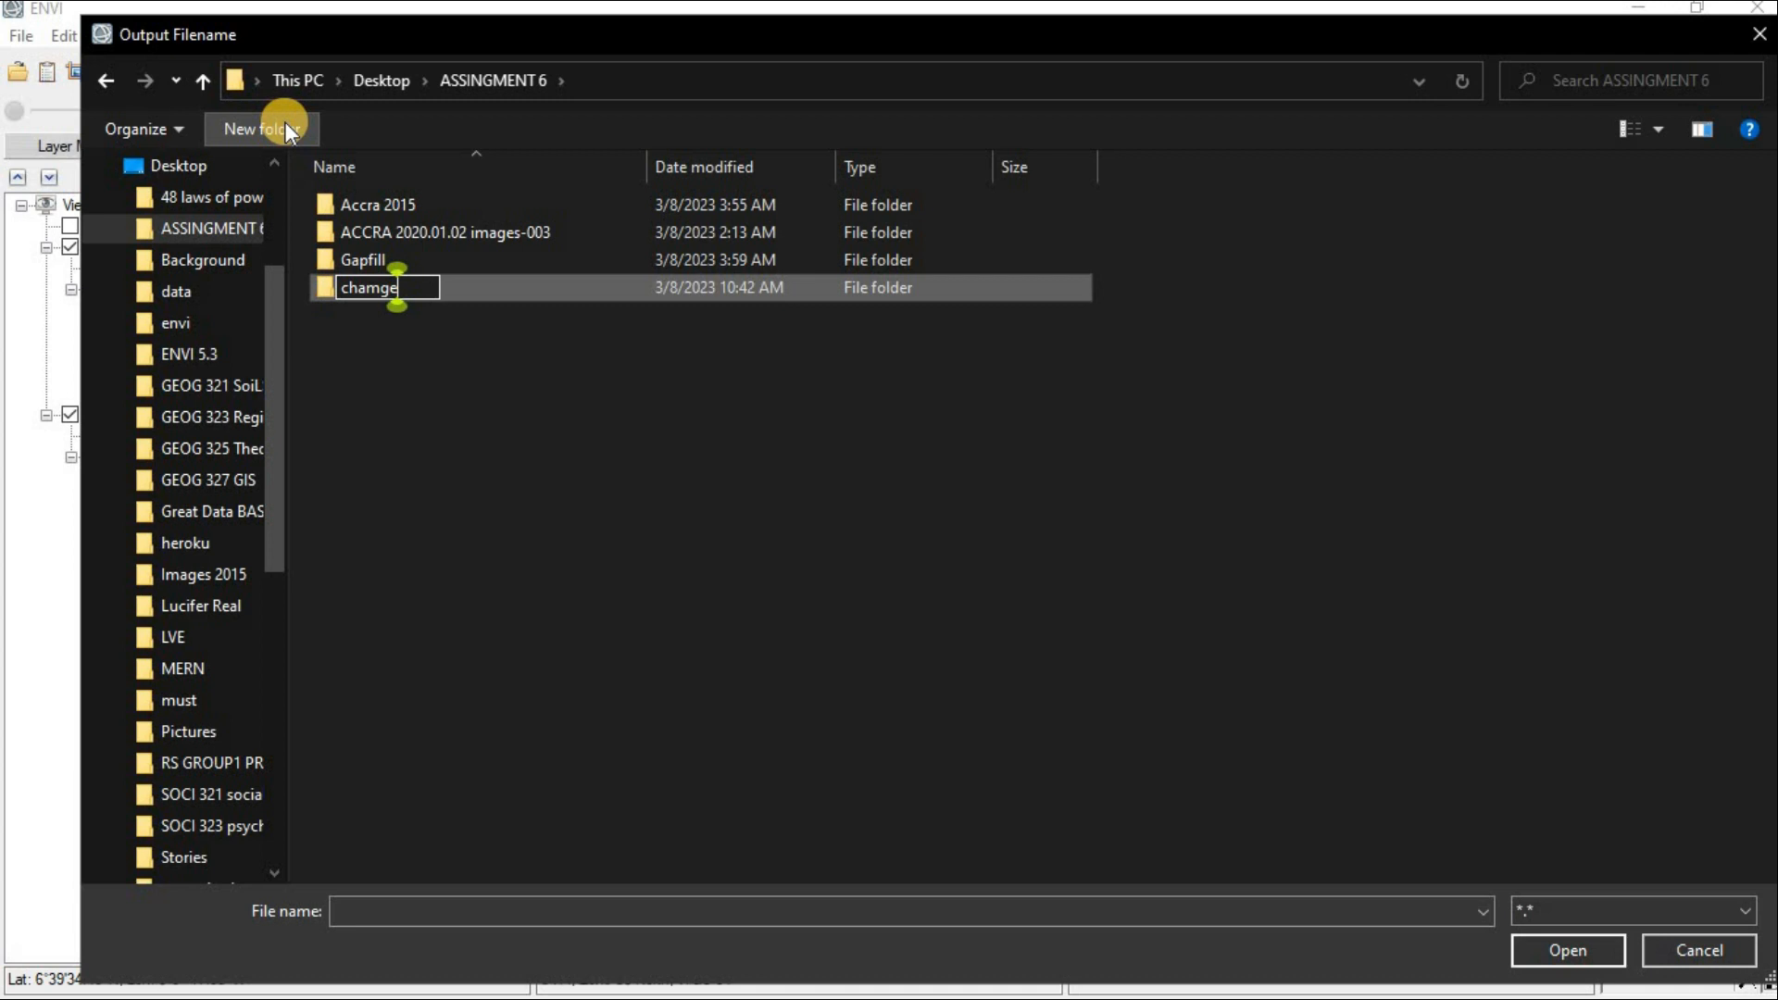
pyautogui.press('BackSpace')
pyautogui.press('BackSpace')
pyautogui.press('BackSpace')
pyautogui.write('n')
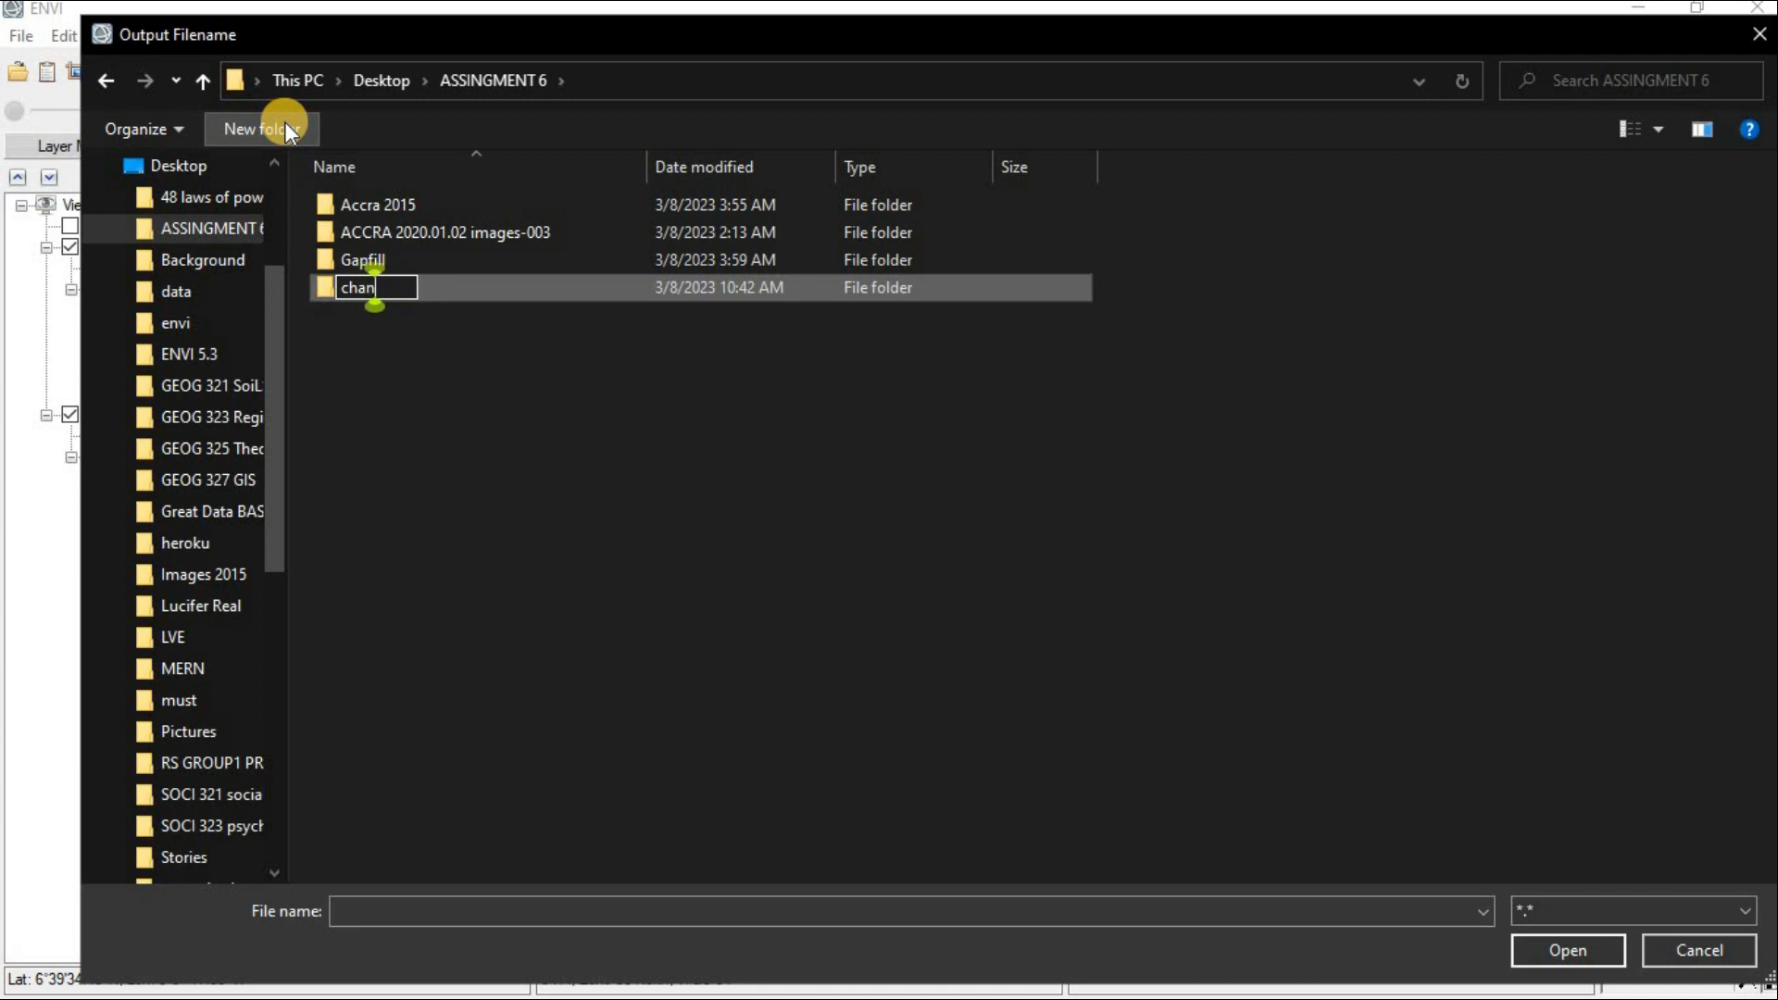
pyautogui.write('ge detec')
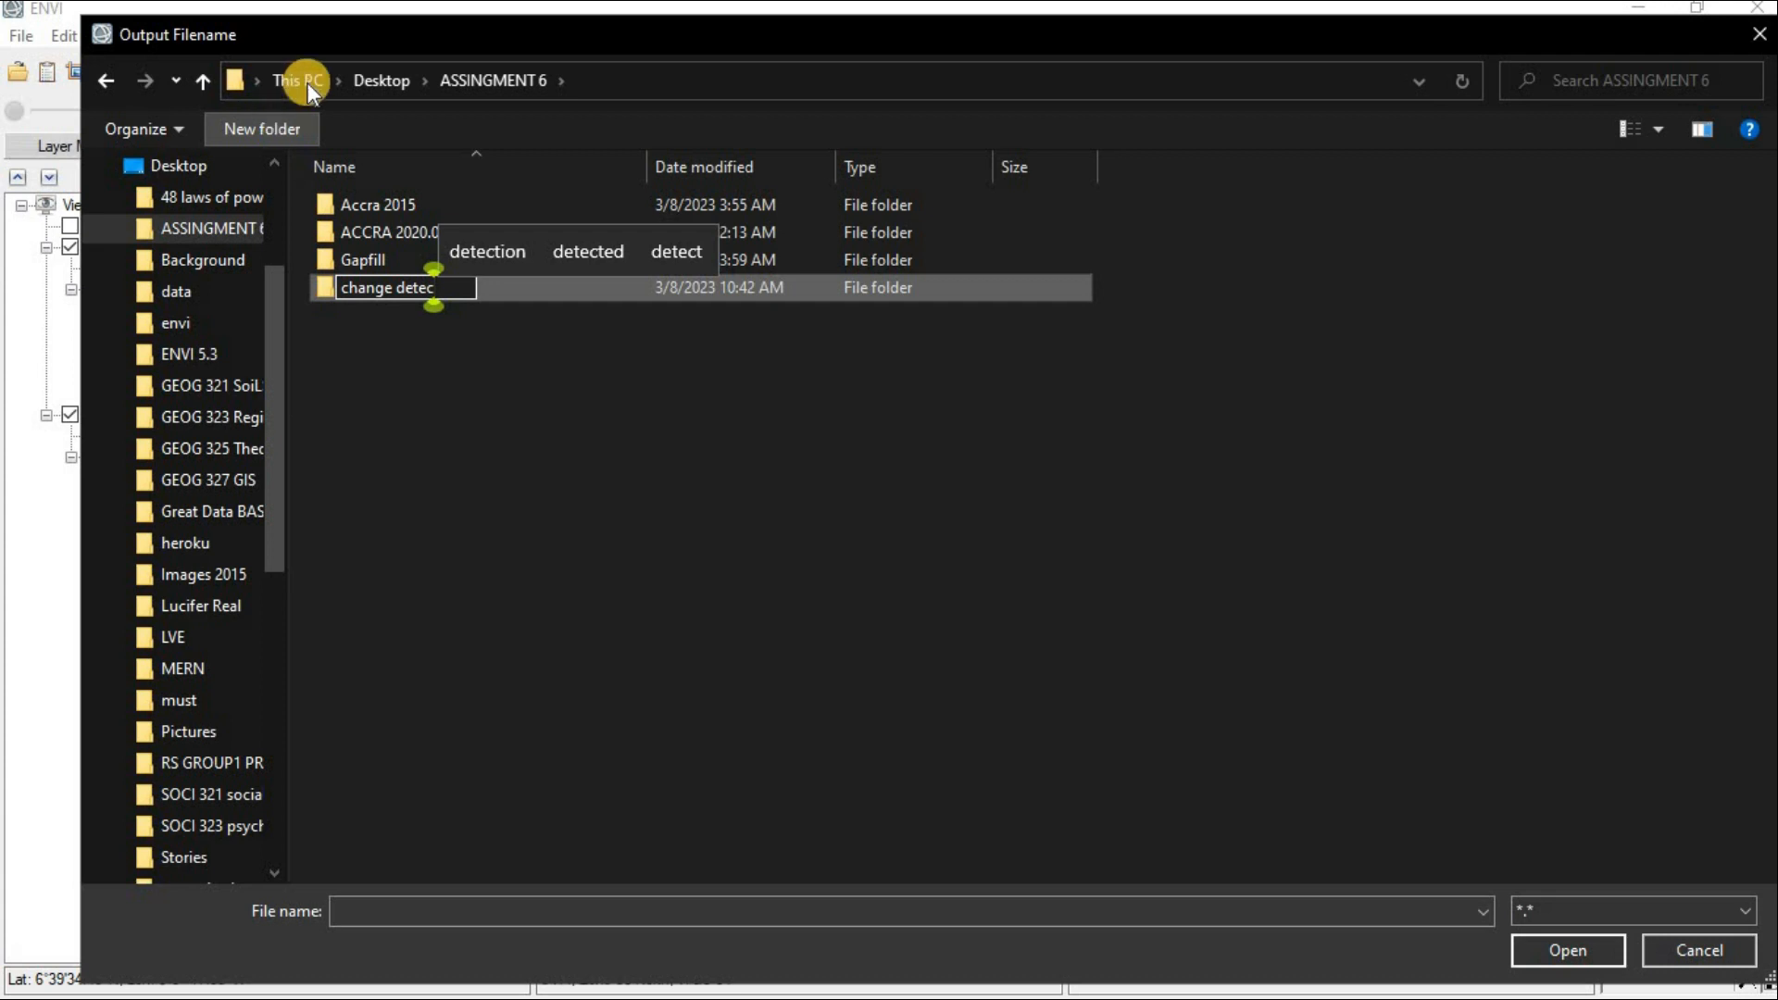
pyautogui.click(477, 256)
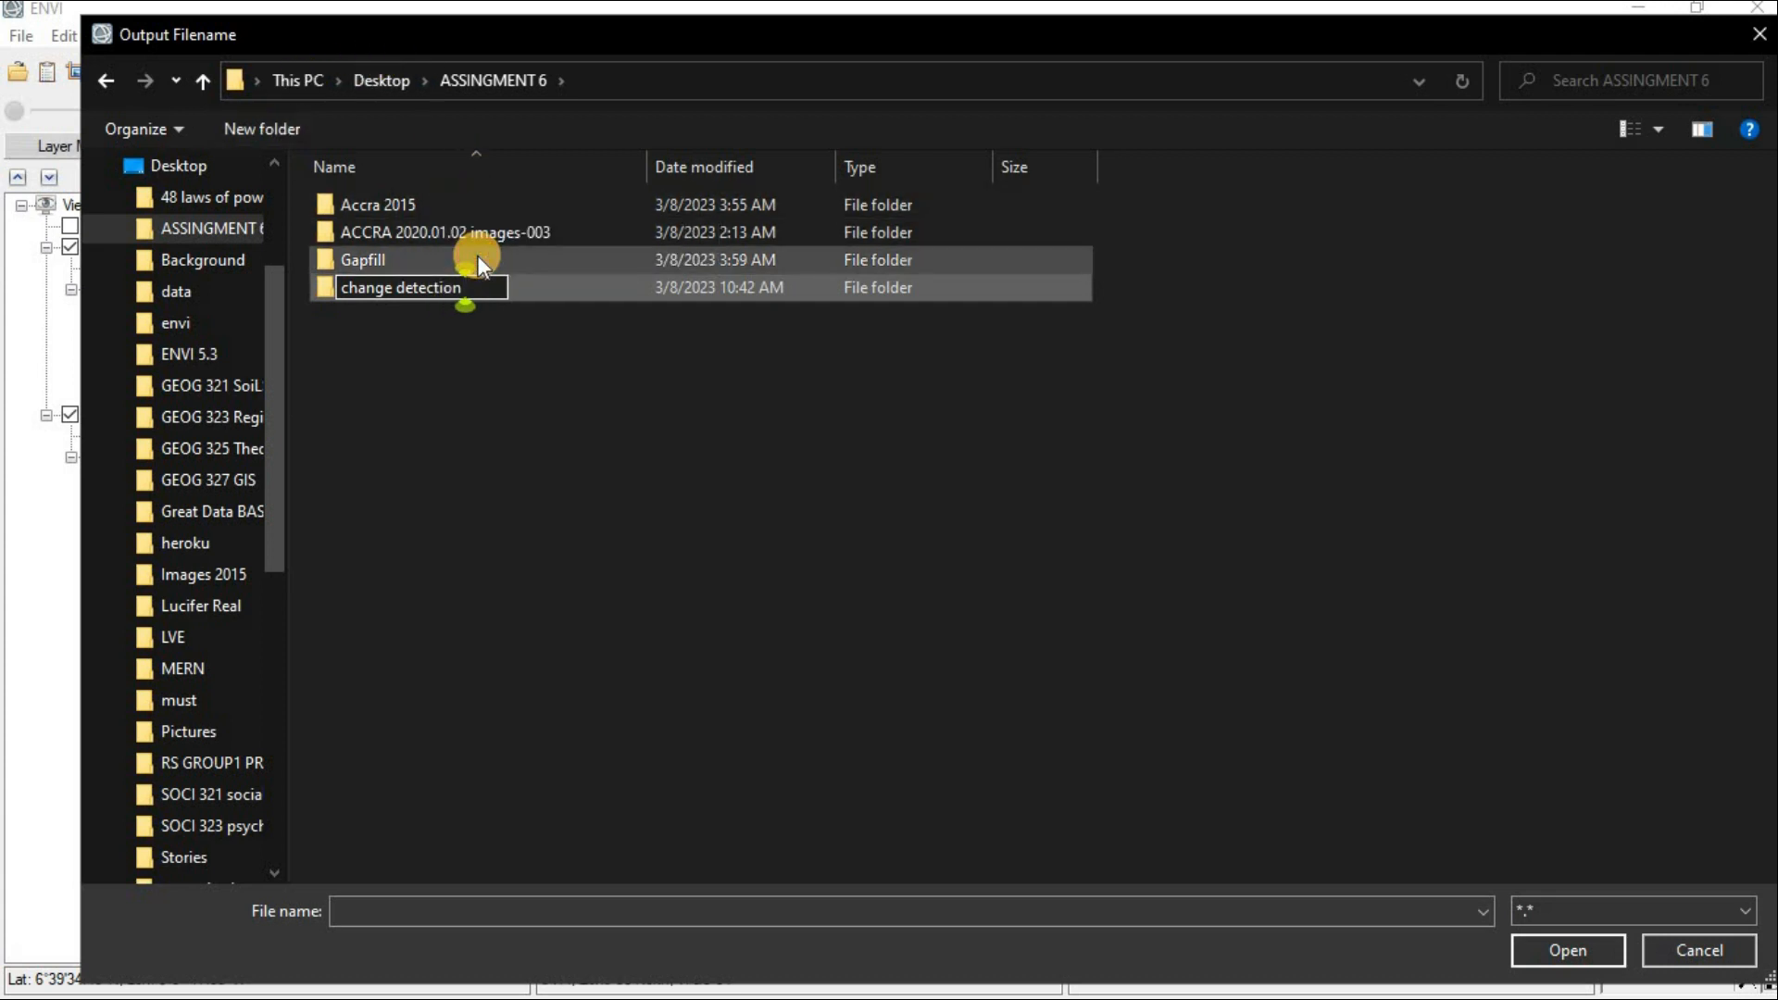
pyautogui.click(580, 285)
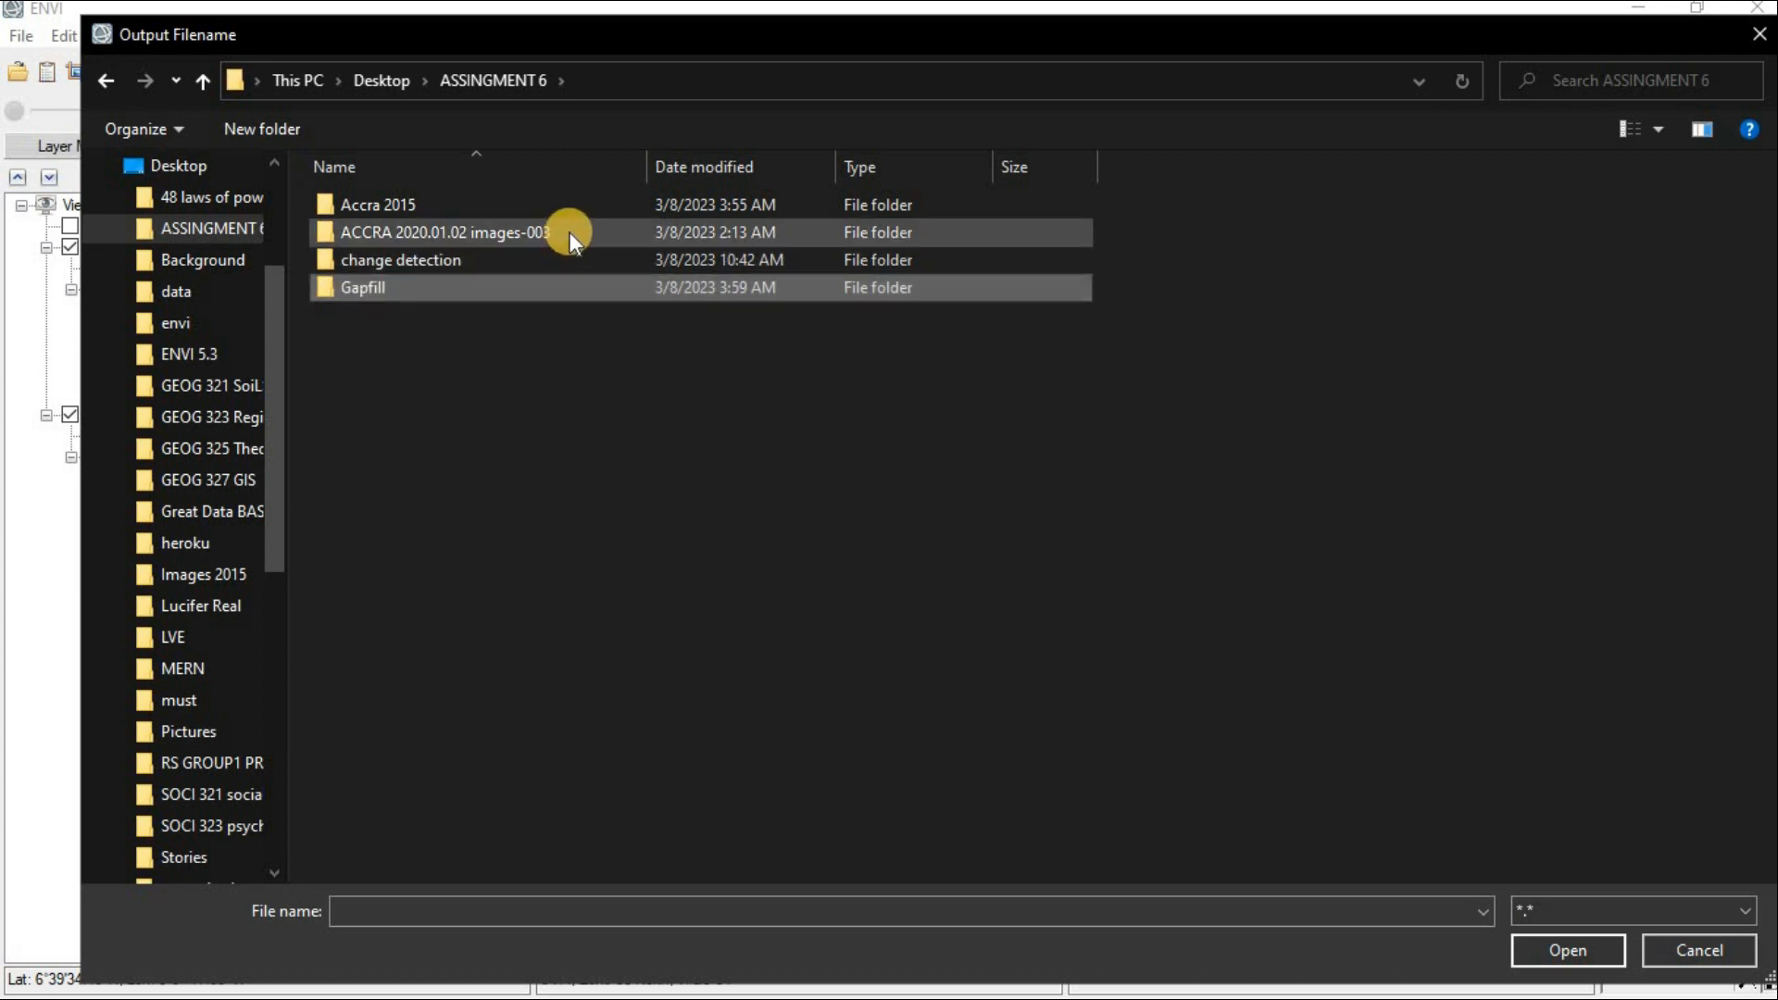
# Set the output file to "change" in the change detection folder and compute the difference map
pyautogui.doubleClick(543, 264)
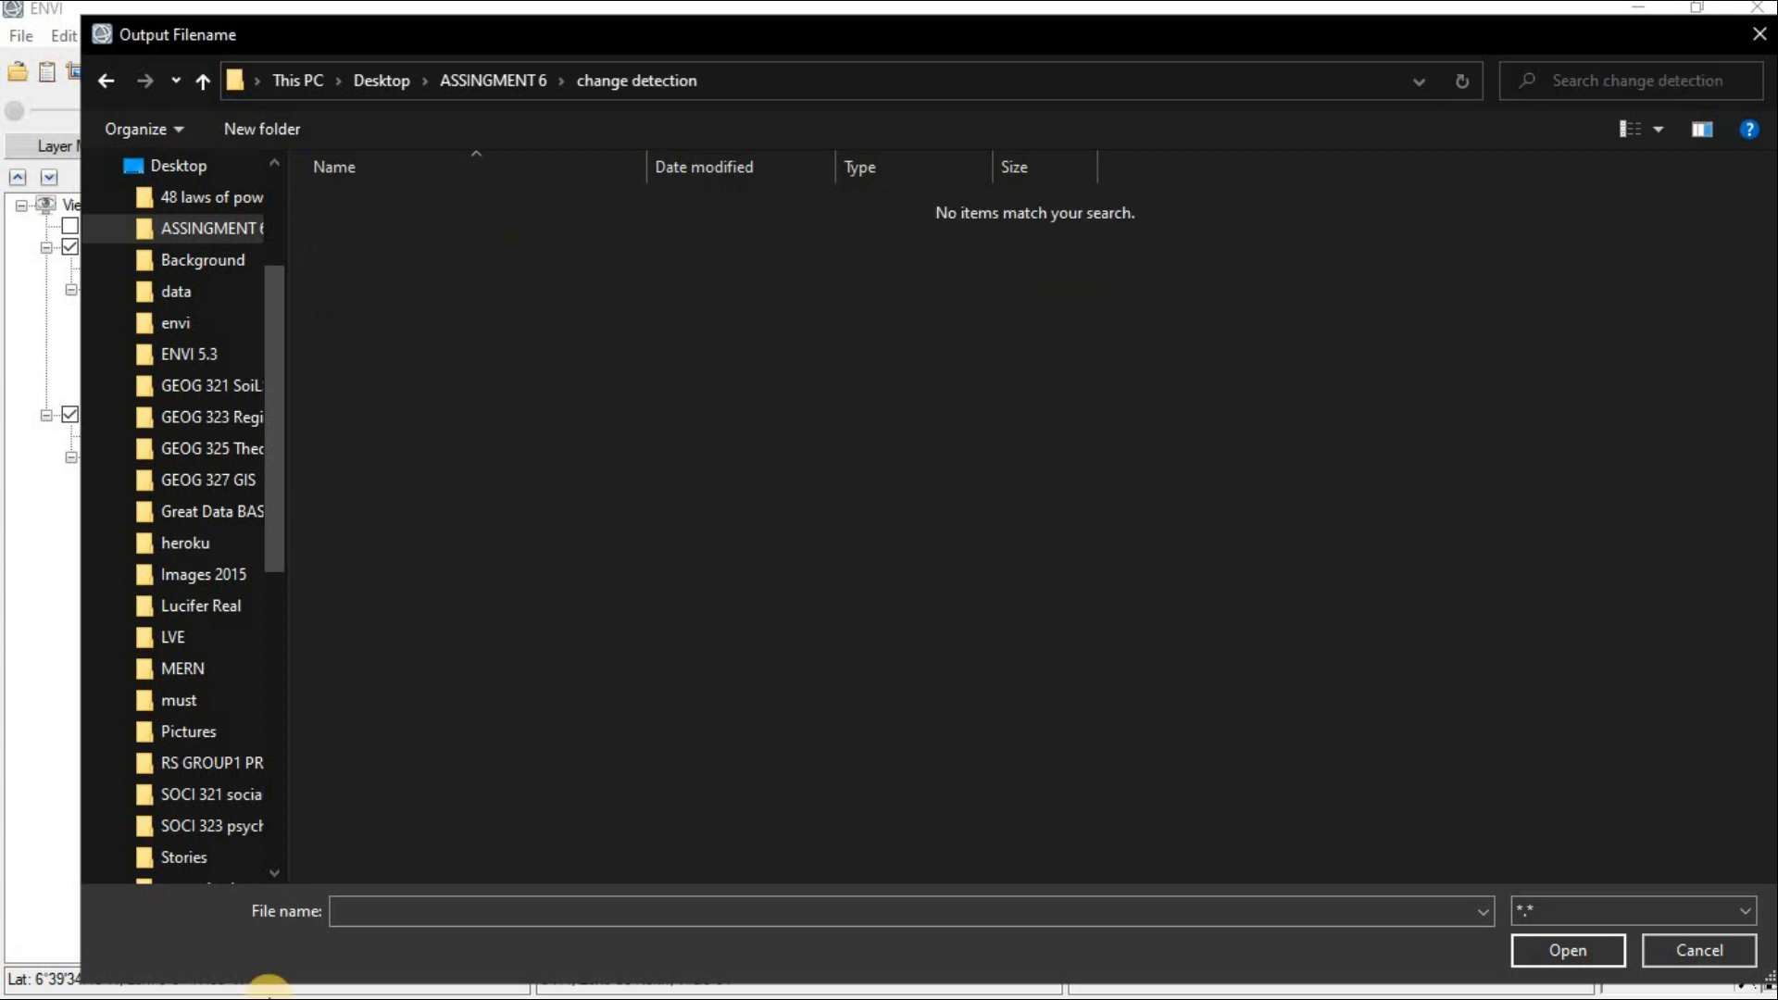
pyautogui.click(380, 915)
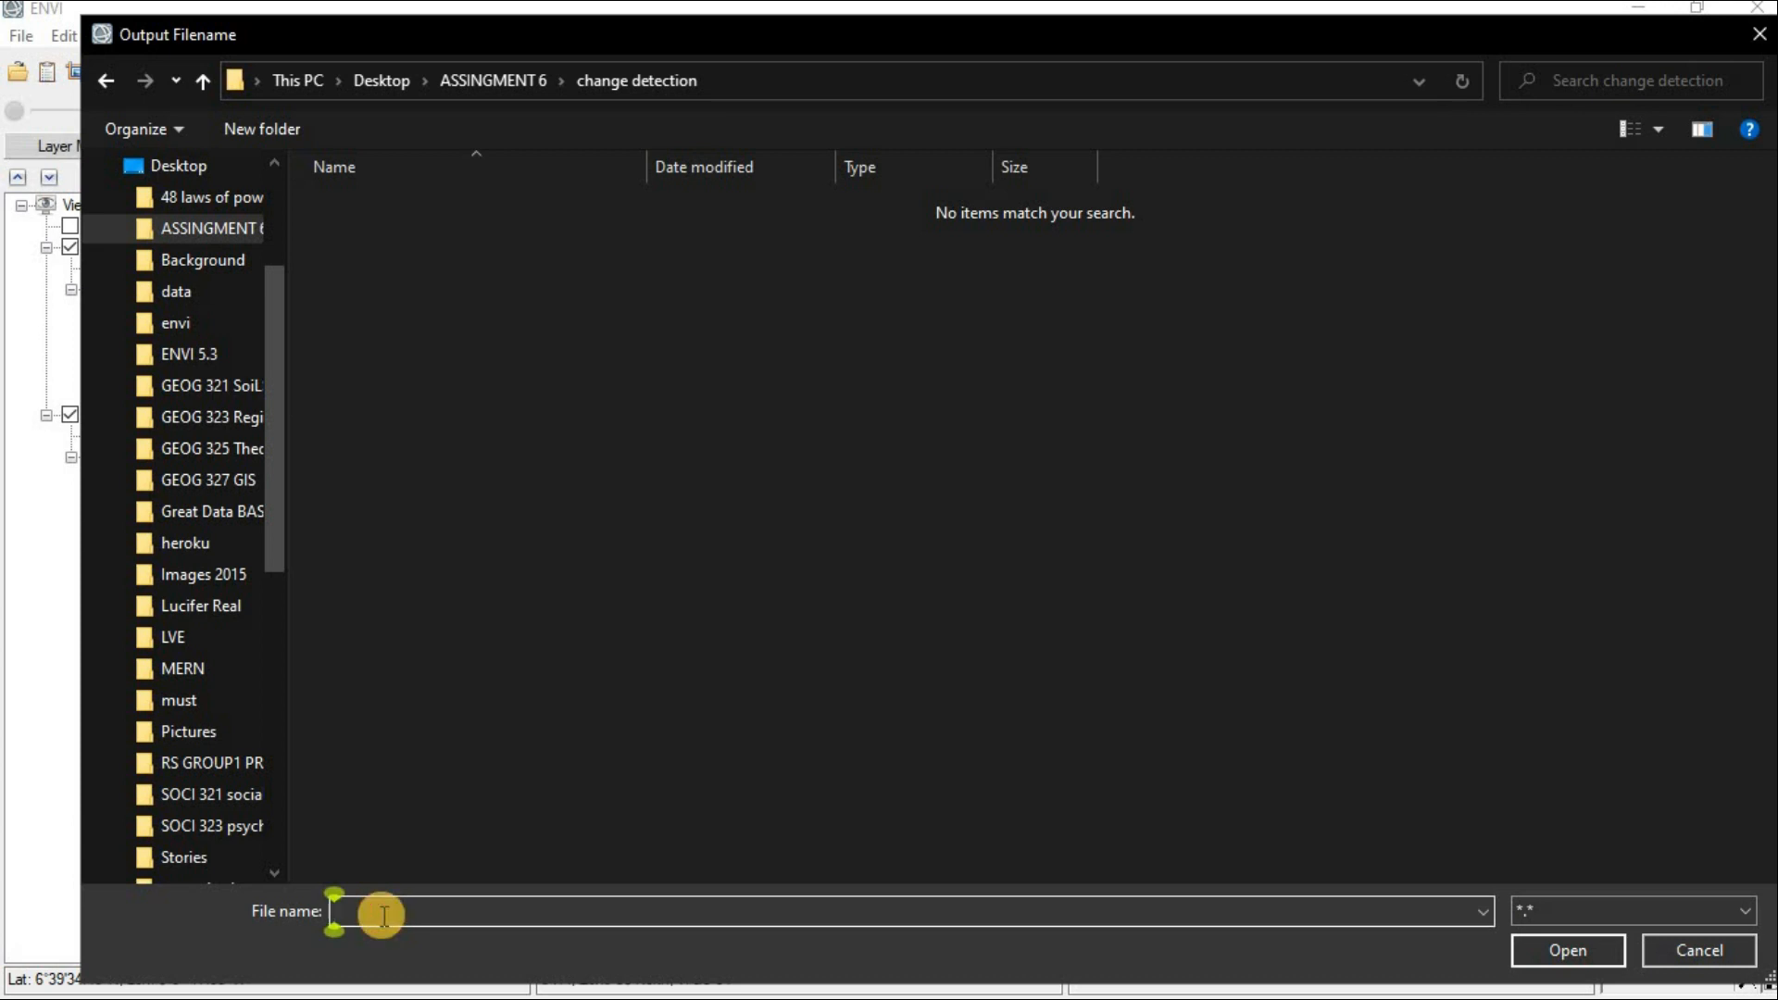
pyautogui.write('ch')
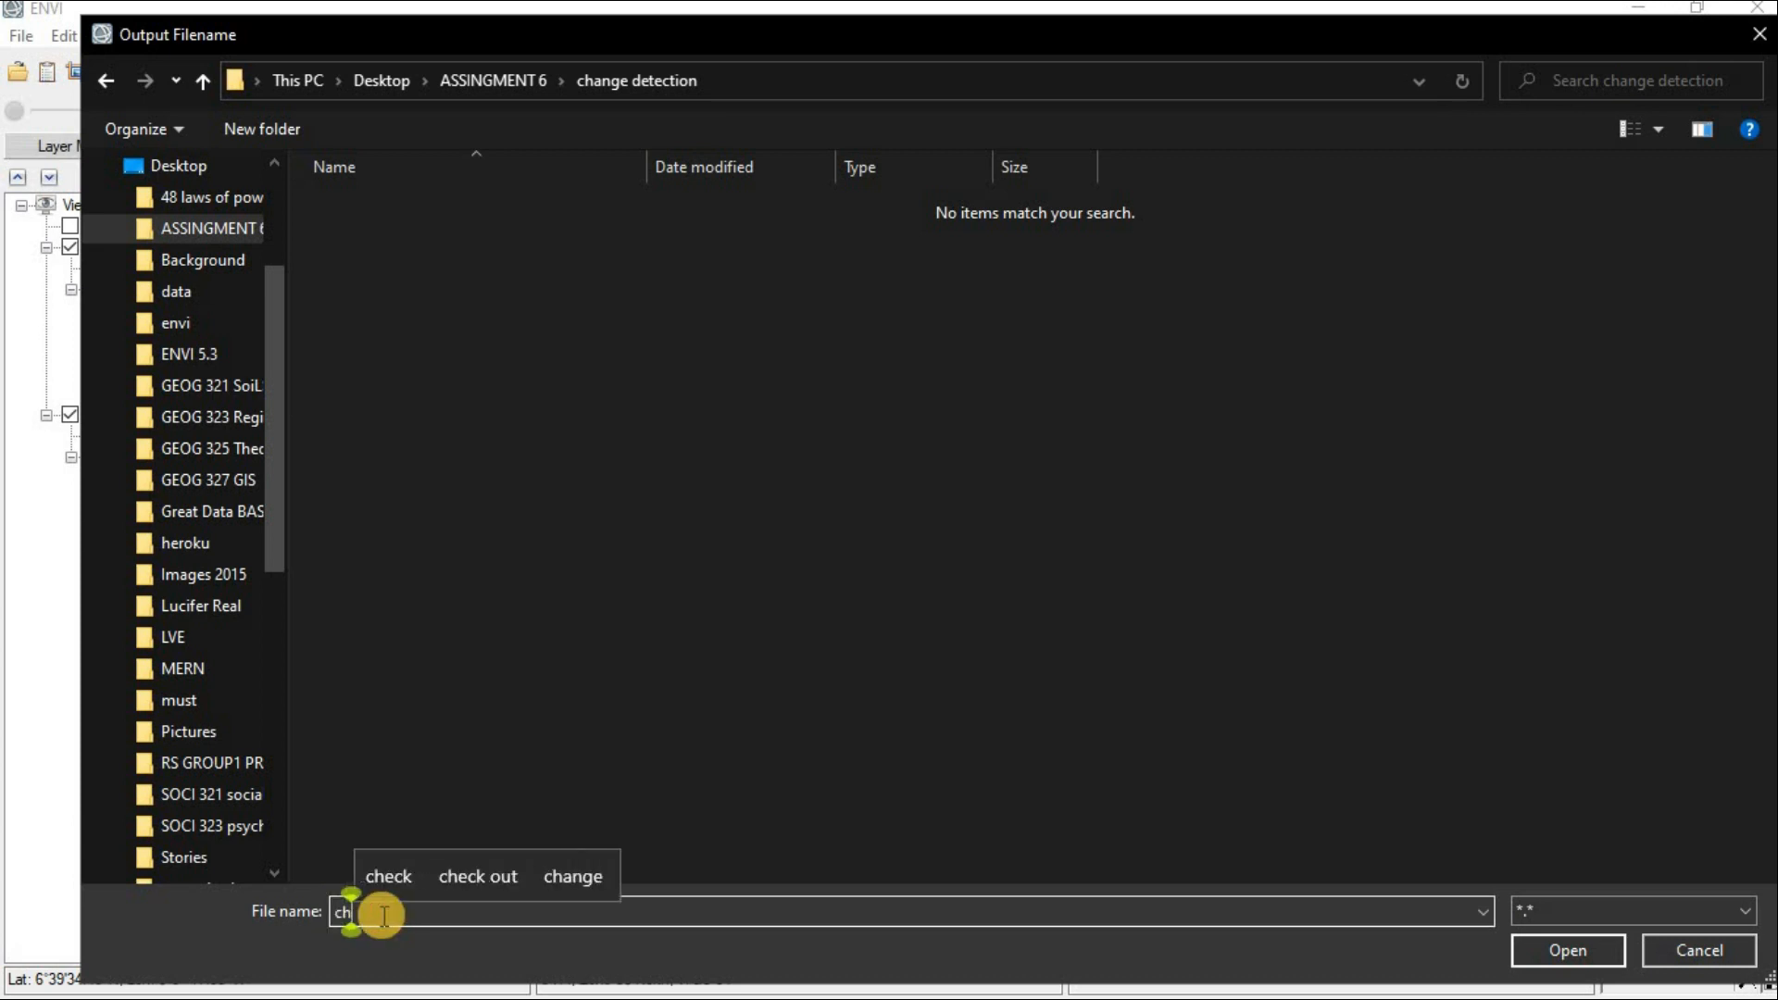
pyautogui.write('ange')
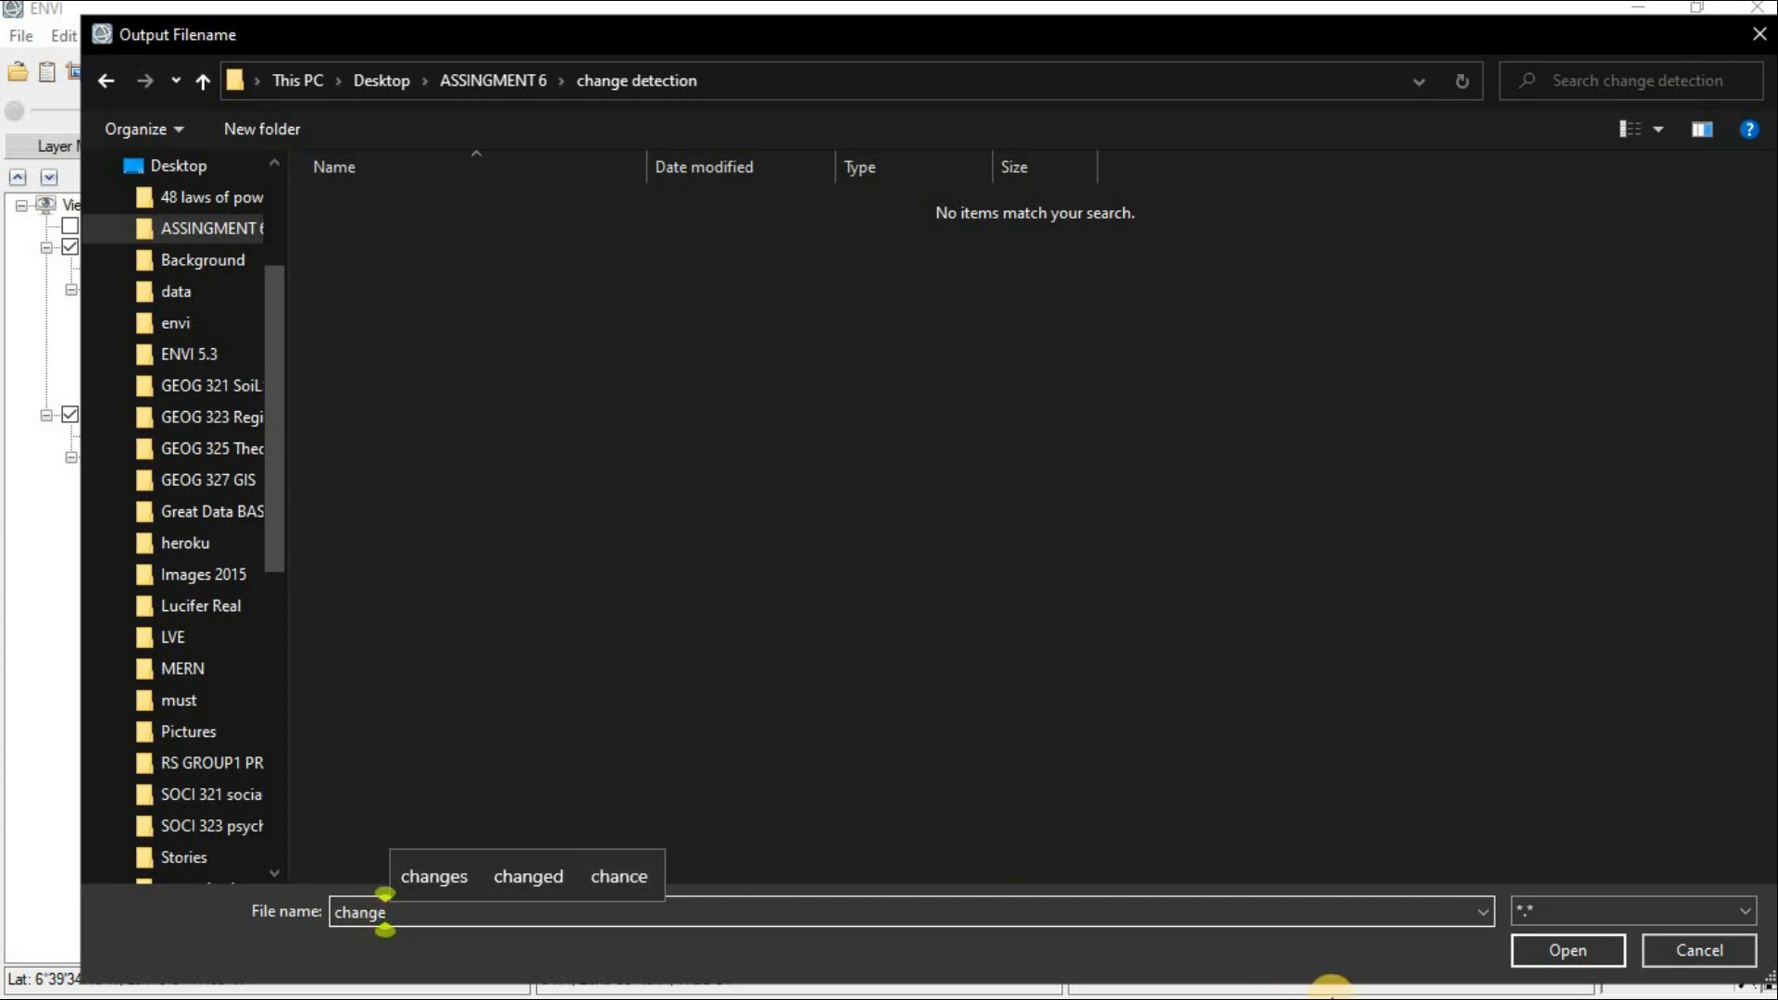
pyautogui.click(1613, 952)
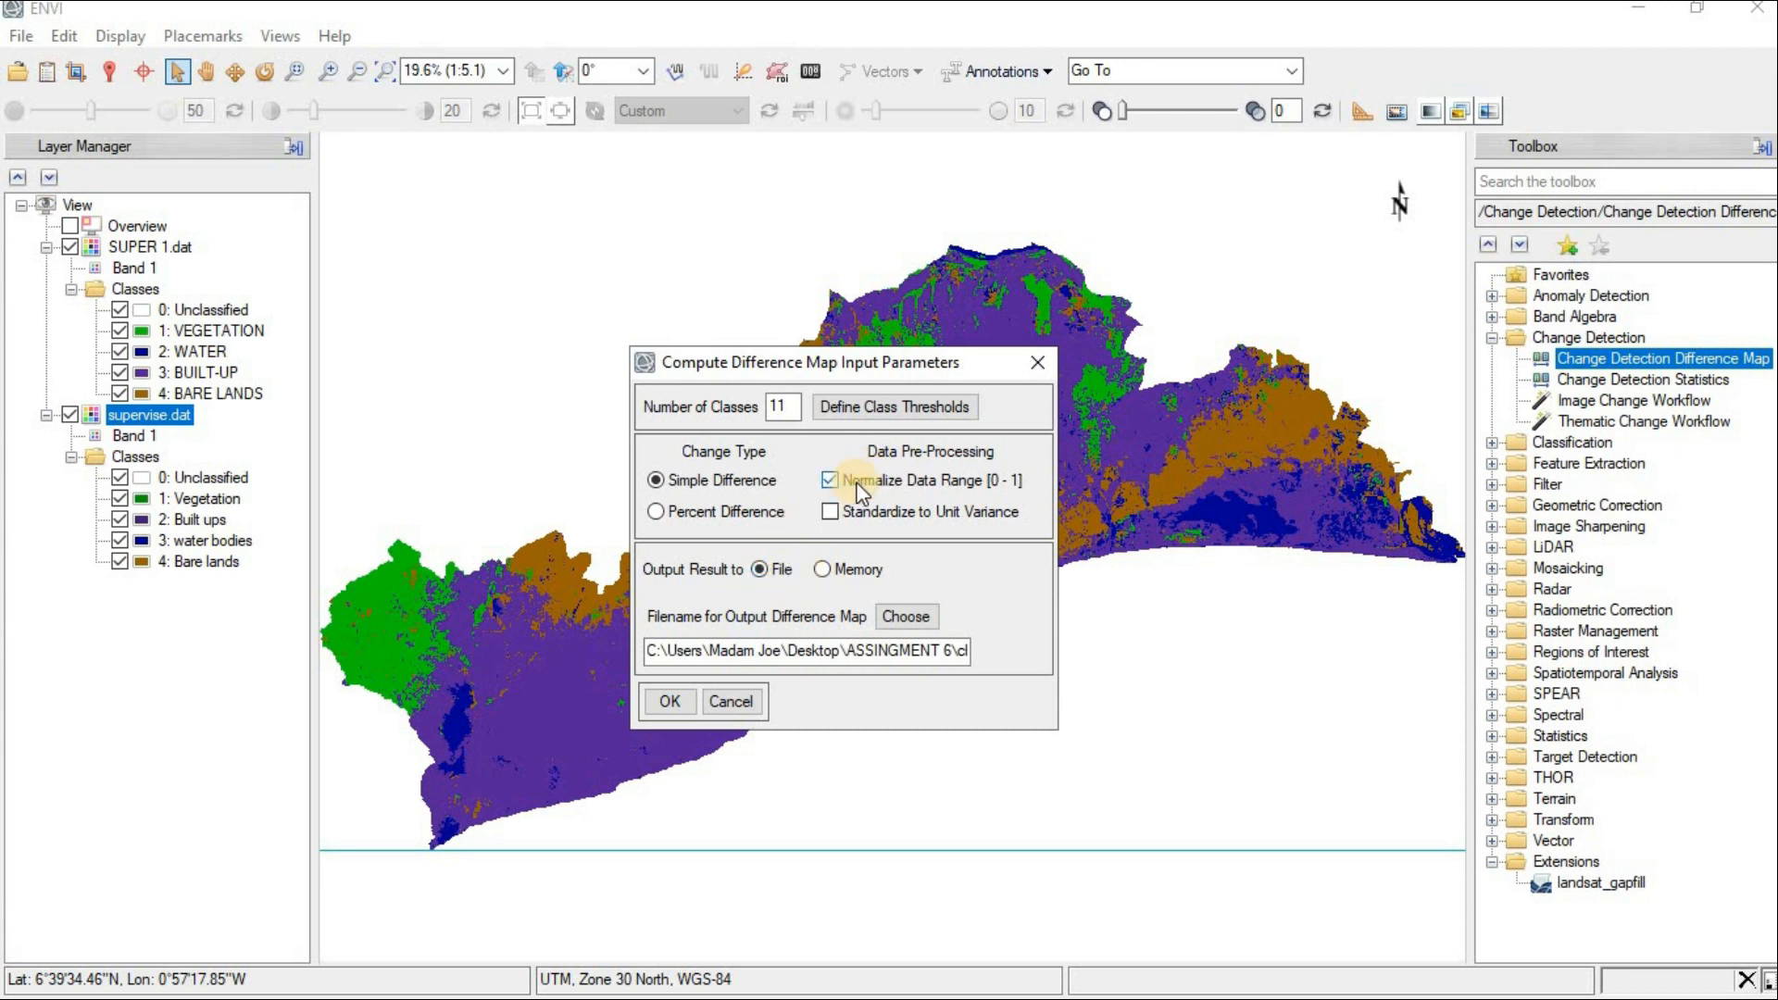
pyautogui.click(855, 648)
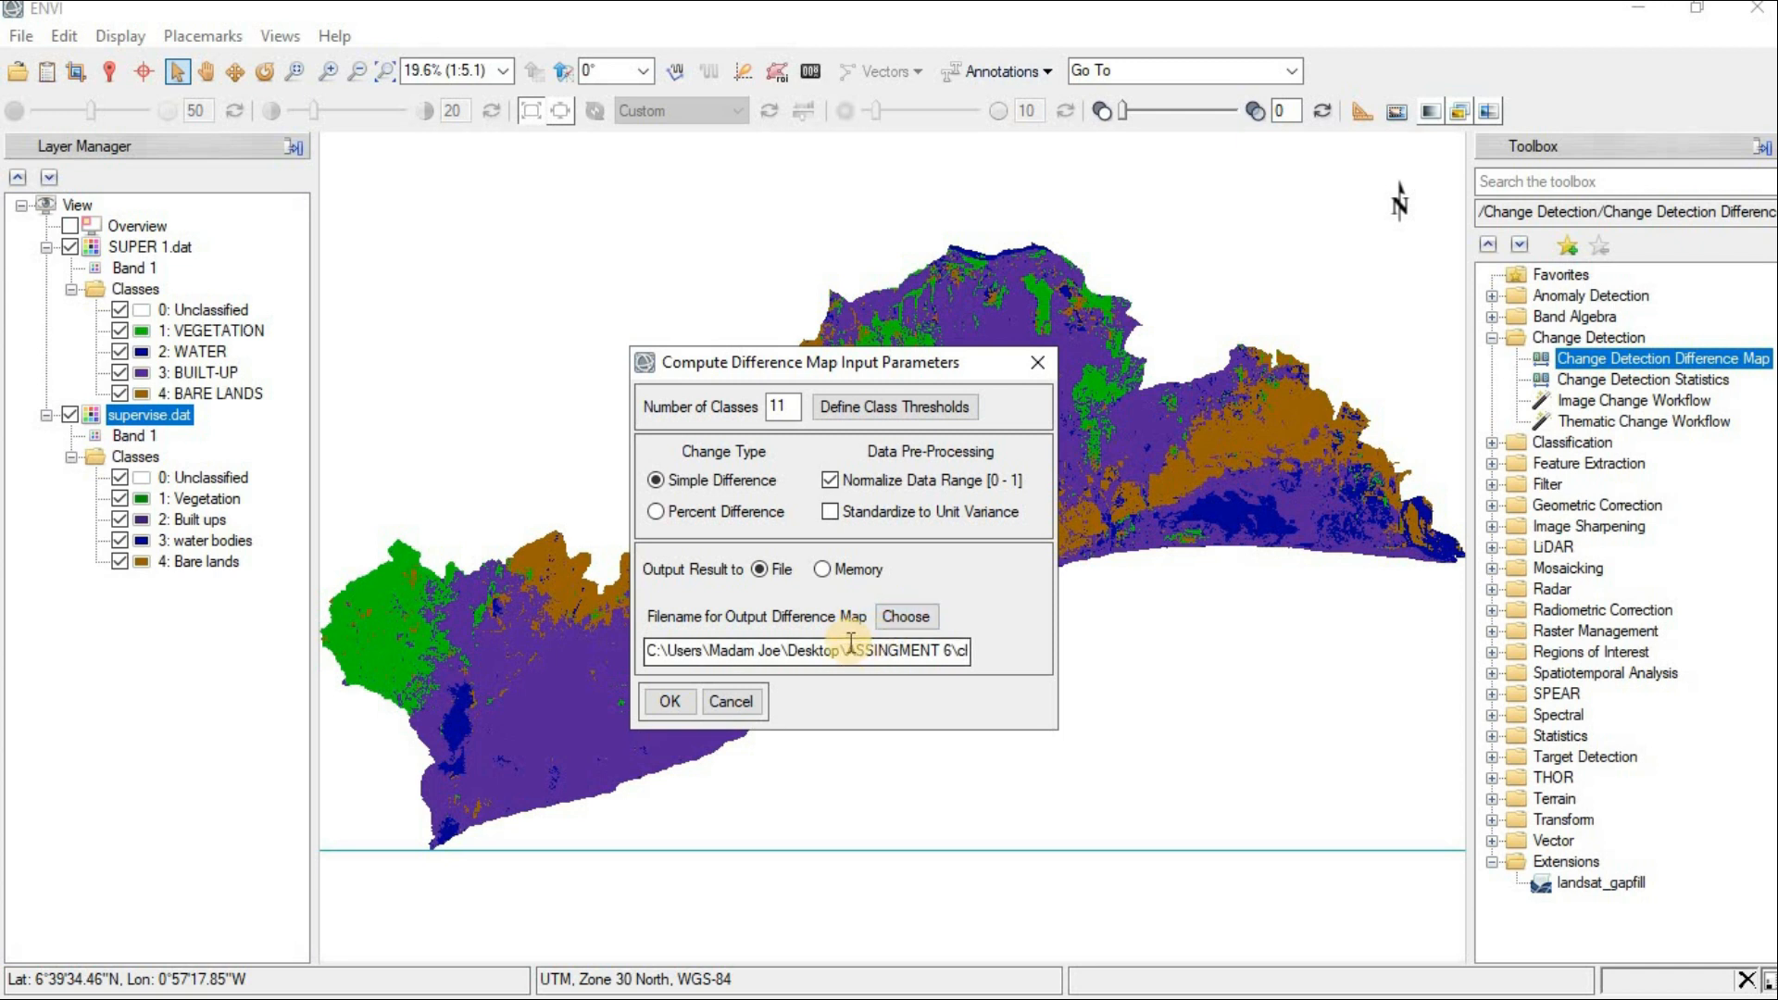
pyautogui.click(671, 701)
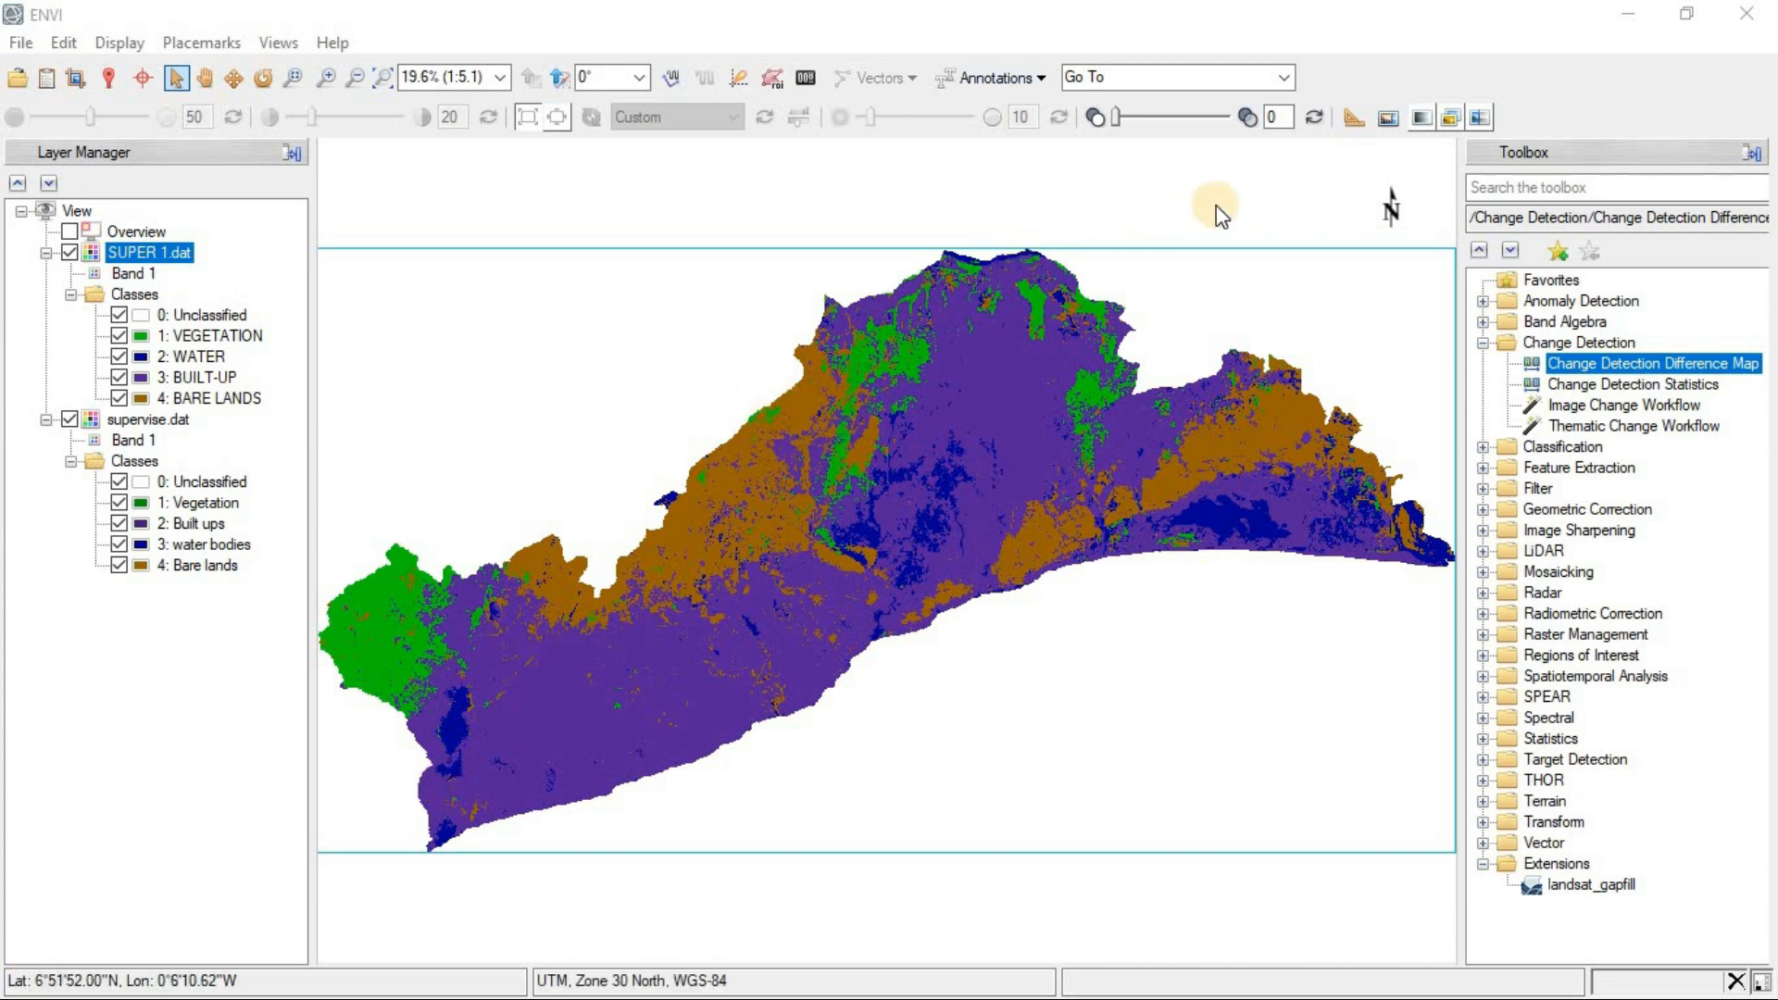
# Compare the SUPER 1.dat and supervise.dat classifications with a View Swipe across the map, then close the swipe
pyautogui.click(1479, 113)
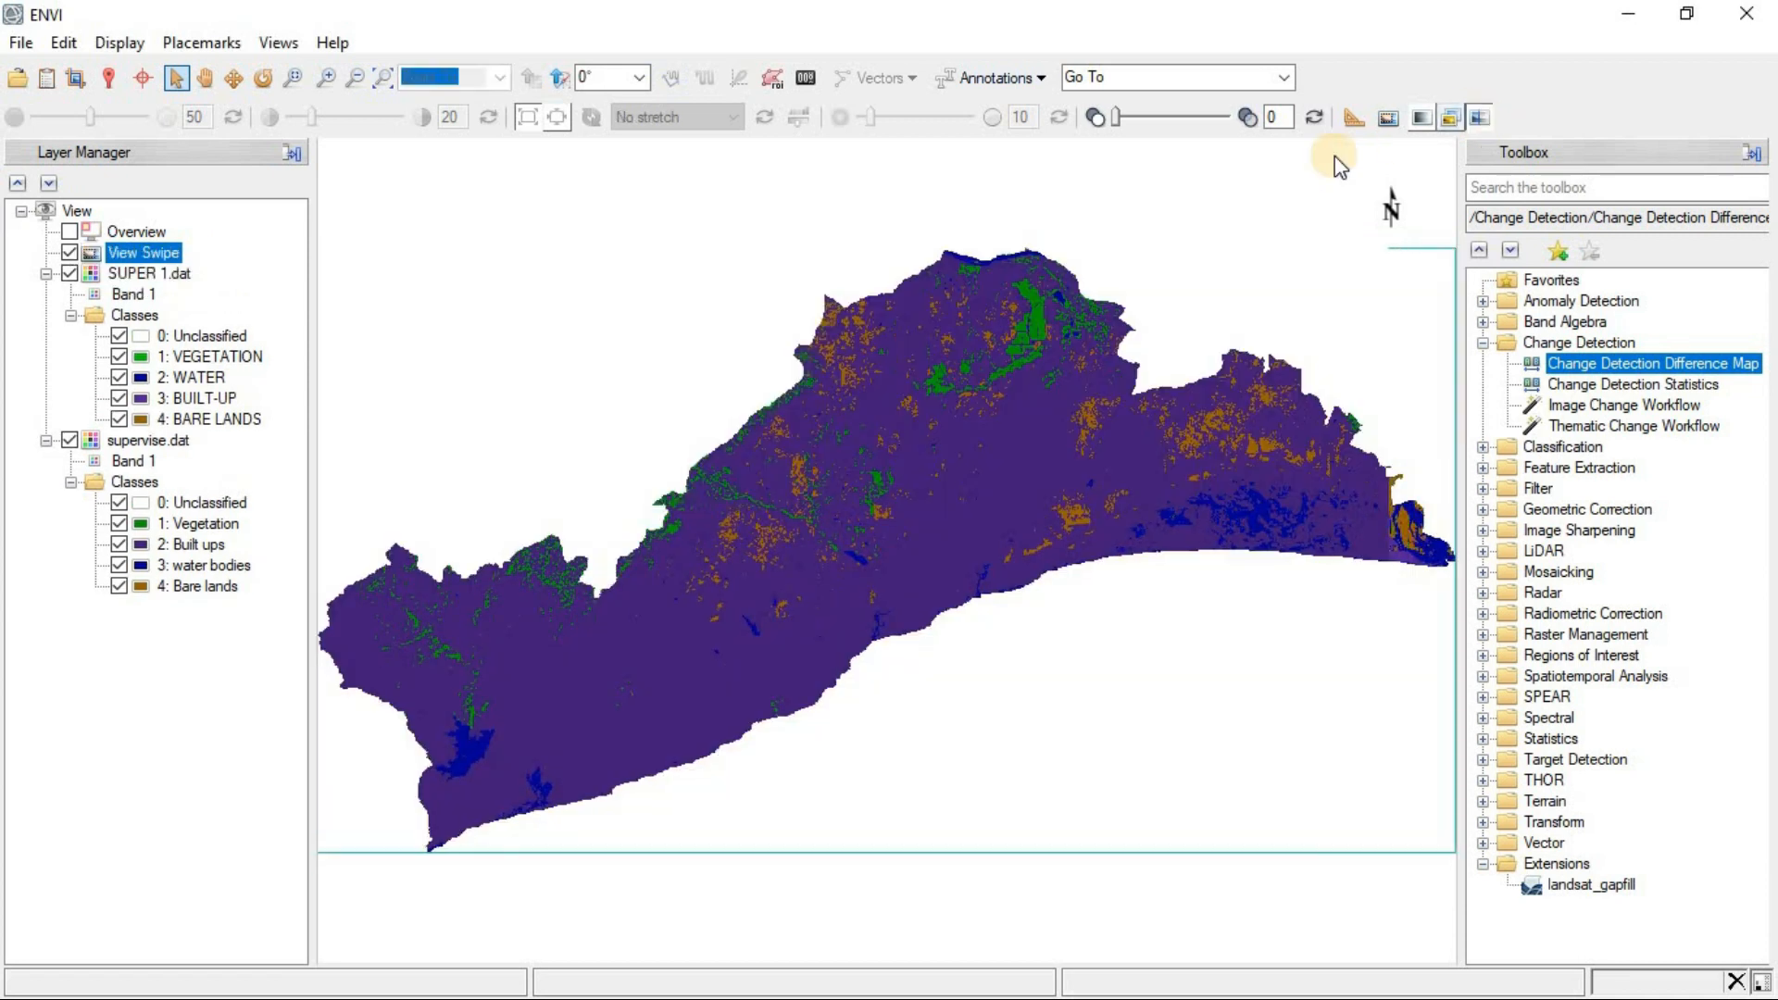
pyautogui.moveTo(1384, 454); pyautogui.dragTo(1319, 479)
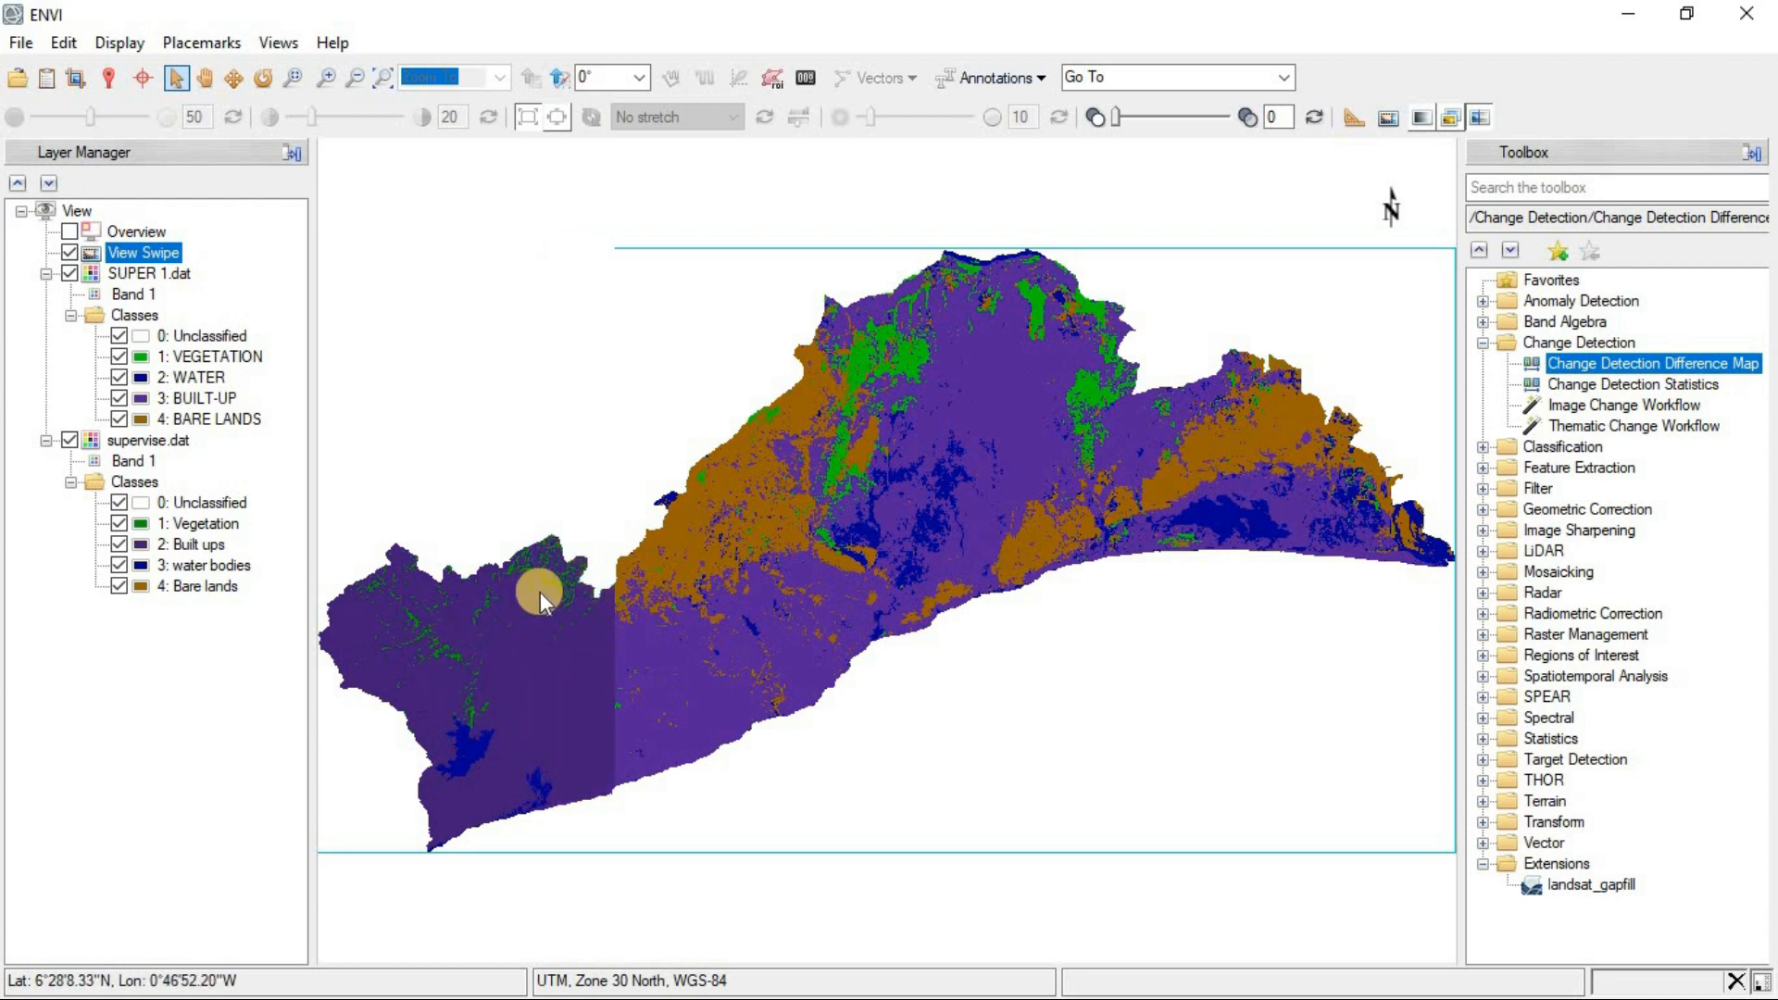
pyautogui.moveTo(589, 615); pyautogui.dragTo(1131, 439)
pyautogui.click(1450, 120)
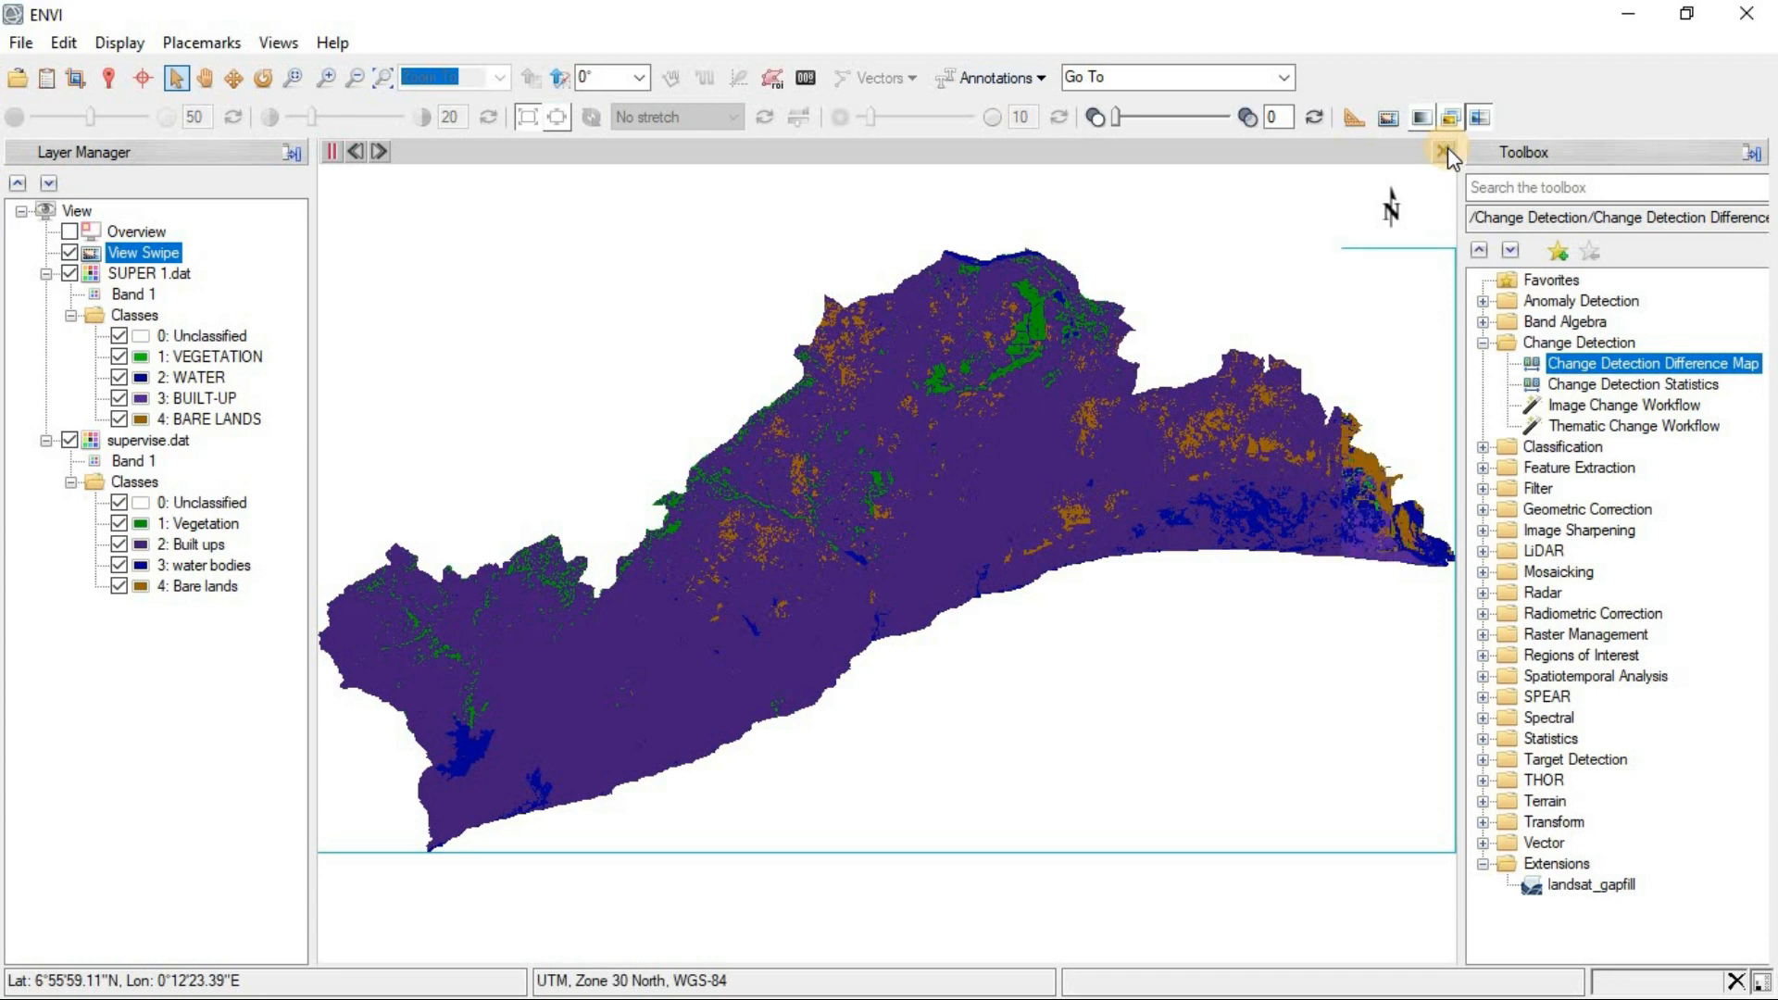
pyautogui.click(1444, 152)
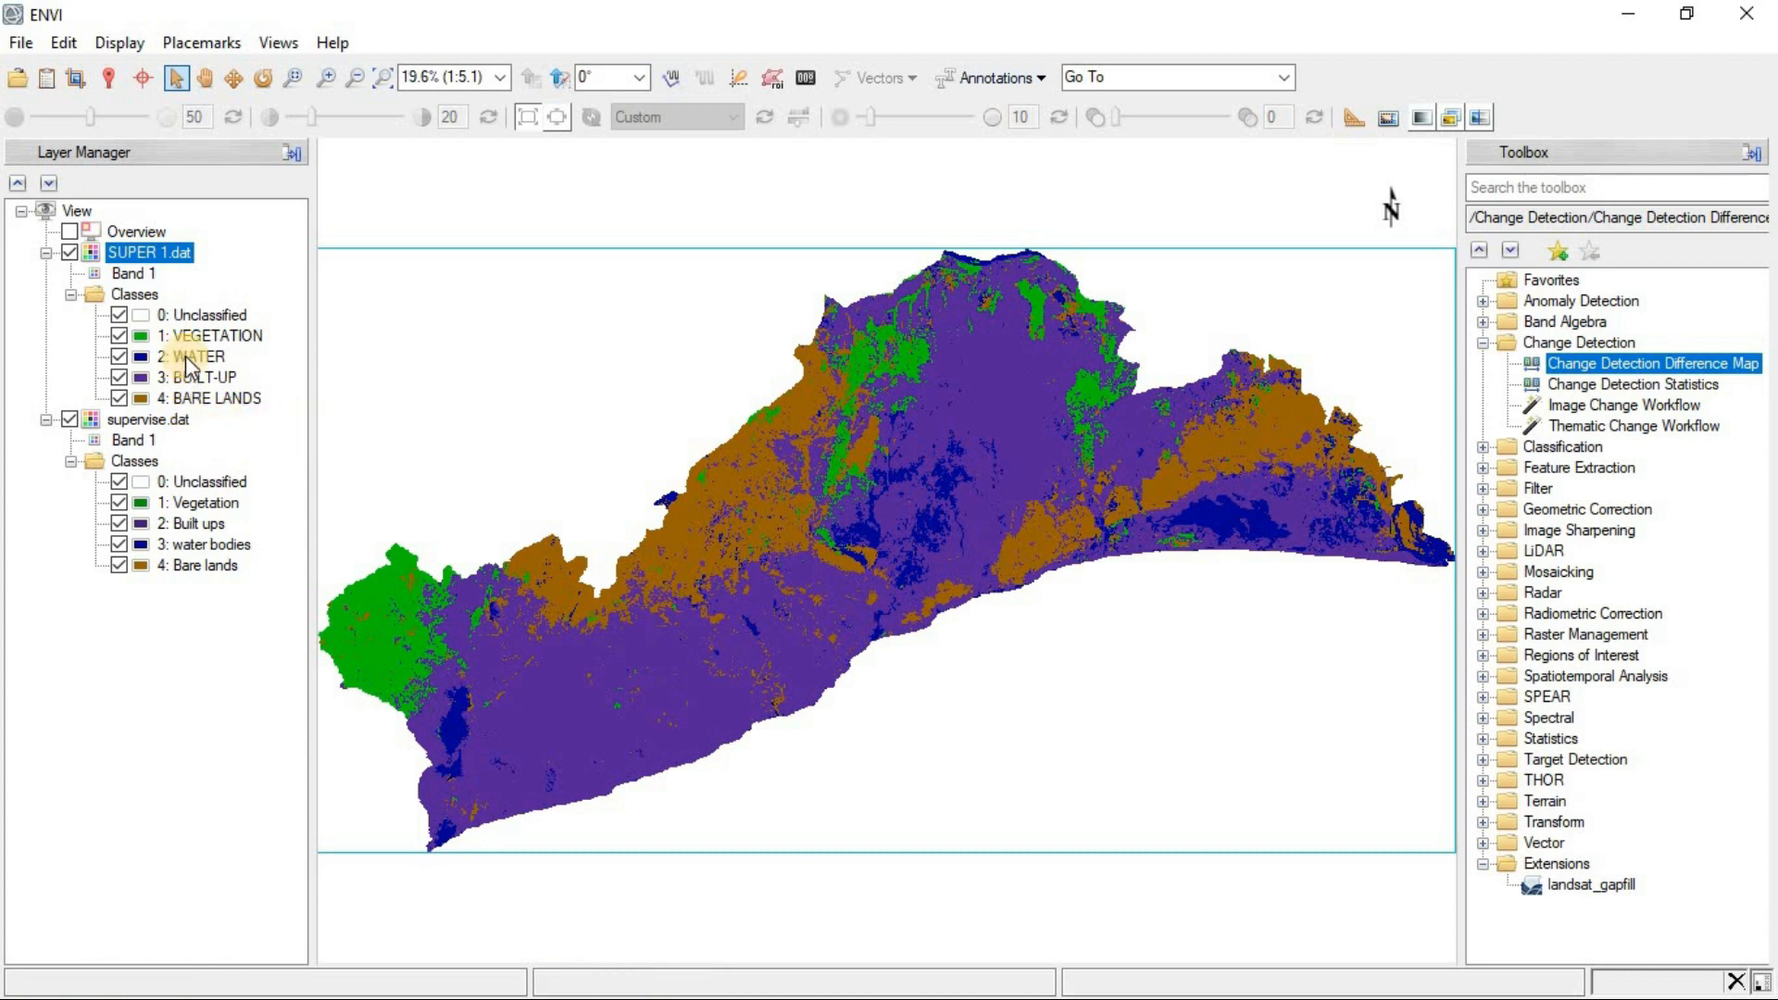
pyautogui.click(46, 80)
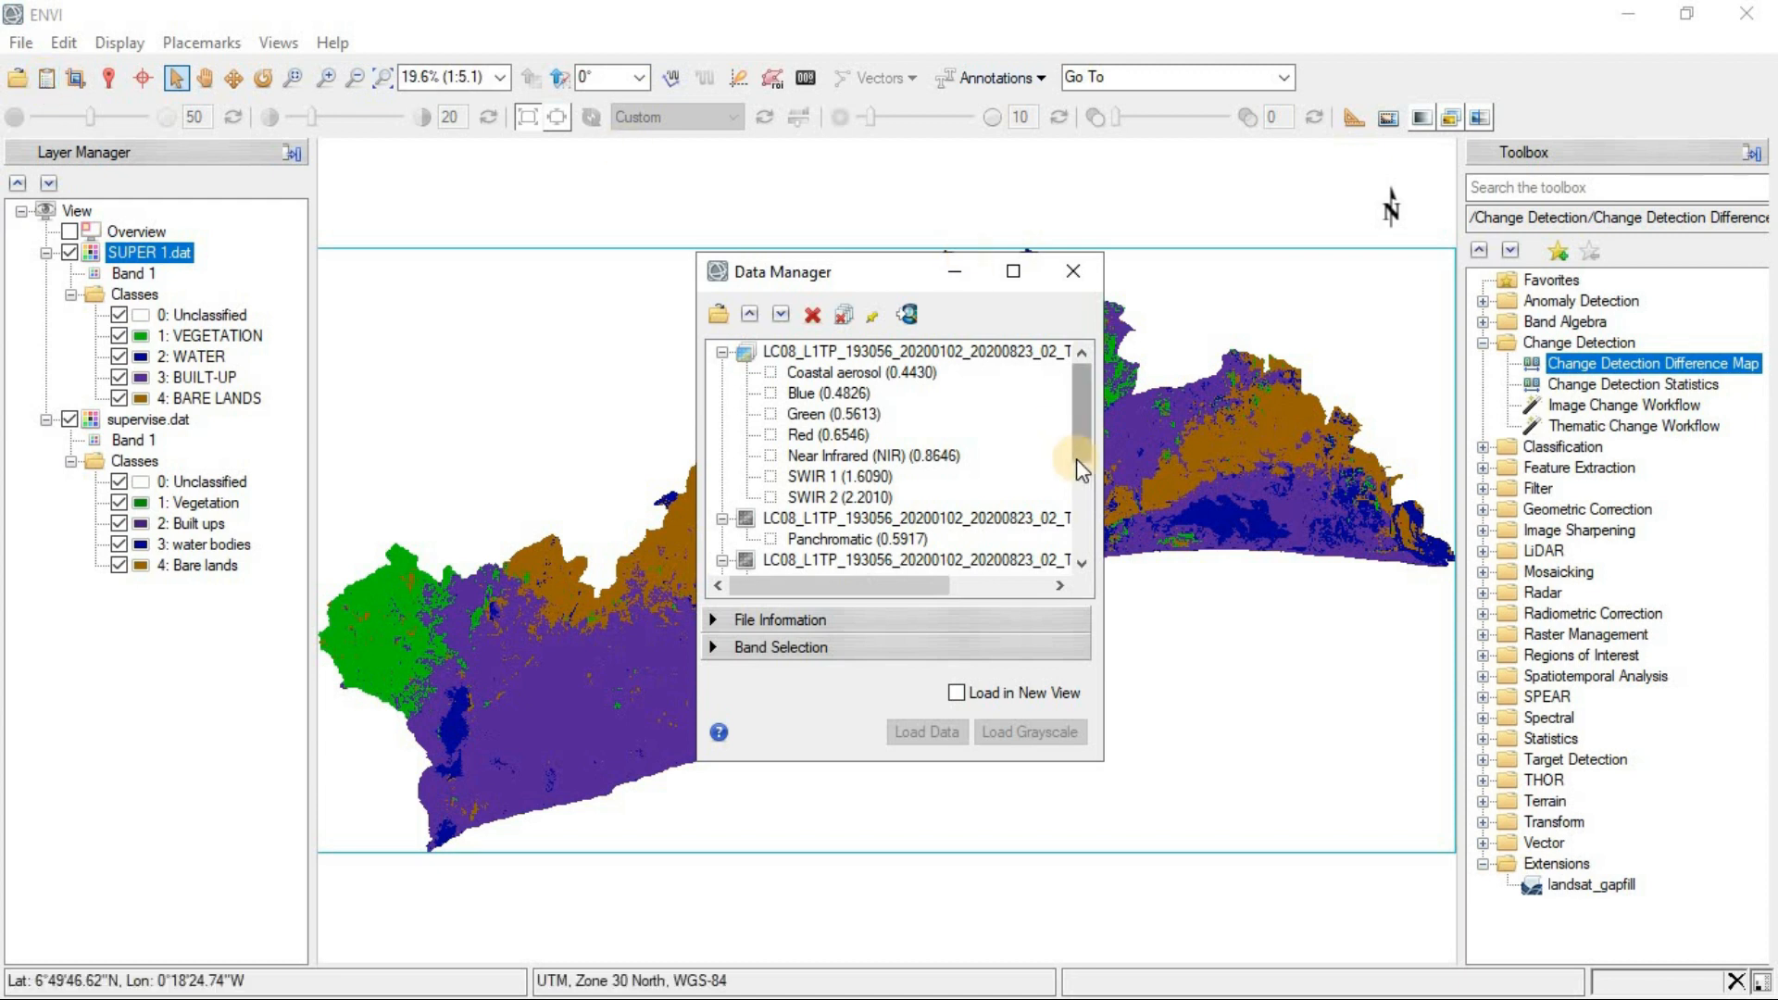
pyautogui.click(1080, 518)
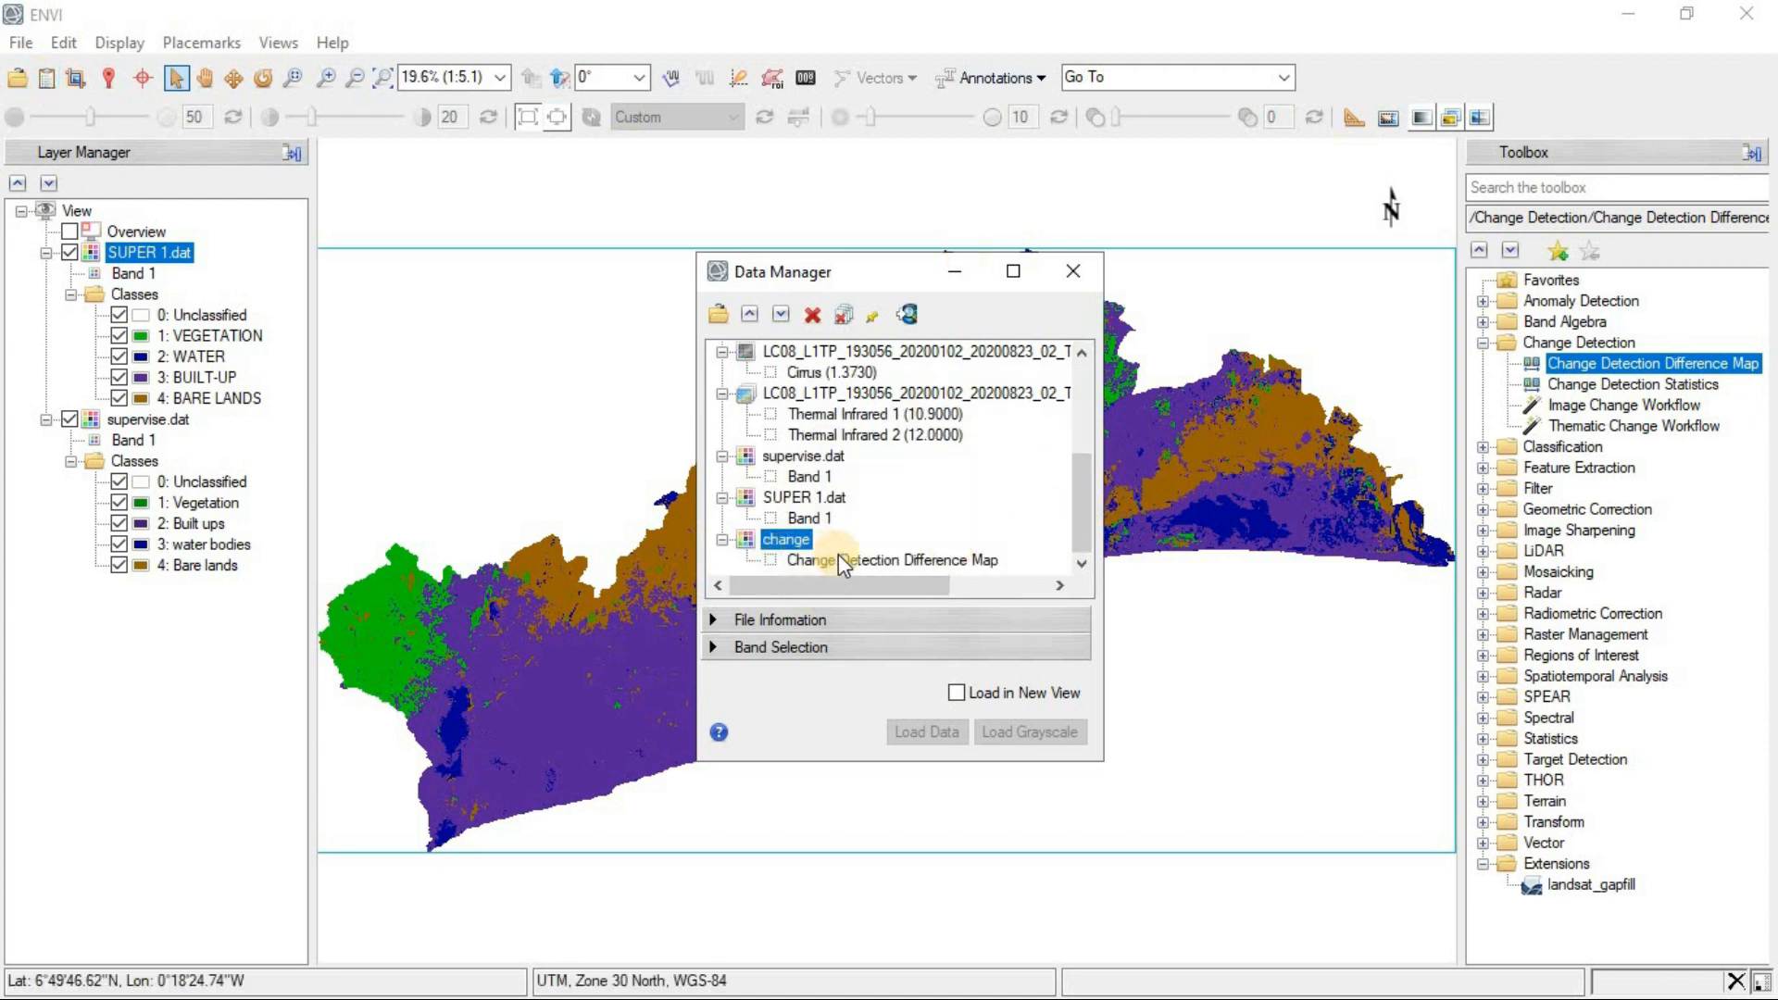
pyautogui.click(774, 562)
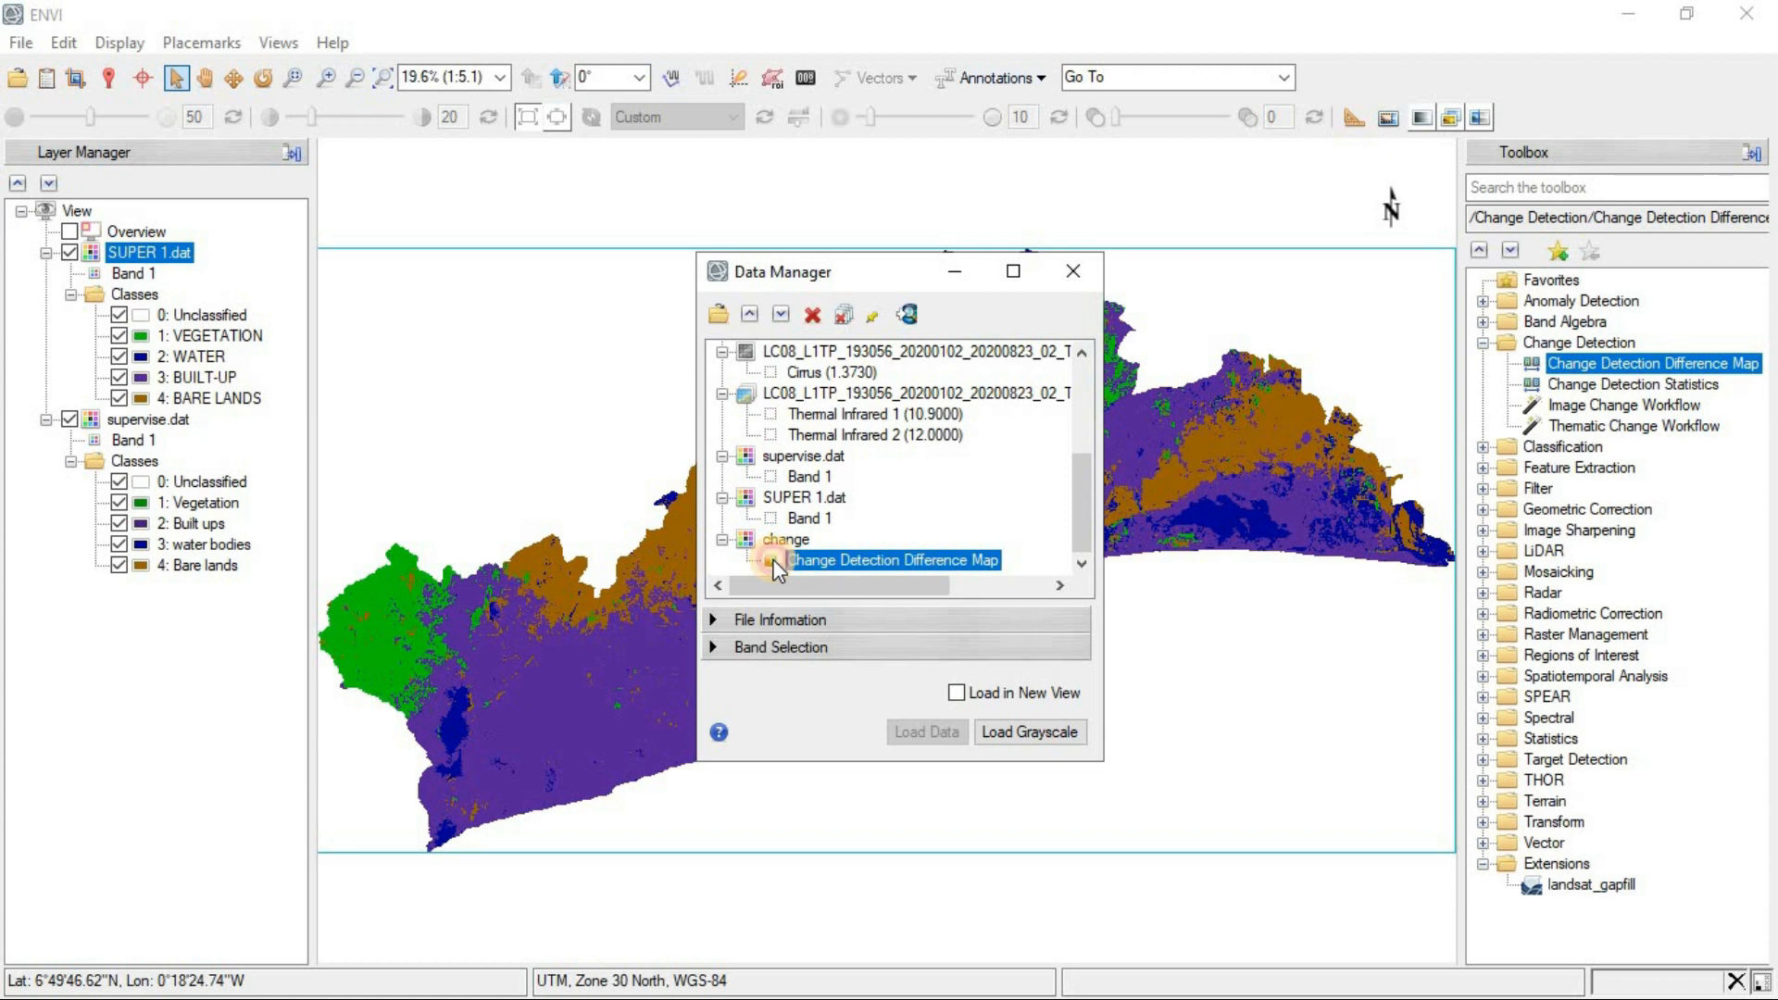
pyautogui.click(1632, 14)
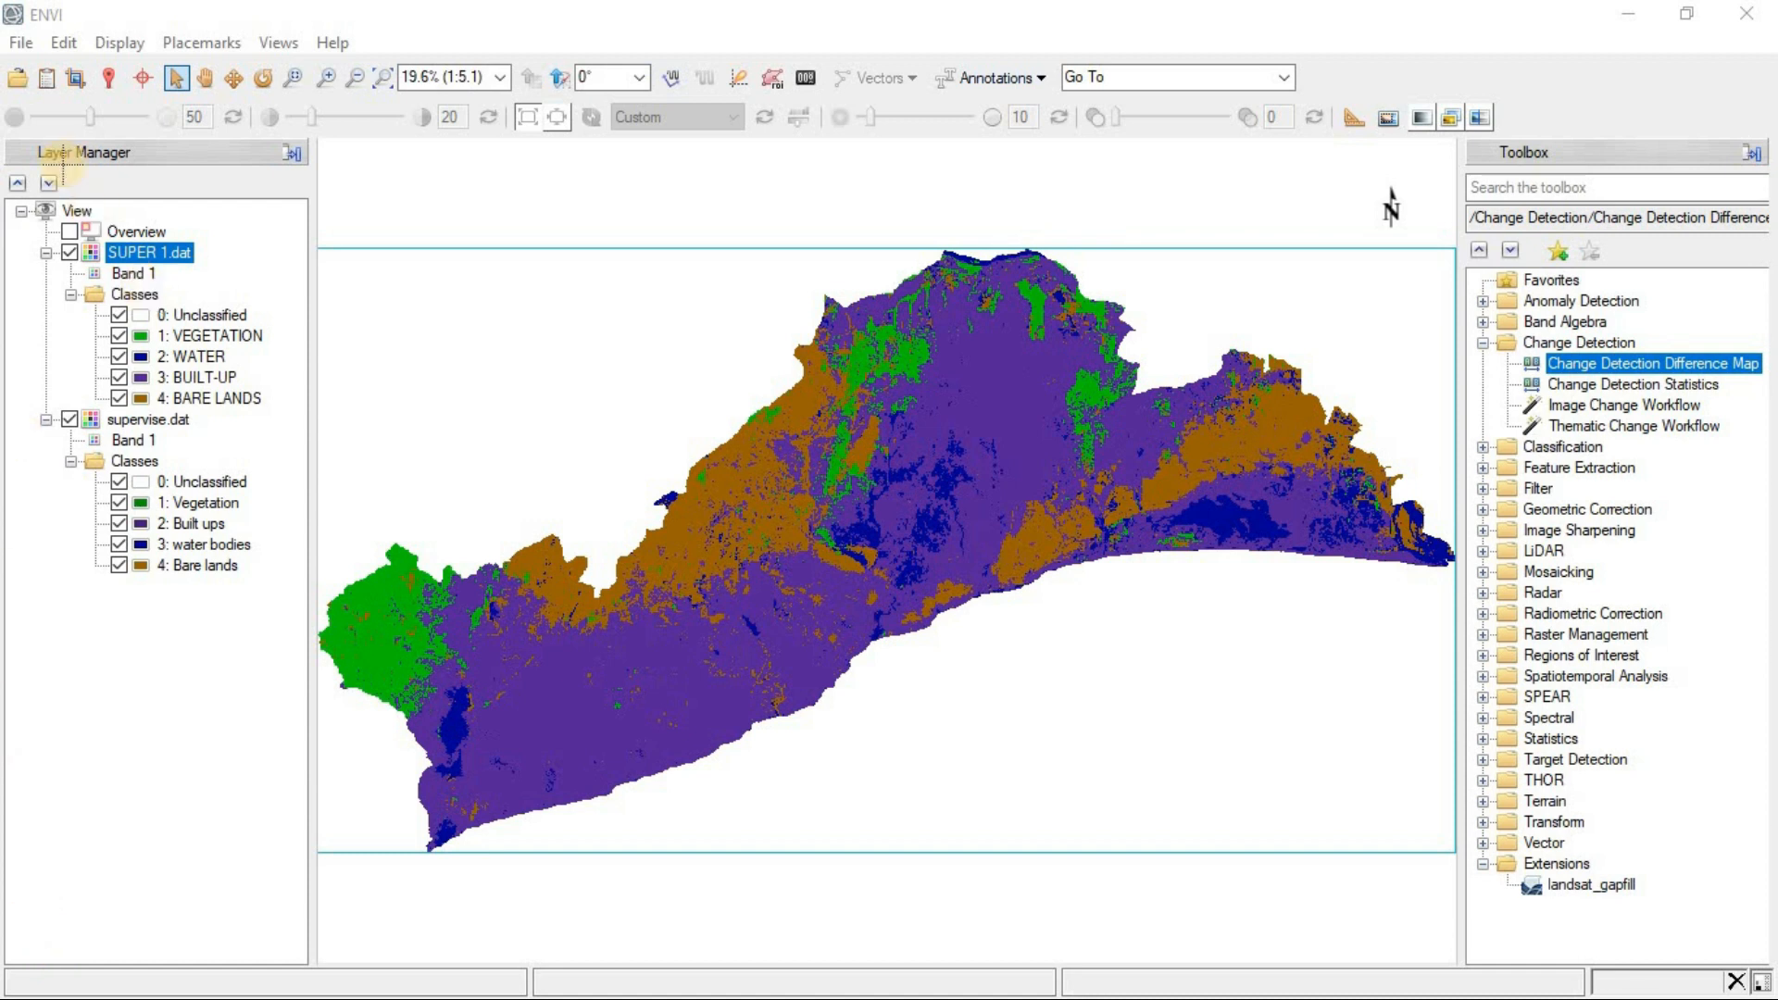
# Load the Change Detection Difference Map band of the change file from the Data Manager and close the manager
pyautogui.click(48, 76)
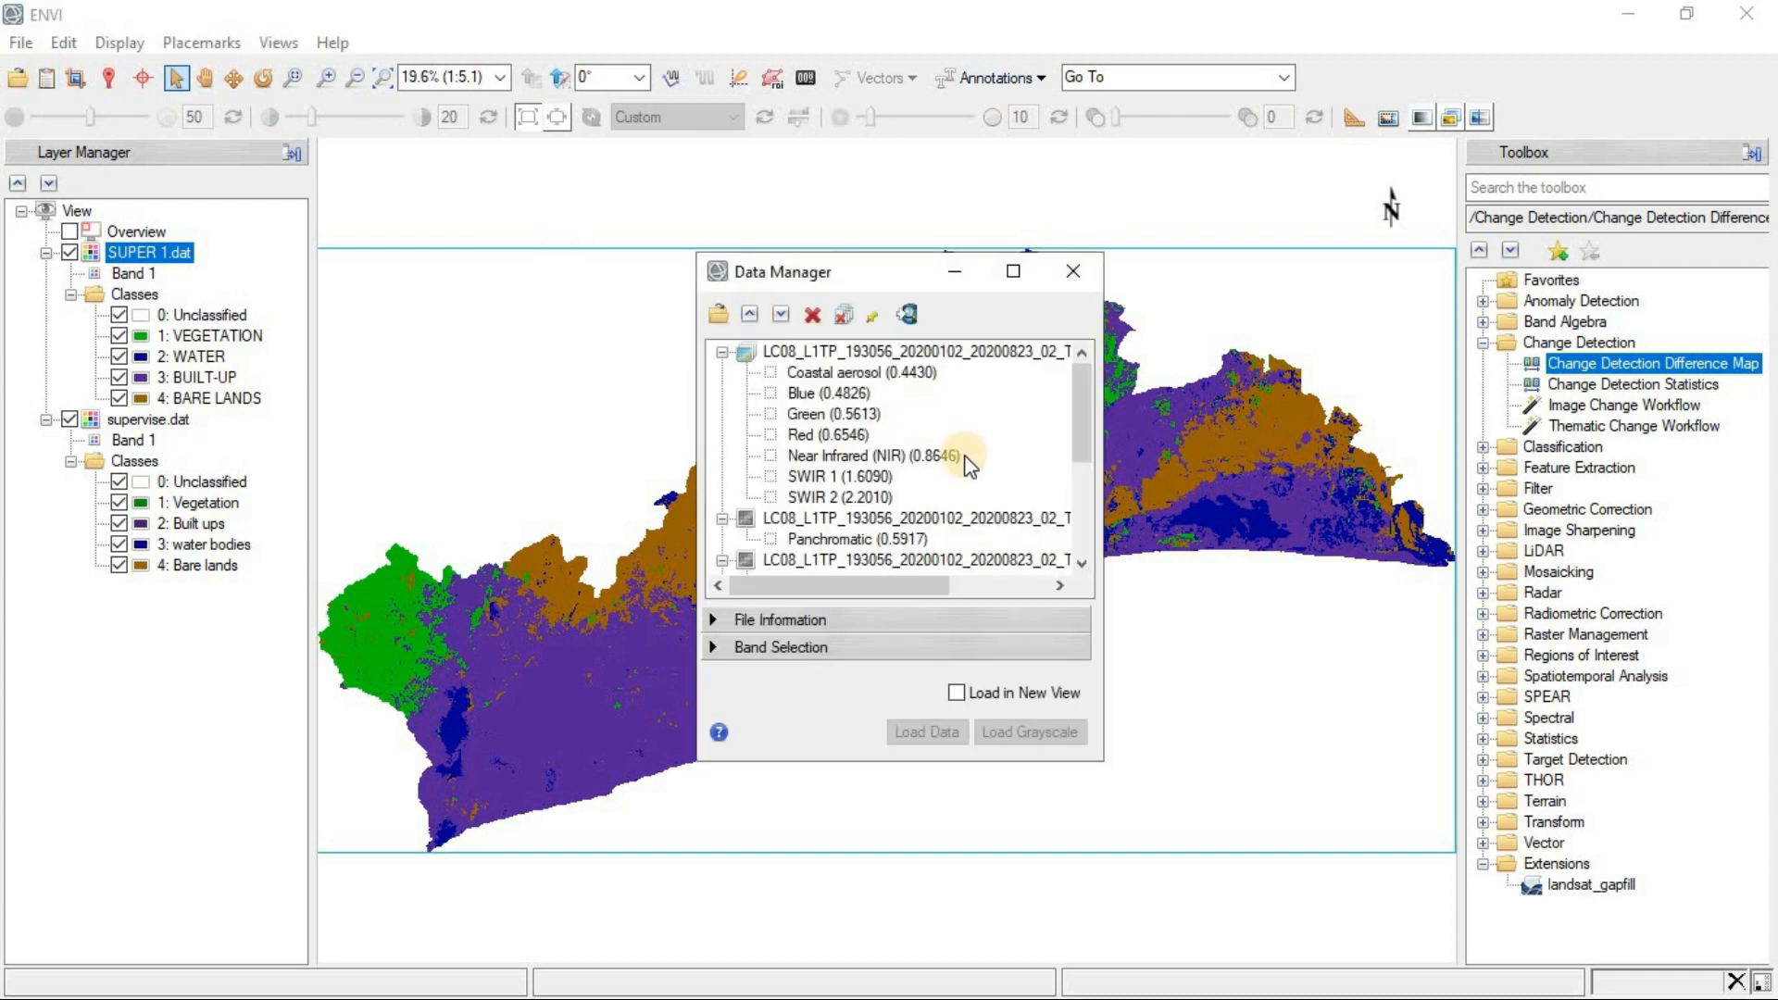
pyautogui.click(1087, 535)
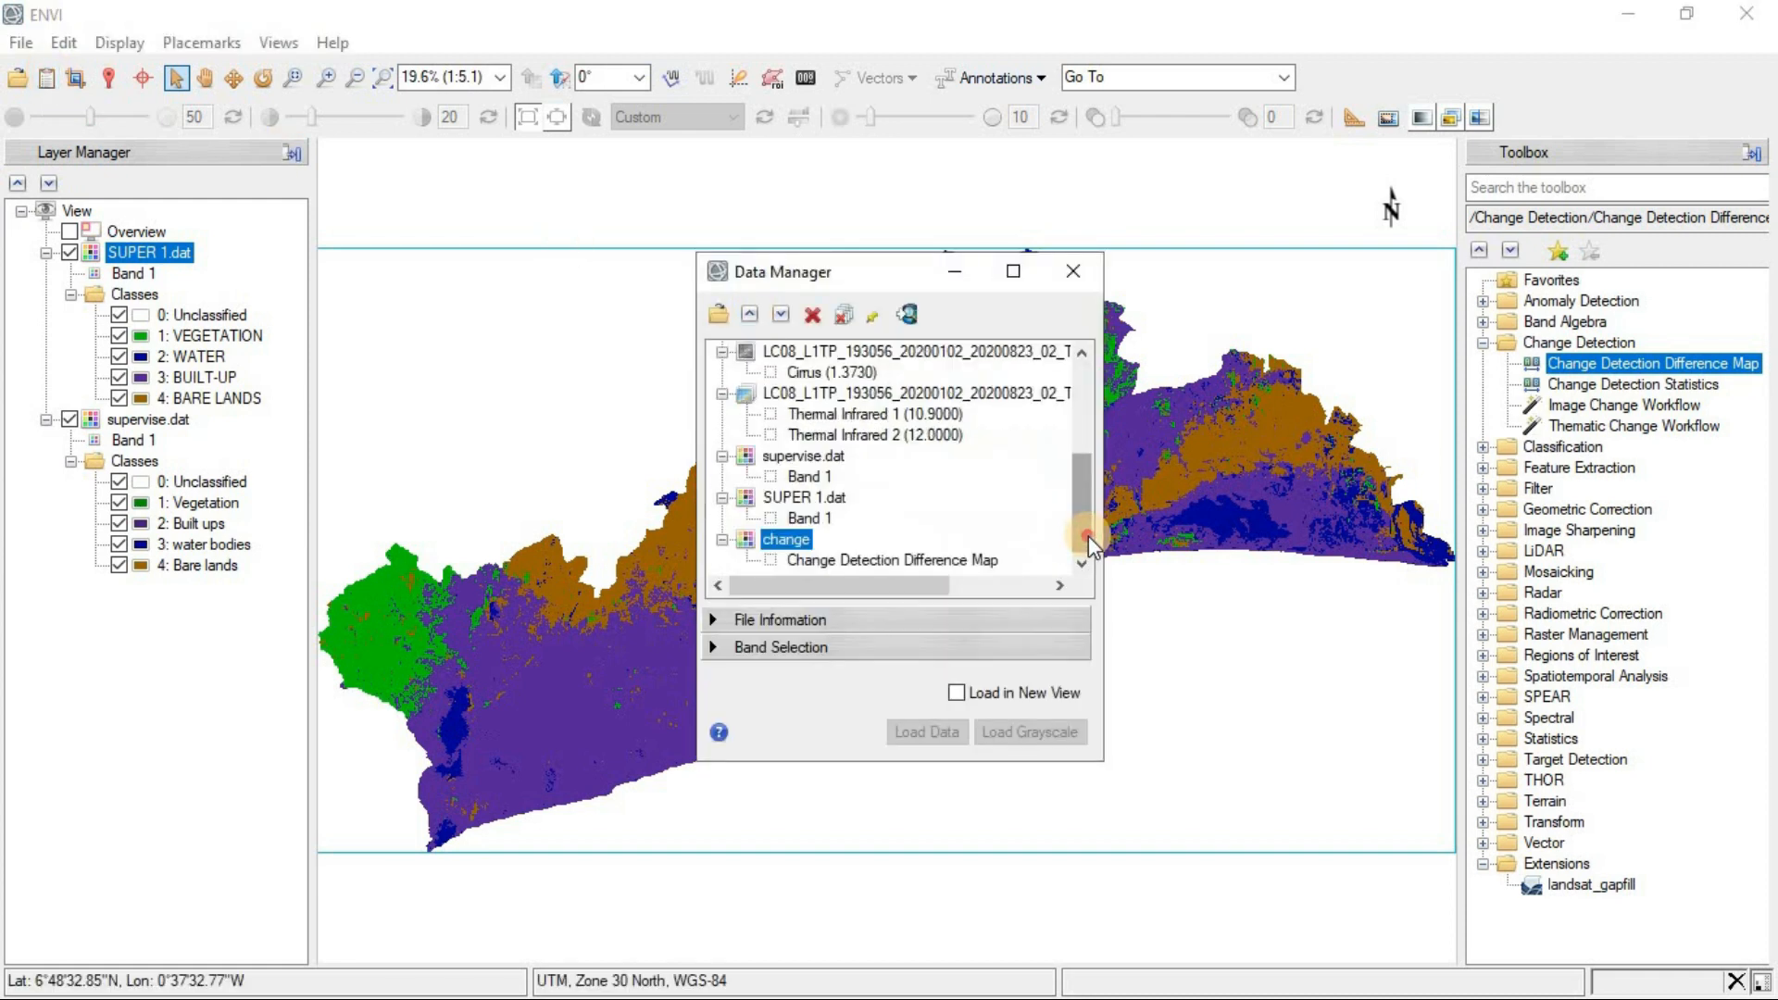
pyautogui.click(775, 557)
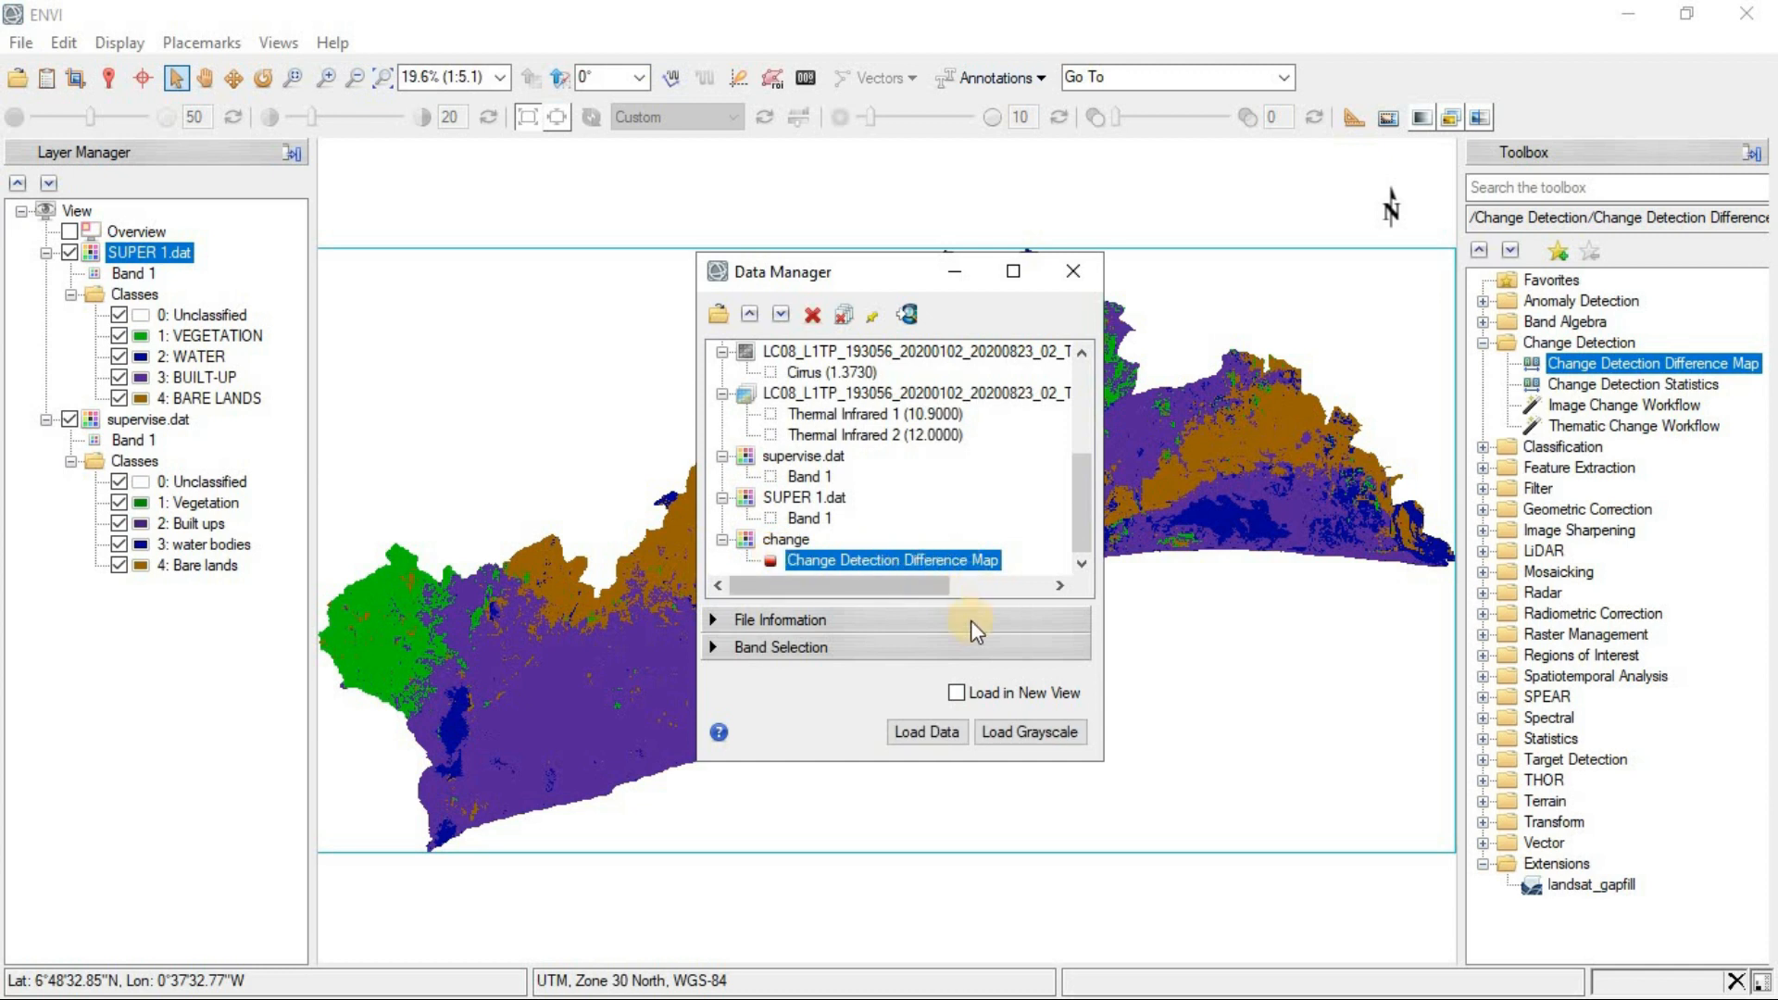
pyautogui.click(923, 732)
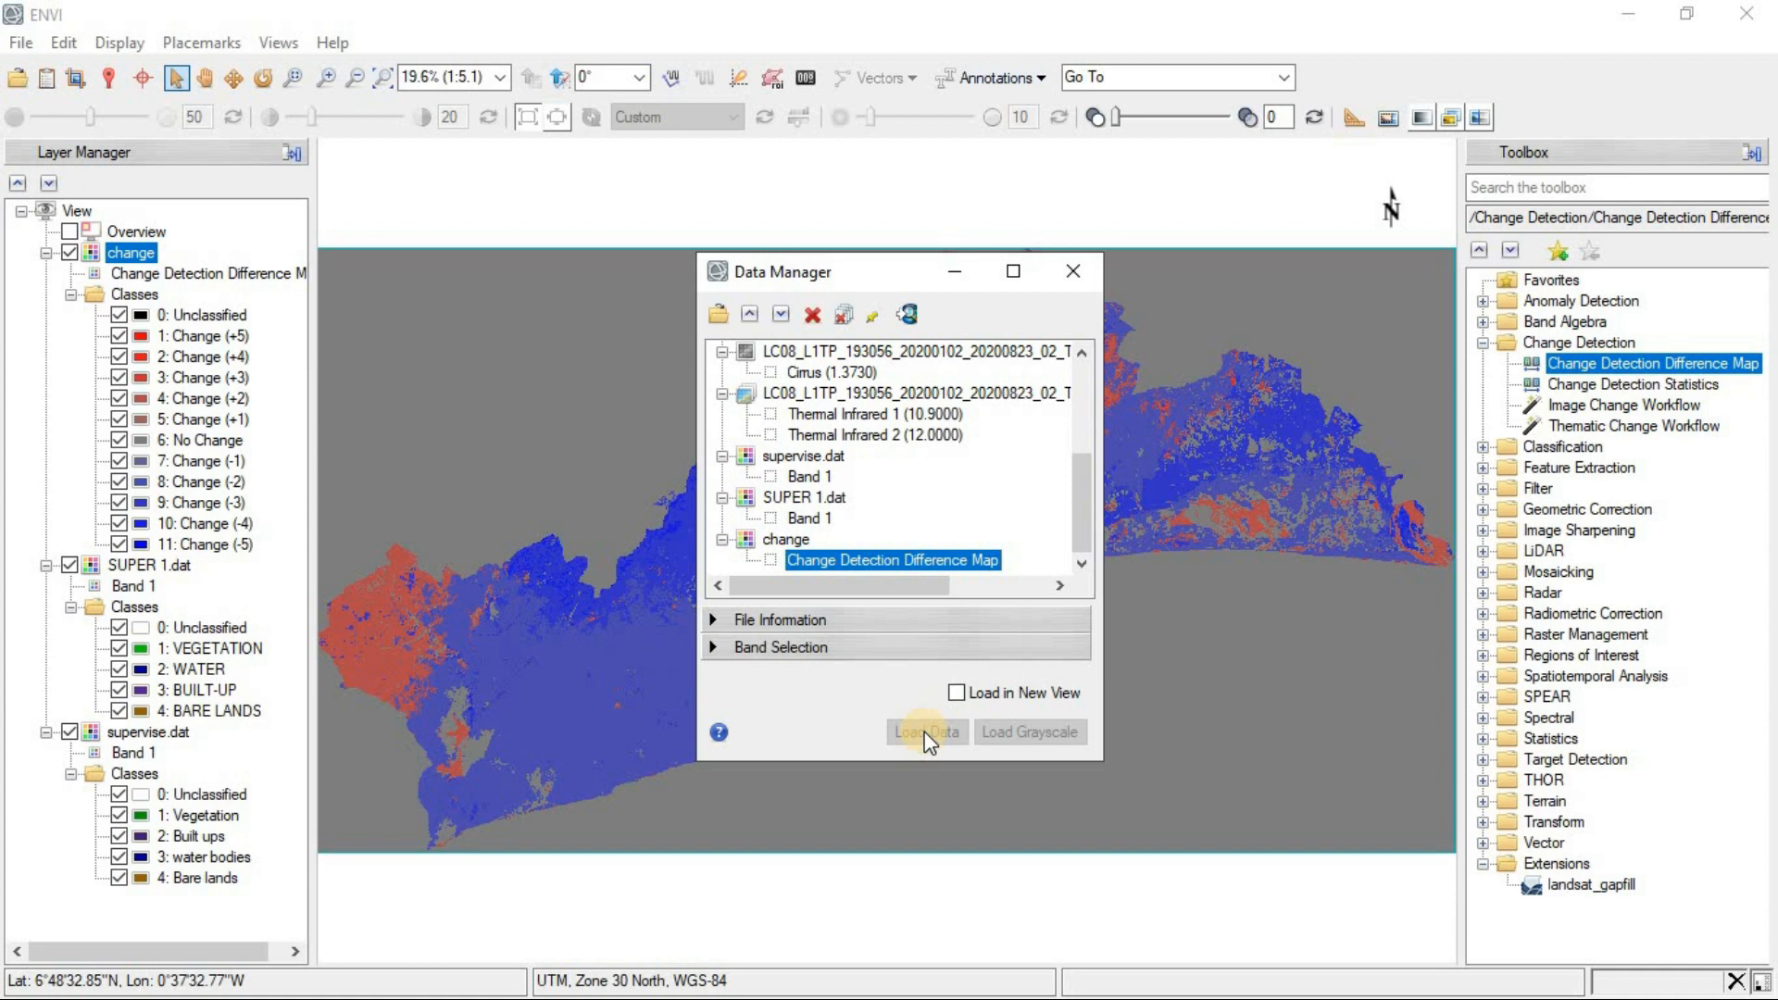
pyautogui.click(1065, 270)
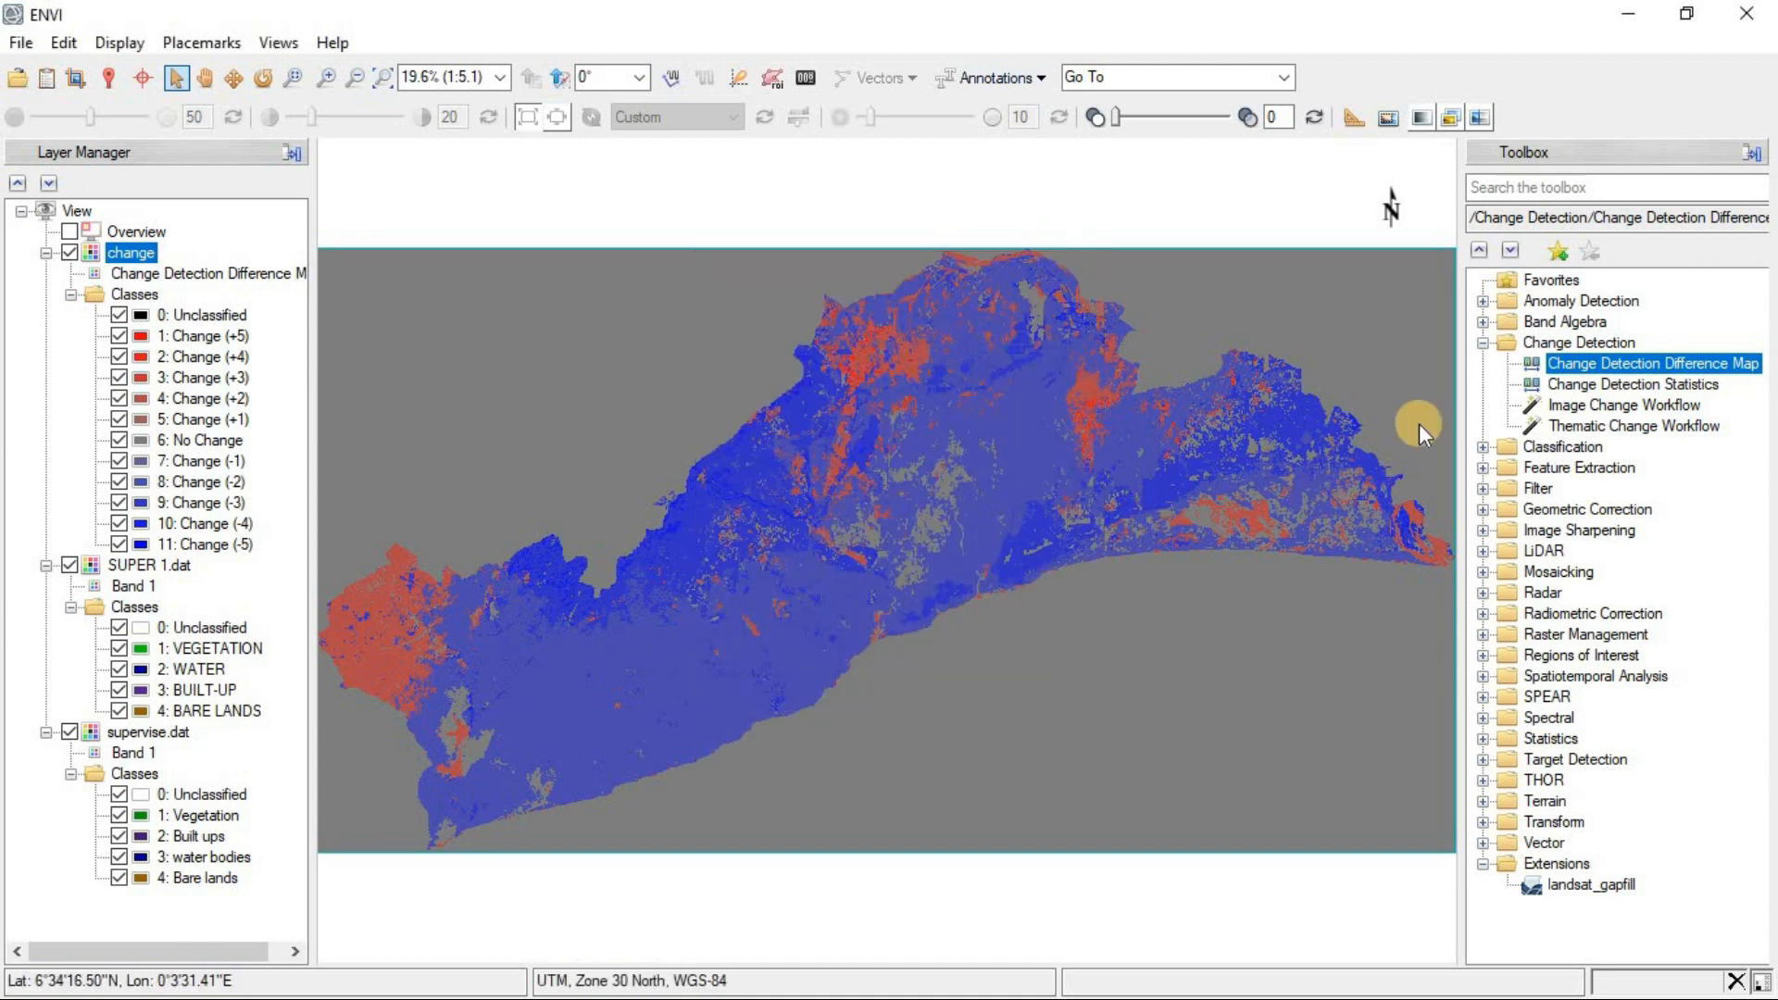
# Start Change Detection Statistics with Band 1 of SUPER 1.dat as the initial state and Band 1 of supervise.dat as the final state
pyautogui.doubleClick(1570, 388)
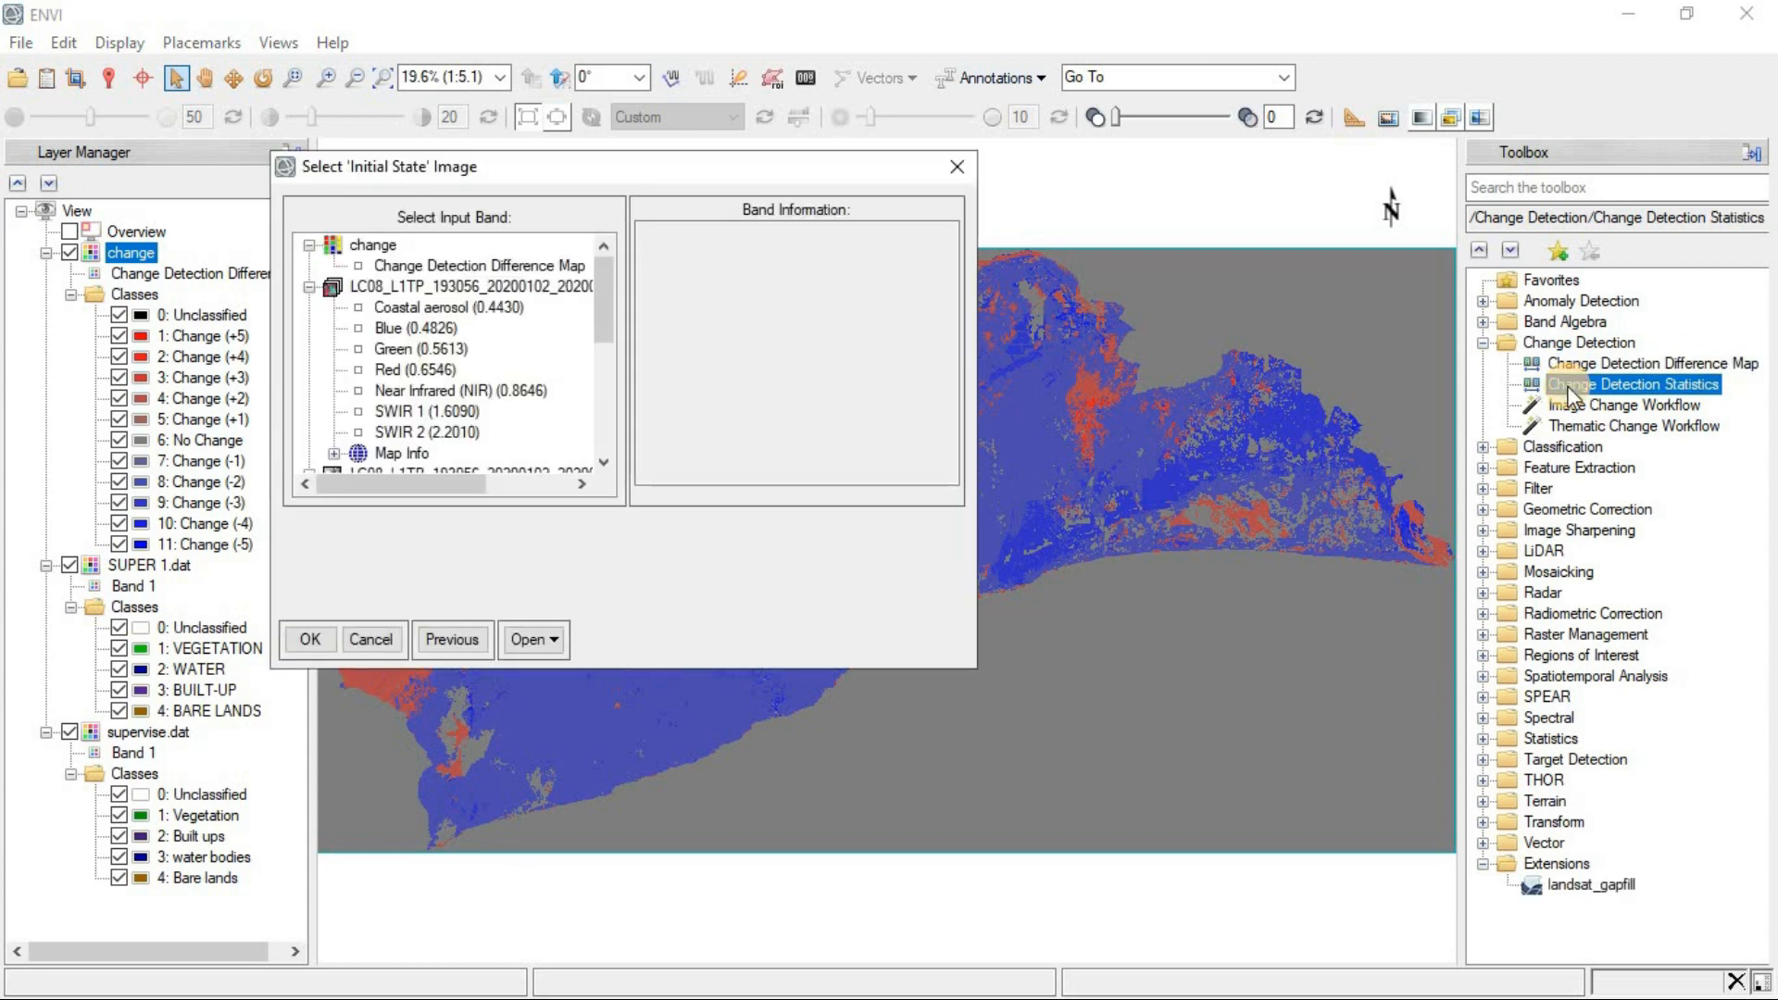
pyautogui.click(602, 412)
pyautogui.click(598, 443)
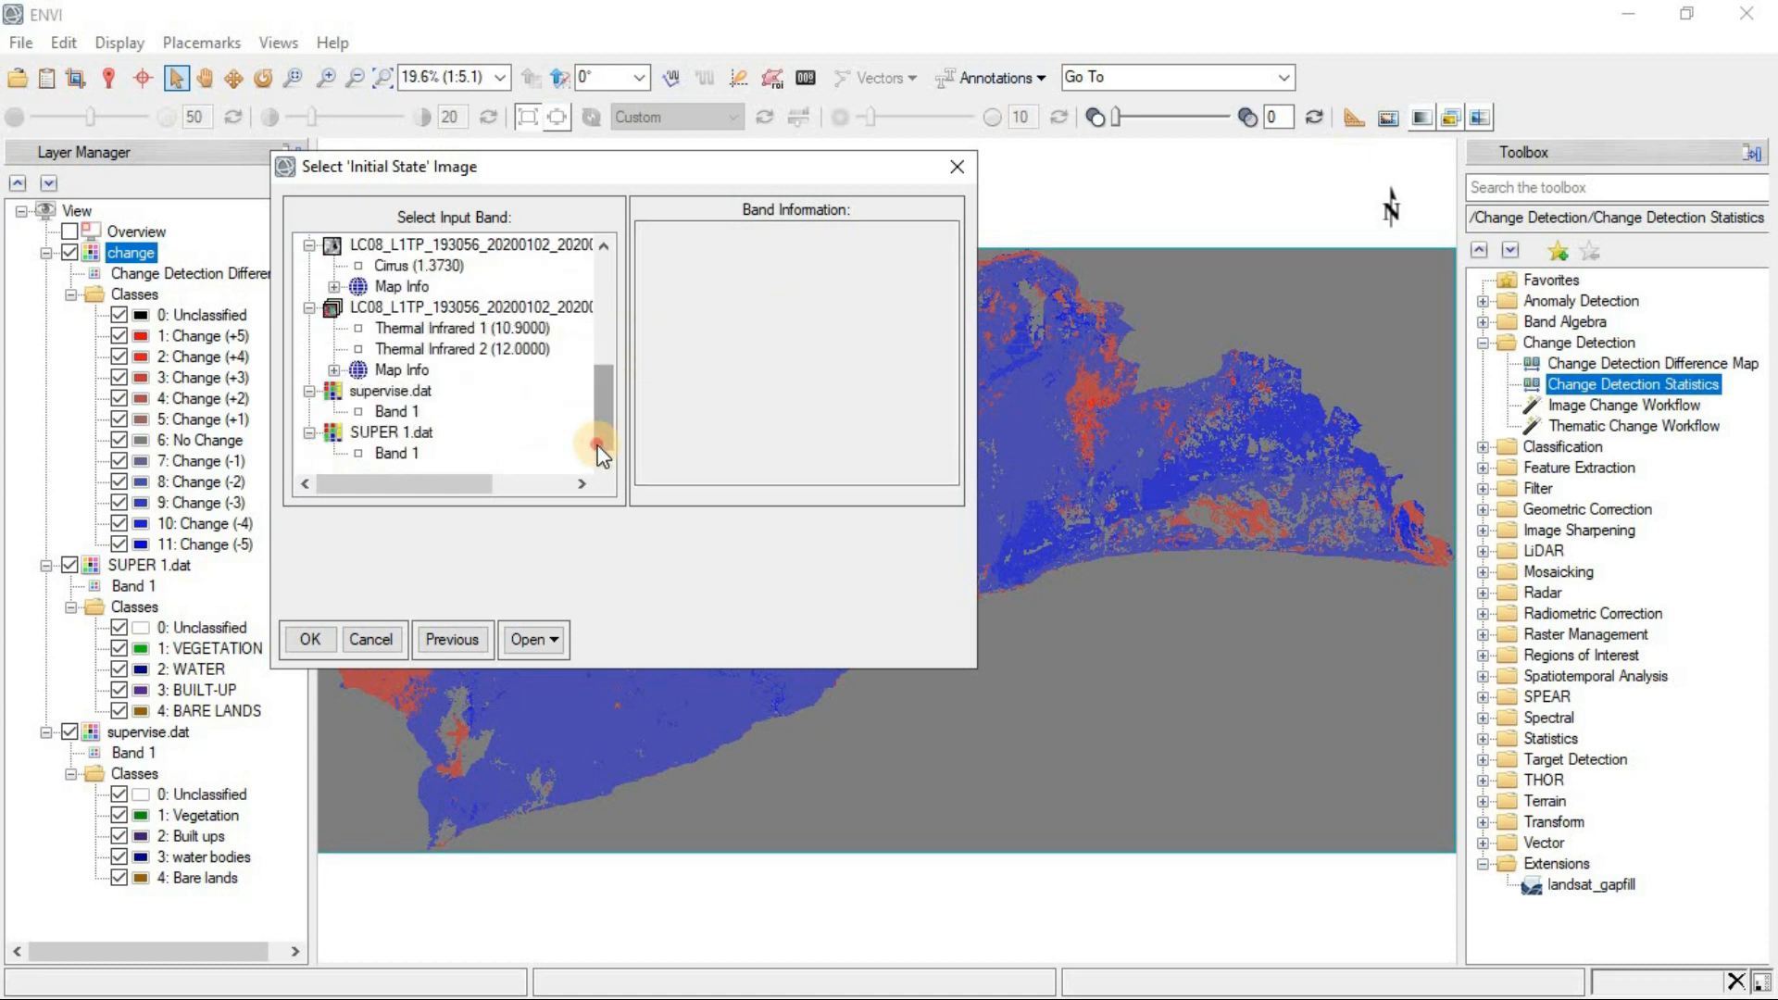
pyautogui.click(357, 453)
pyautogui.doubleClick(361, 457)
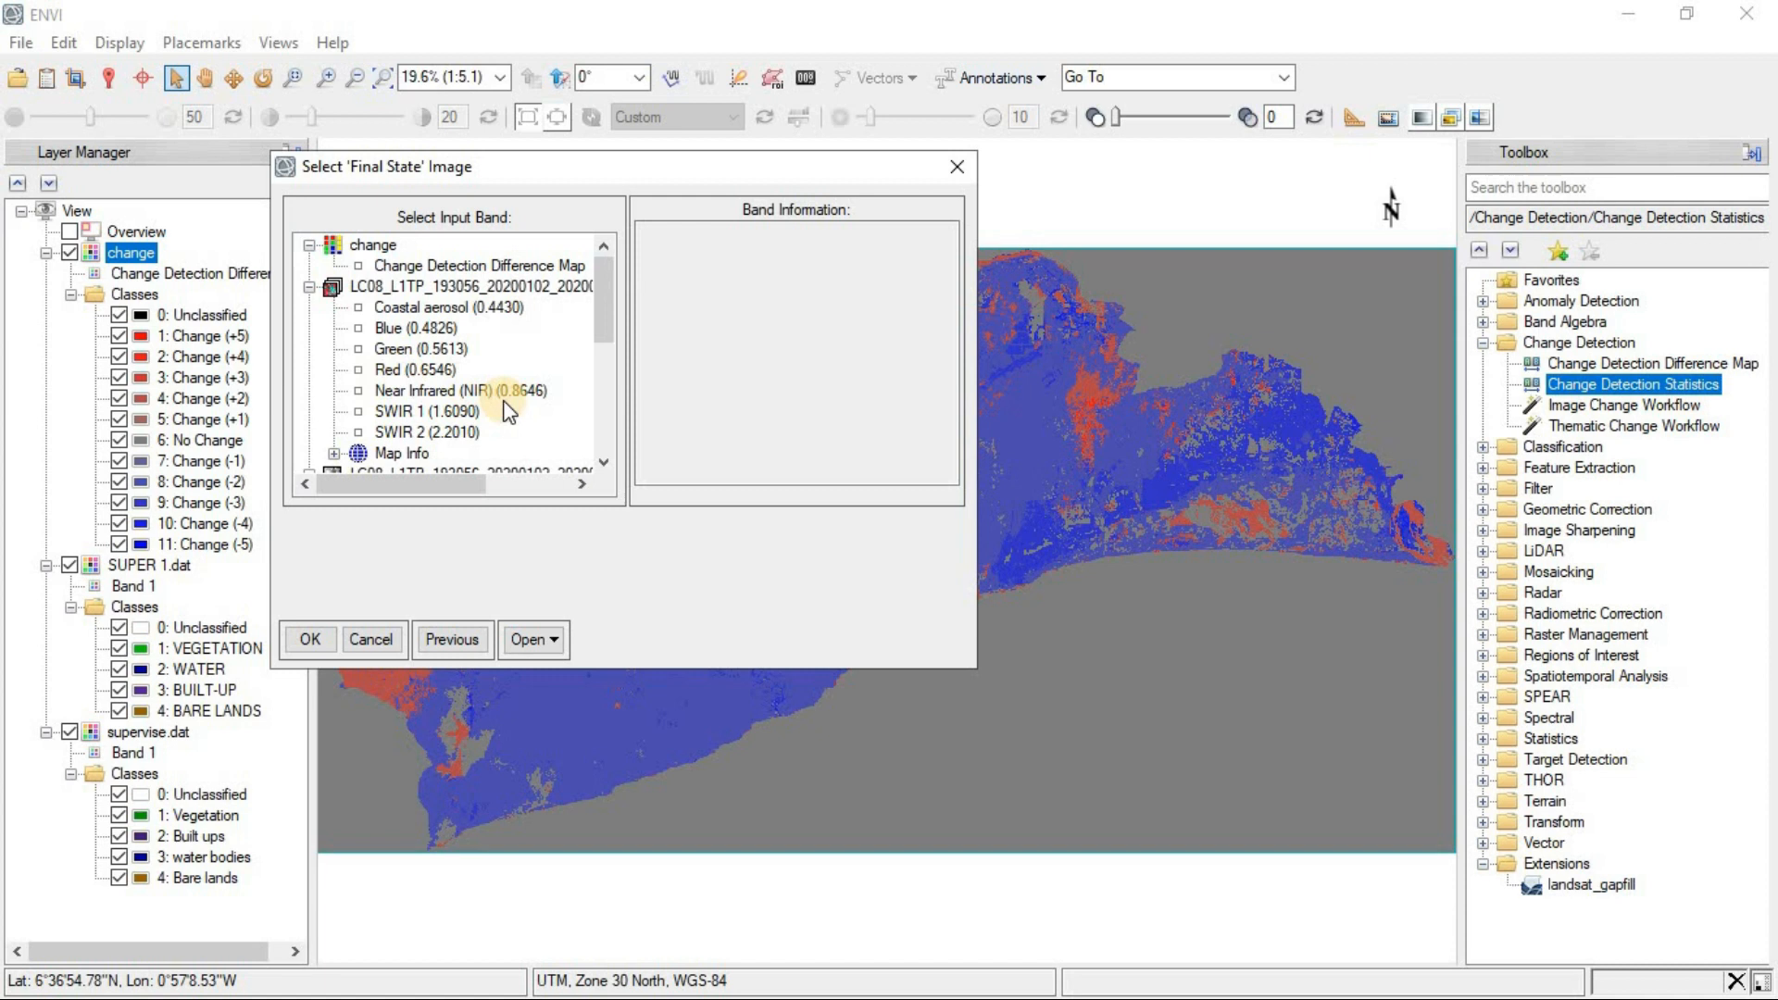
pyautogui.scroll(-3, 602, 409)
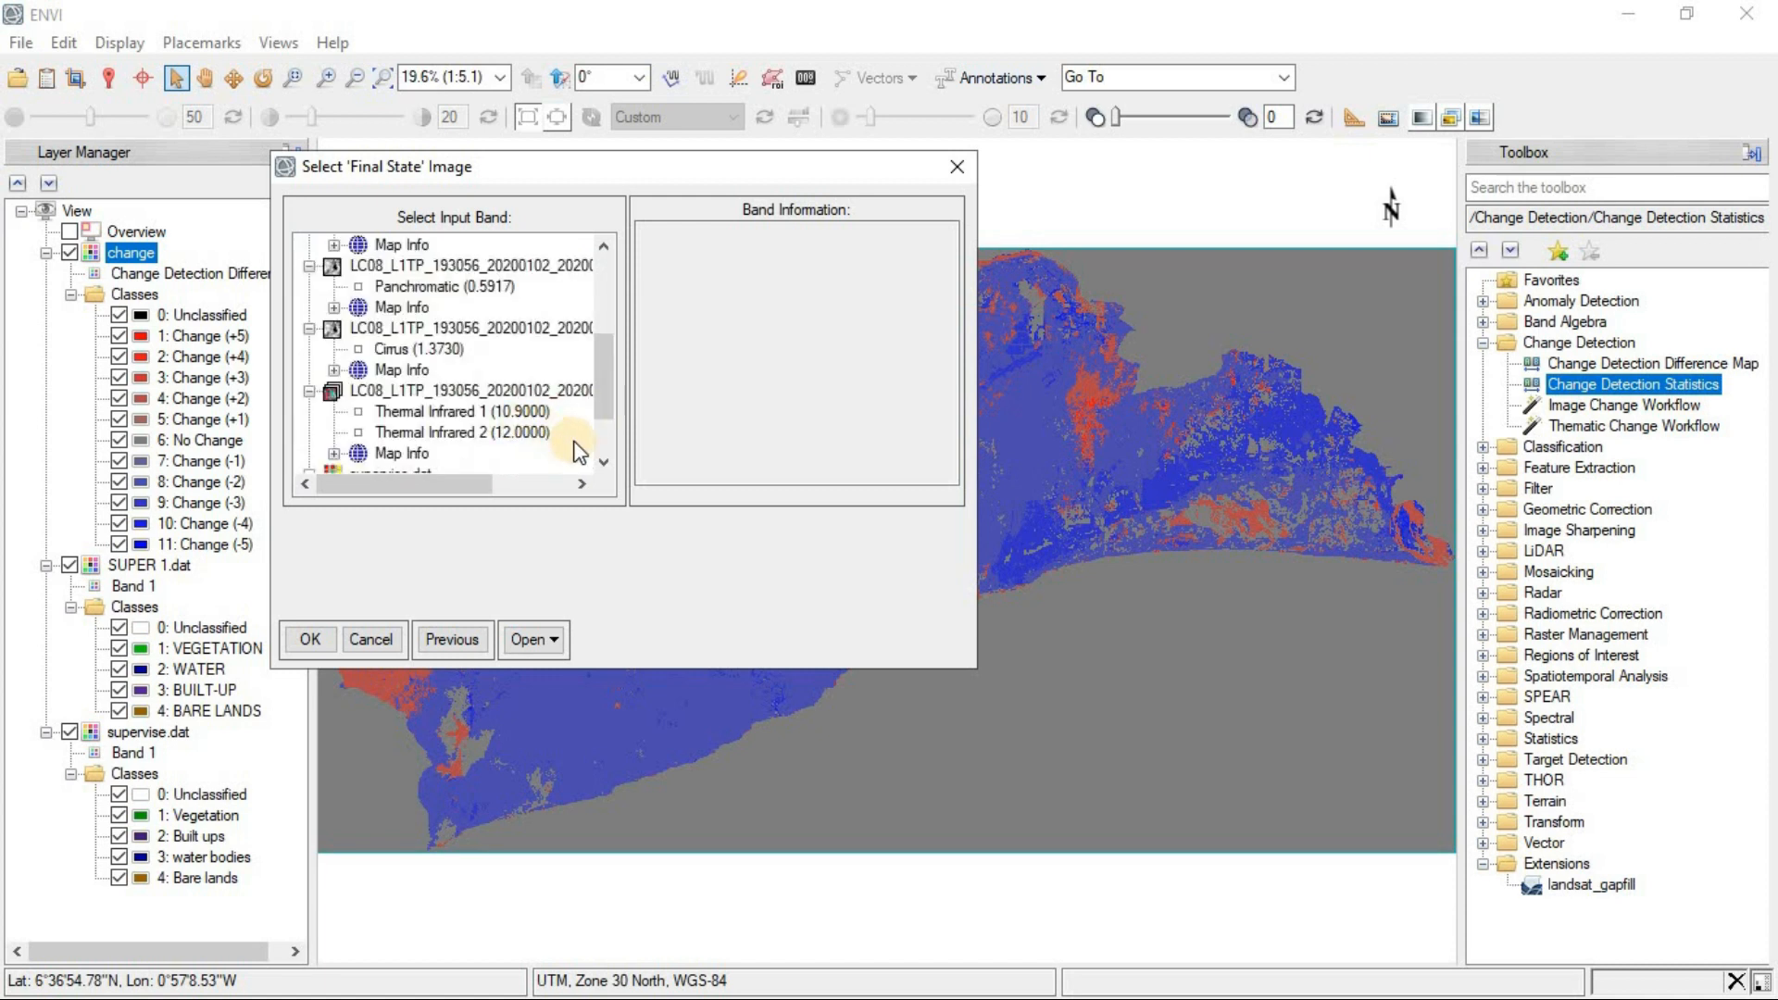
pyautogui.click(602, 439)
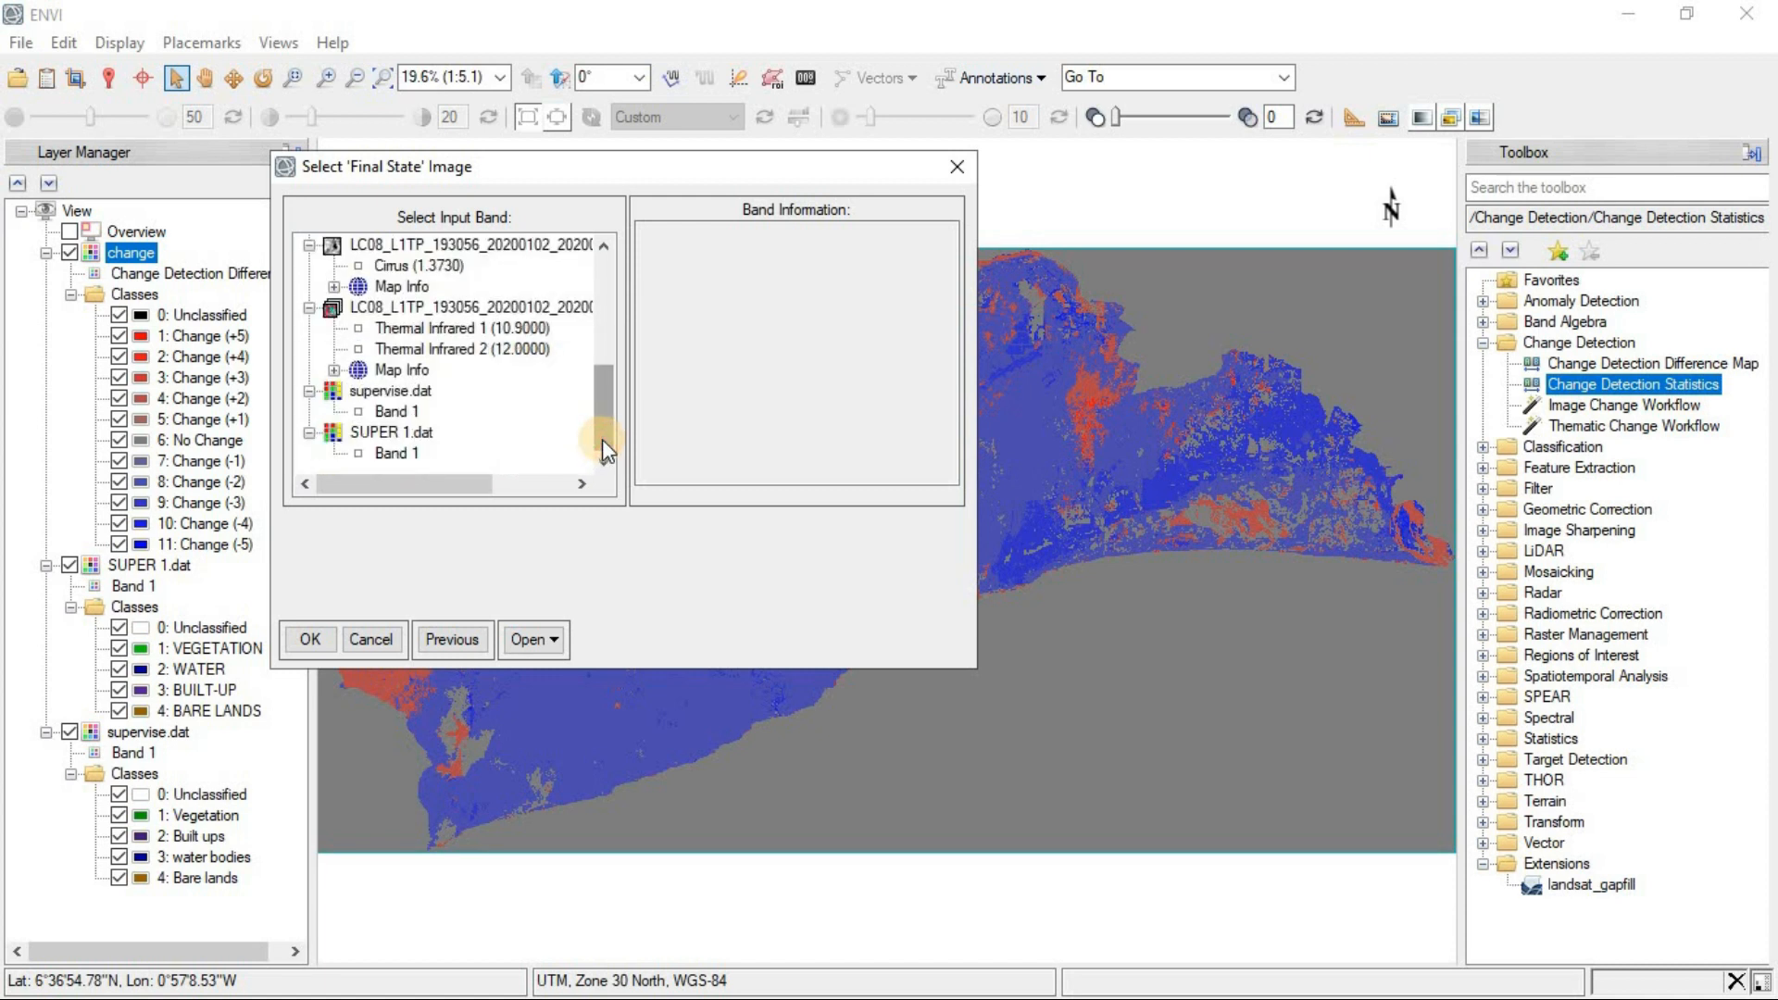
pyautogui.doubleClick(358, 410)
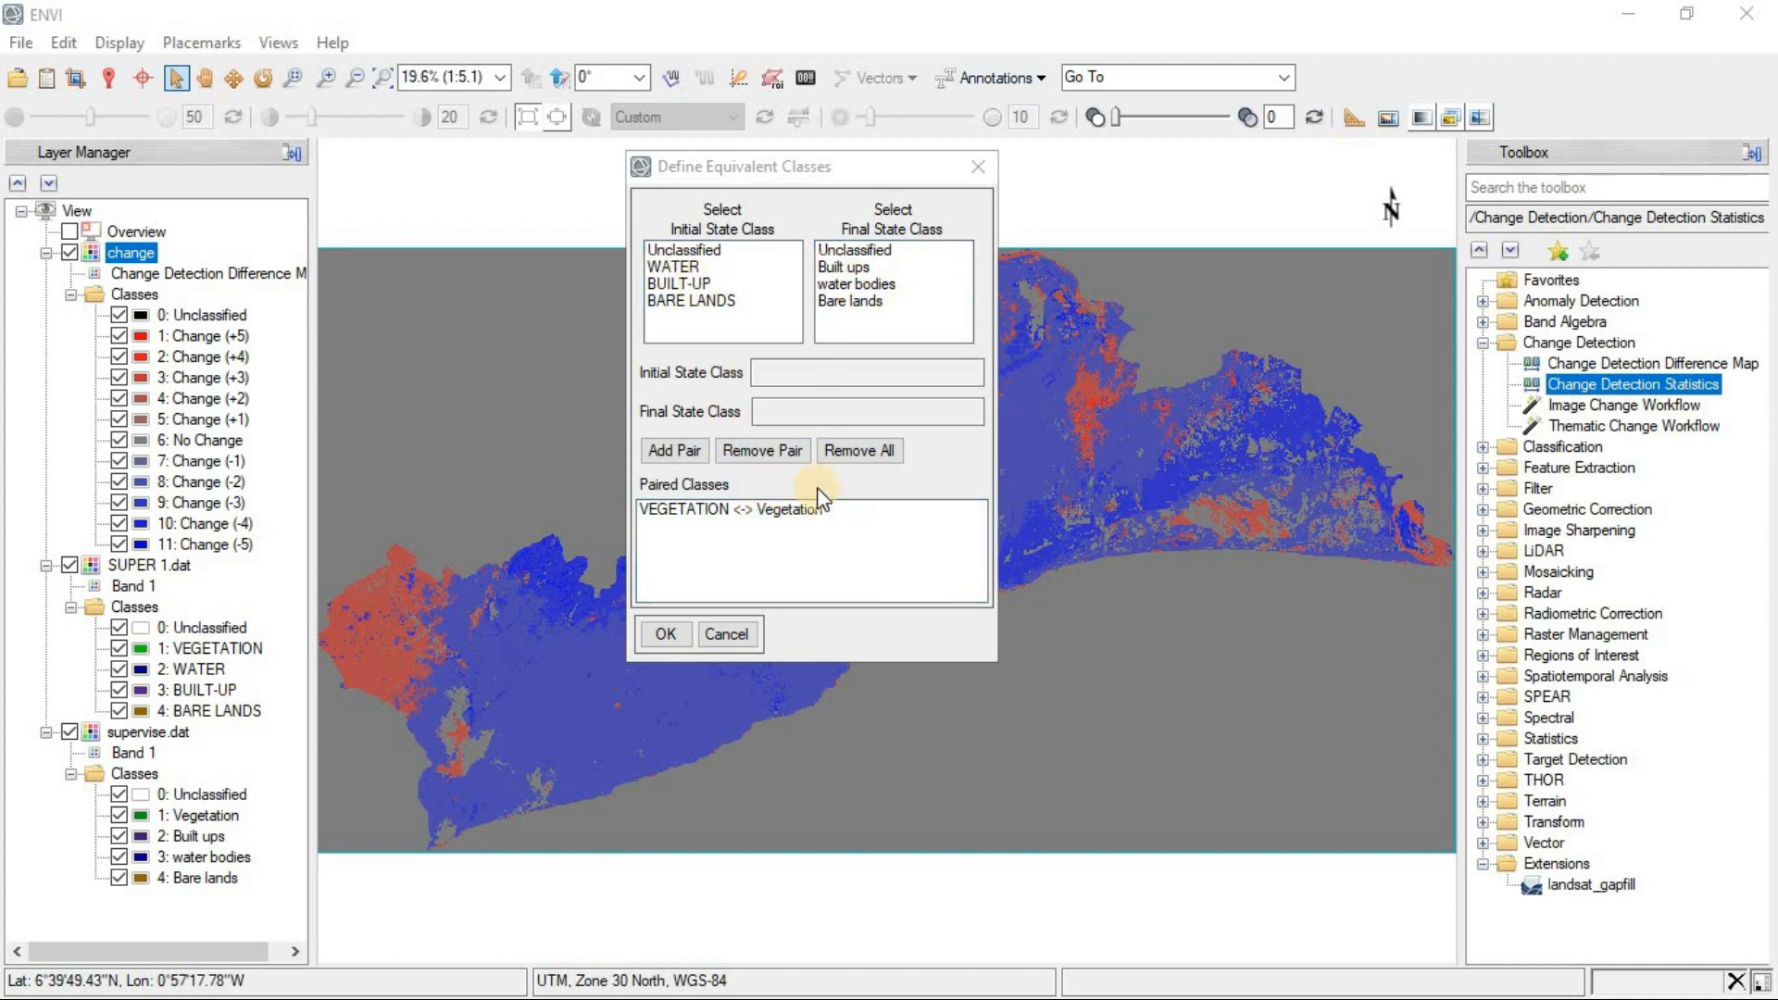
# Pair WATER with water bodies, BARE LANDS with Bare lands and BUILT-UP with Built ups, then accept the equivalent classes
pyautogui.click(680, 270)
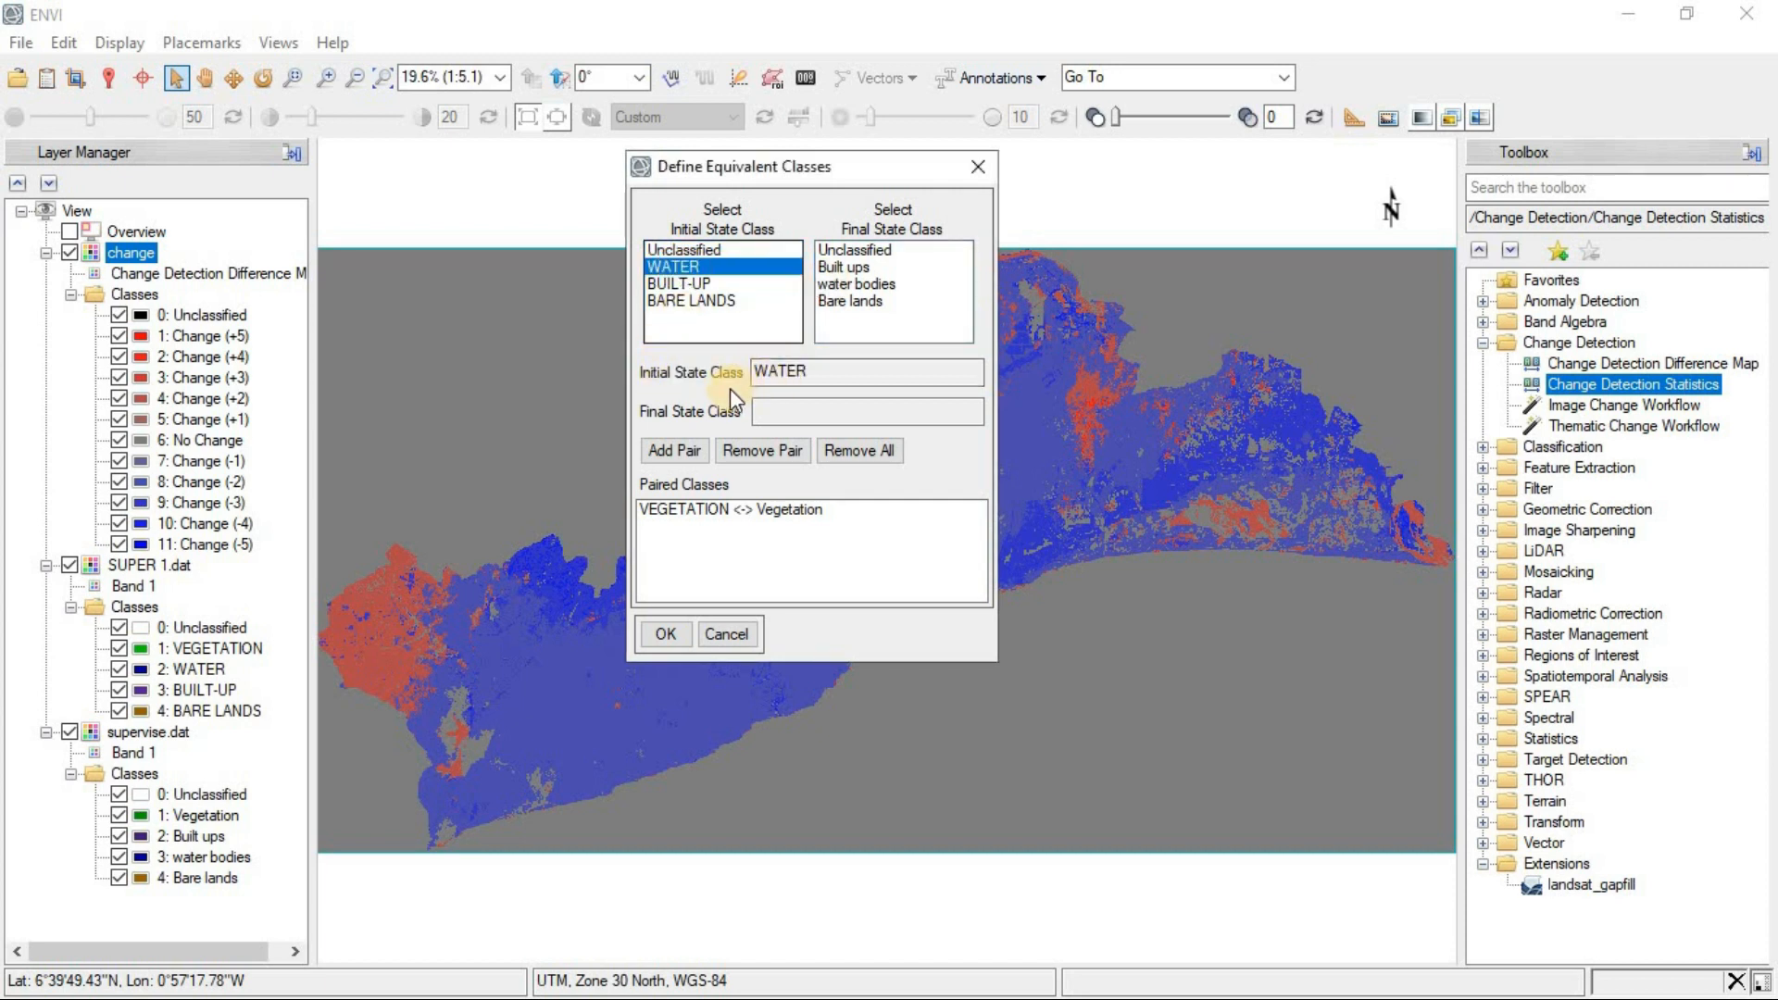
pyautogui.click(836, 286)
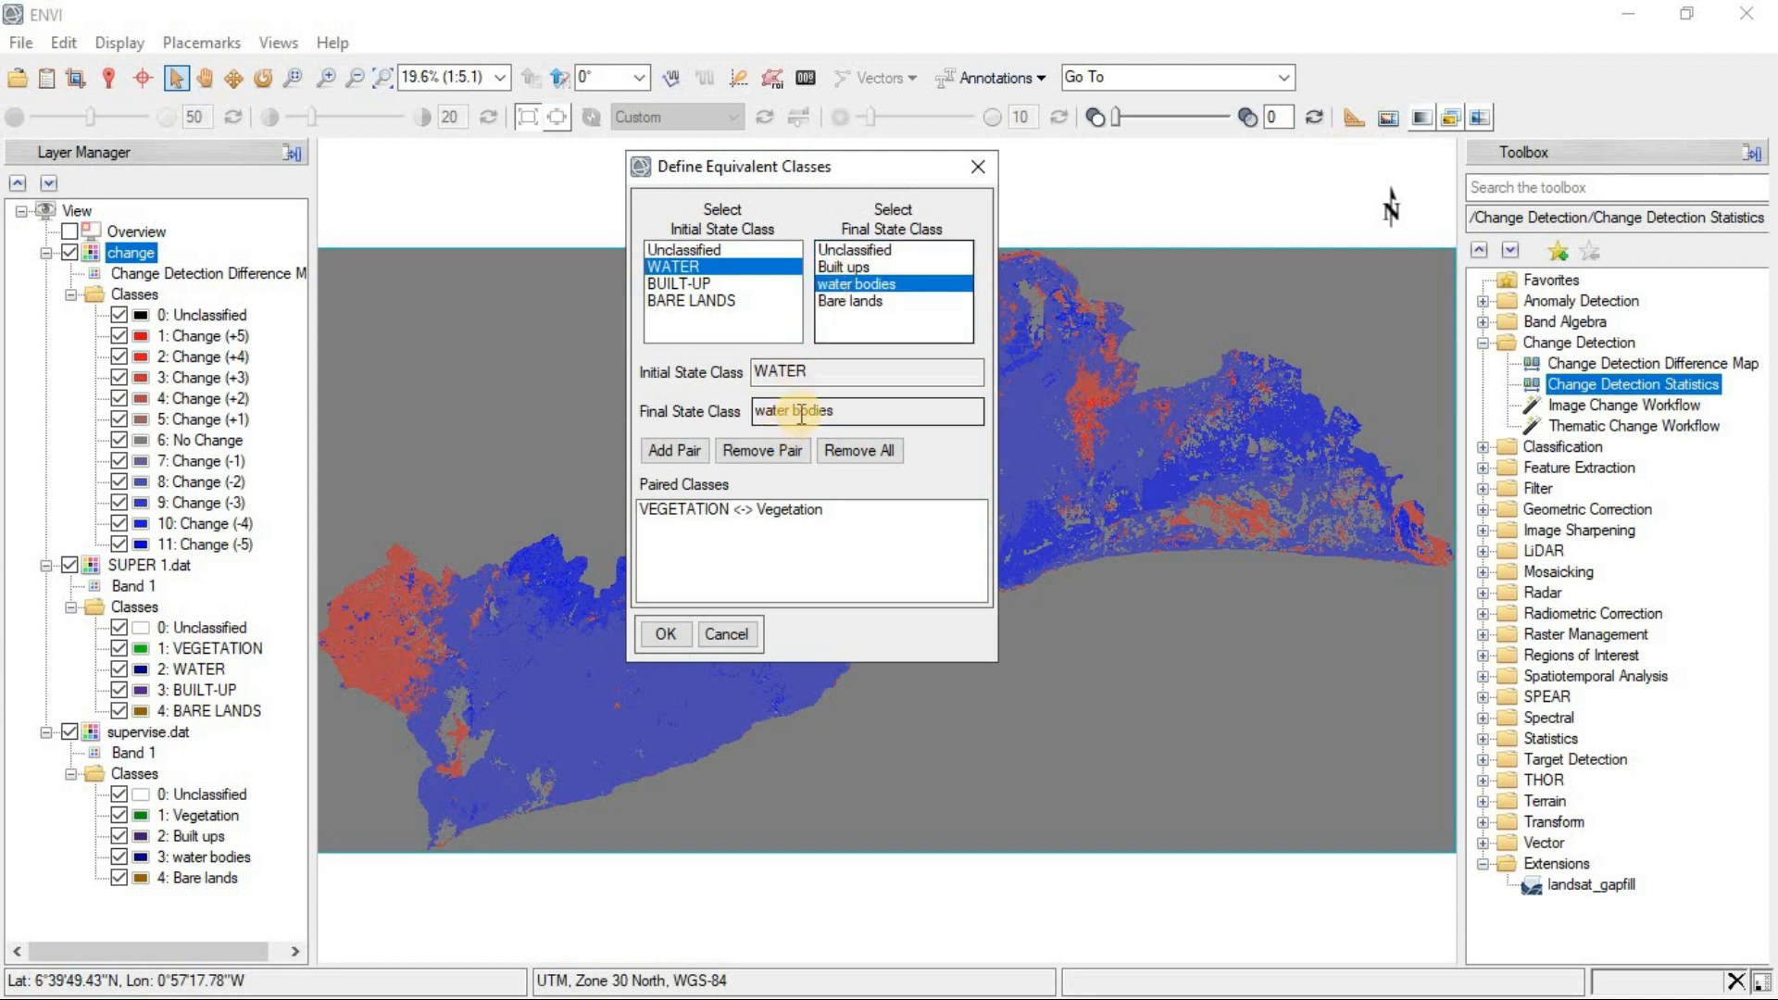
pyautogui.click(686, 458)
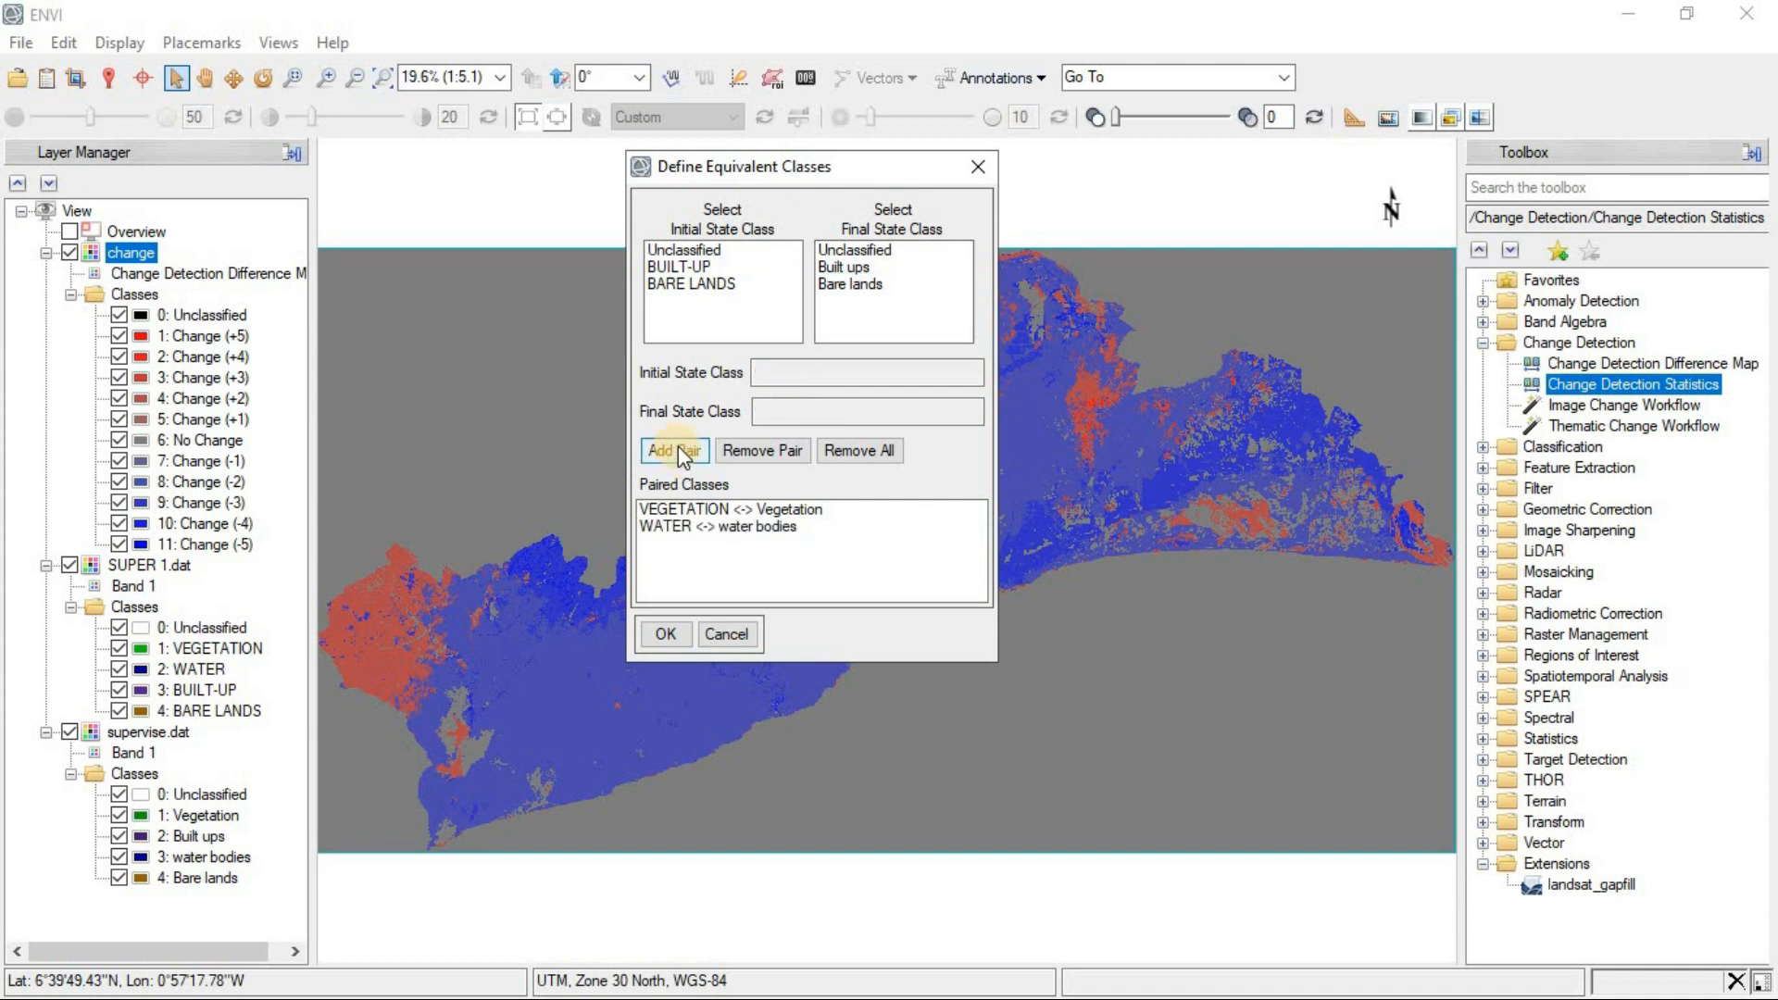
pyautogui.click(715, 285)
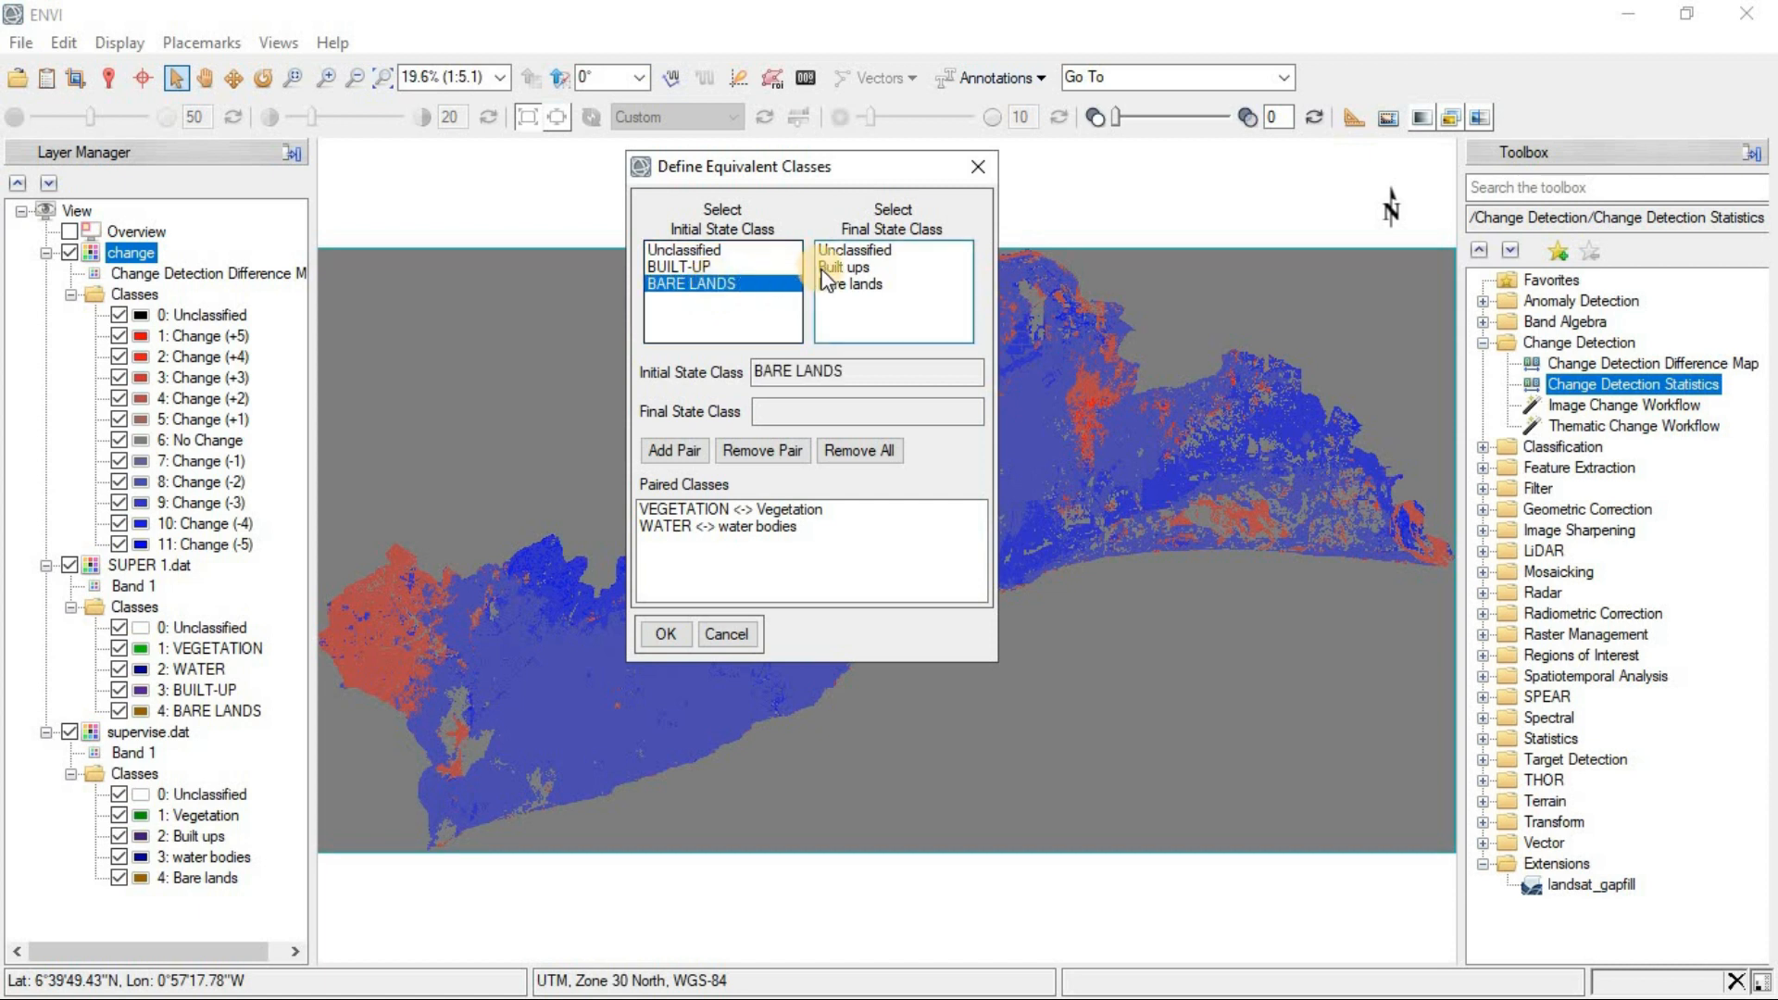
pyautogui.click(886, 284)
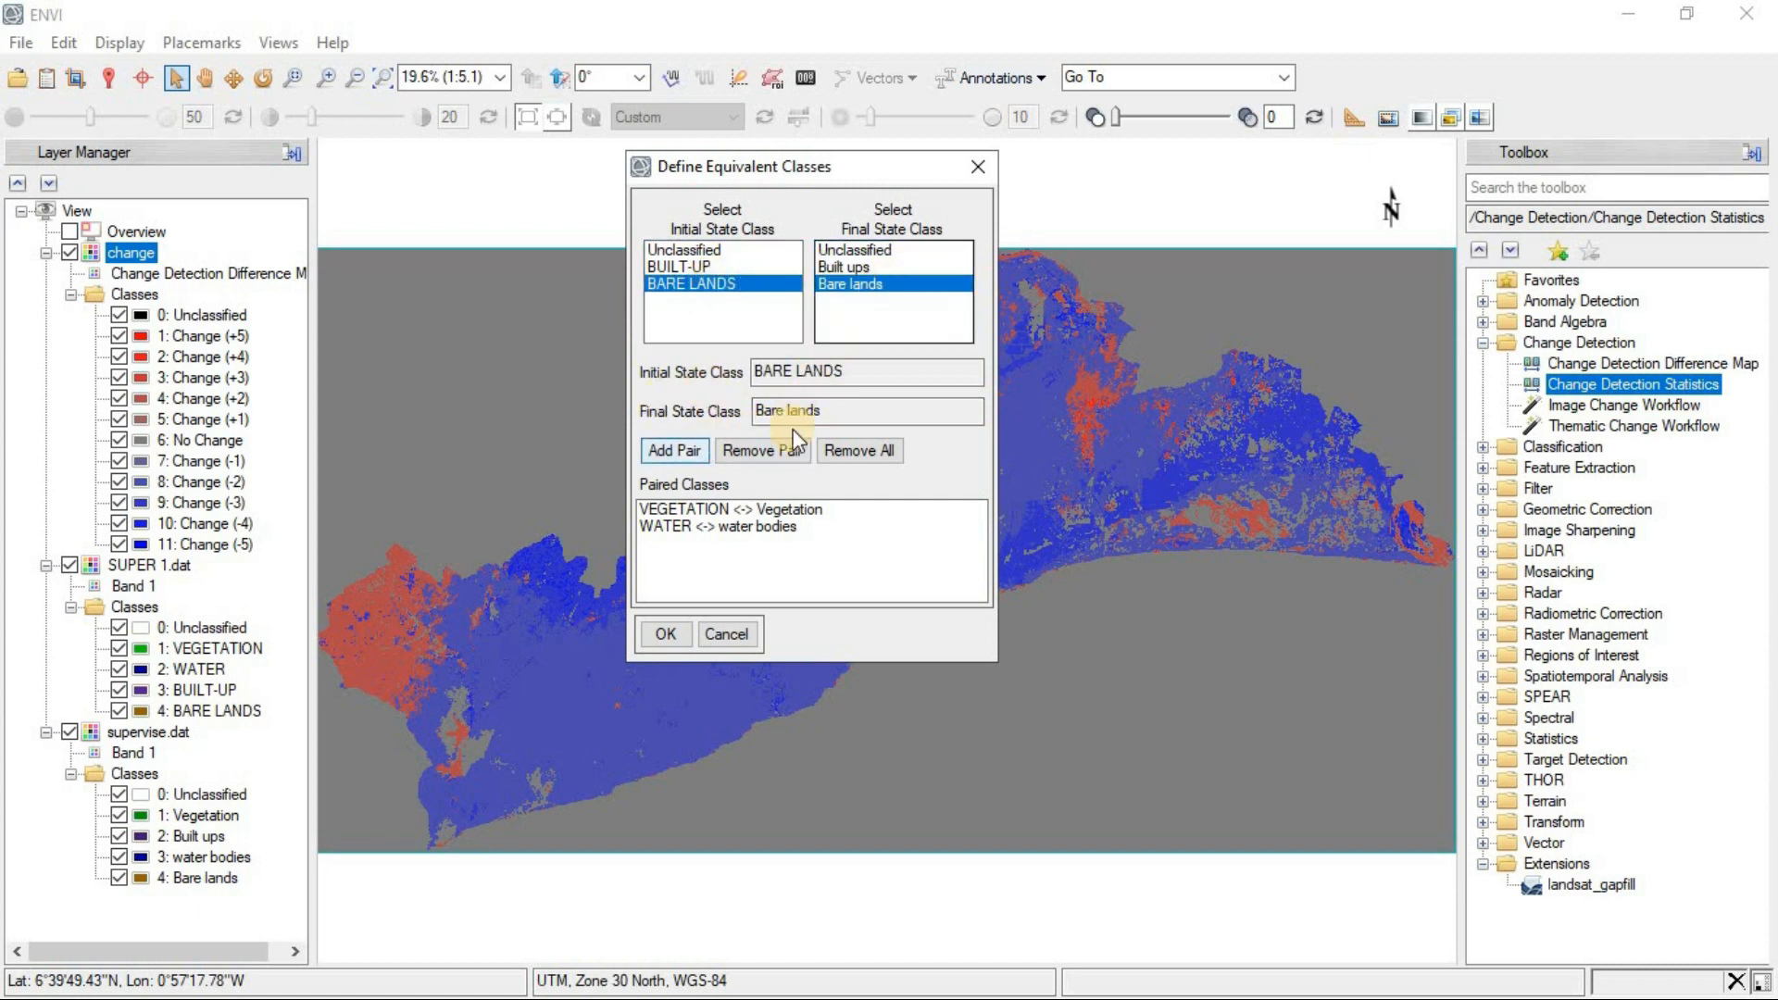
pyautogui.click(676, 451)
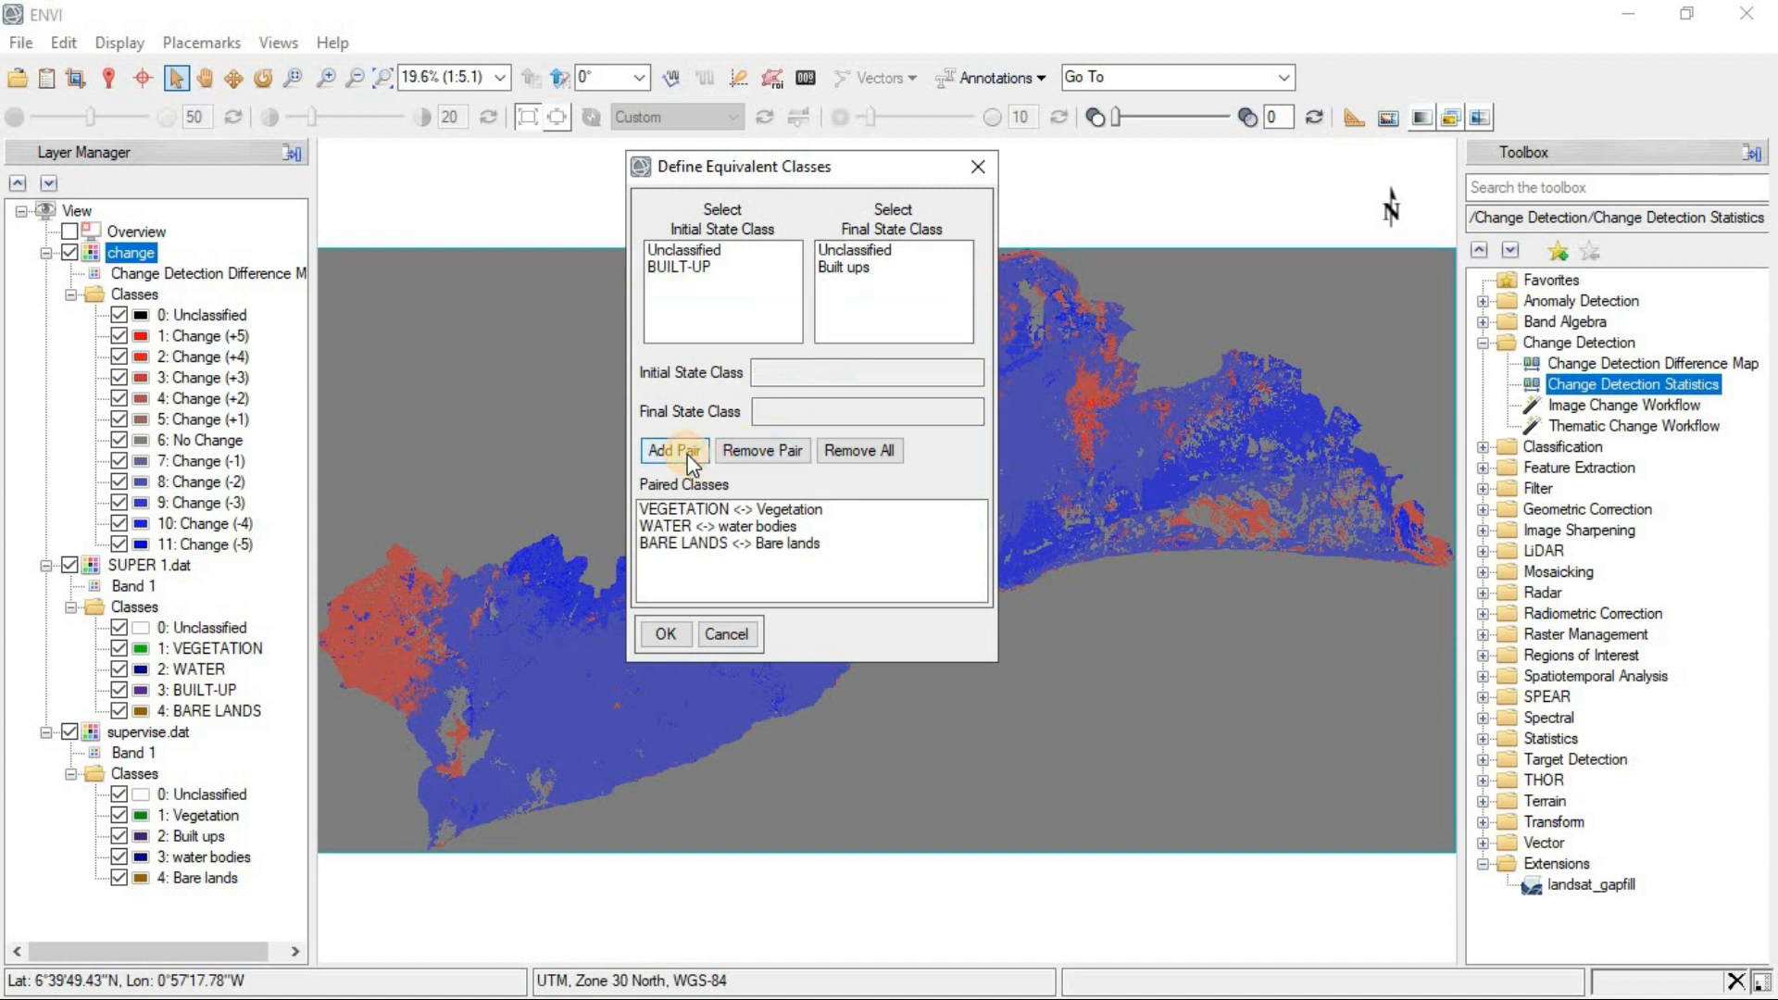
pyautogui.click(667, 267)
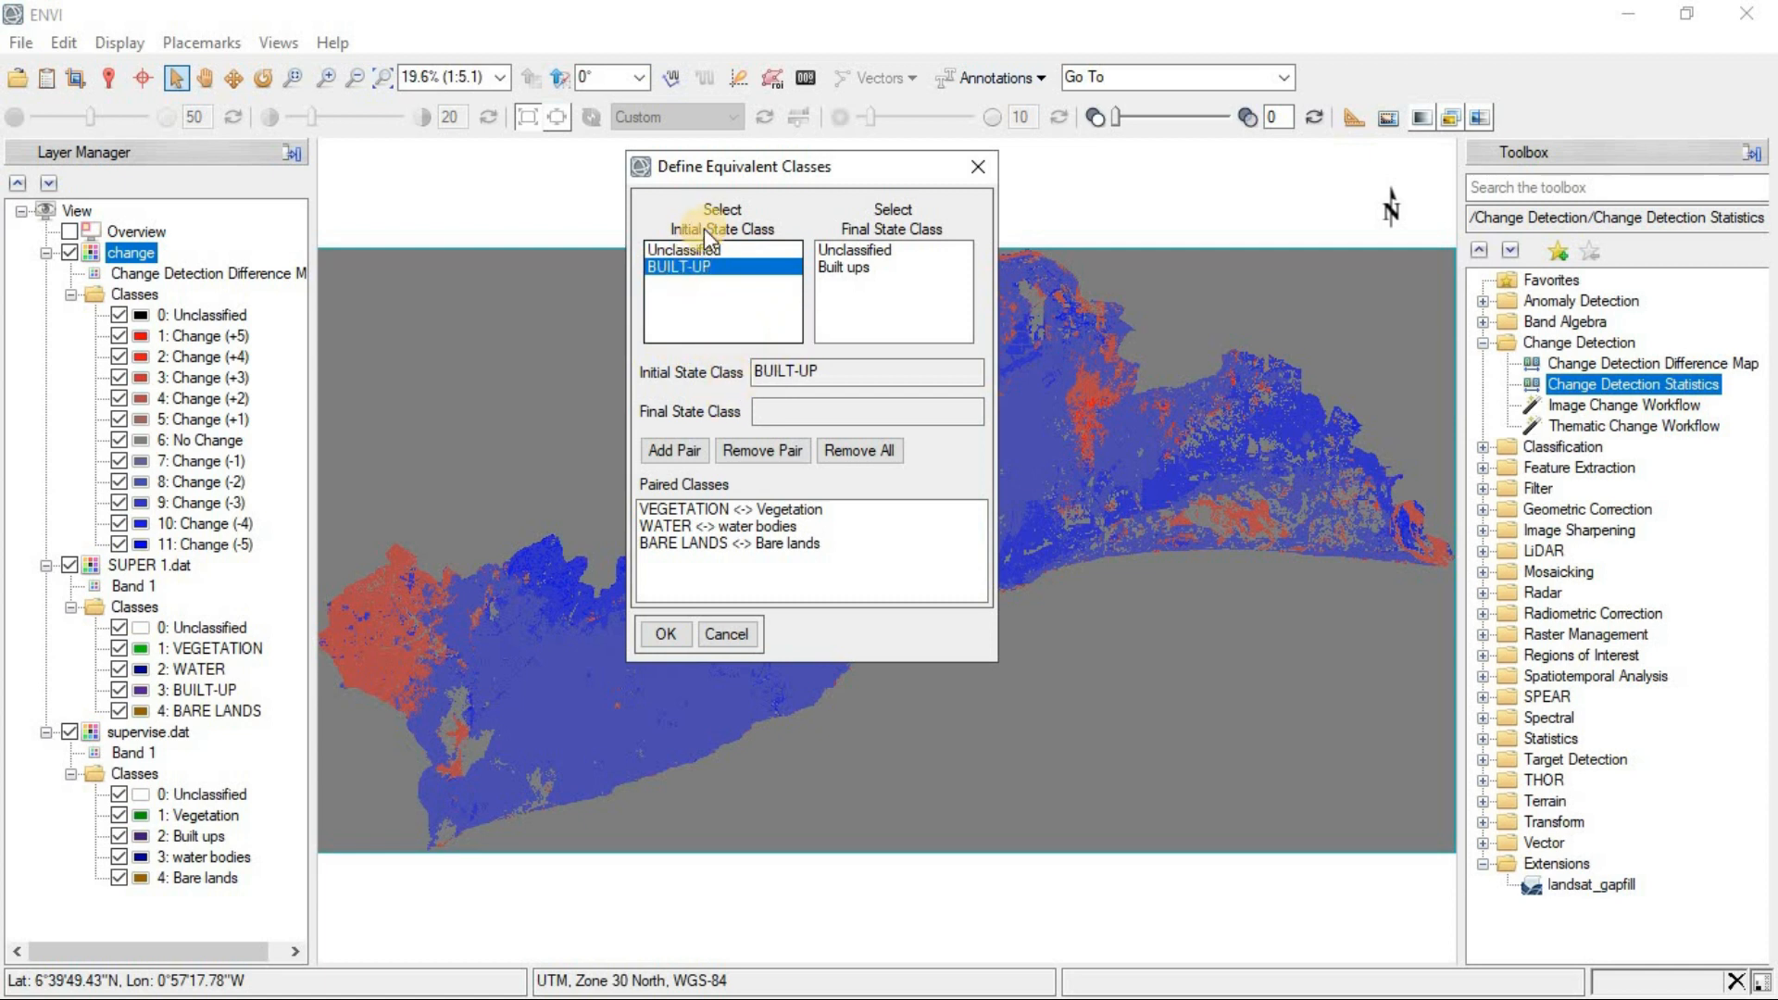
pyautogui.click(842, 268)
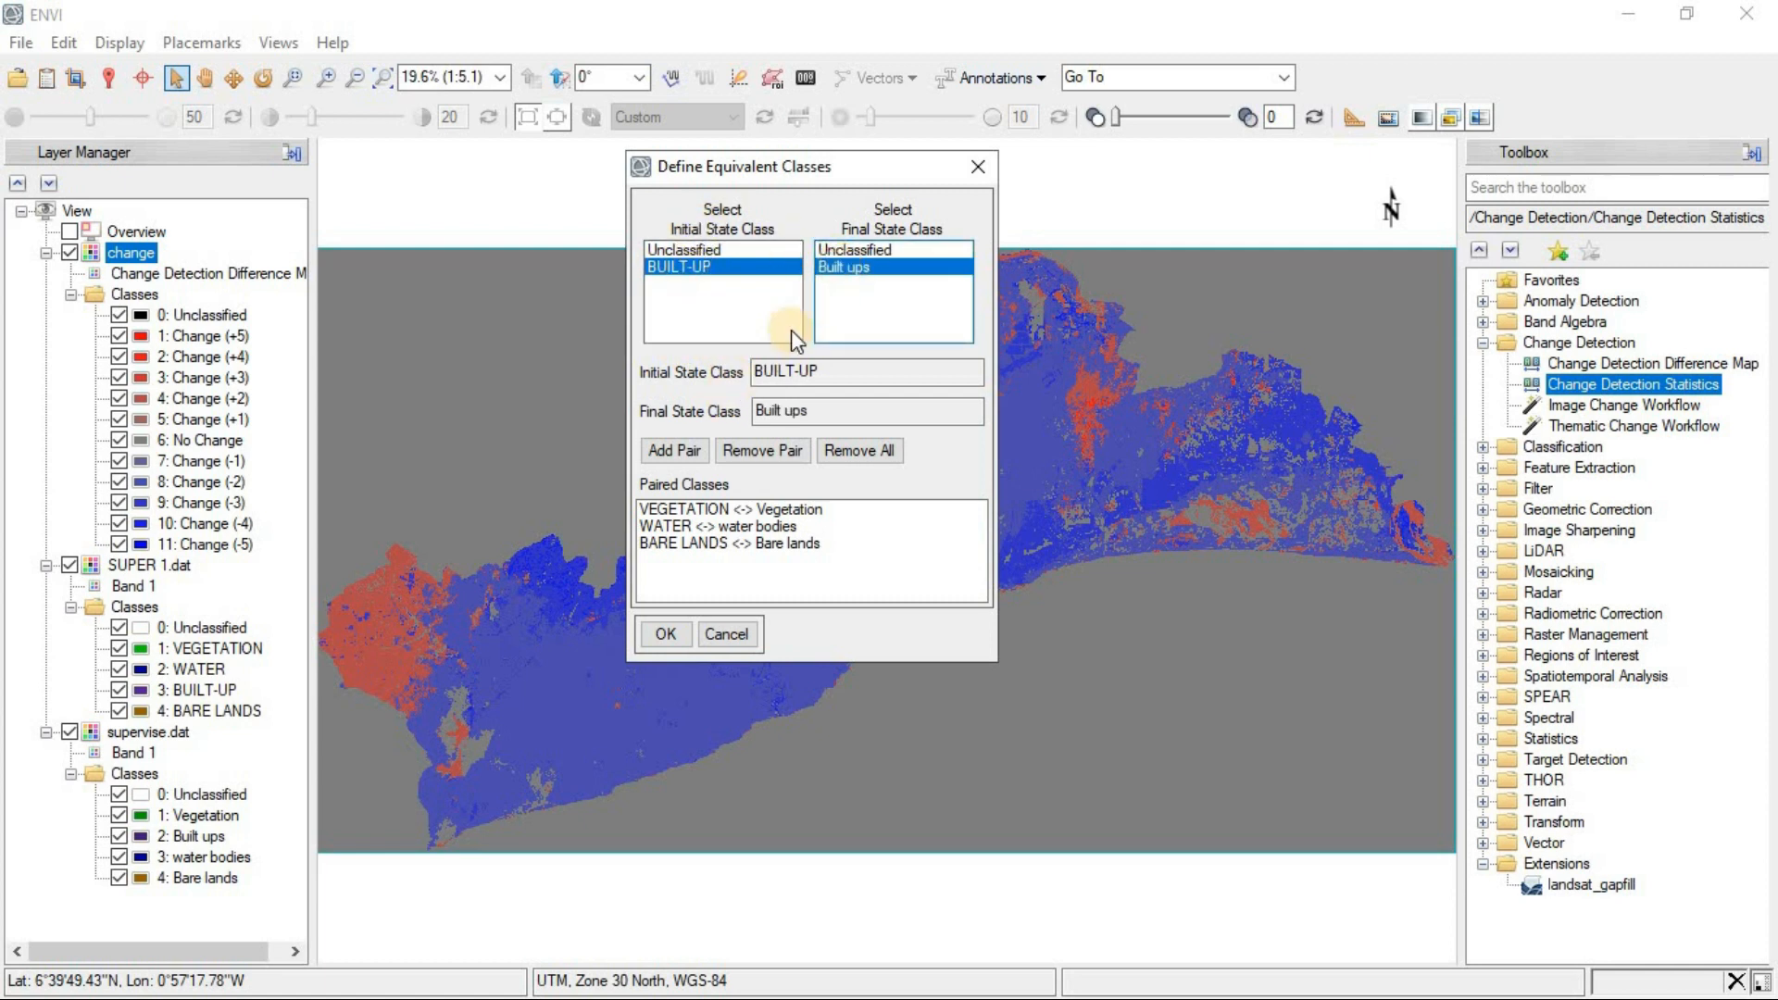
pyautogui.click(686, 442)
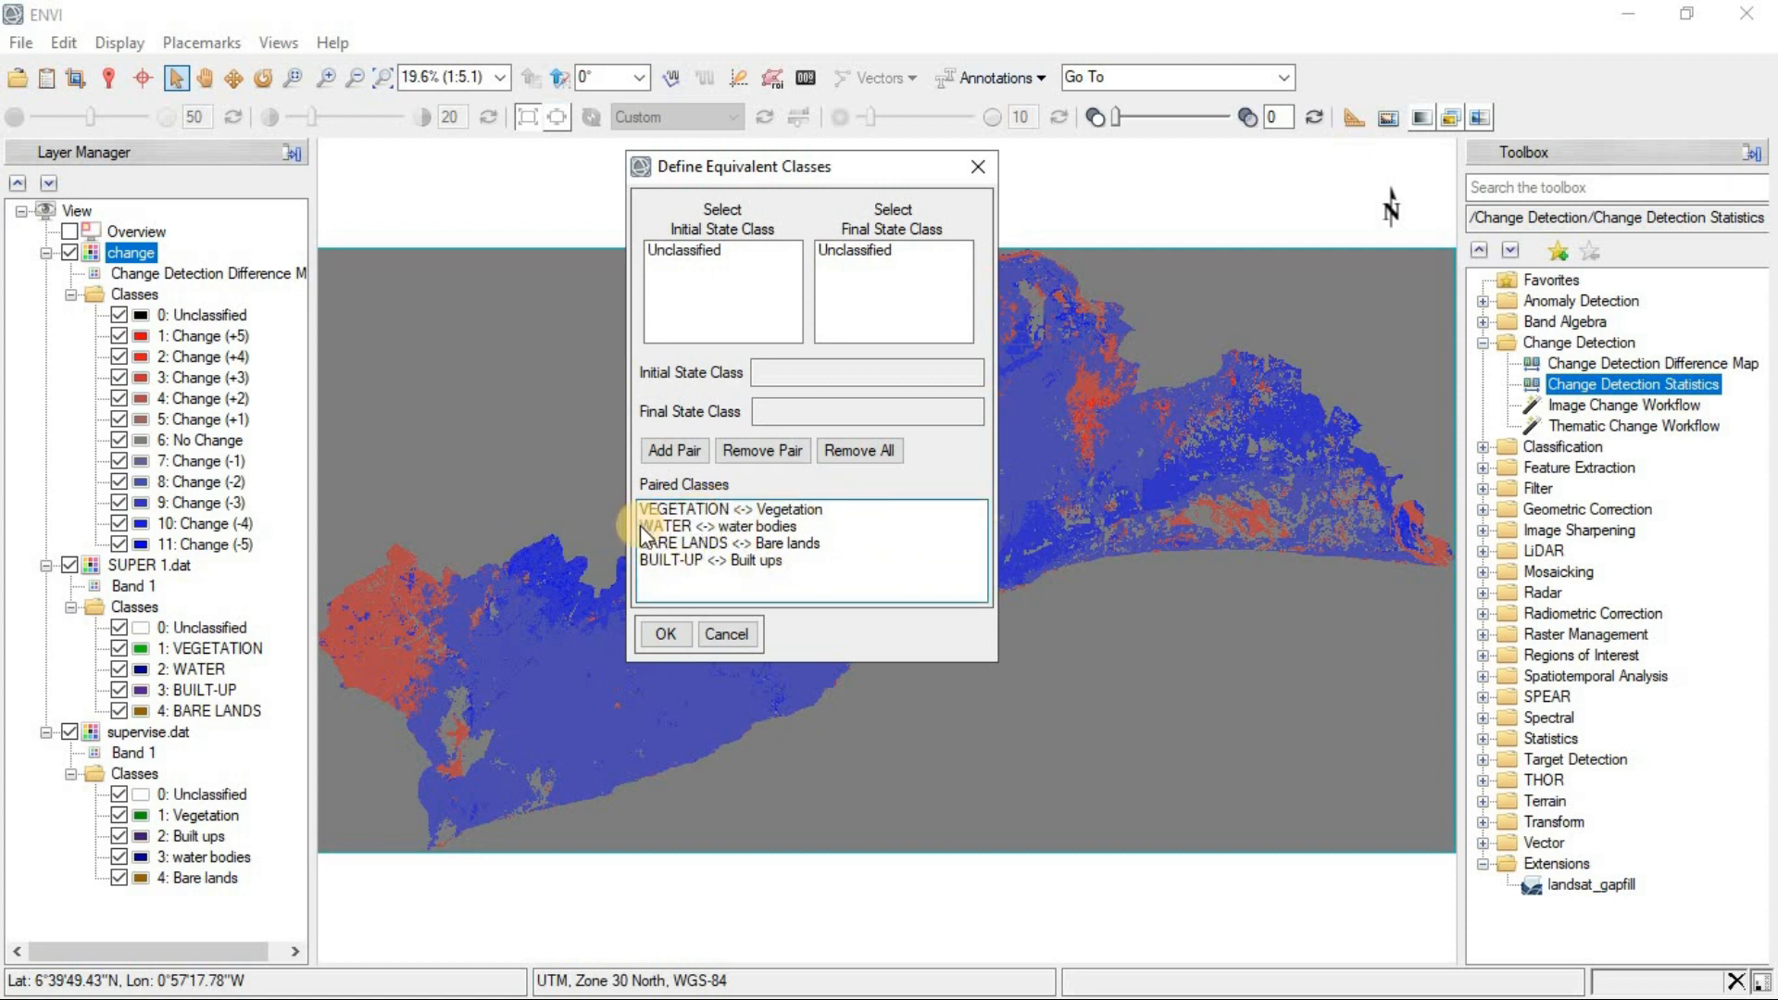
pyautogui.click(661, 633)
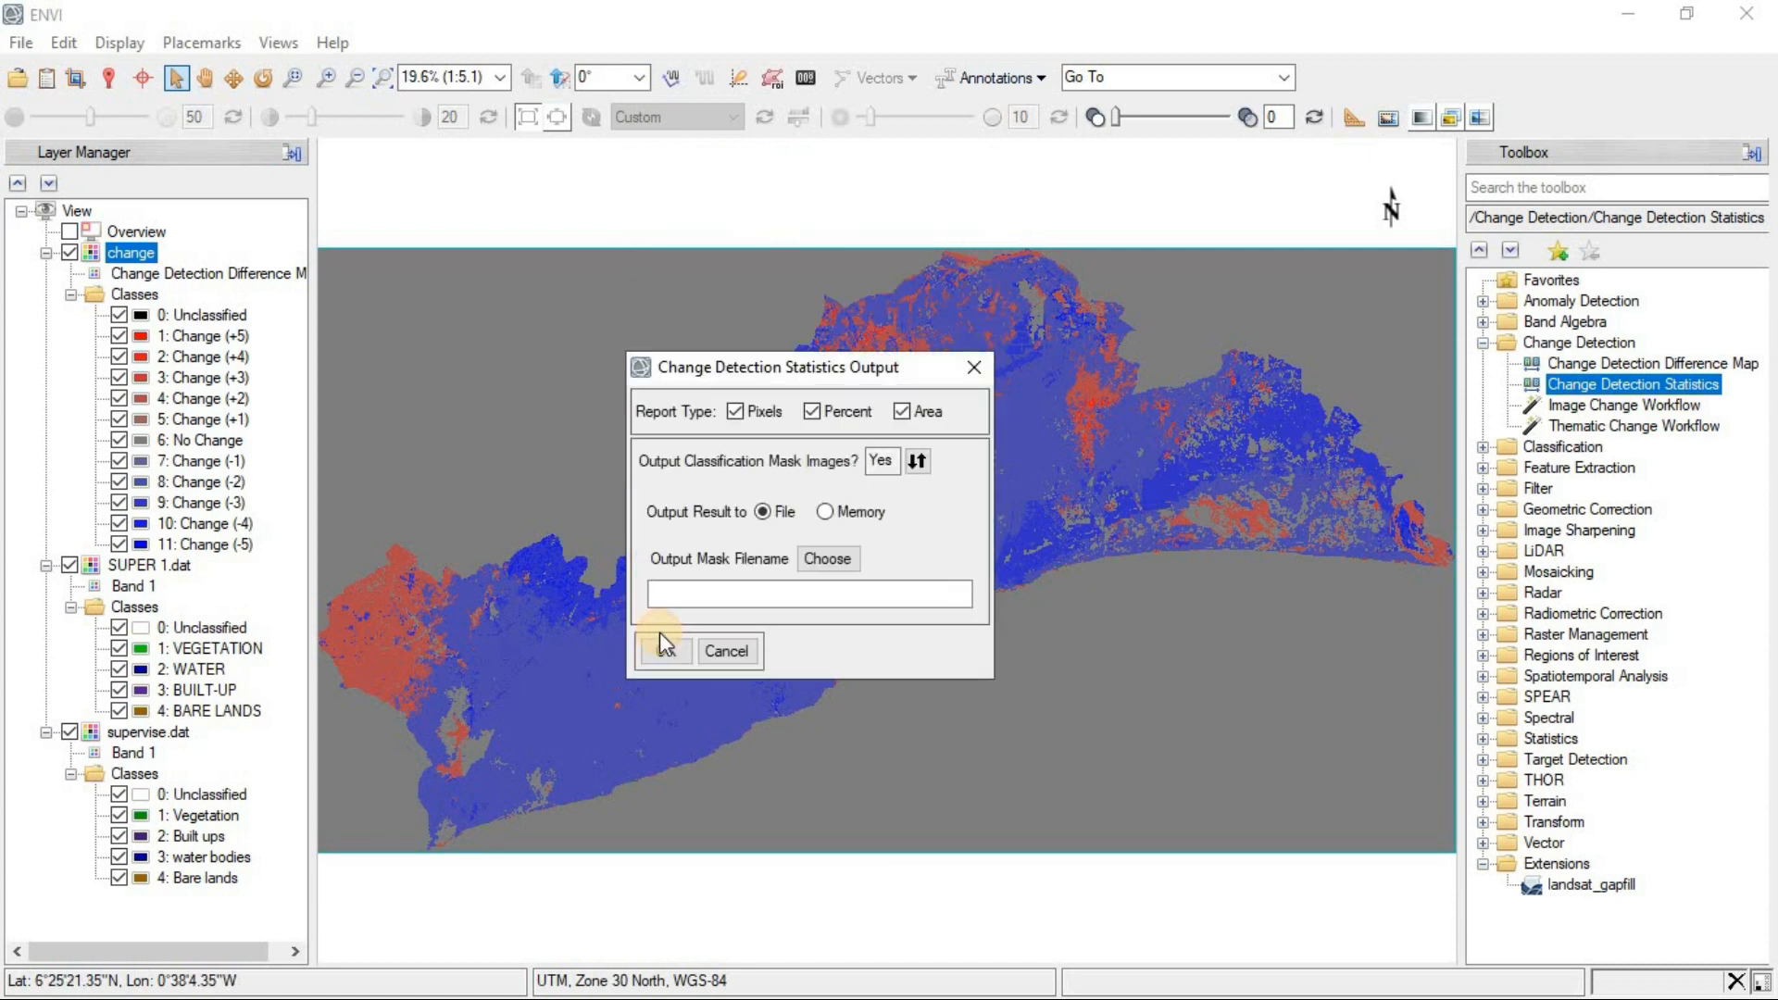
# Set the output mask file to "statistics change" in the change detection folder inside ASSINGMENT 6
pyautogui.click(828, 558)
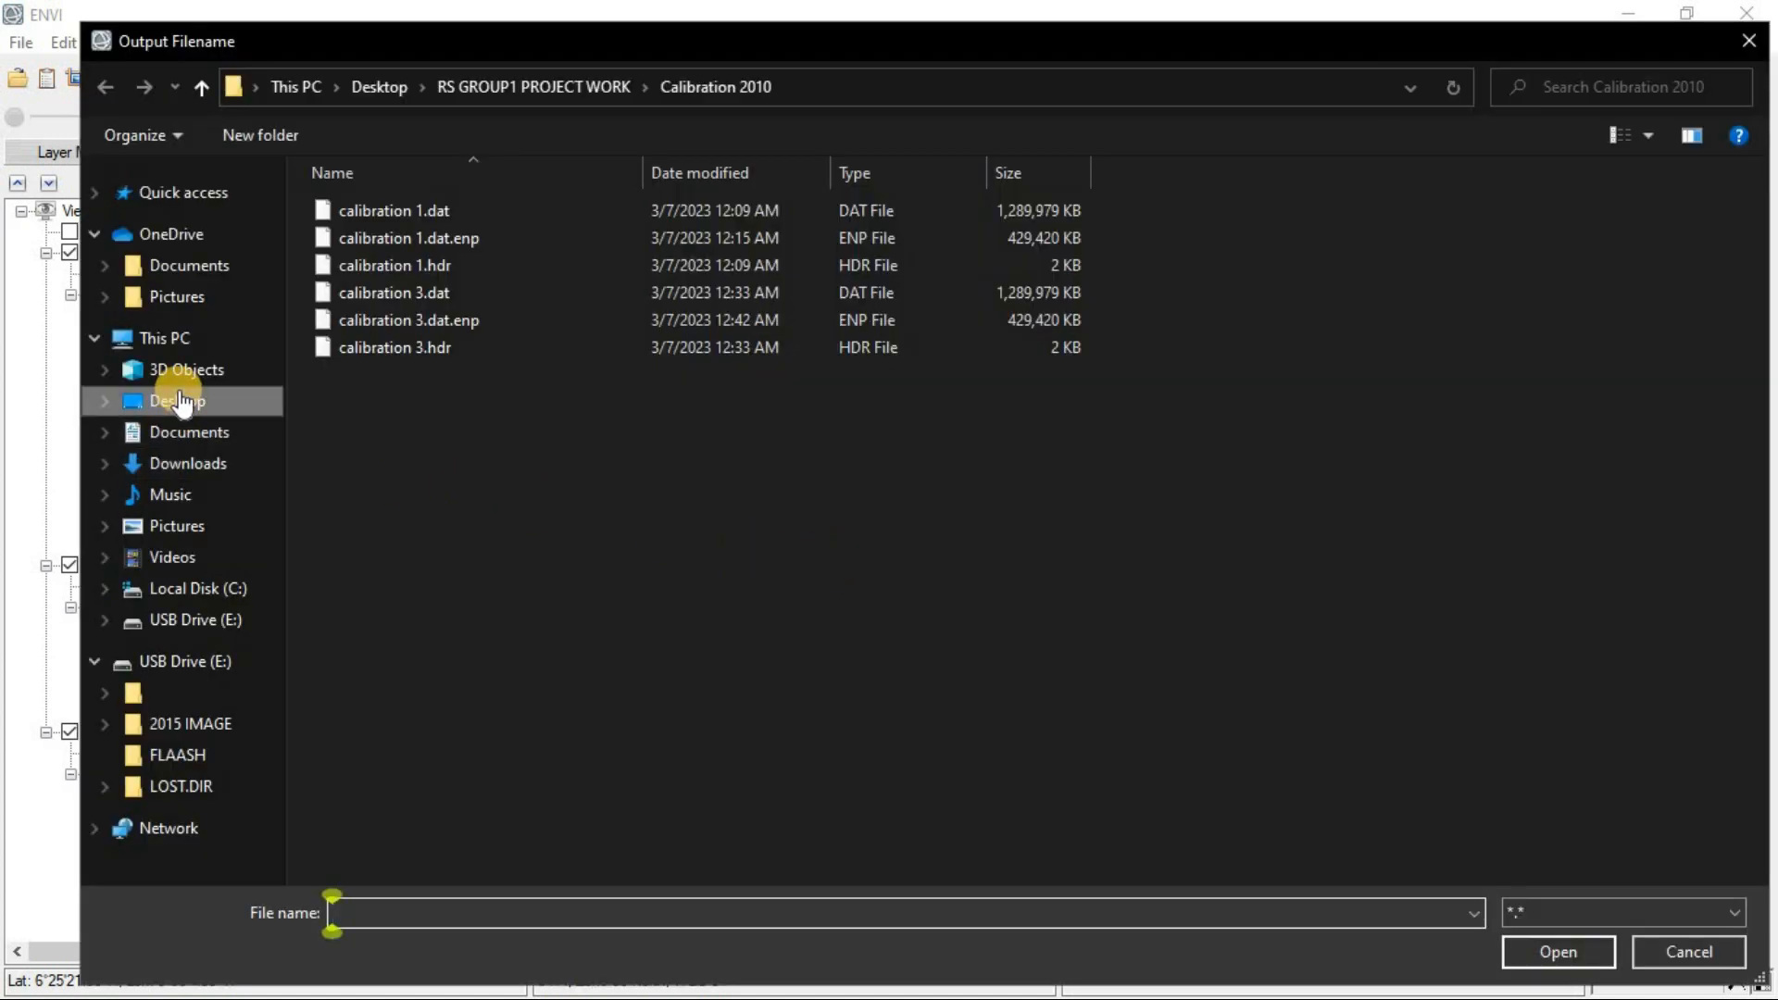
pyautogui.click(181, 401)
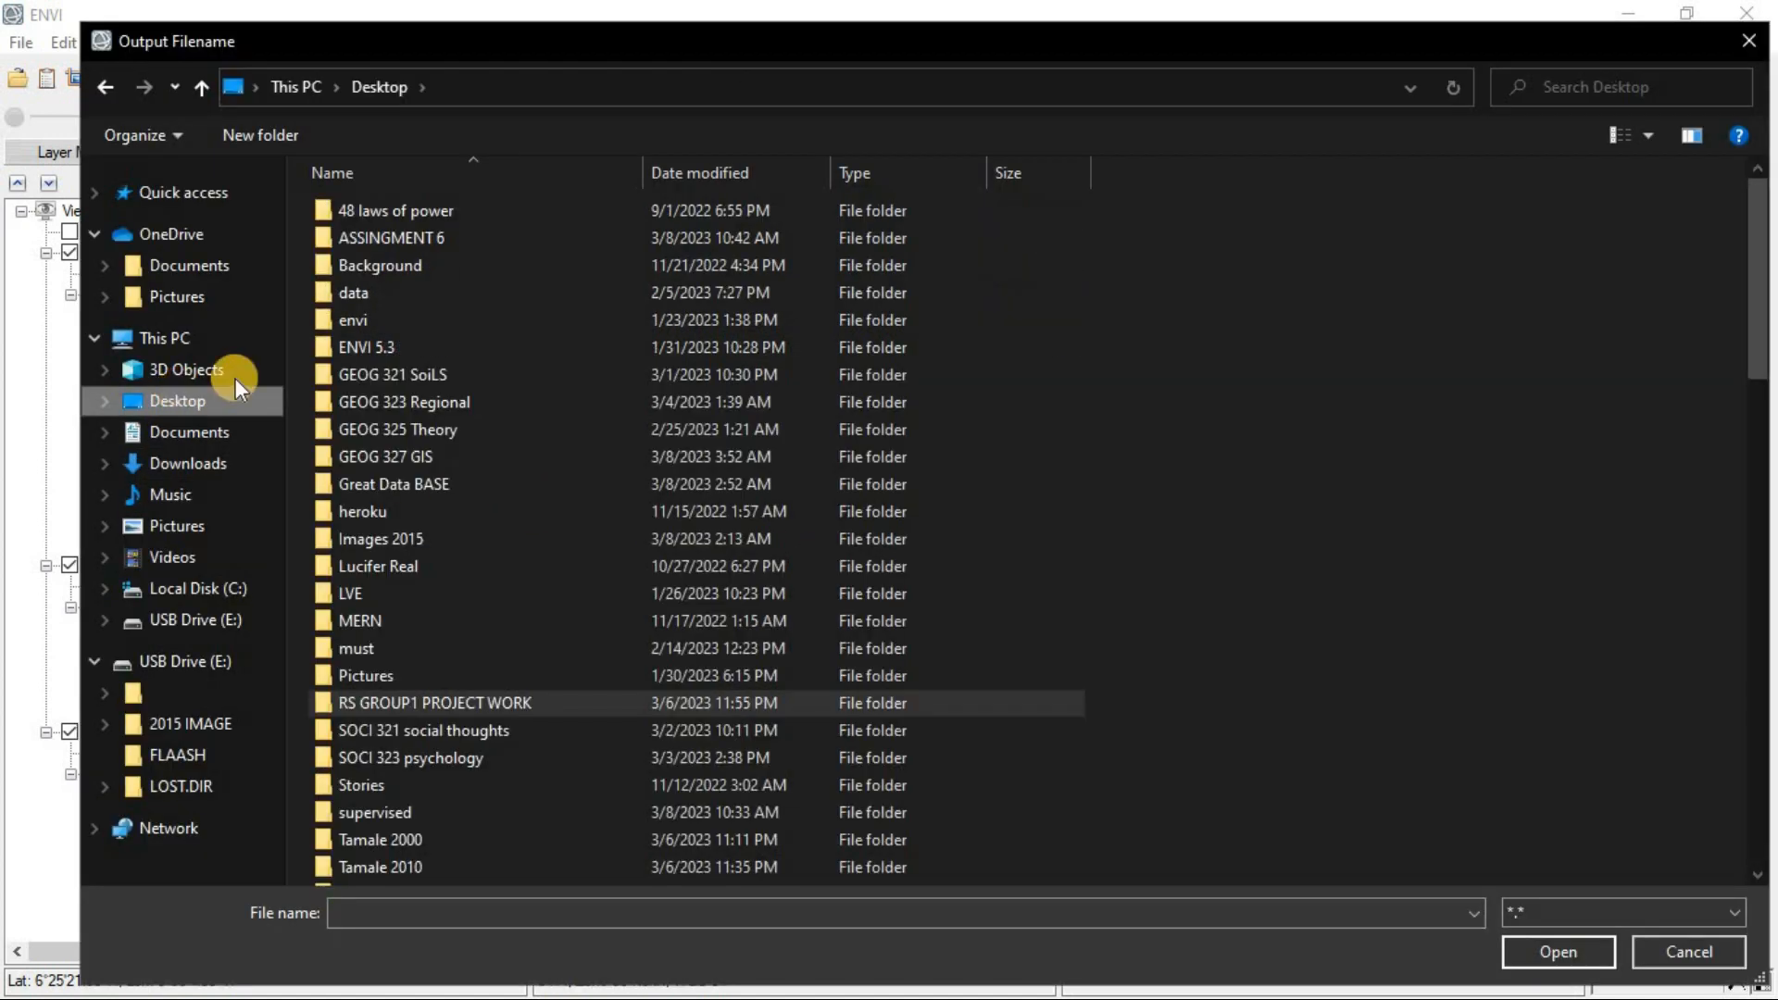
pyautogui.doubleClick(418, 239)
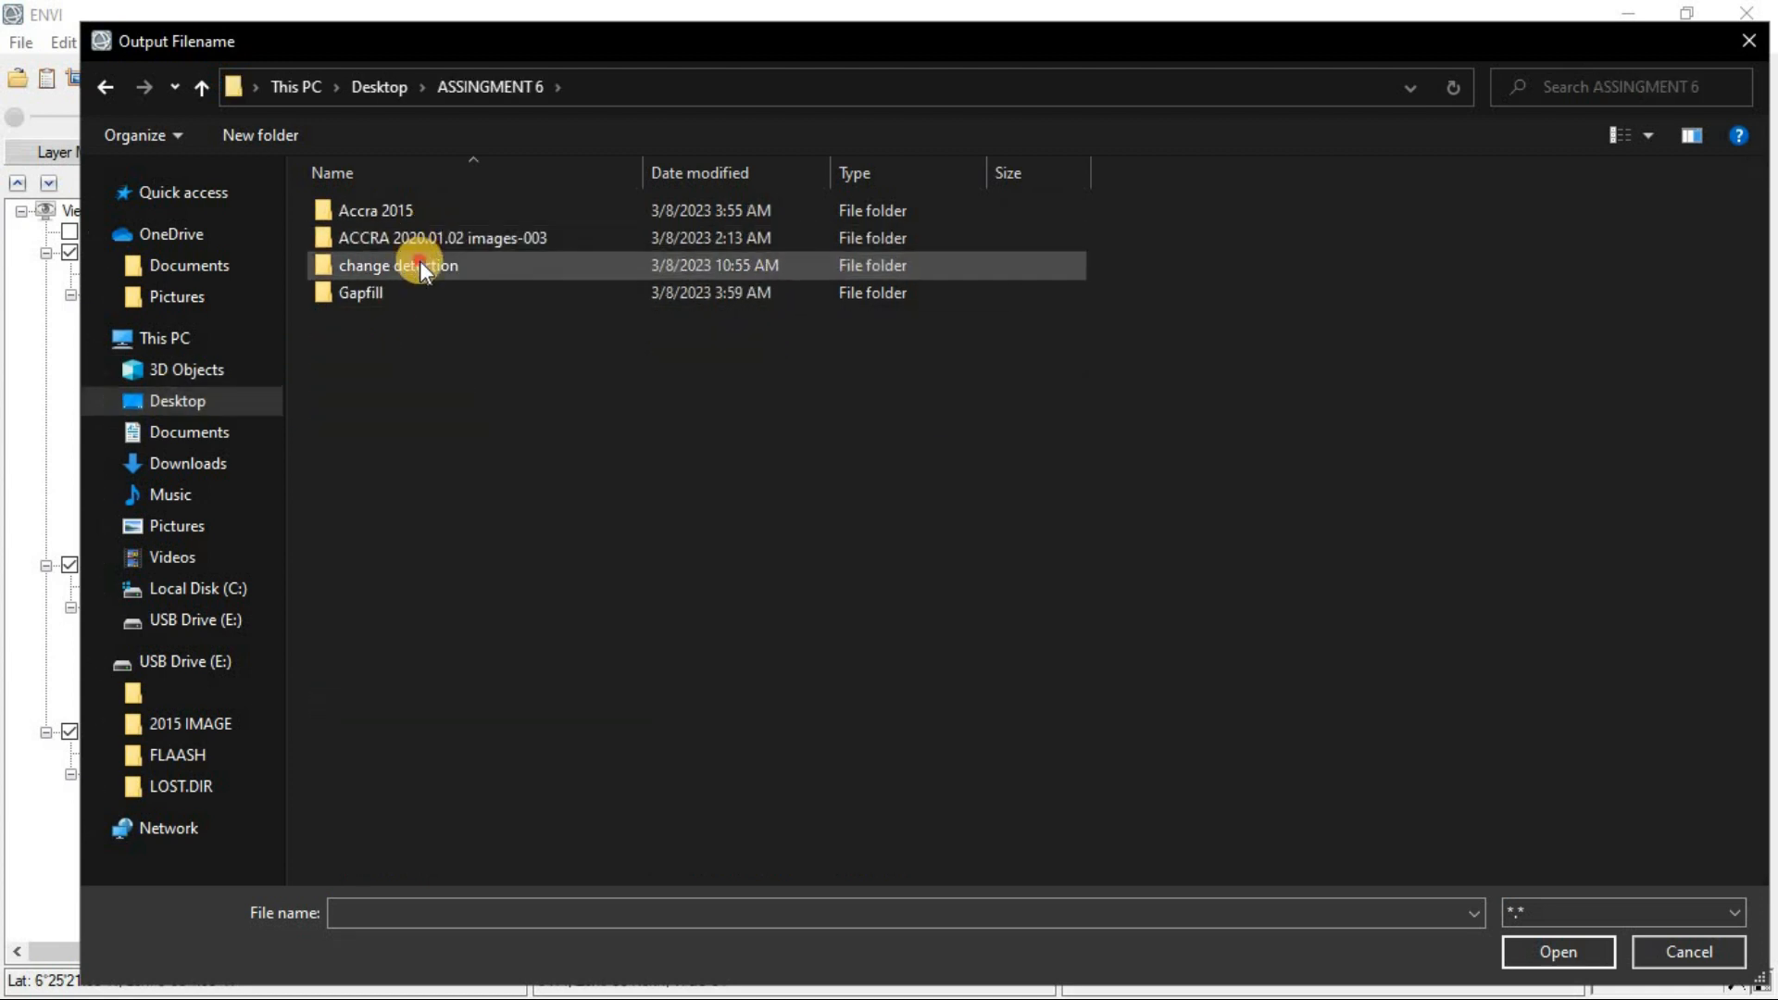
pyautogui.doubleClick(420, 262)
pyautogui.click(1344, 913)
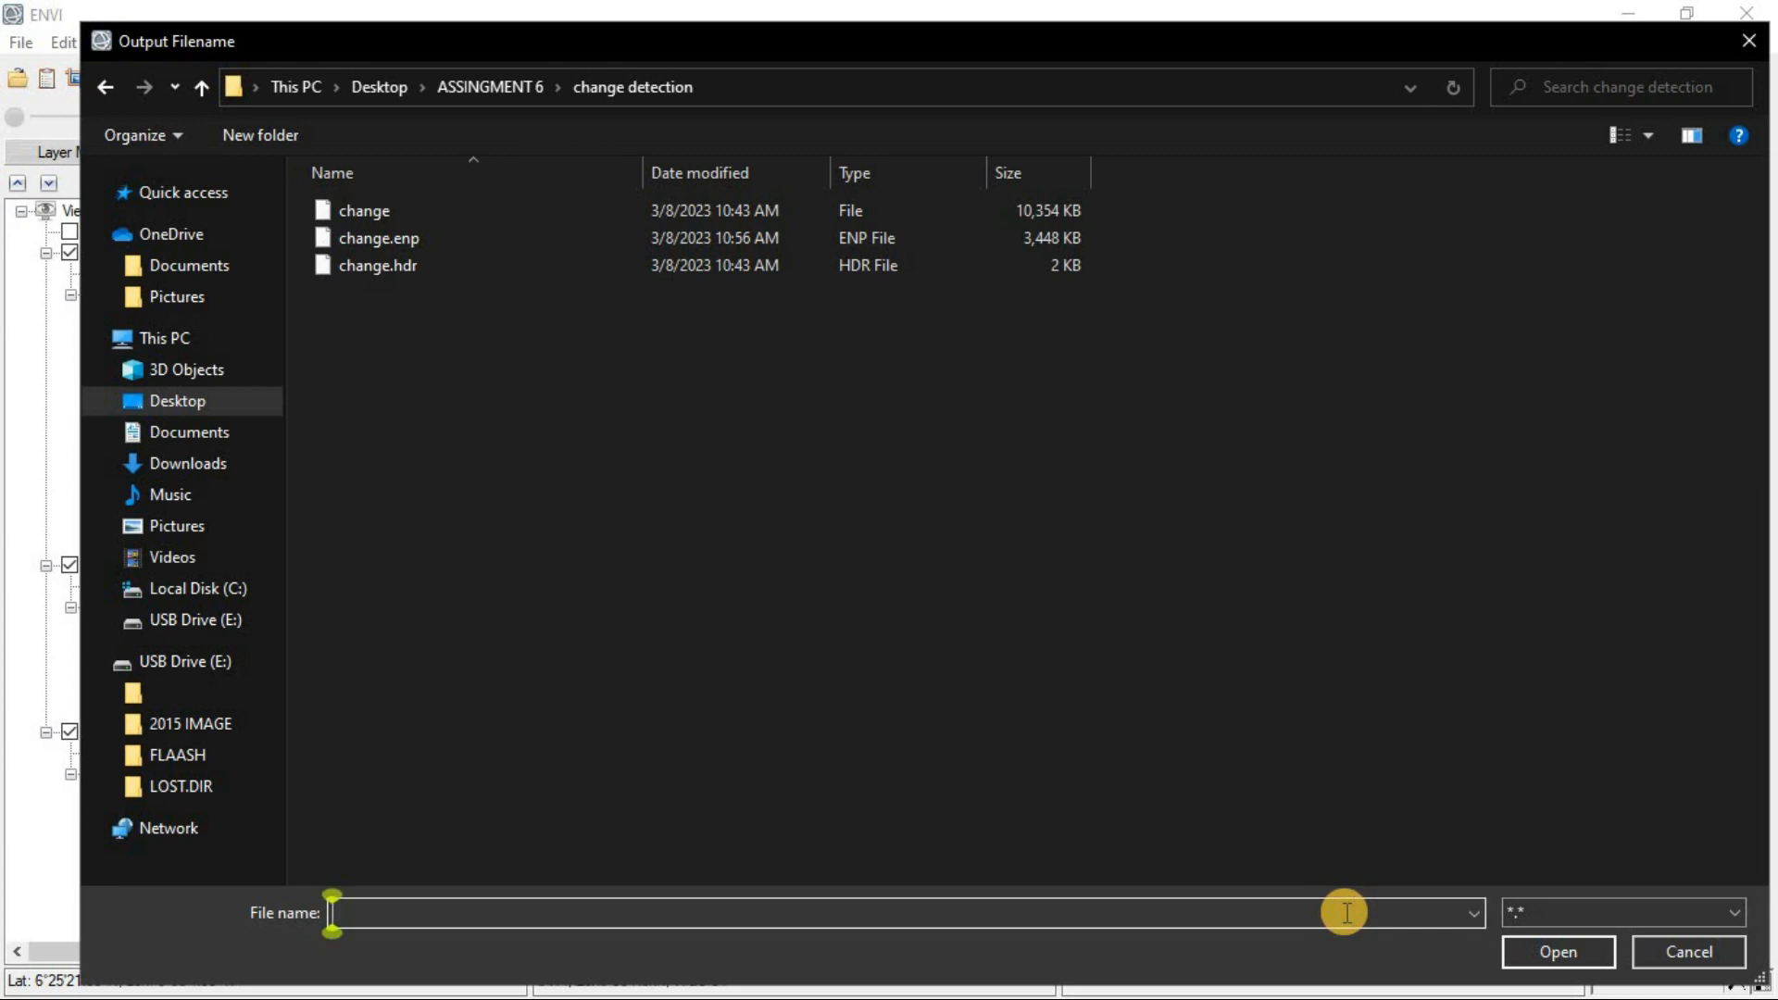
pyautogui.write('stat')
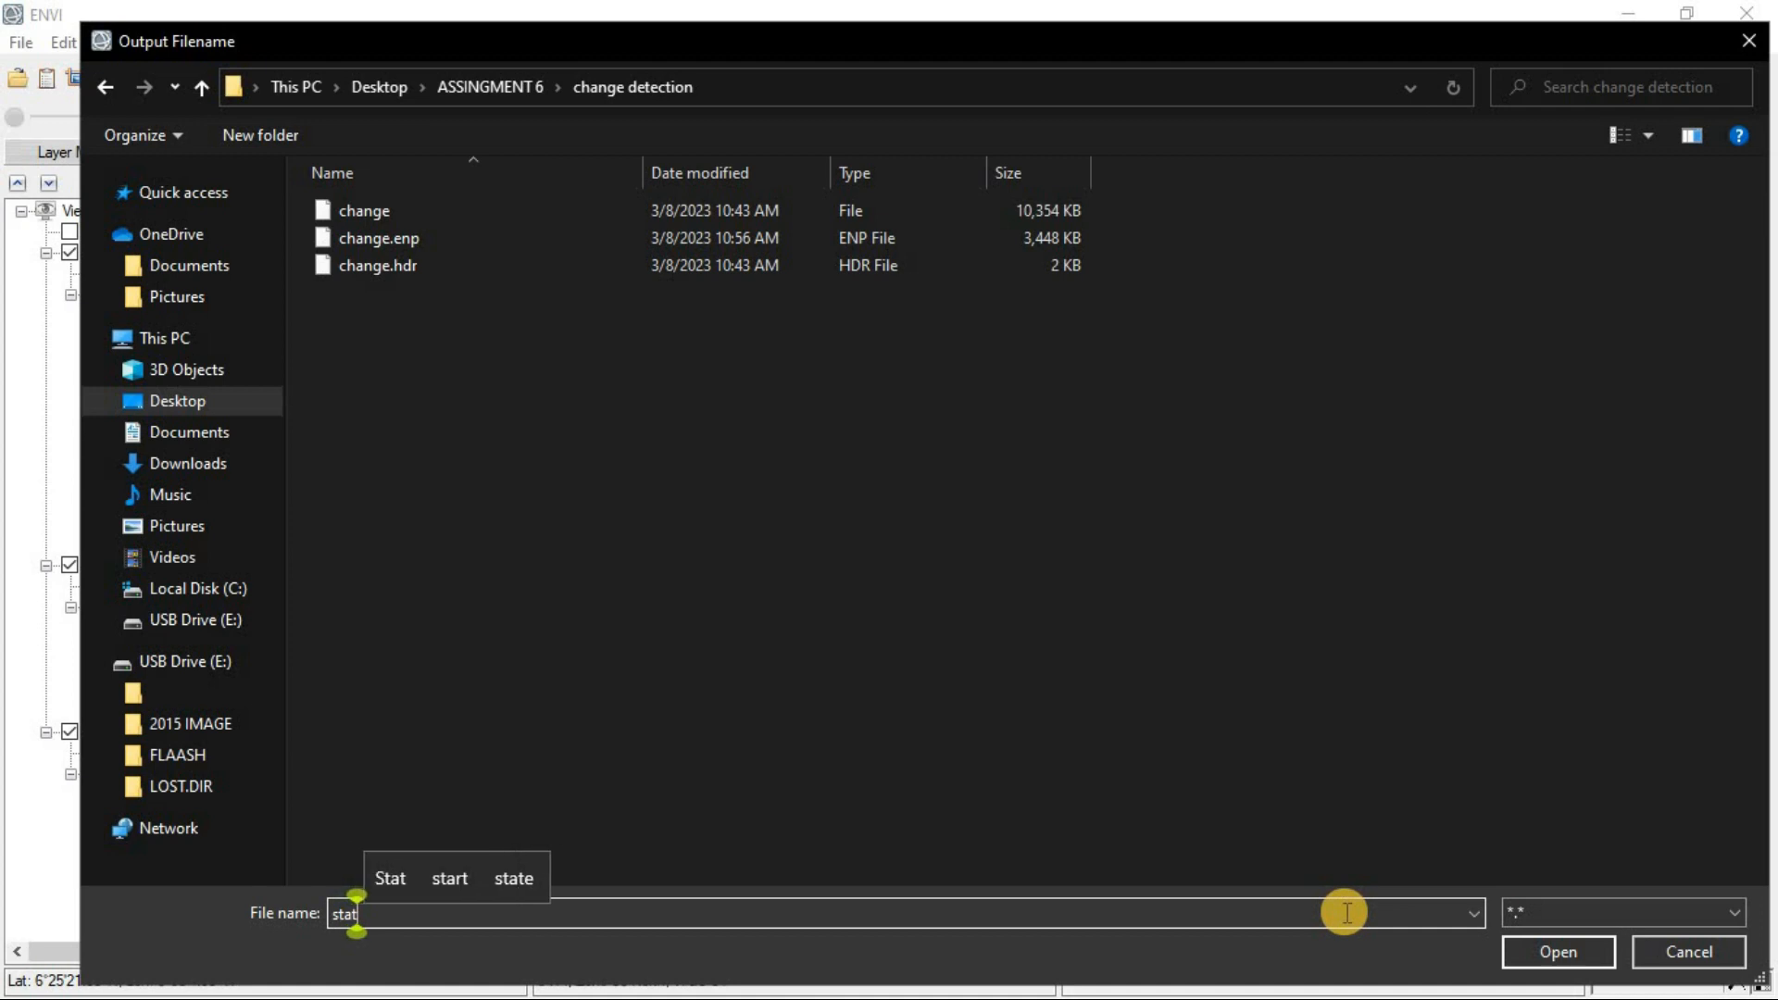
pyautogui.write('is')
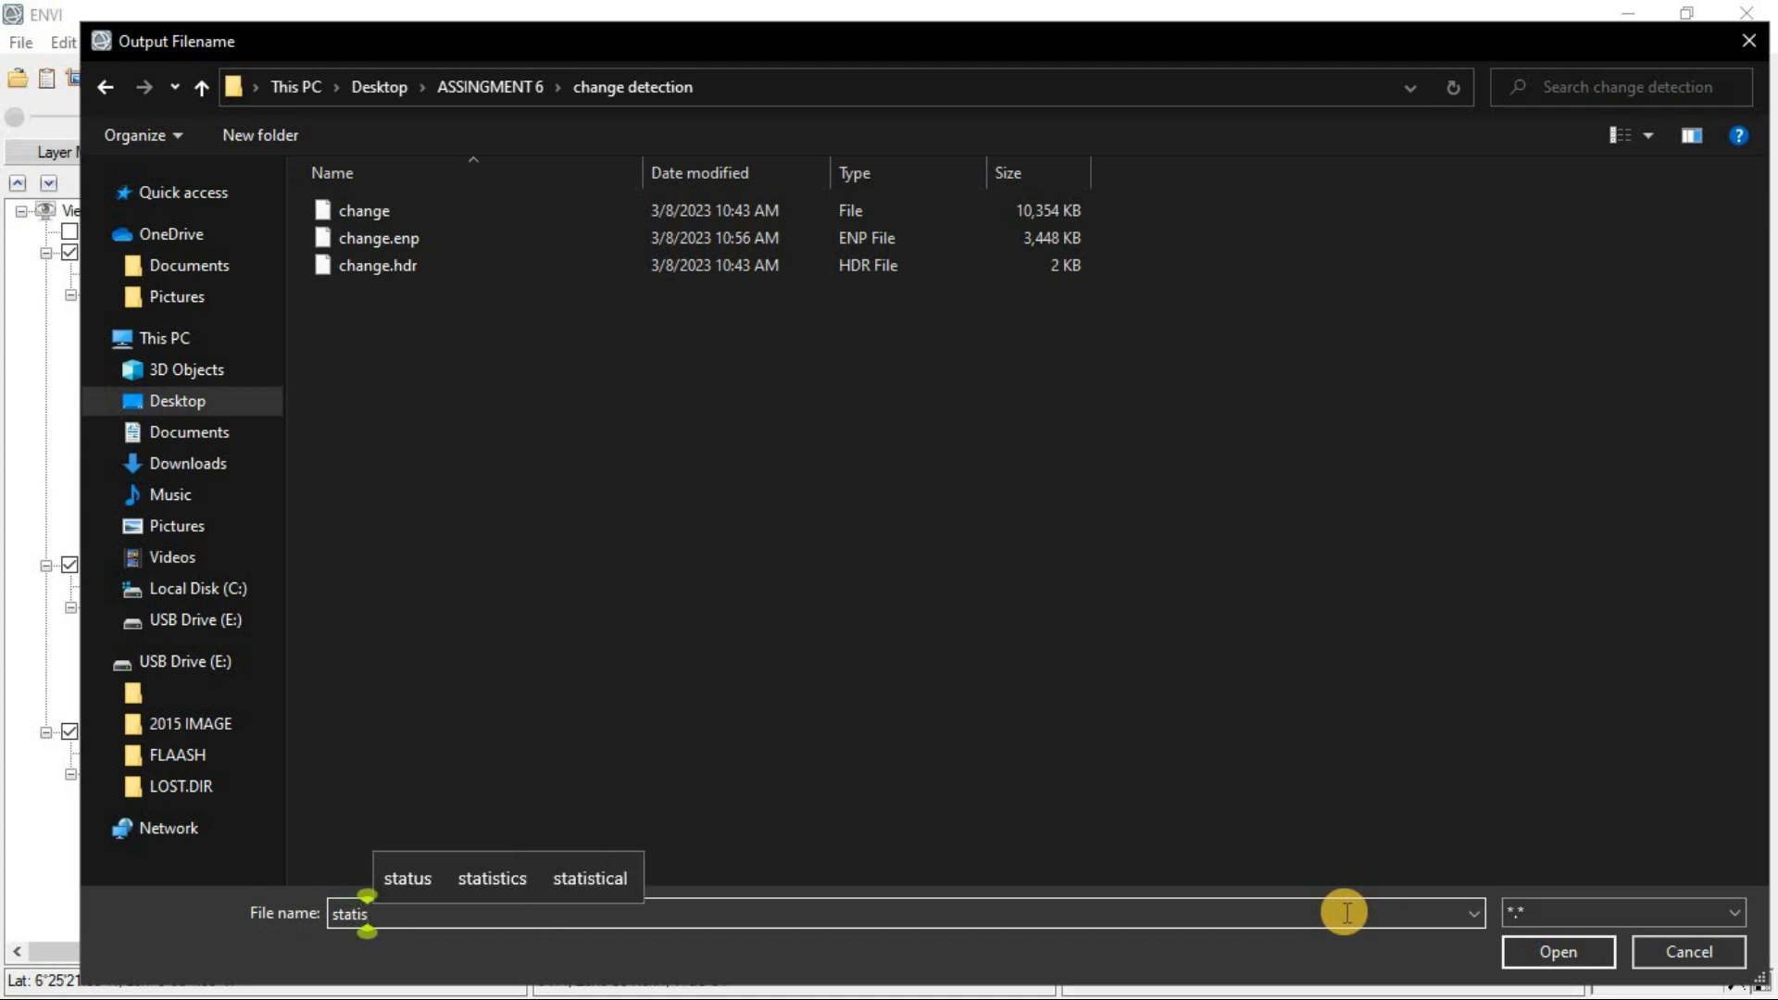
pyautogui.click(523, 871)
pyautogui.write('ch')
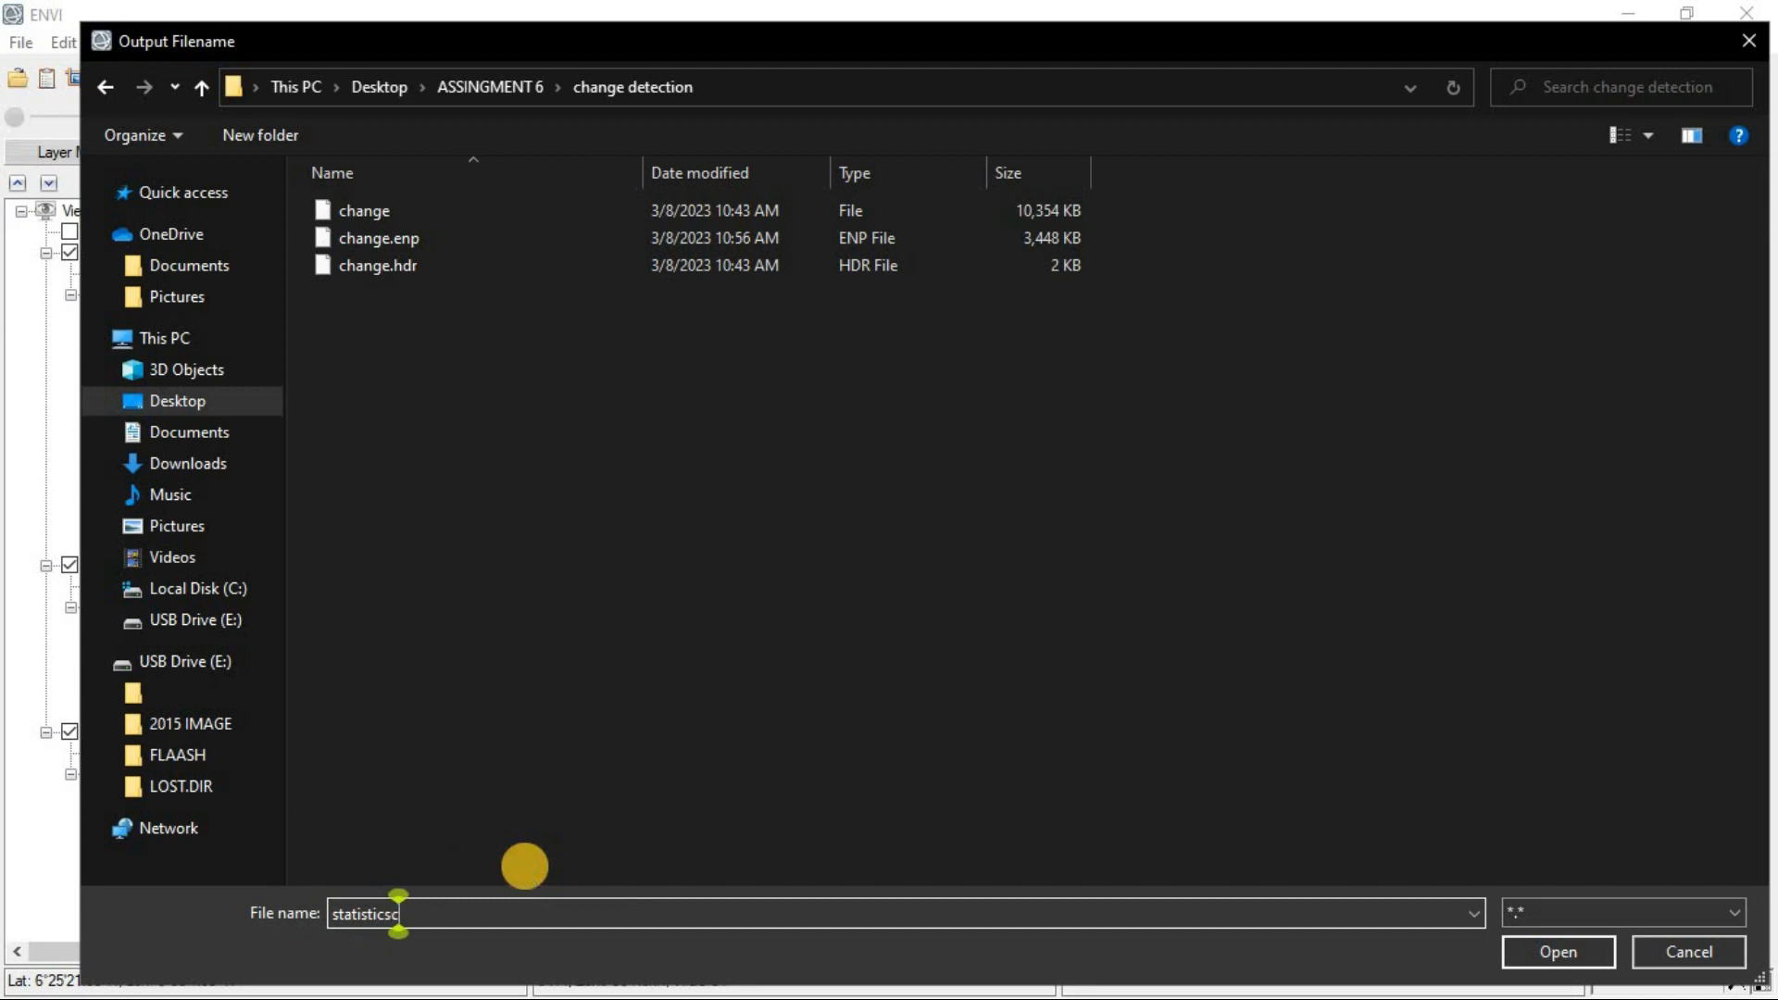
pyautogui.press('BackSpace')
pyautogui.press('BackSpace')
pyautogui.write('change')
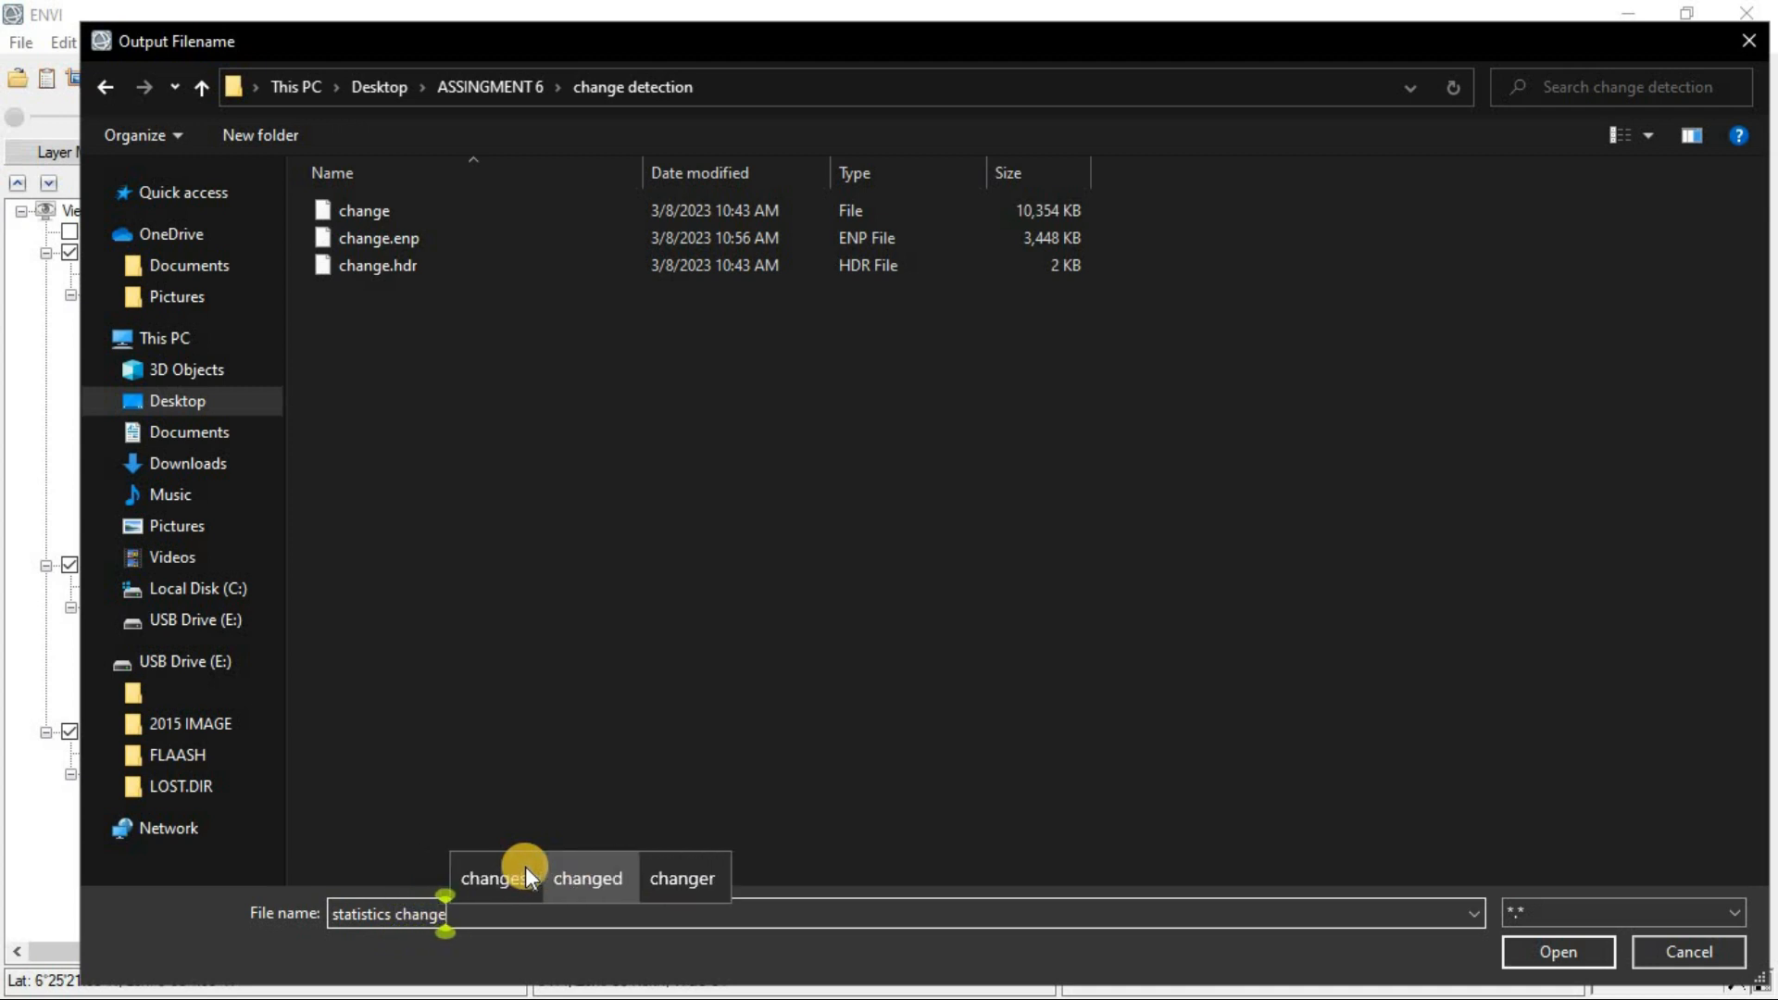
pyautogui.click(1553, 941)
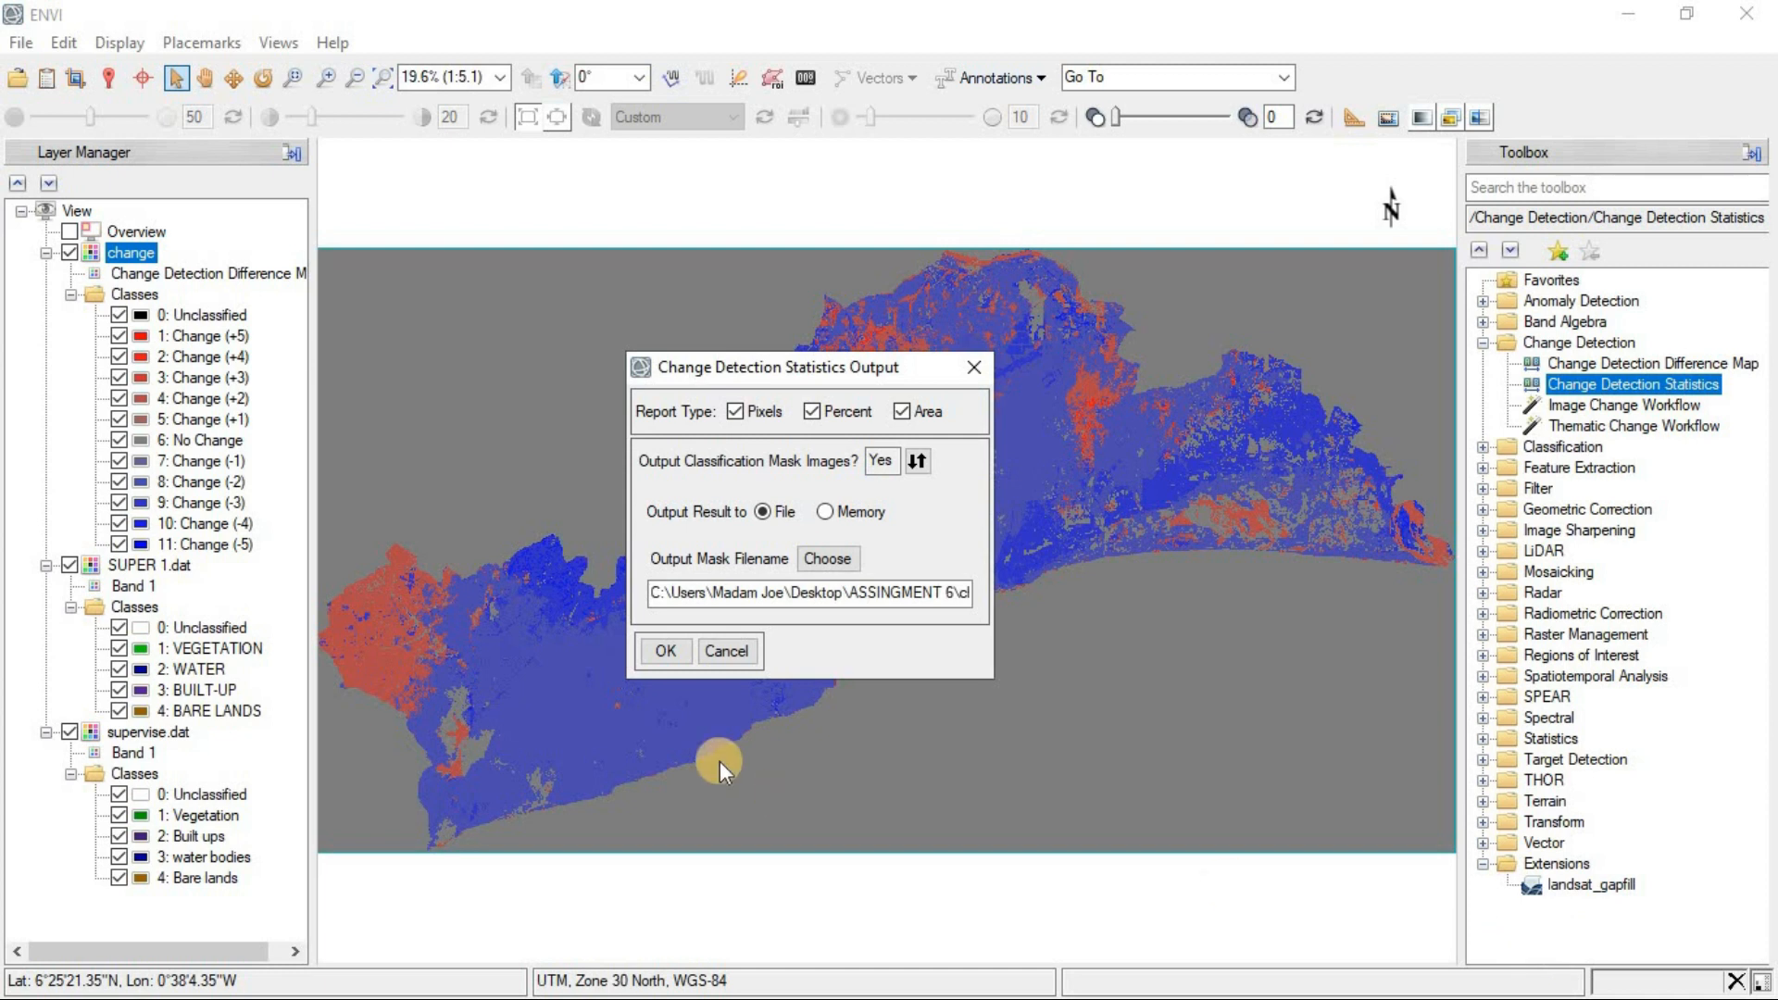
# Compute the change statistics with a pixel size of 1.00 by 1.00 meters and enlarge the report window
pyautogui.click(664, 649)
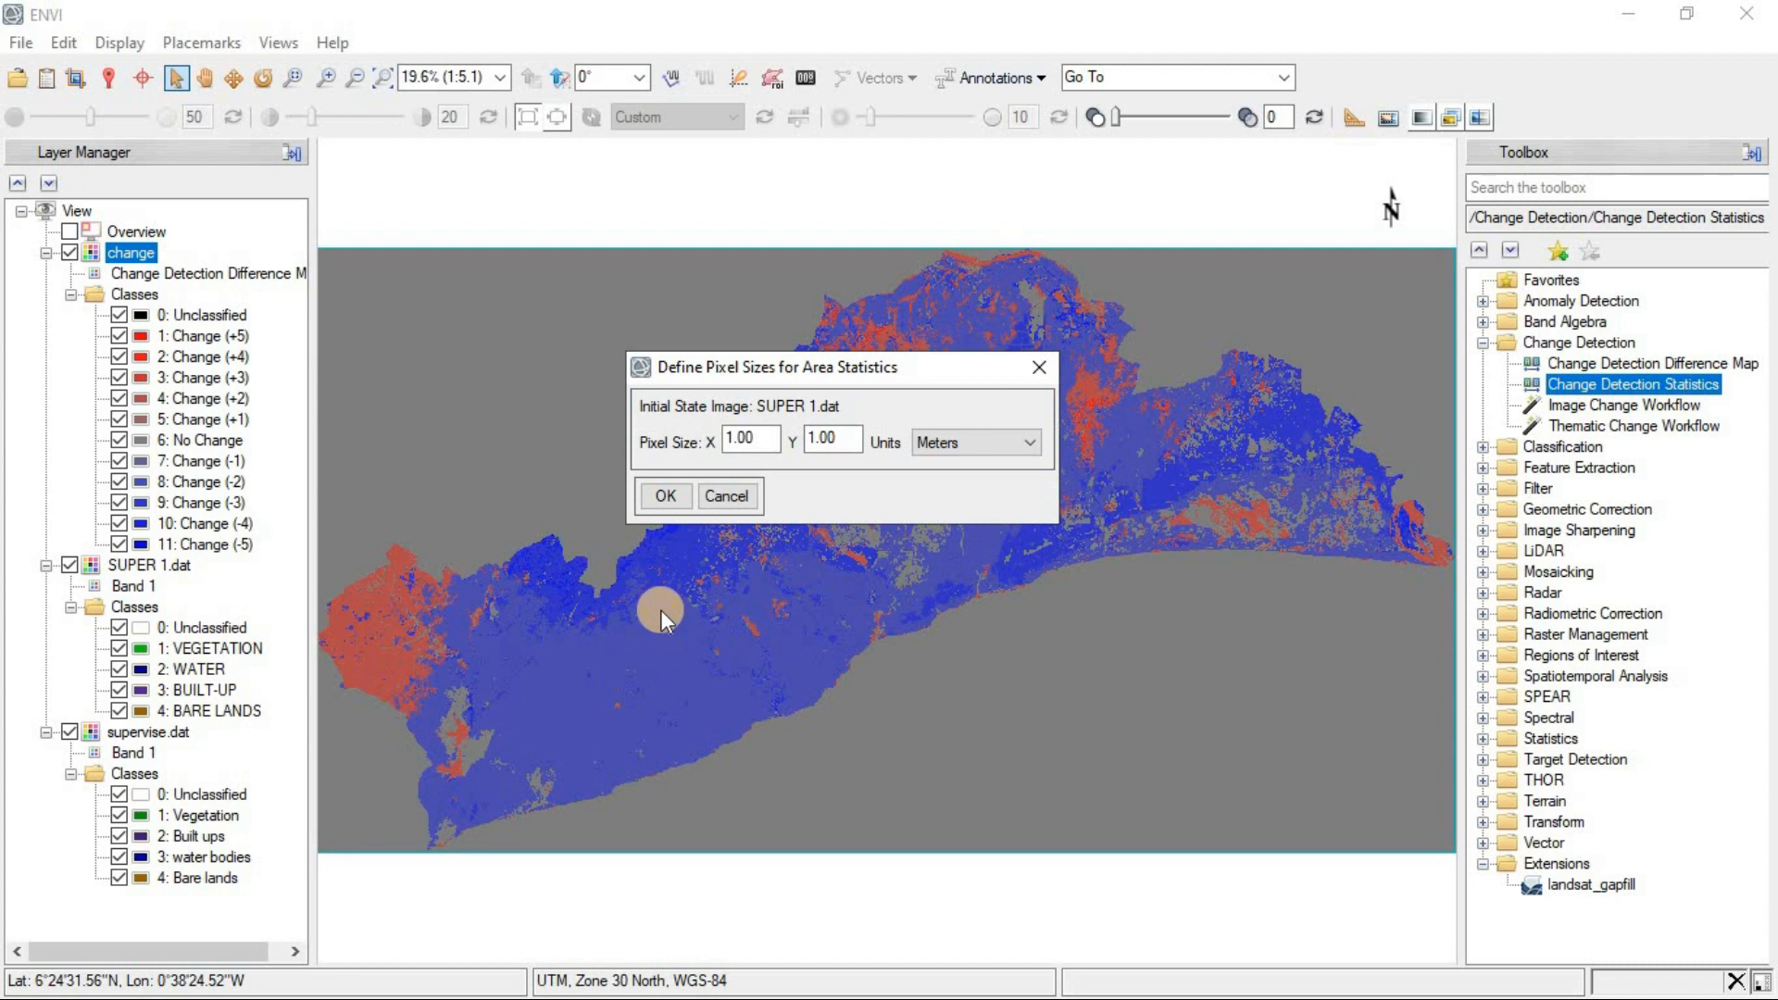
pyautogui.click(663, 498)
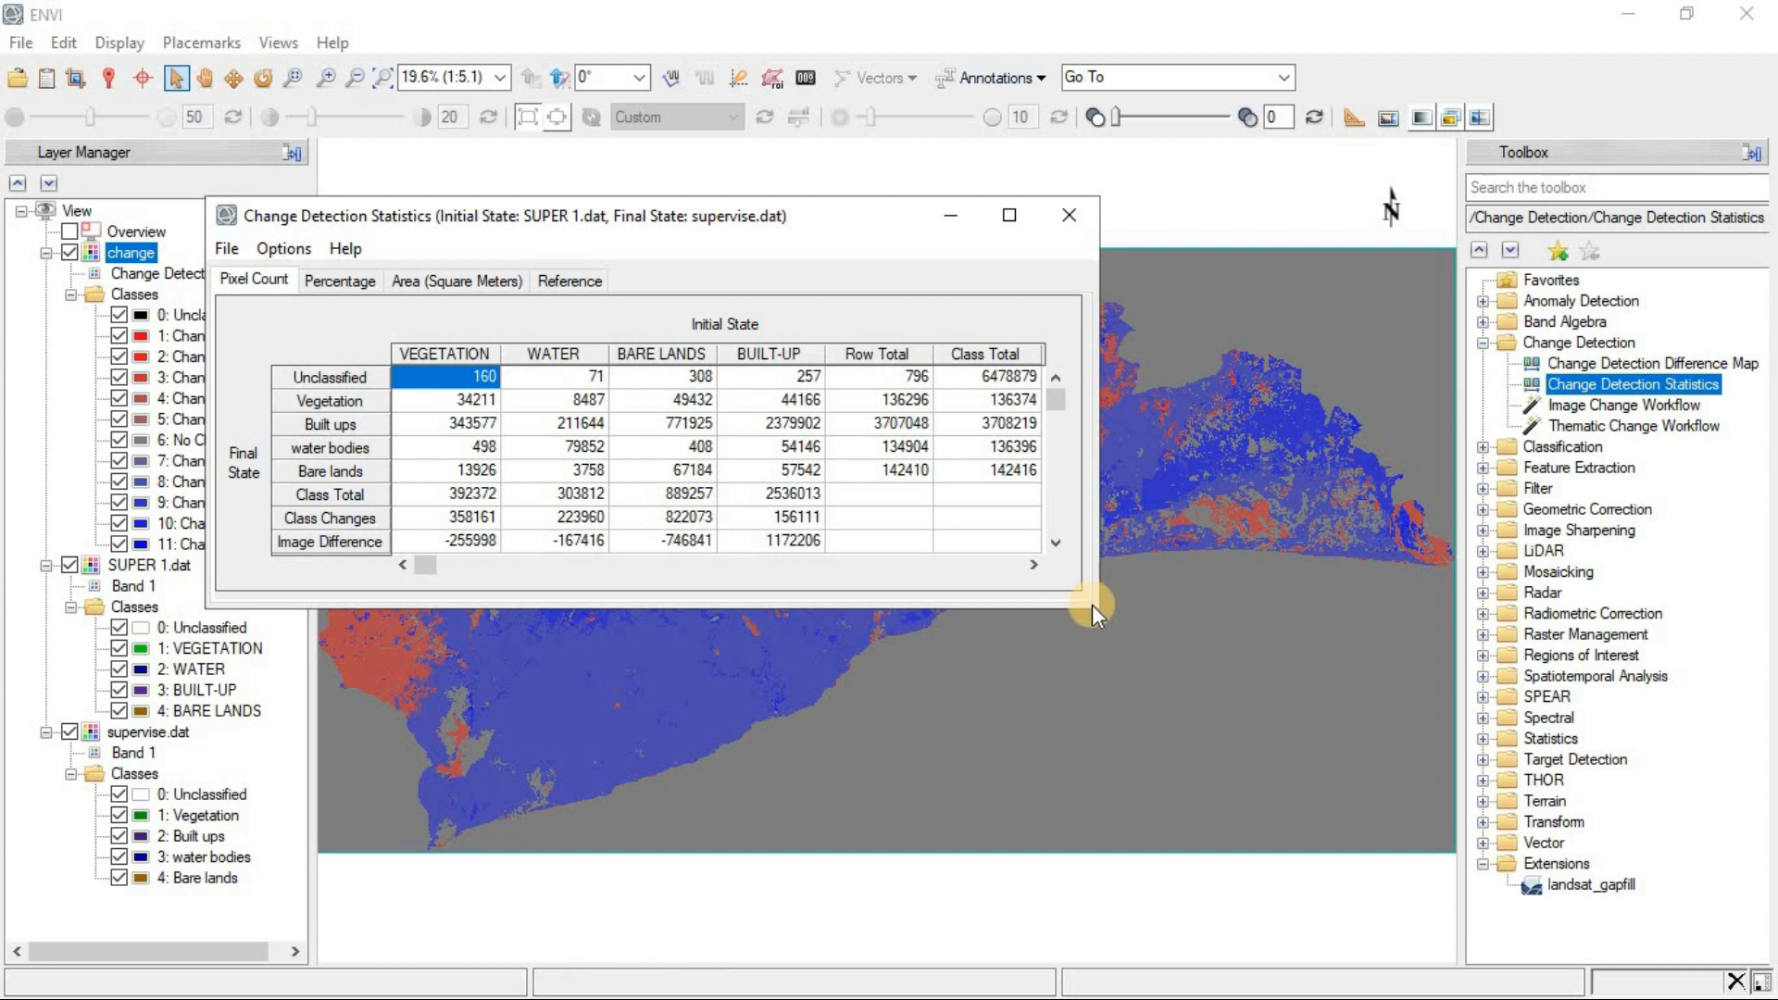
pyautogui.moveTo(1091, 613); pyautogui.dragTo(1317, 859)
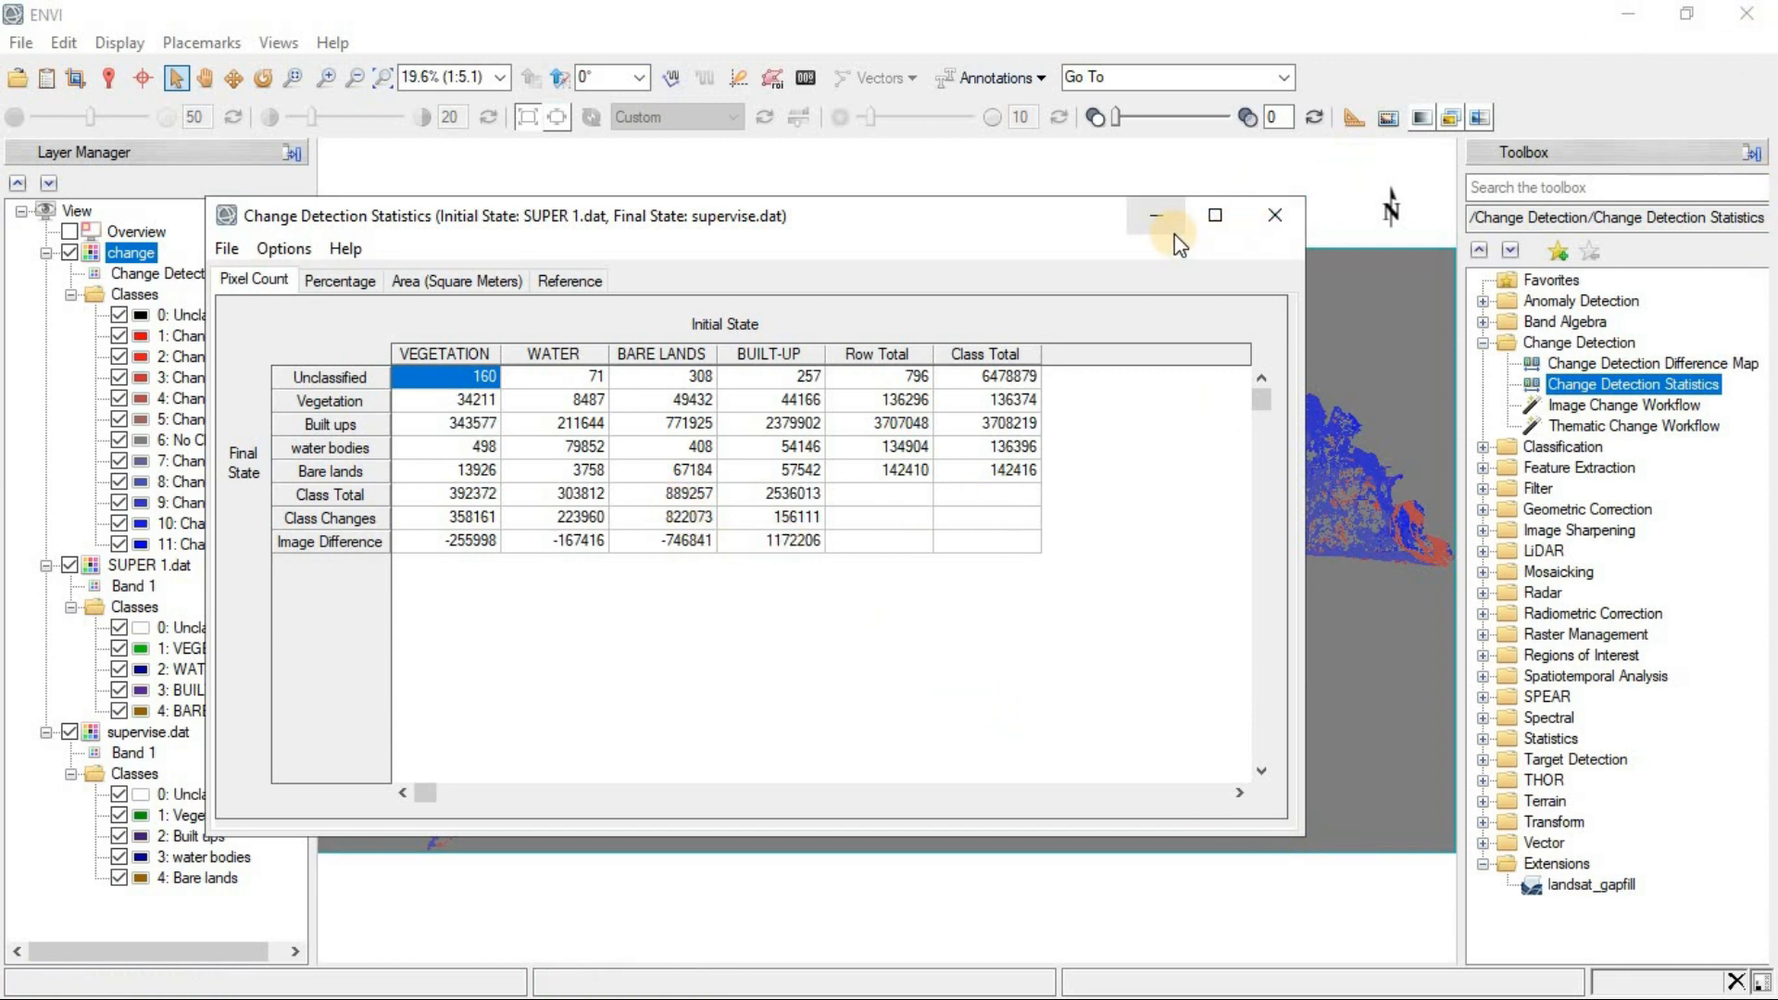
# Minimize the ENVI windows and review the assignment instructions in question.jpg, then minimize the image
pyautogui.click(1157, 216)
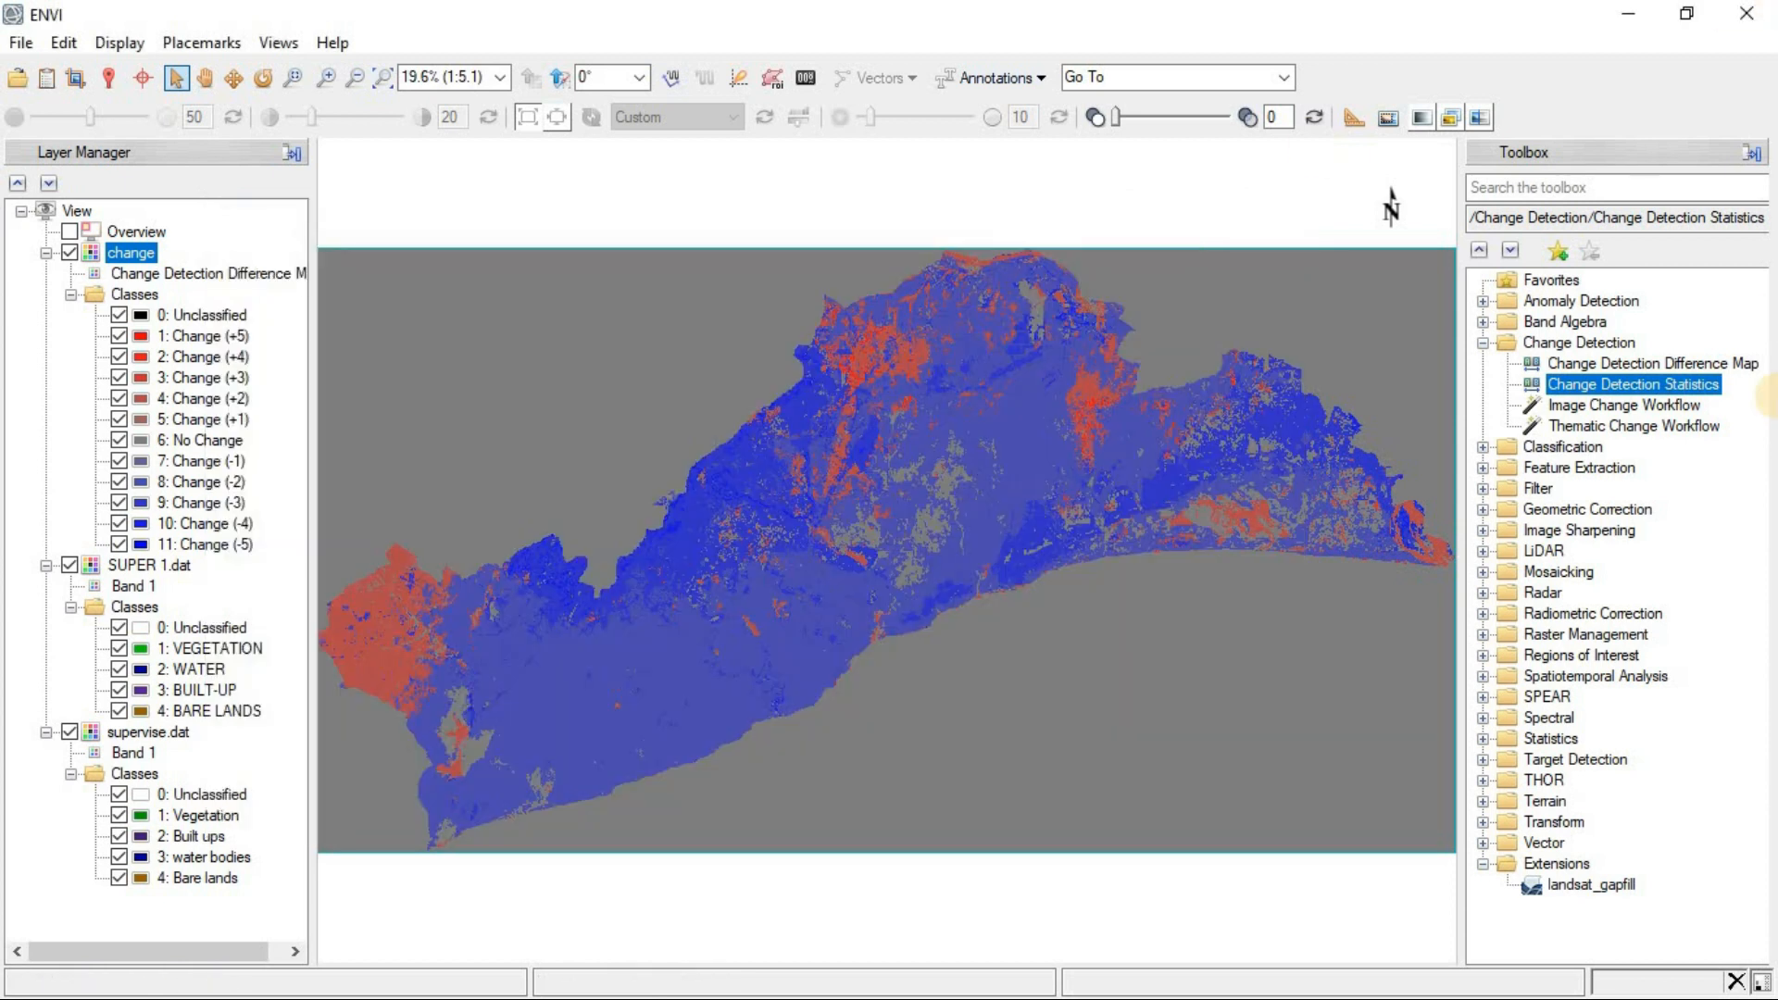
pyautogui.click(1686, 13)
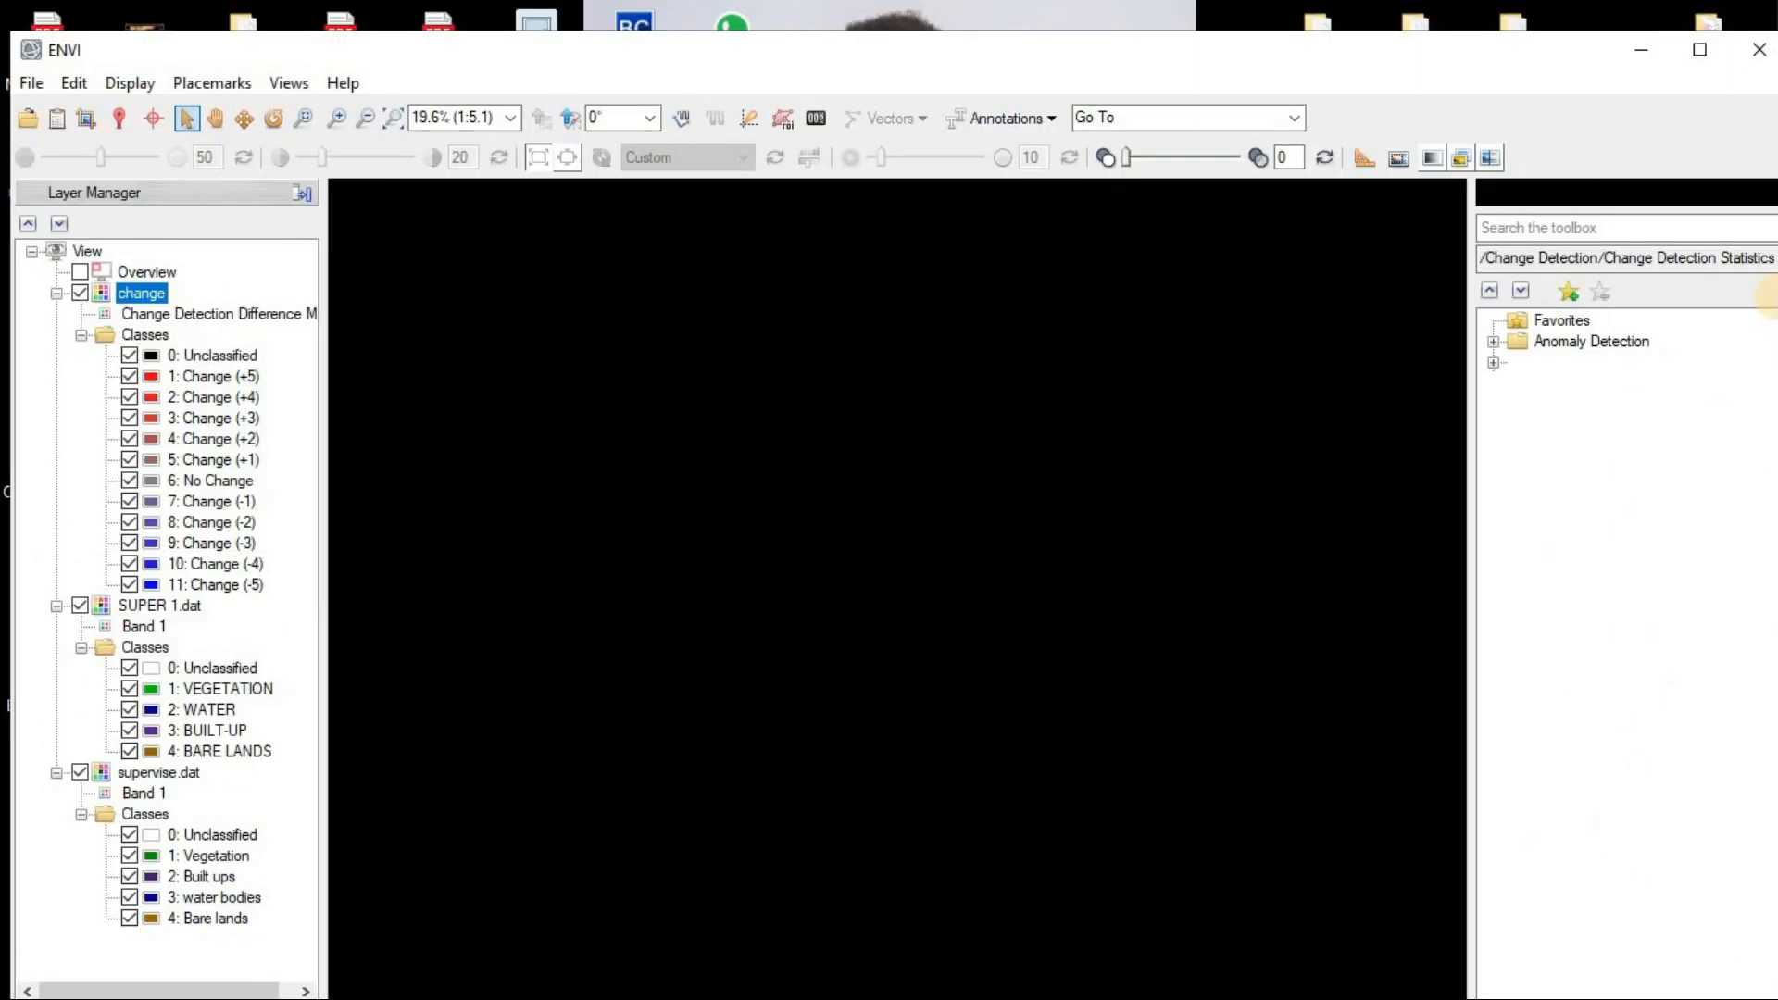
pyautogui.click(1642, 50)
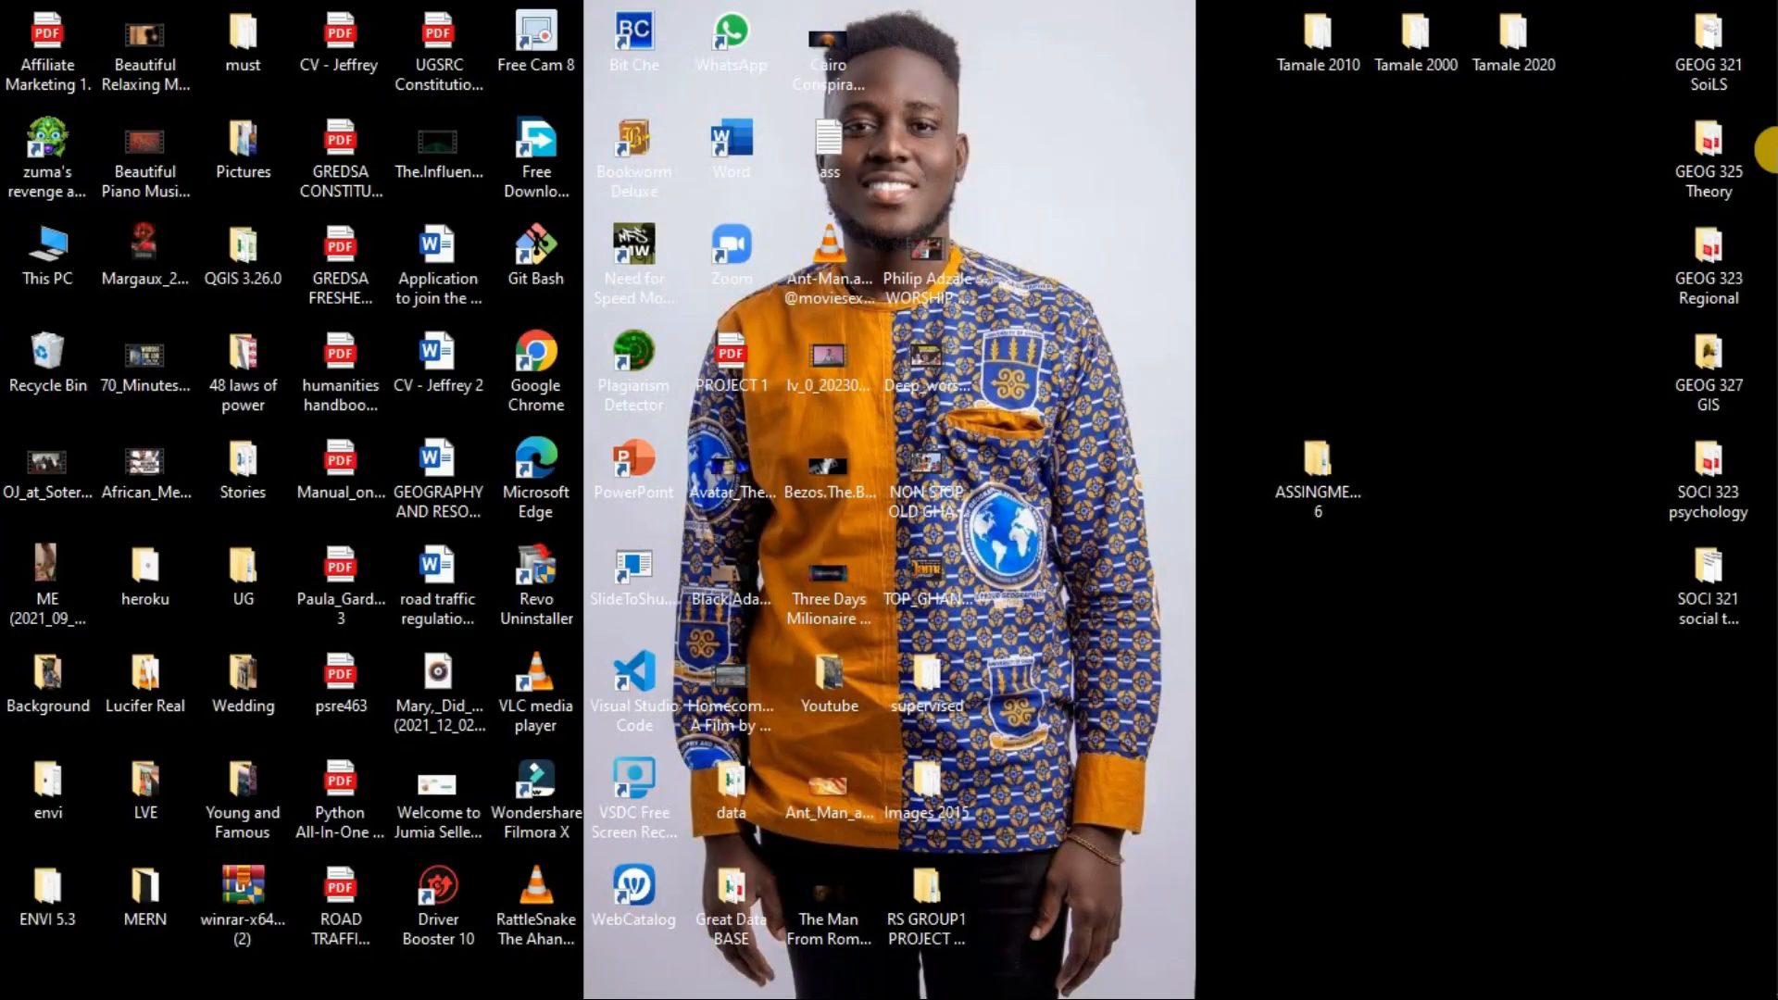
pyautogui.moveTo(1769, 380)
pyautogui.click(1745, 458)
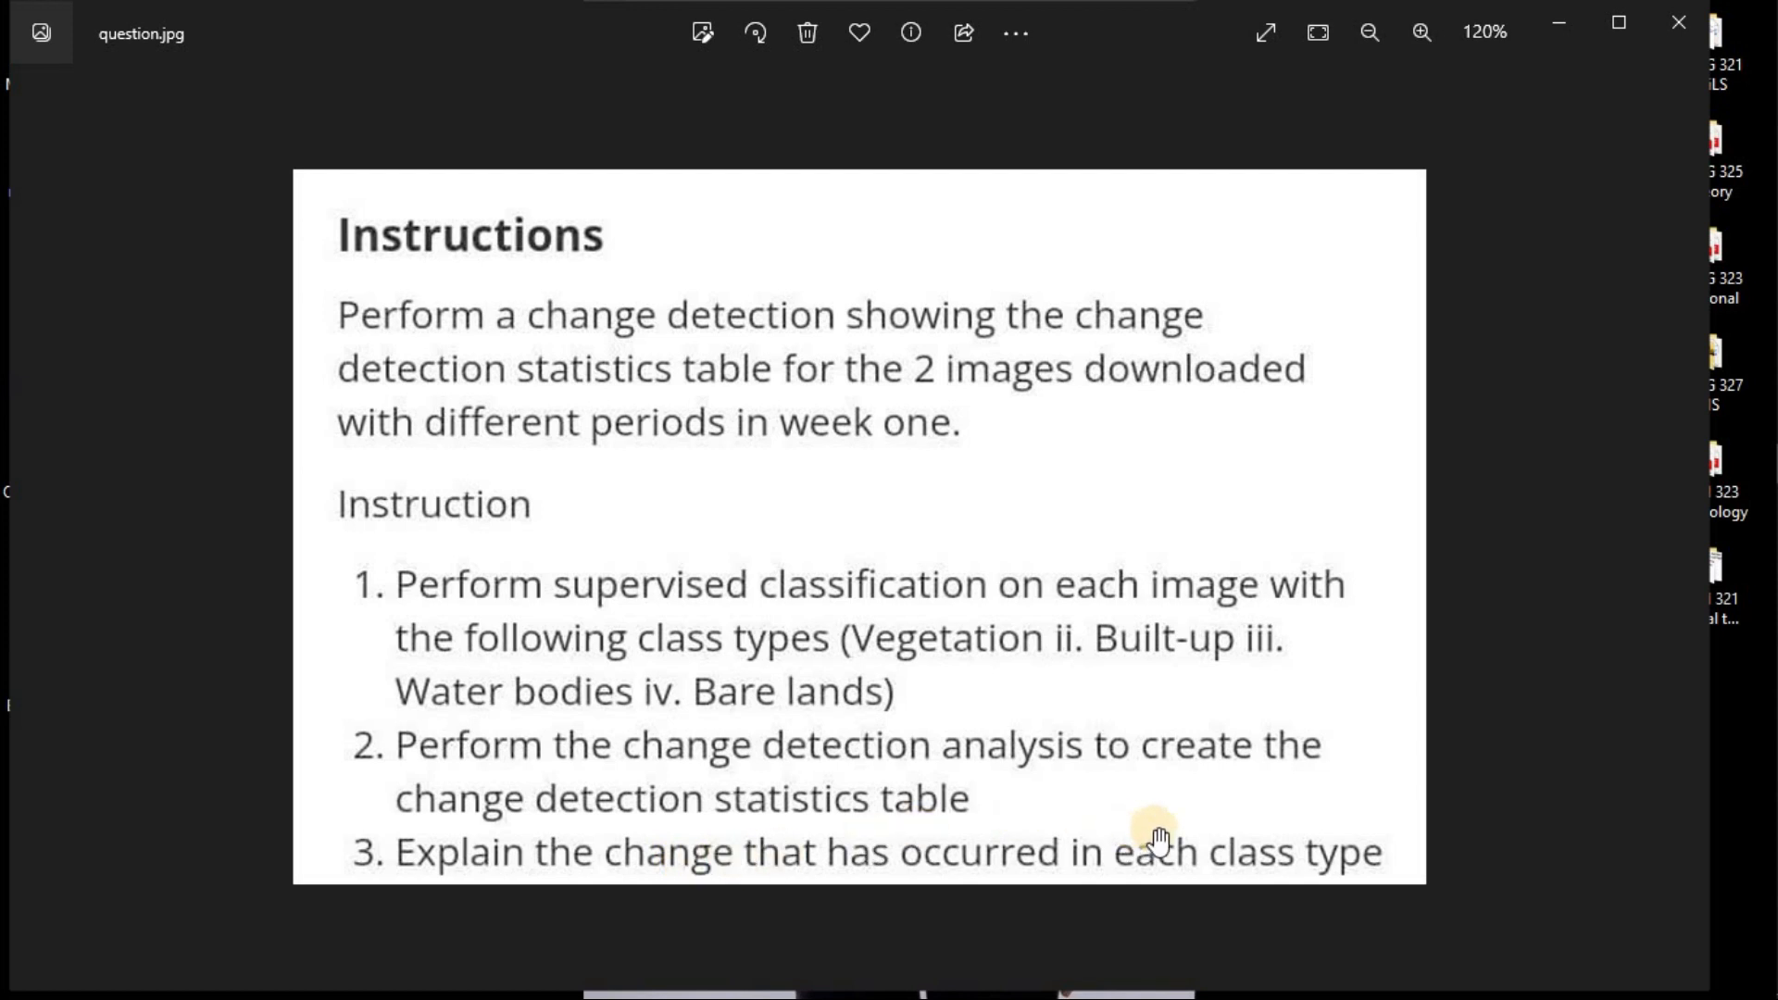
pyautogui.click(1567, 18)
# Switch back to ENVI and bring up the Change Detection Statistics report to view the class changes as percentages
pyautogui.moveTo(1754, 308)
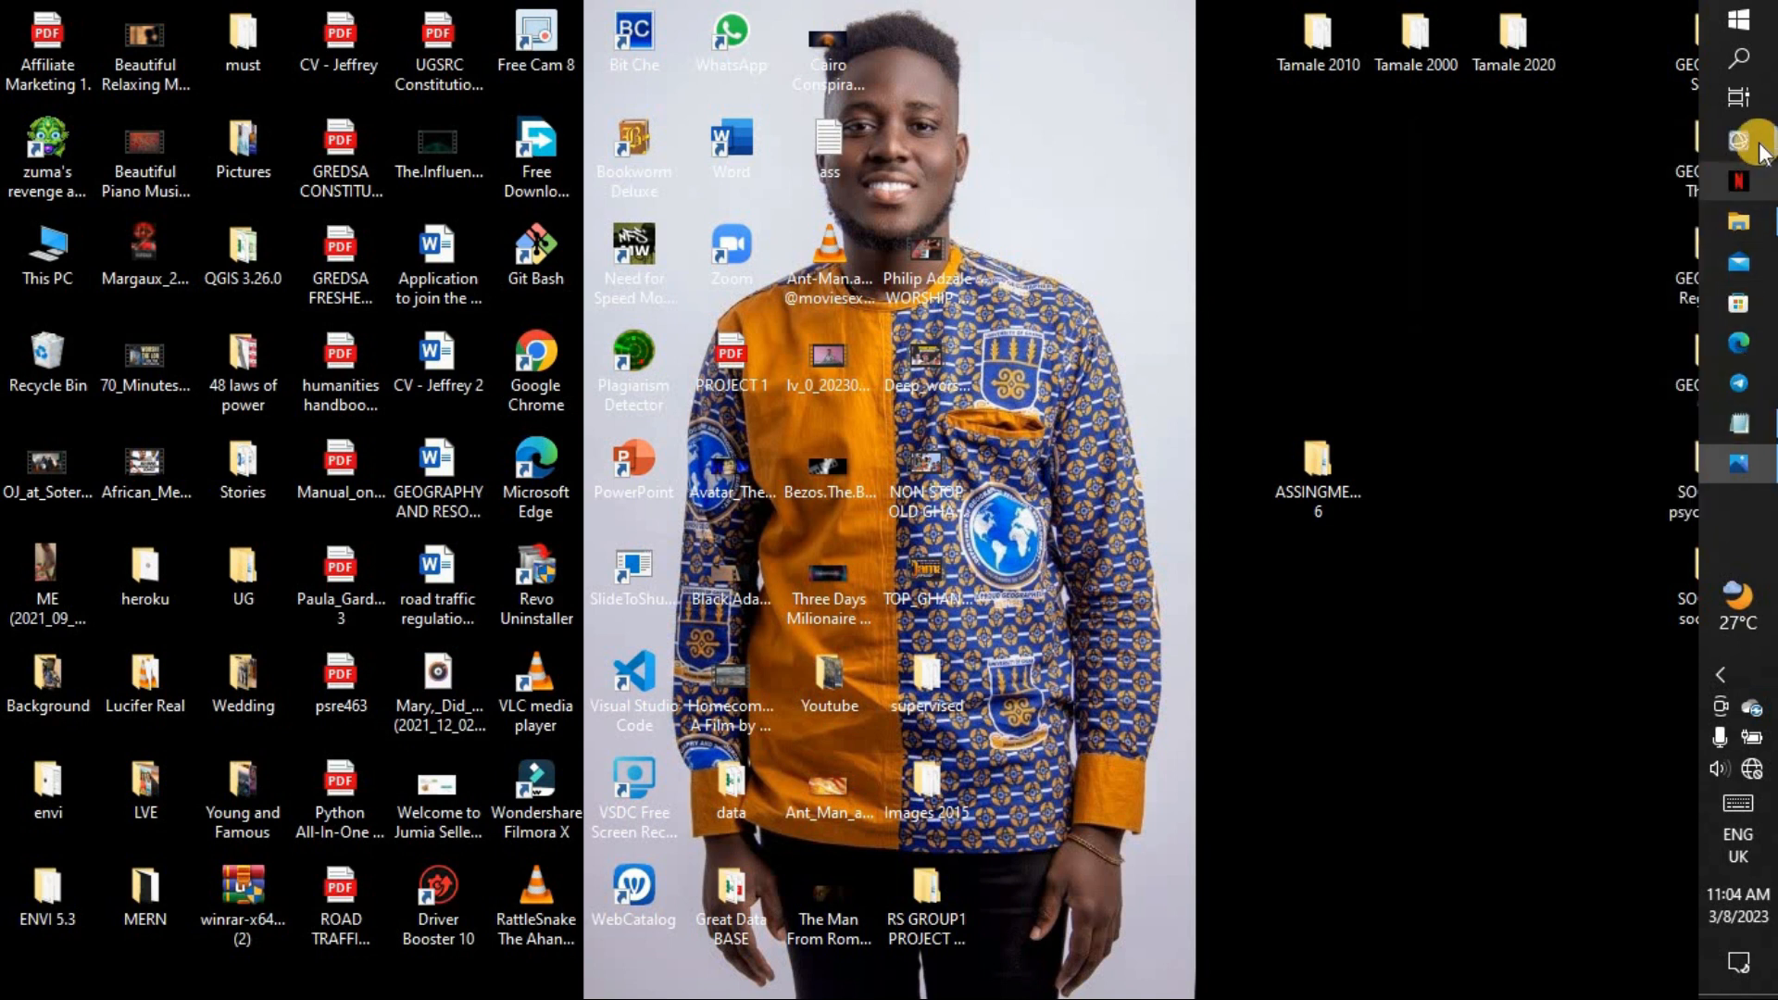
pyautogui.moveTo(1741, 140)
pyautogui.click(1566, 346)
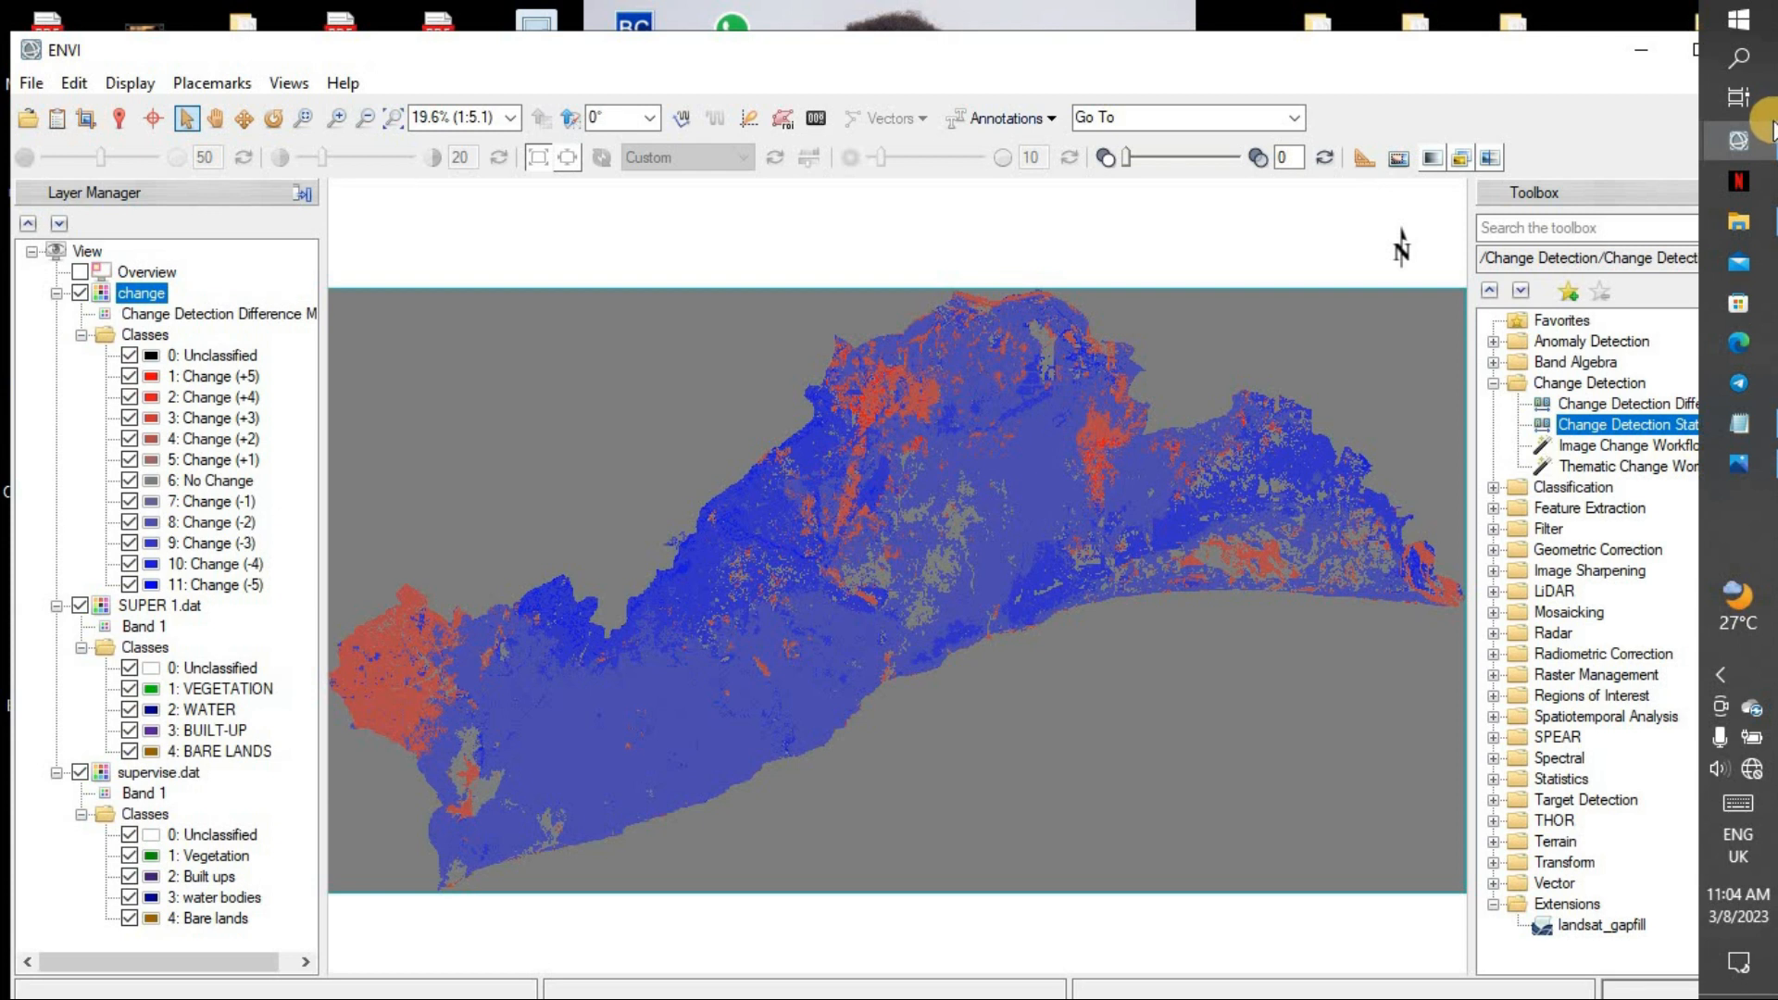
pyautogui.moveTo(1739, 140)
pyautogui.click(1580, 498)
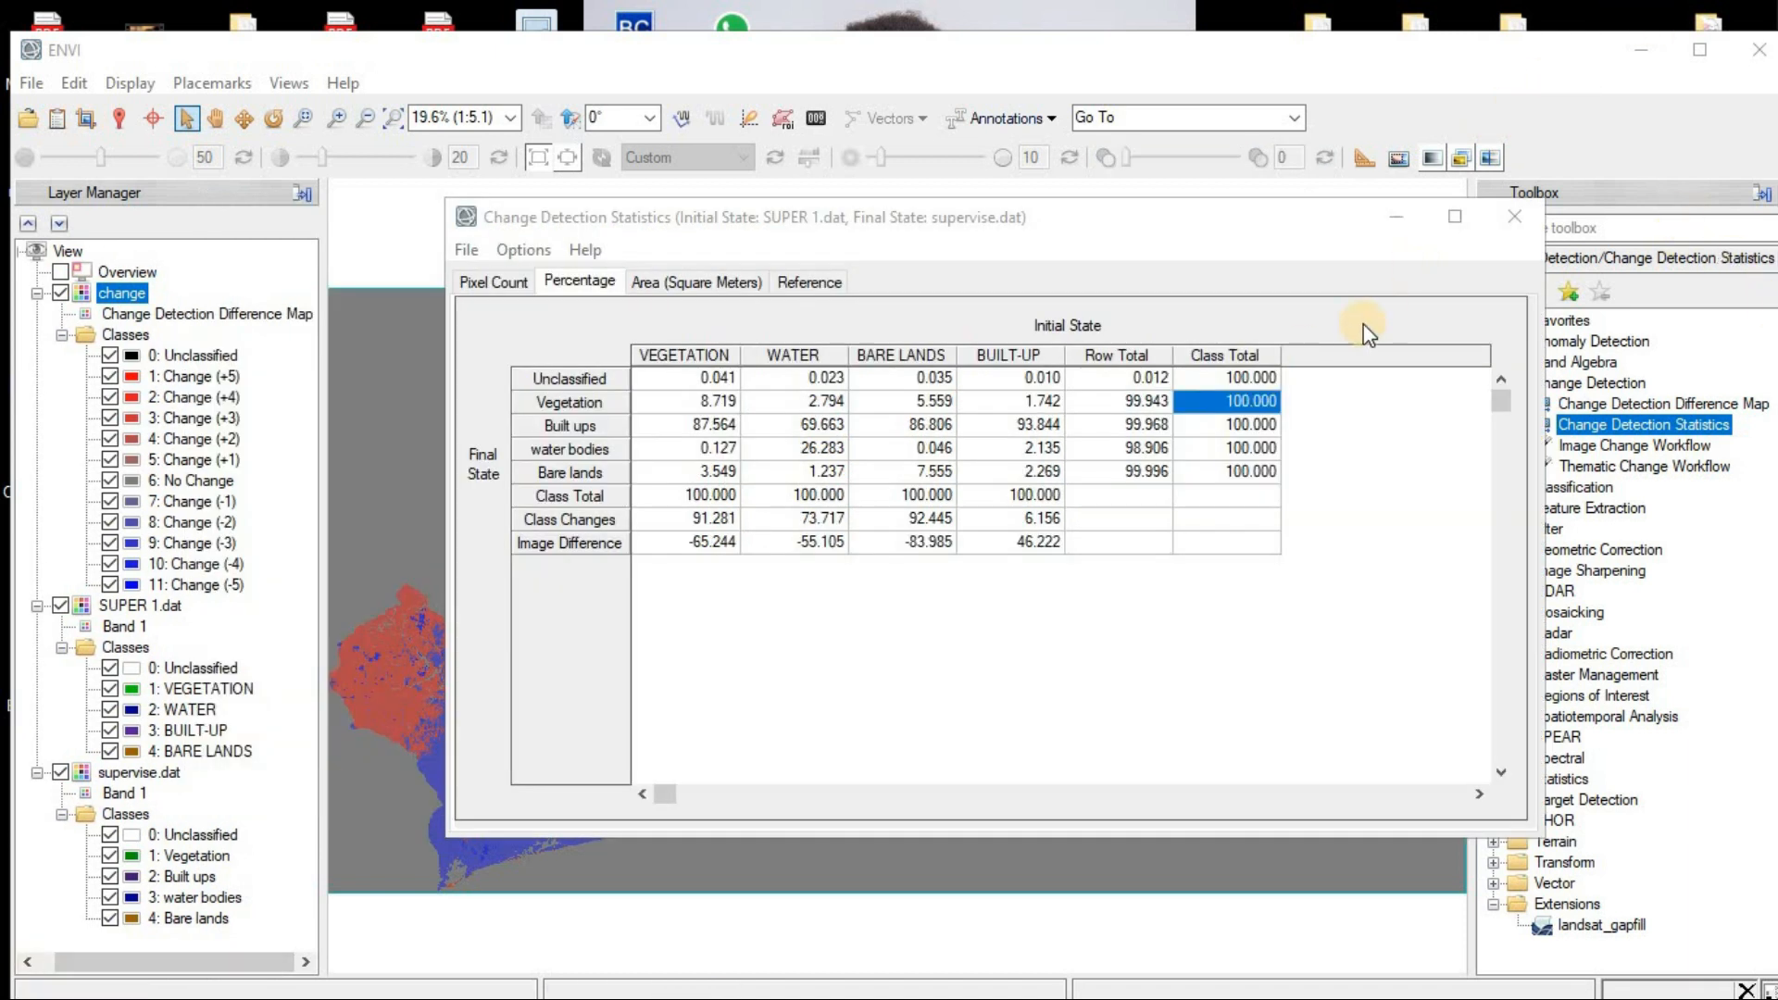
# Clear the statistics report and the ENVI window out of the way and reread the assignment instructions in question.jpg, minimizing the image when done
pyautogui.click(1387, 211)
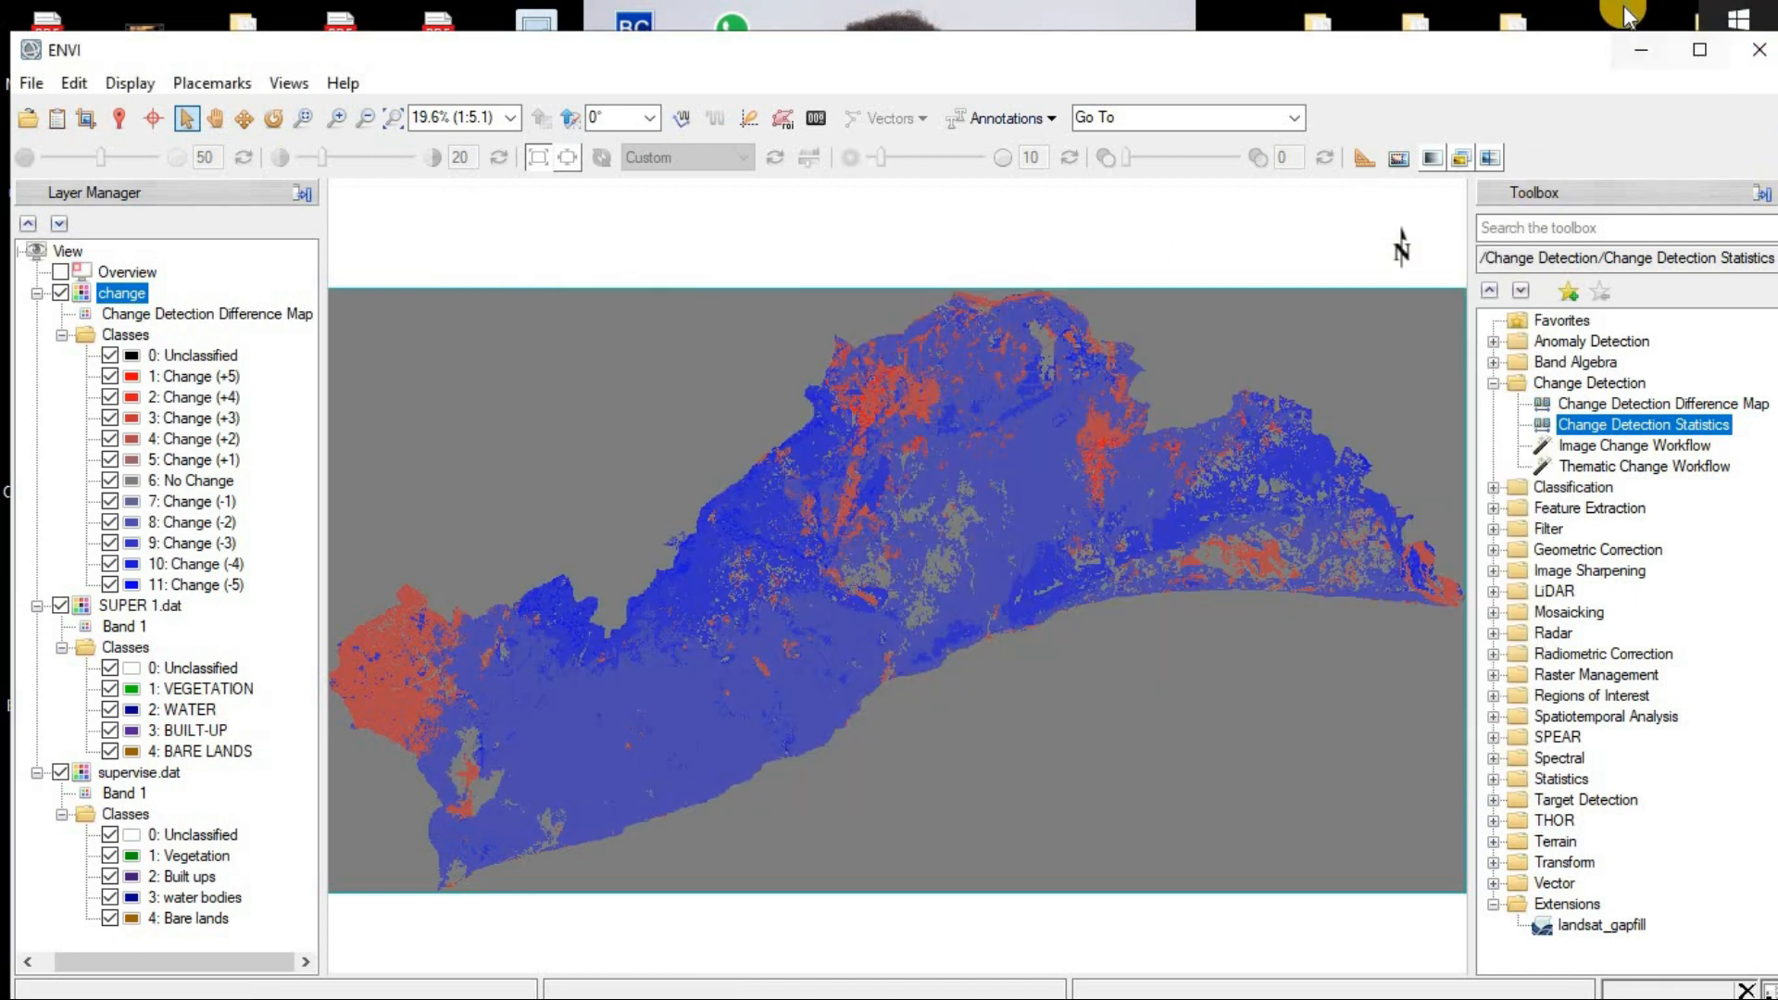
pyautogui.click(1700, 61)
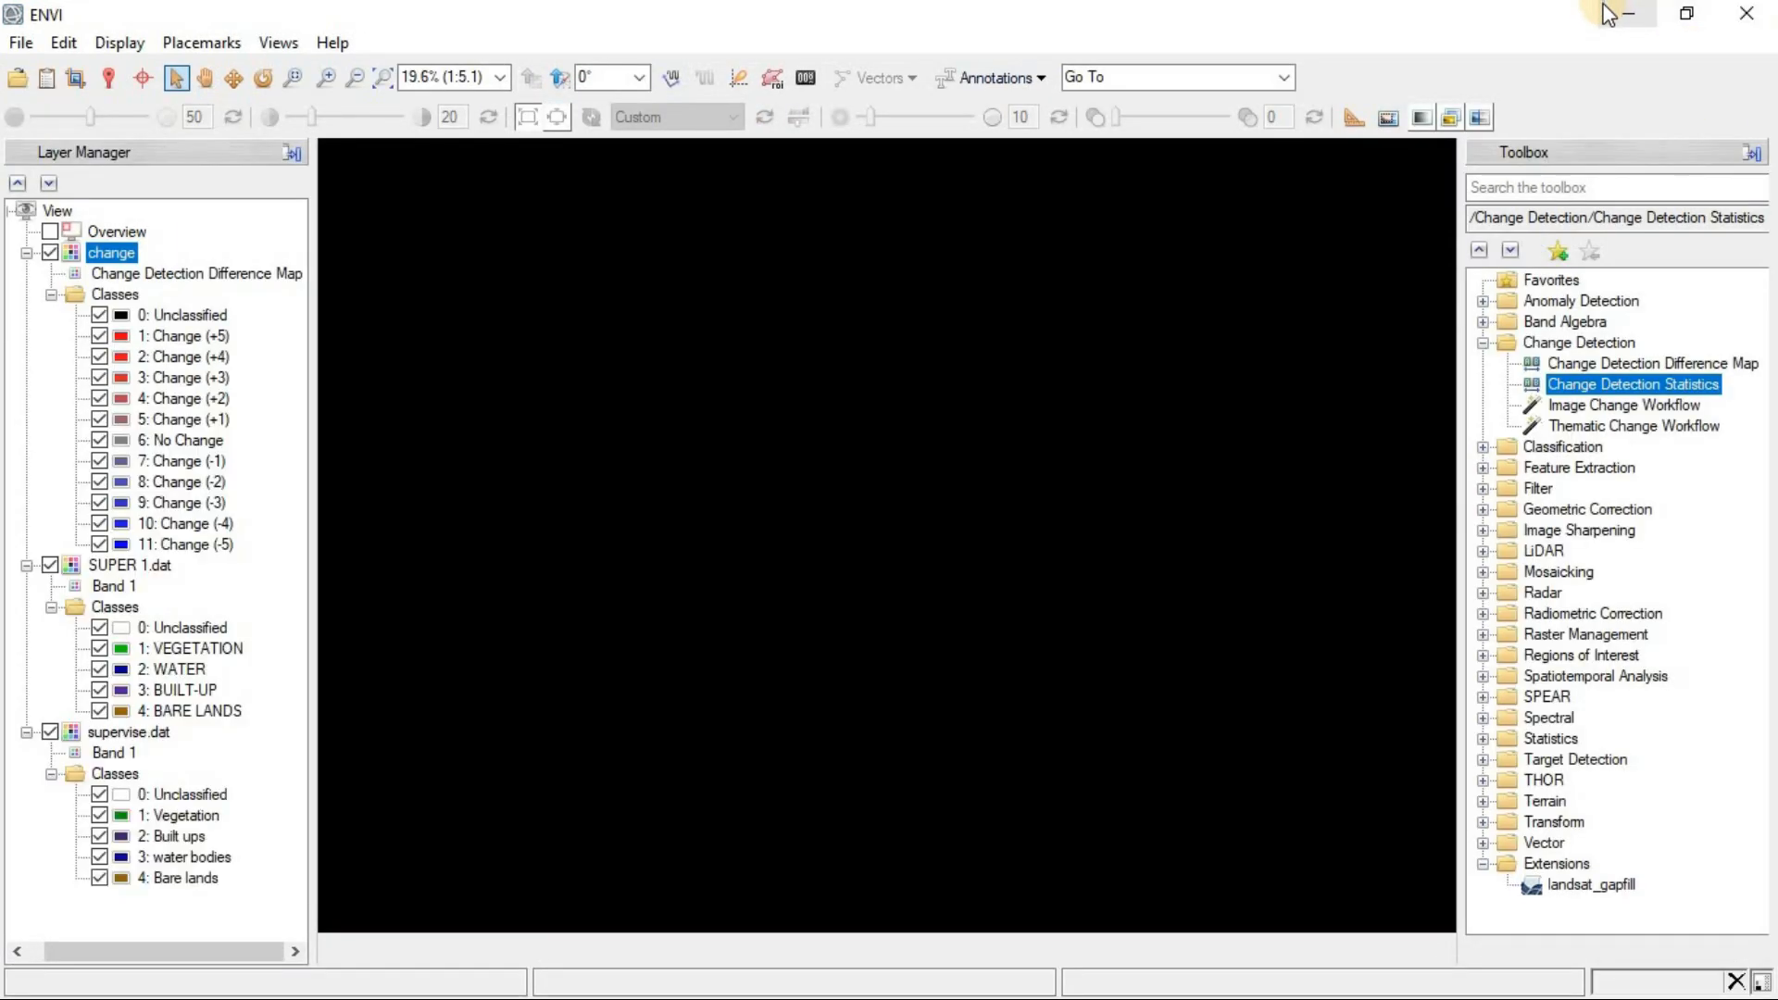
pyautogui.click(1607, 11)
pyautogui.click(1747, 468)
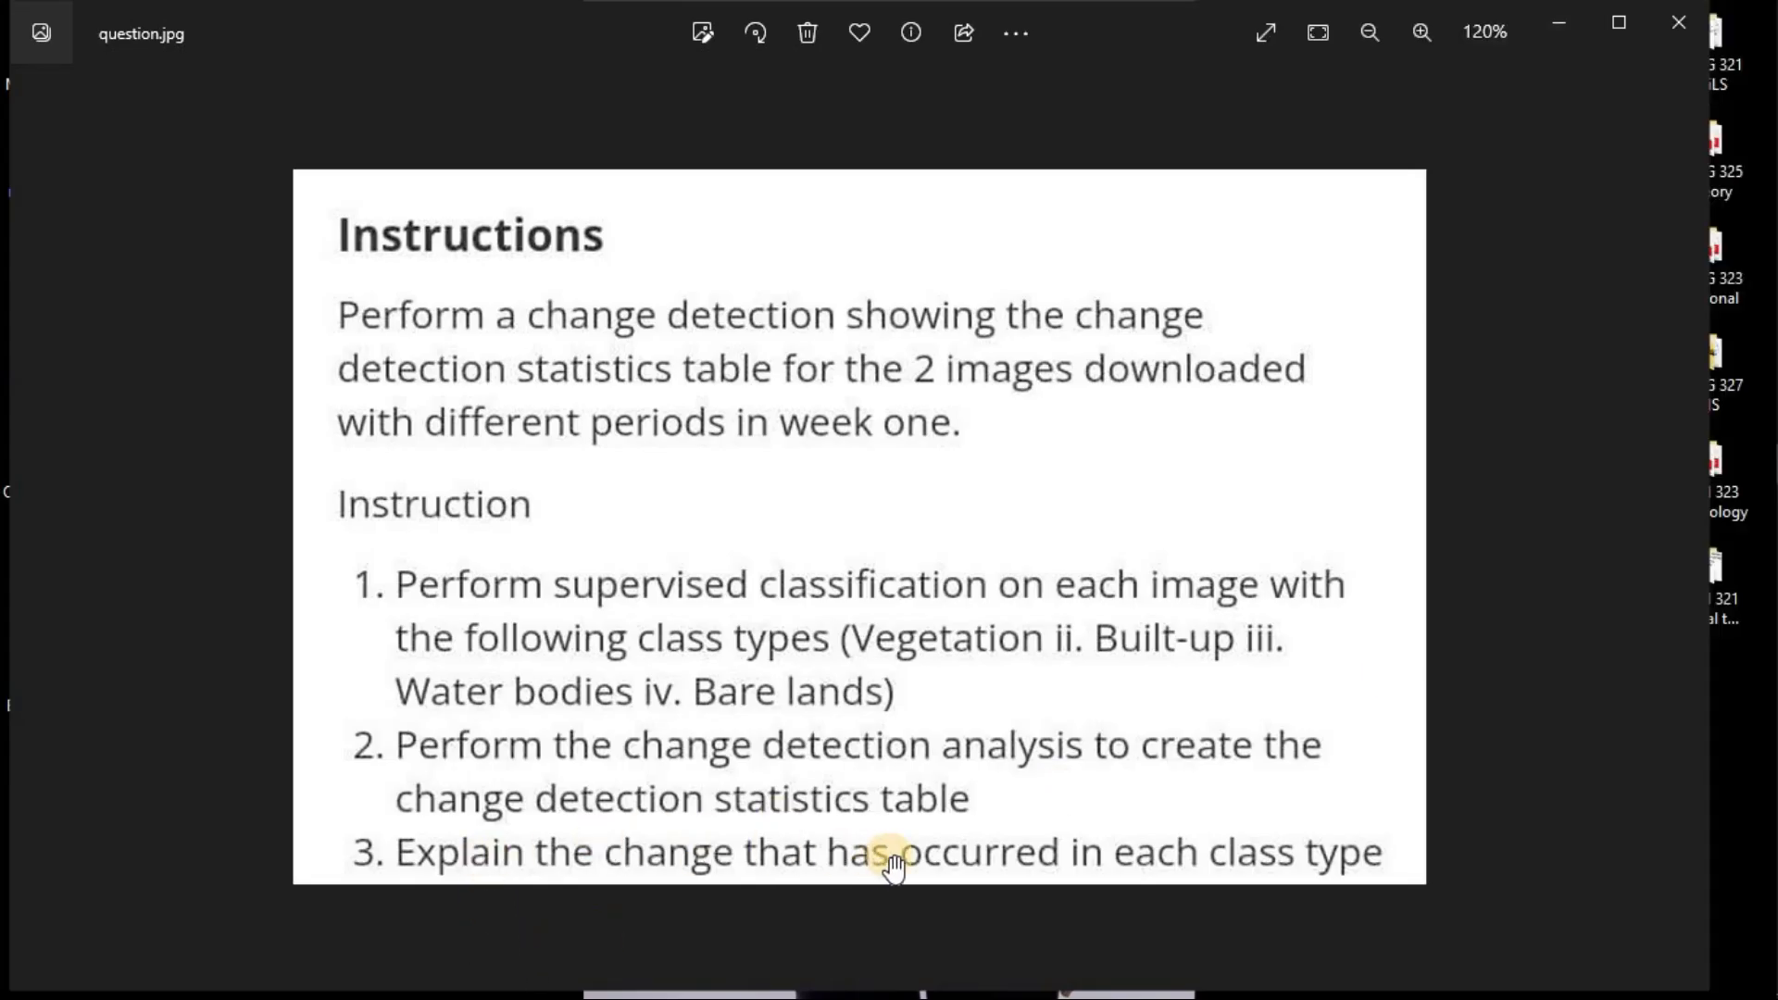
pyautogui.click(1578, 21)
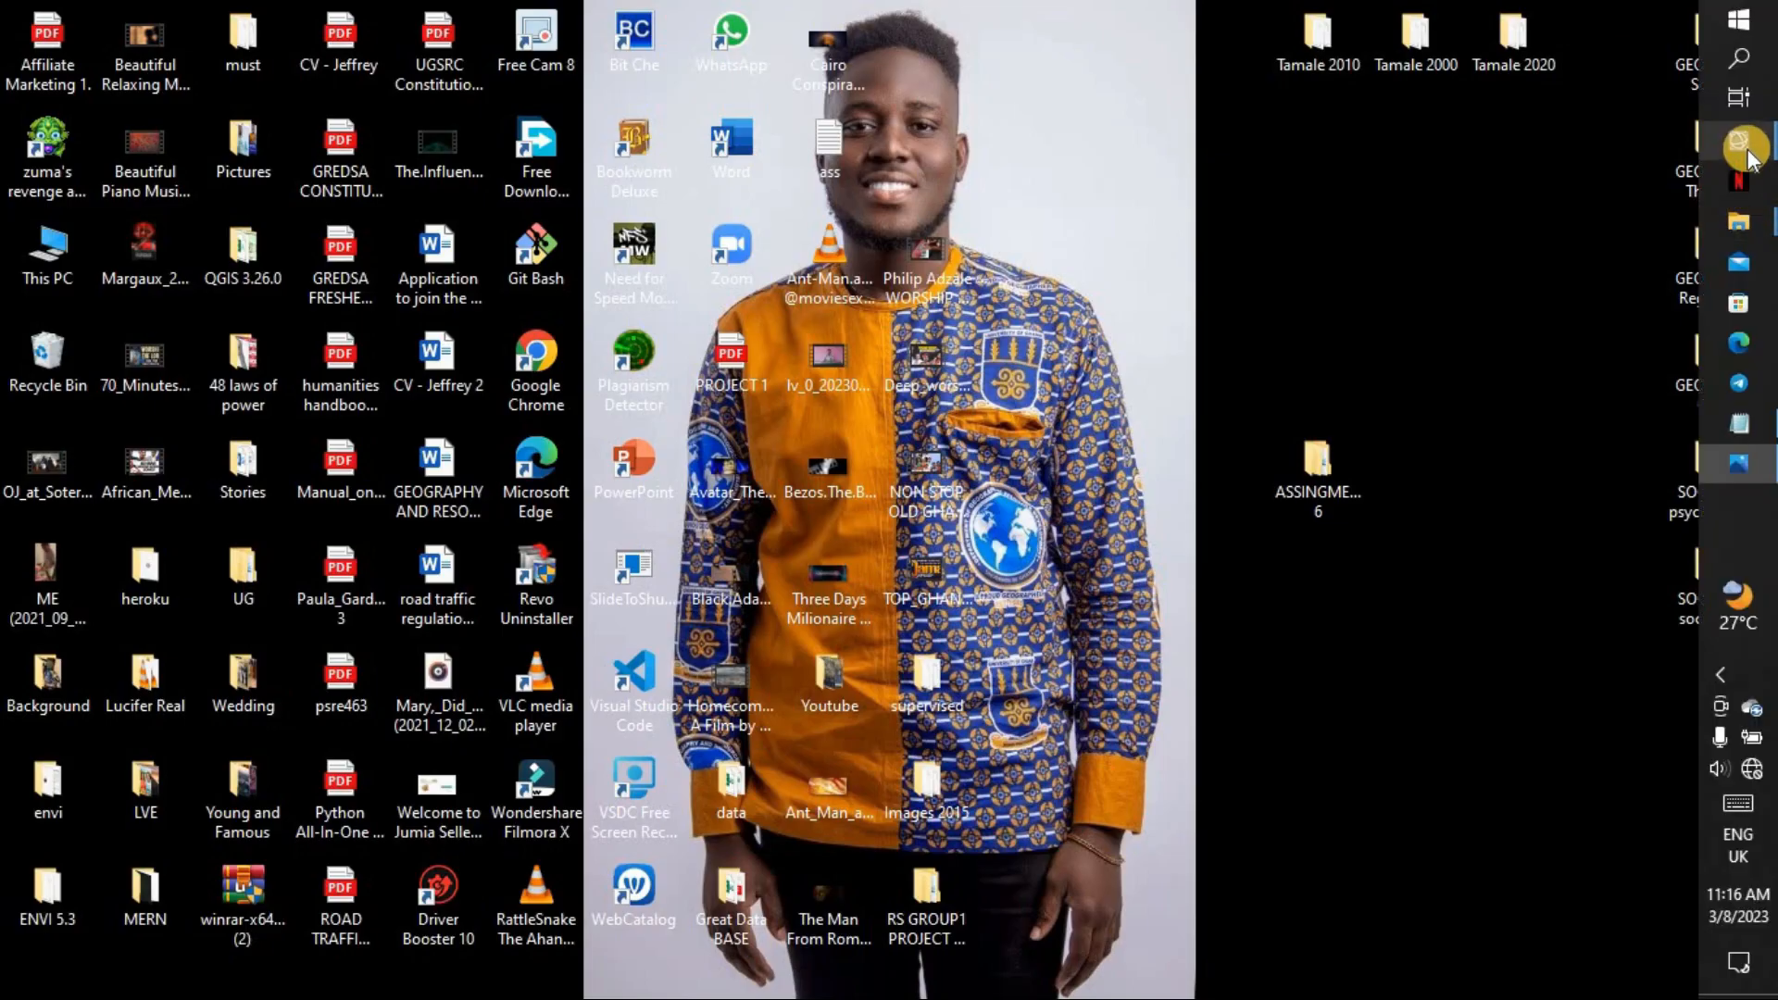
# Switch back to ENVI and restore the Change Detection Statistics report comparing SUPER 1.dat with supervise.dat
pyautogui.moveTo(1725, 168)
pyautogui.click(1563, 309)
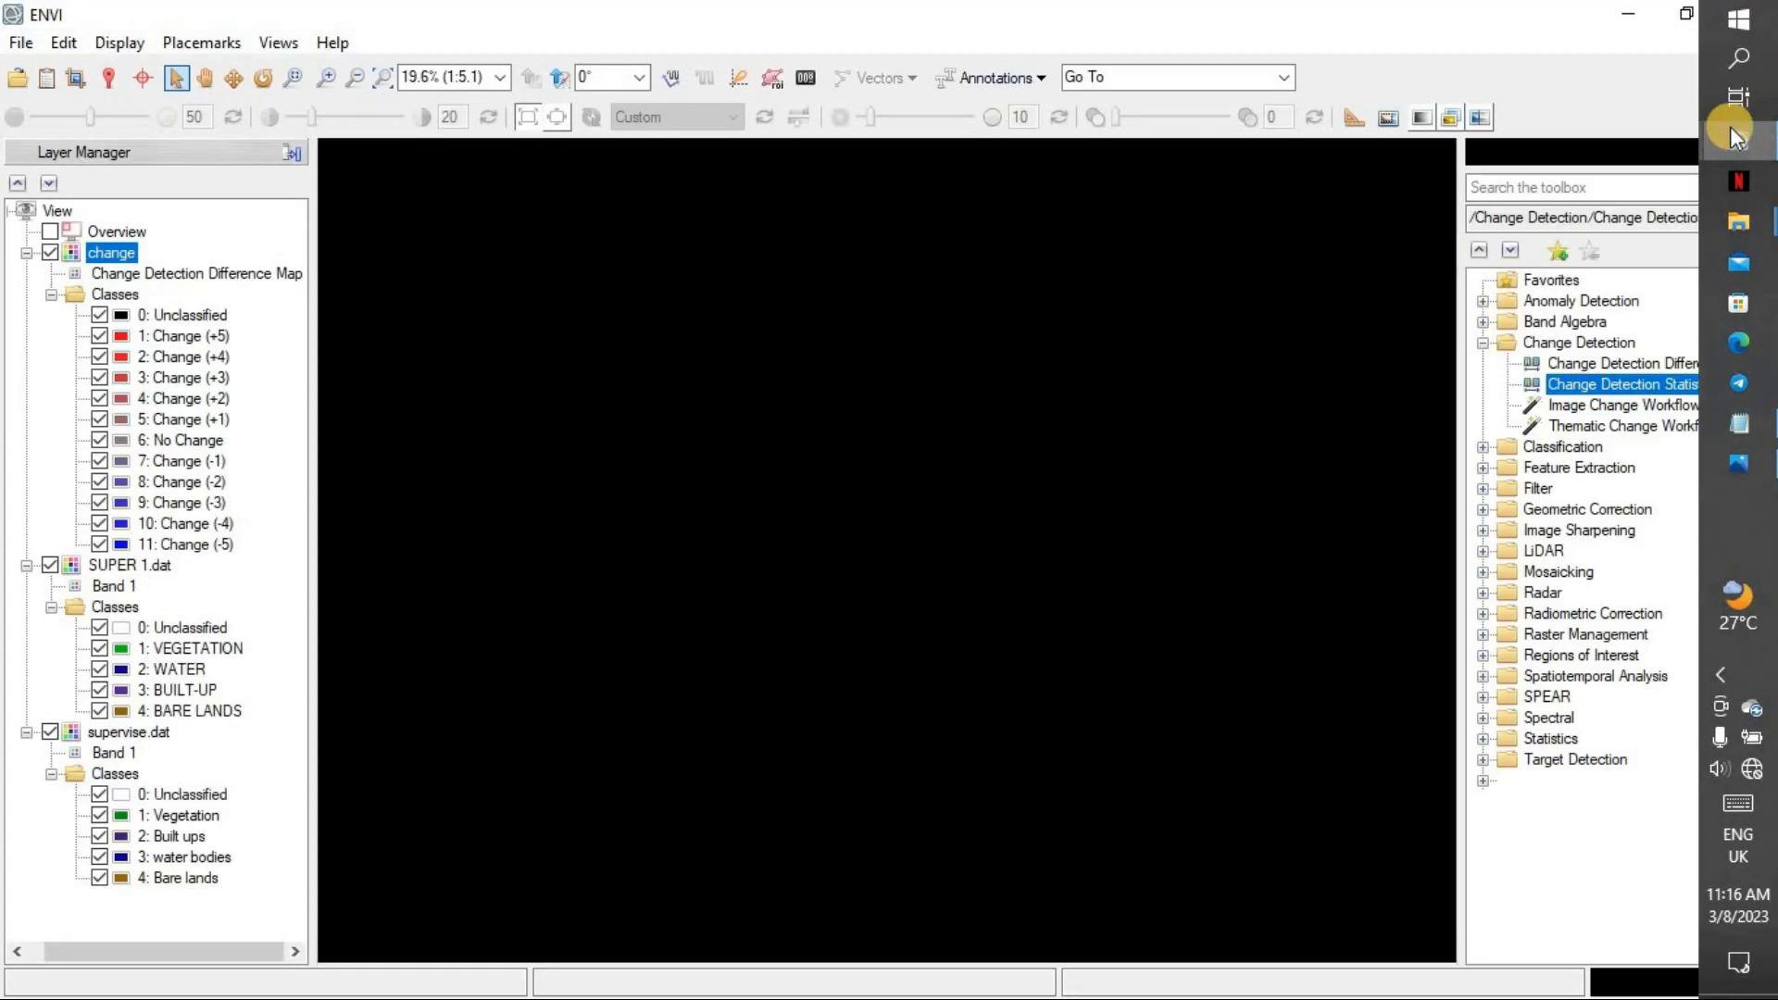
pyautogui.moveTo(1741, 137)
pyautogui.click(1504, 487)
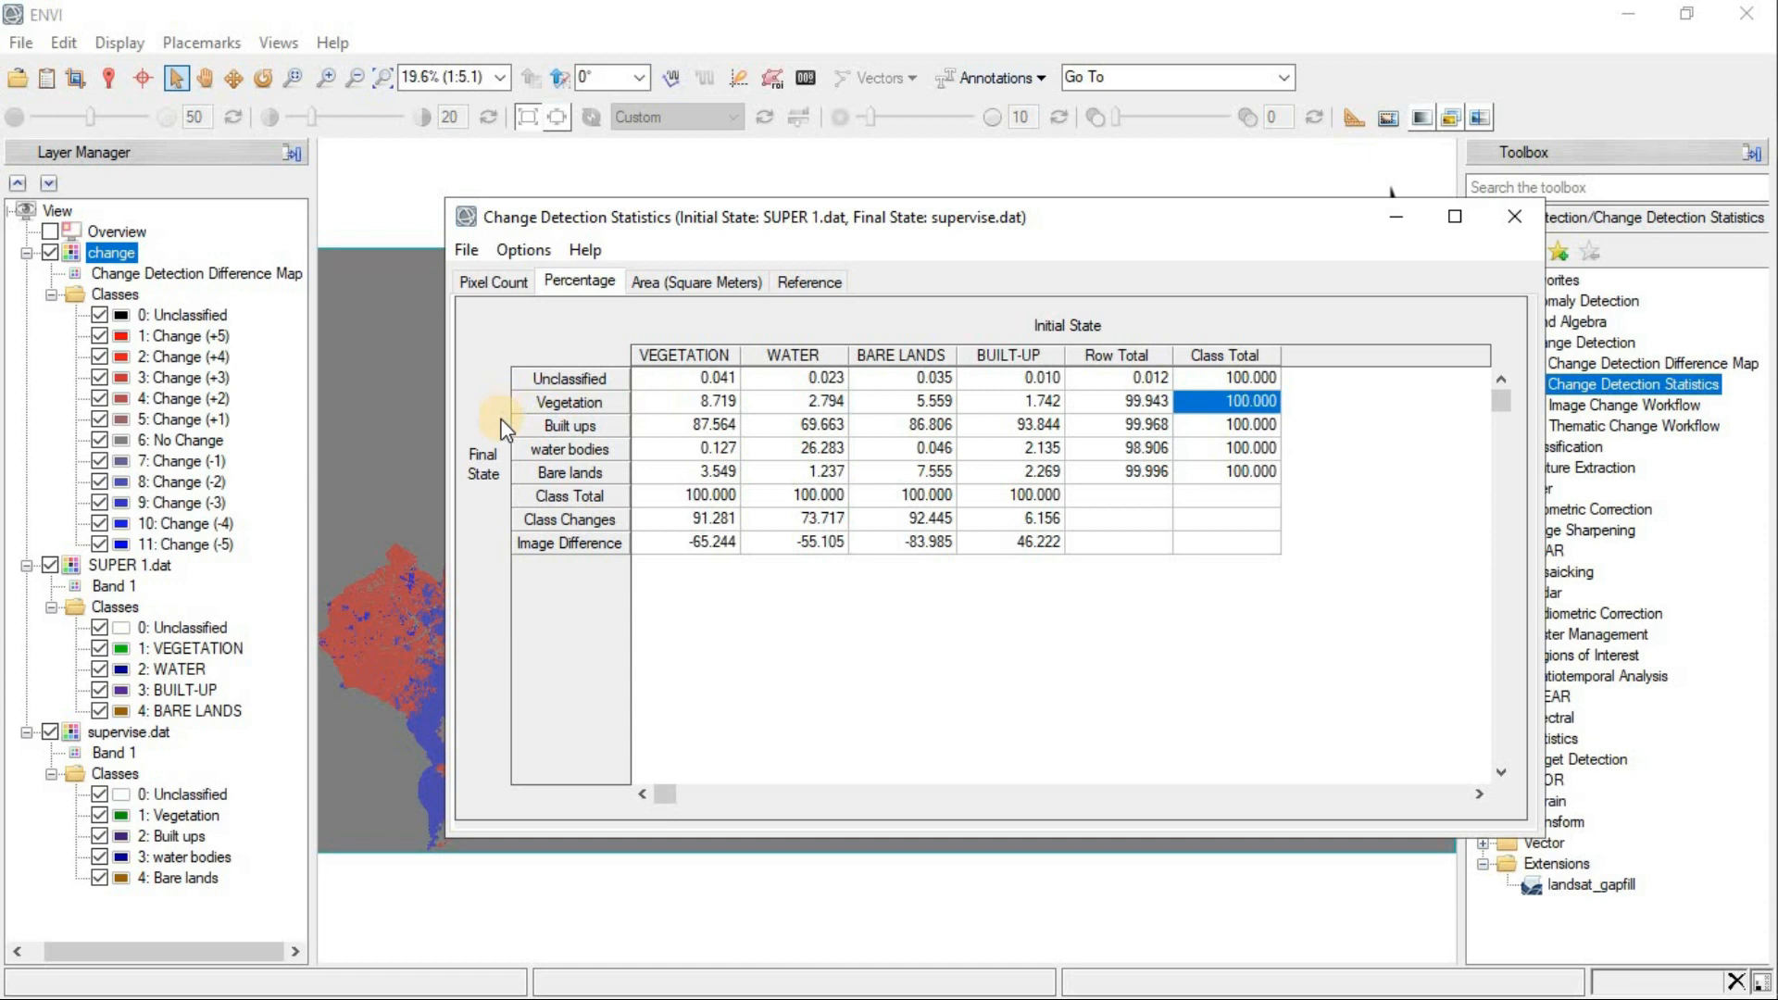
# Examine the Class Total percentages of the Unclassified, Vegetation, Built ups, water bodies and Bare lands rows in the statistics report
pyautogui.click(1252, 376)
pyautogui.click(1253, 400)
pyautogui.click(1254, 423)
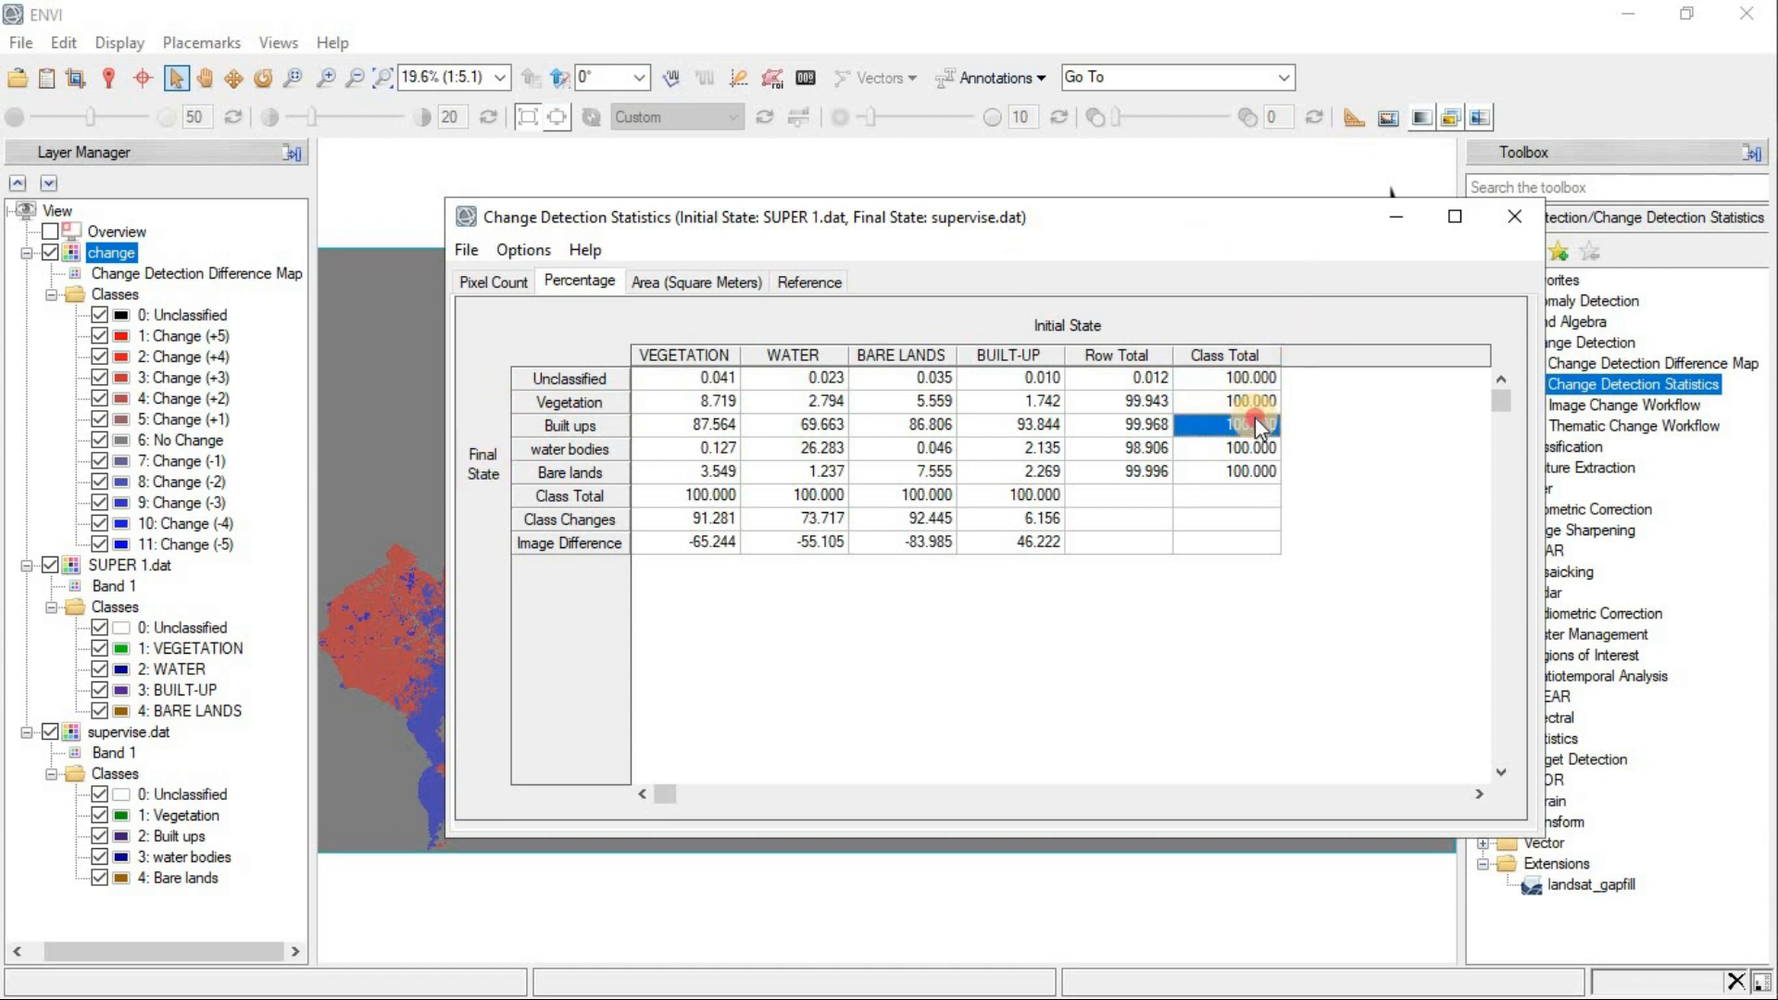
pyautogui.click(1256, 448)
pyautogui.click(1257, 472)
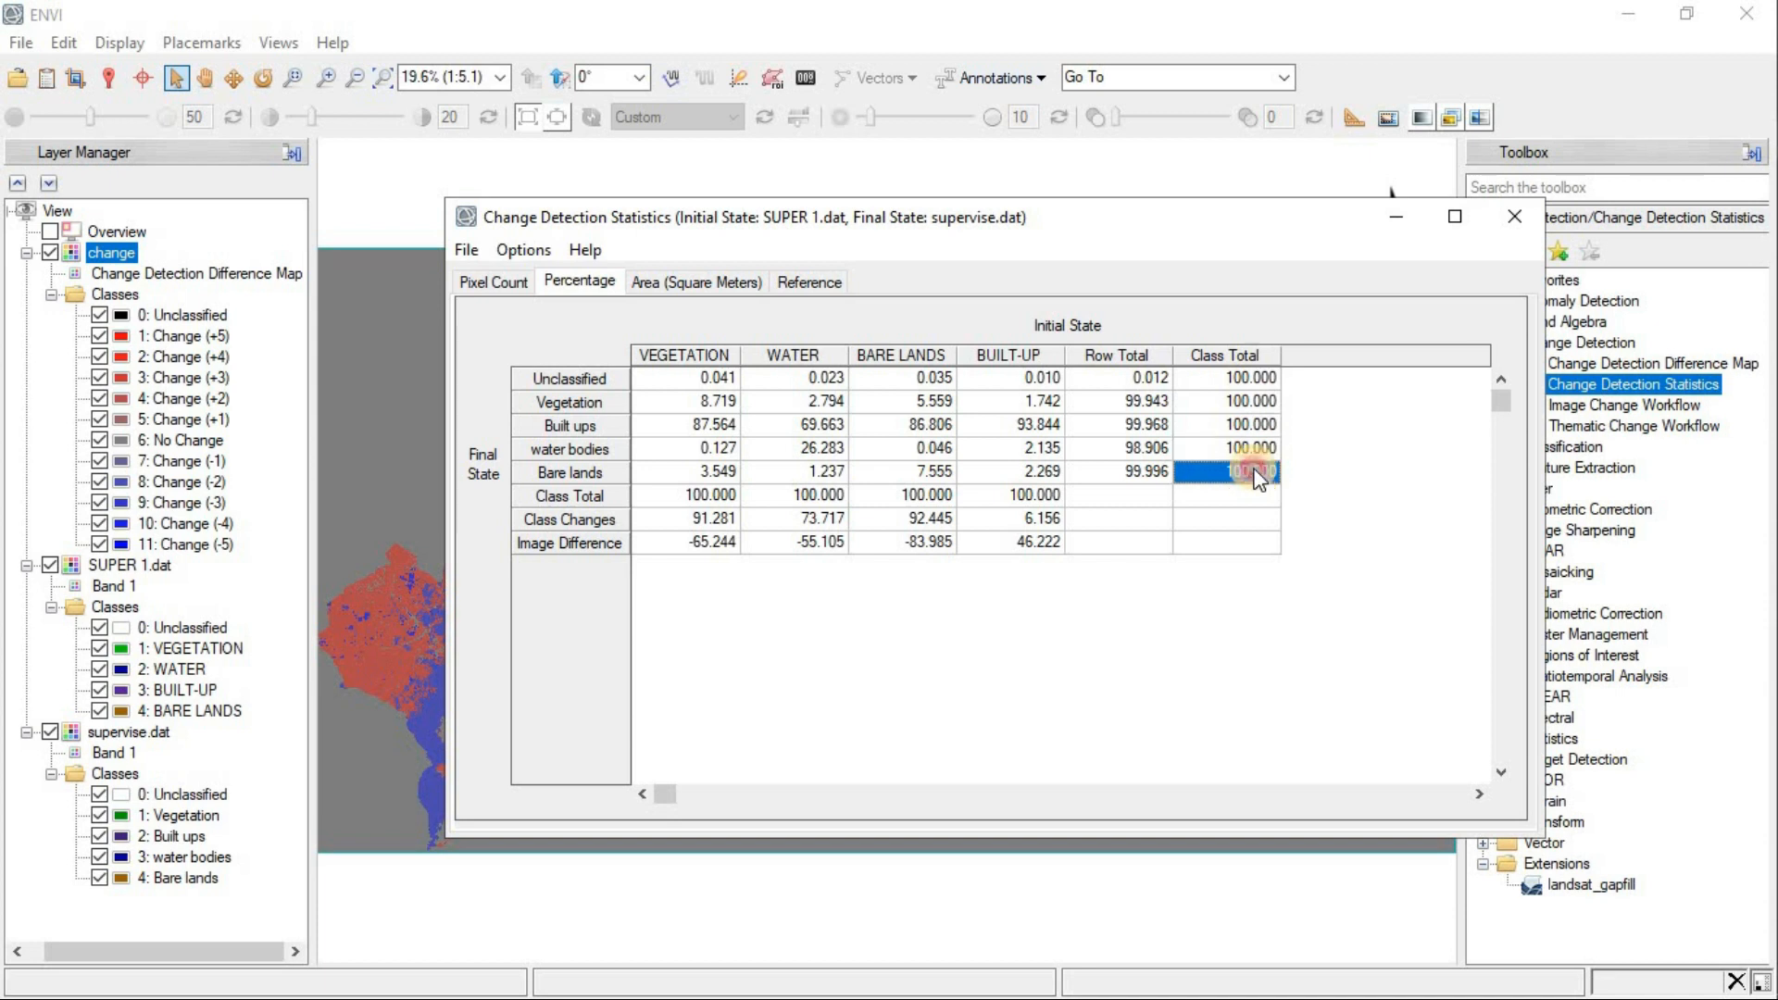
pyautogui.click(1242, 378)
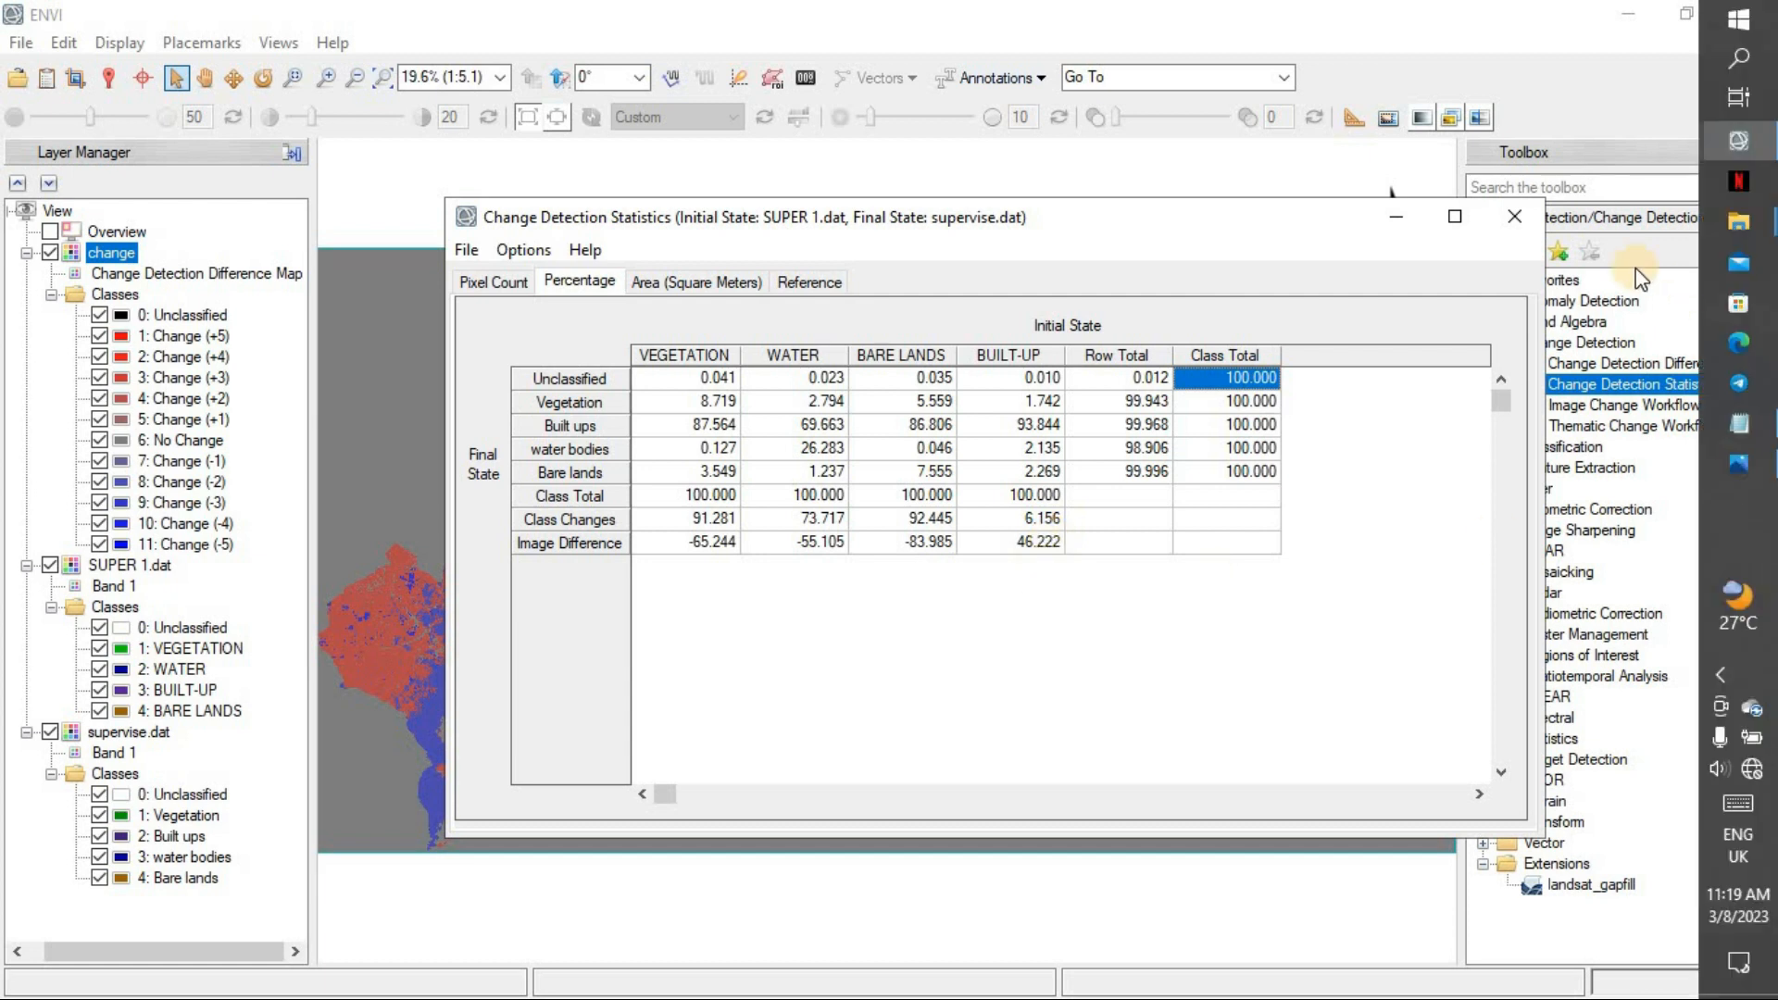
# Switch to the question.jpg image to check the assignment instructions against the statistics table
pyautogui.click(1755, 462)
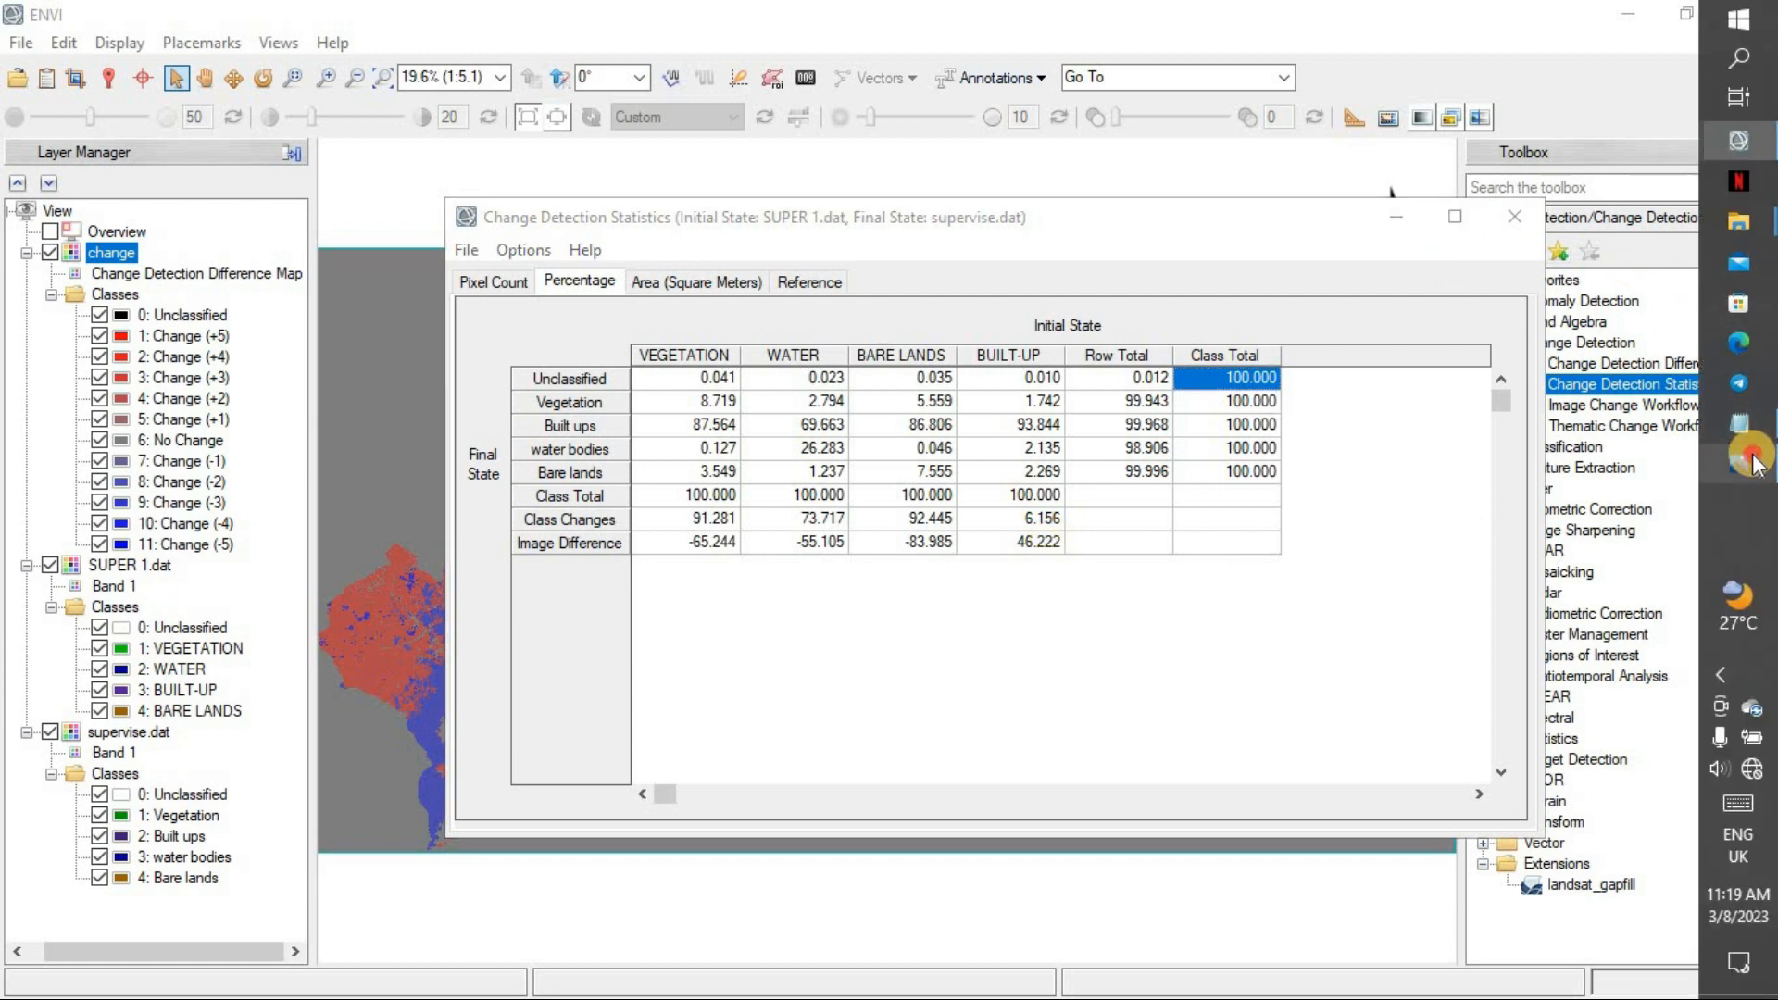